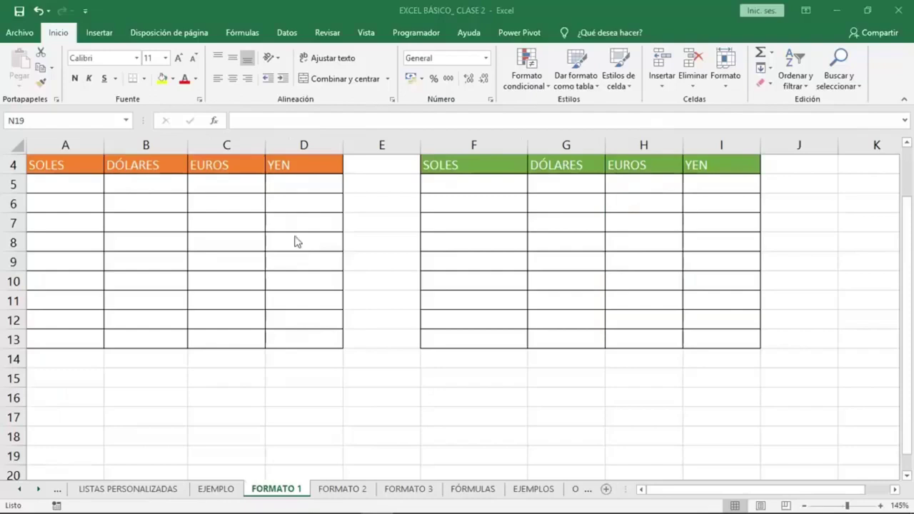
- Enter 5 and 10 in A5 and A6 so they show S/5.00 and S/10.00
{"action": "left_click", "coordinate": [100, 185]}
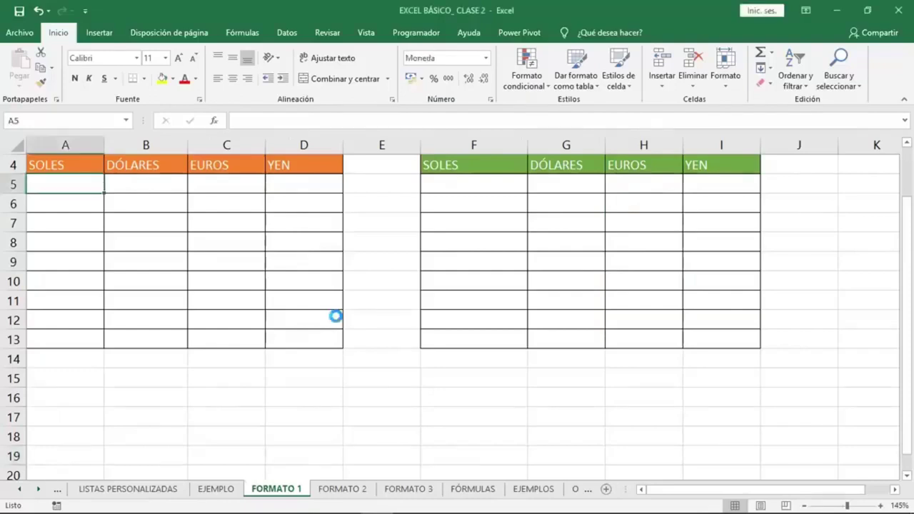
{"action": "scroll", "coordinate": [335, 314], "scroll_direction": "up", "scroll_amount": 1}
{"action": "scroll", "coordinate": [337, 317], "scroll_direction": "up", "scroll_amount": 2, "text": "ctrl"}
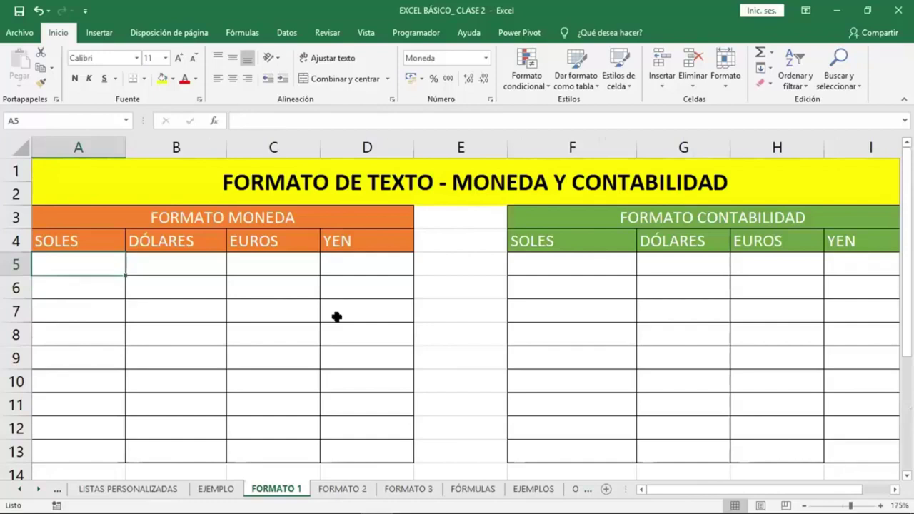
{"action": "type", "text": "5"}
{"action": "key", "text": "Return"}
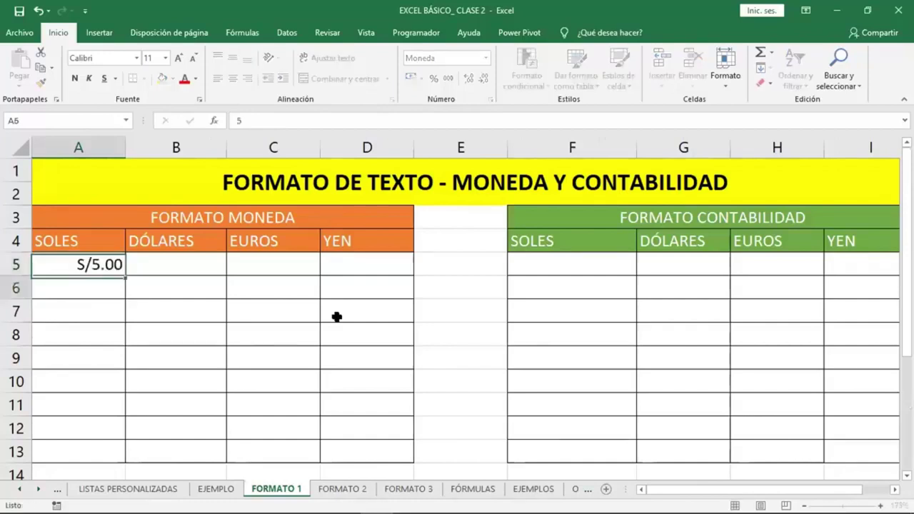
{"action": "type", "text": "10"}
{"action": "key", "text": "Return"}
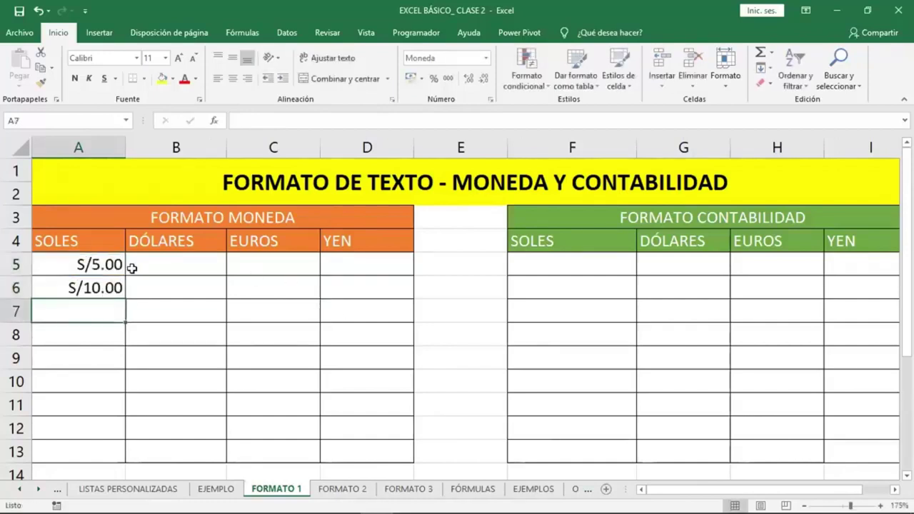
- Enter 10 in F6 so it shows S/ 10.00 in accounting style
{"action": "left_click", "coordinate": [132, 267]}
{"action": "left_click", "coordinate": [585, 296]}
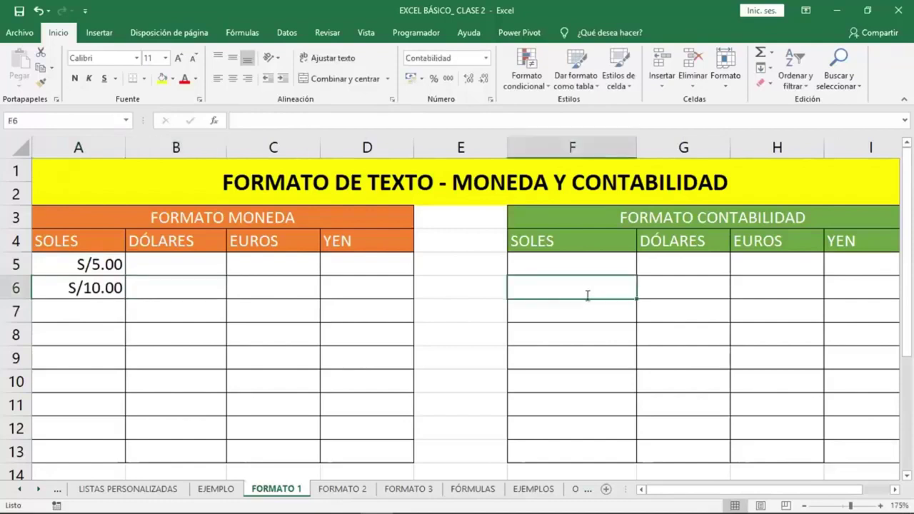
{"action": "type", "text": "10"}
{"action": "key", "text": "Return"}
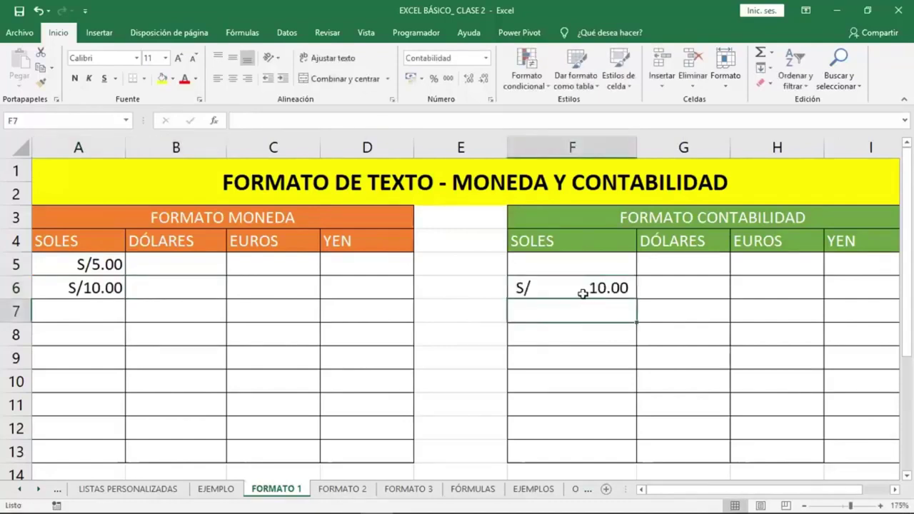
{"action": "scroll", "coordinate": [583, 293], "scroll_direction": "down", "scroll_amount": 2}
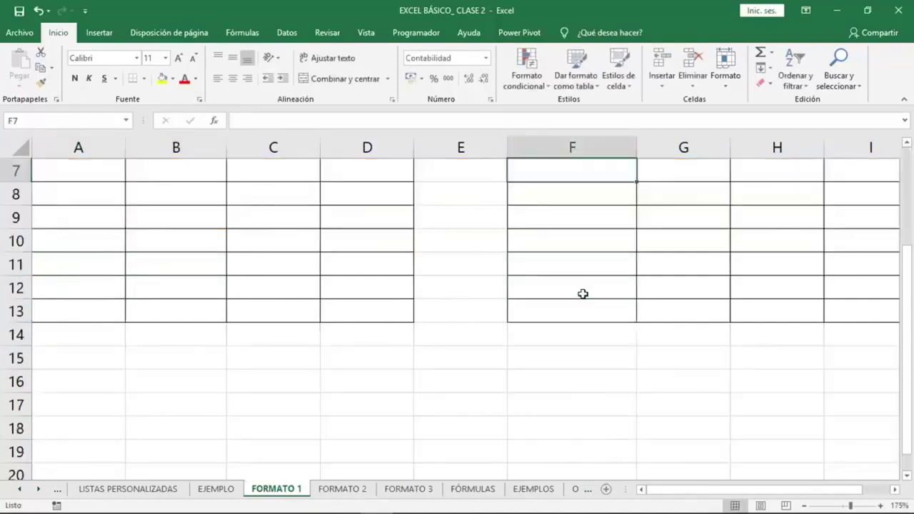
{"action": "scroll", "coordinate": [583, 293], "scroll_direction": "down", "scroll_amount": 2}
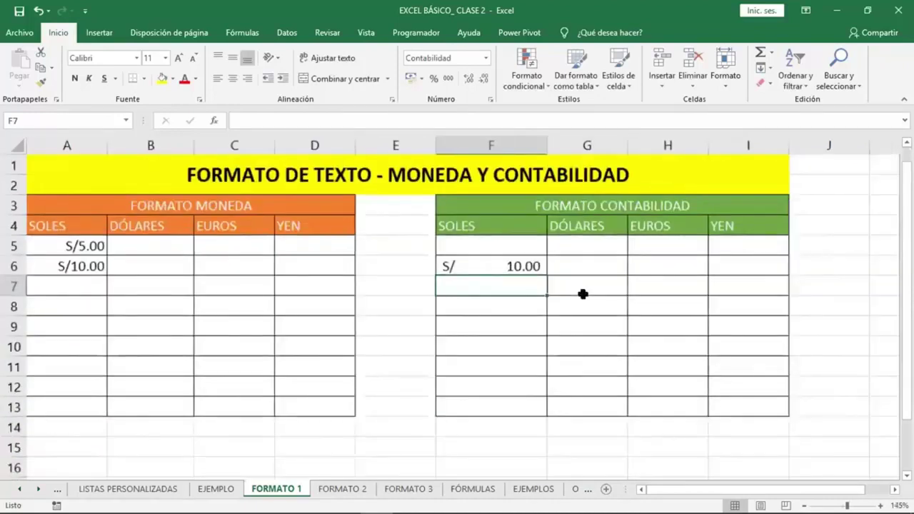
{"action": "scroll", "coordinate": [61, 230], "scroll_direction": "down", "scroll_amount": 1}
{"action": "left_click", "coordinate": [72, 235]}
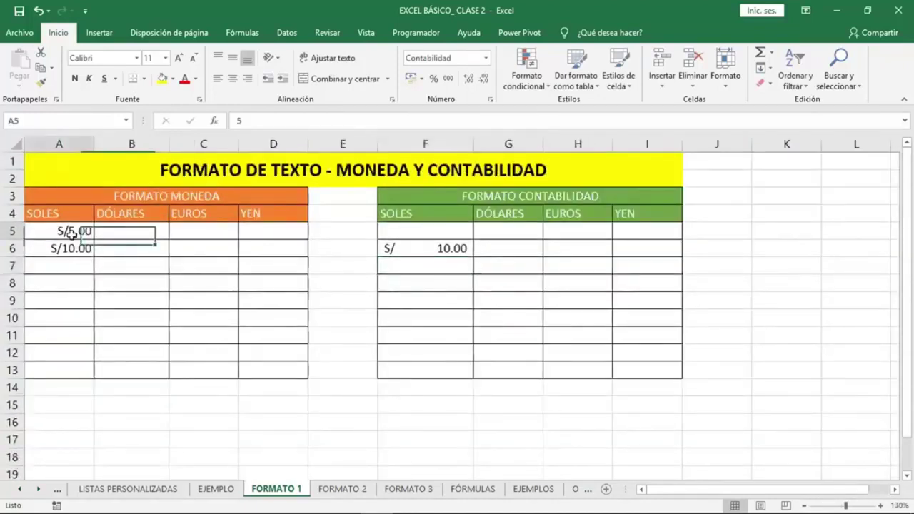
- Reset the currency table A5:D13 to General number format
{"action": "left_click_drag", "start_coordinate": [72, 234], "coordinate": [292, 370]}
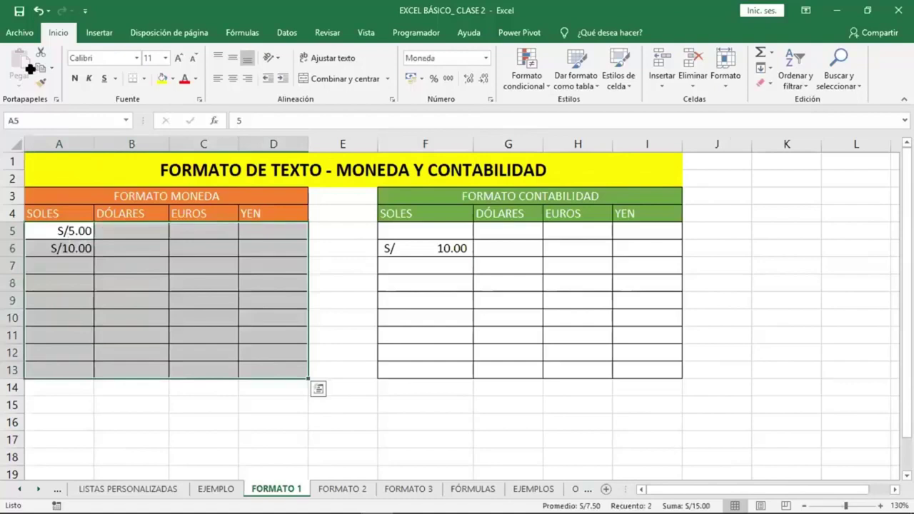
{"action": "left_click", "coordinate": [47, 51]}
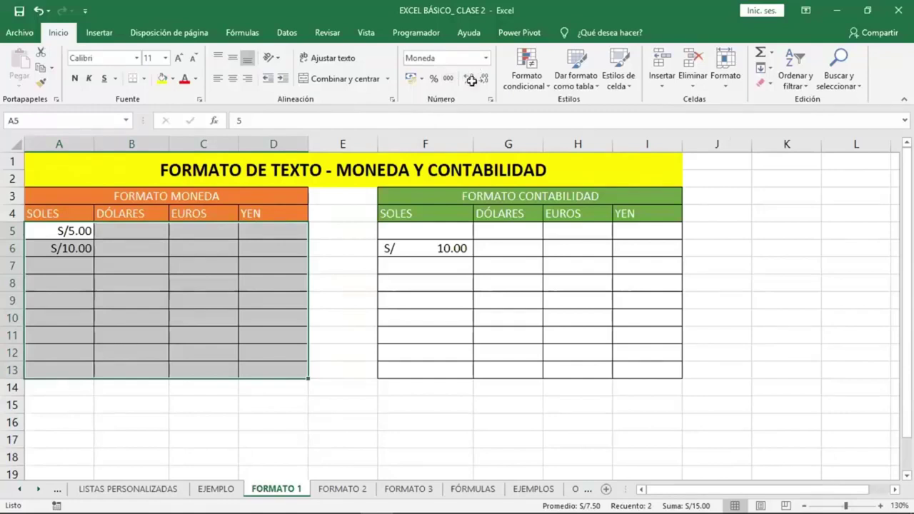
{"action": "left_click", "coordinate": [486, 58]}
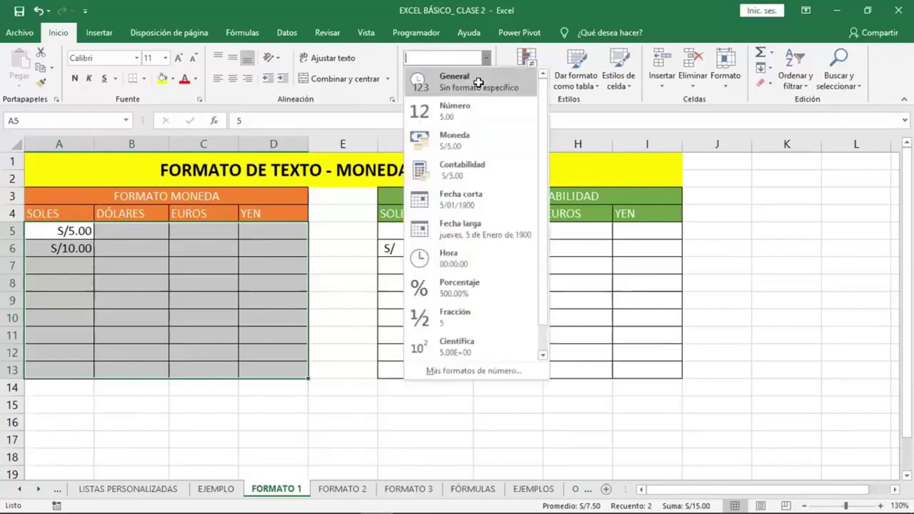
{"action": "left_click", "coordinate": [477, 83]}
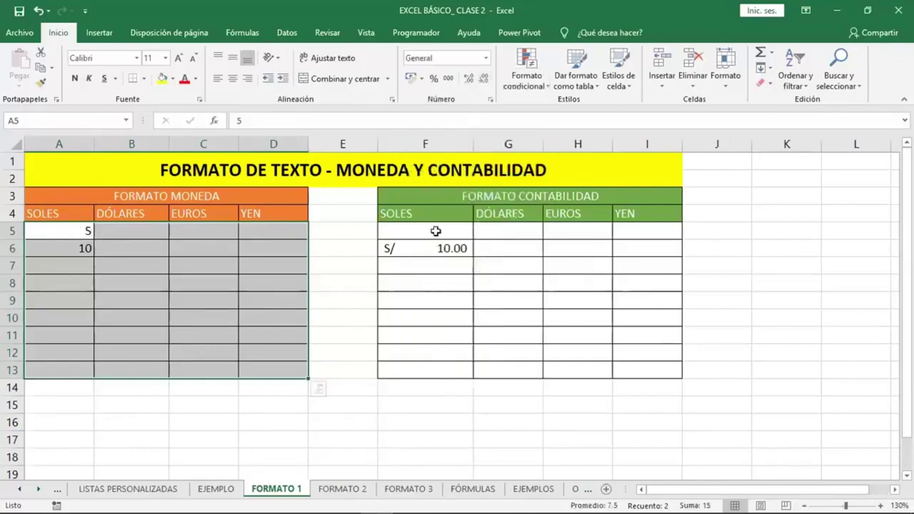
- Reset the accounting table F5:I13 to General and clear the 10 from F6
{"action": "left_click_drag", "start_coordinate": [450, 233], "coordinate": [643, 368]}
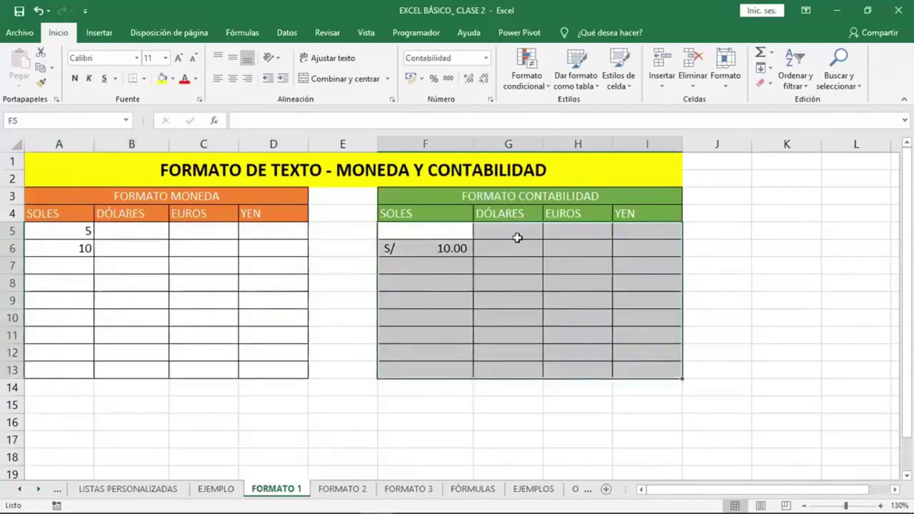
{"action": "left_click", "coordinate": [486, 58]}
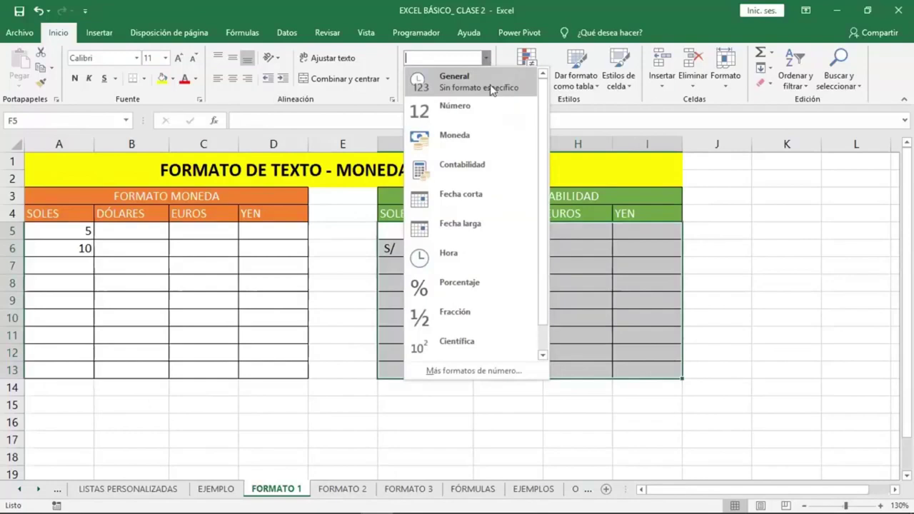
{"action": "left_click", "coordinate": [491, 89]}
{"action": "left_click_drag", "start_coordinate": [428, 231], "coordinate": [638, 335]}
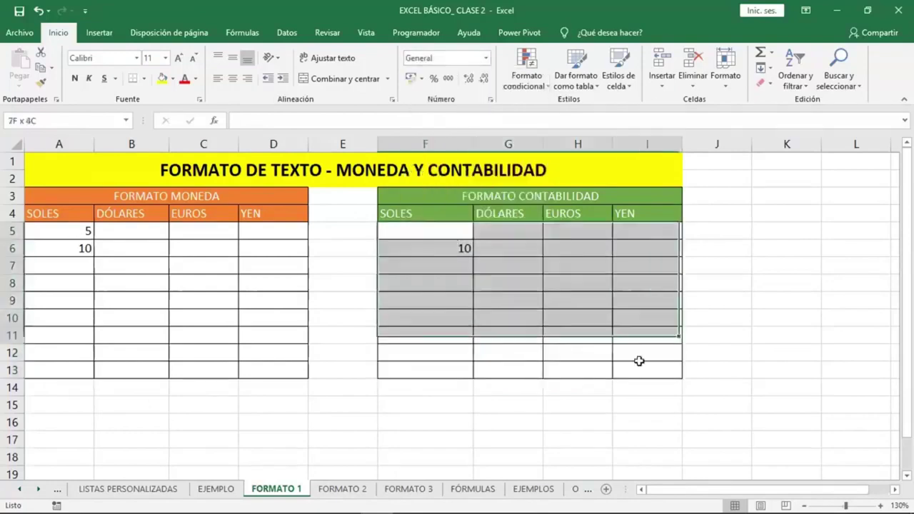
{"action": "left_click", "coordinate": [486, 59]}
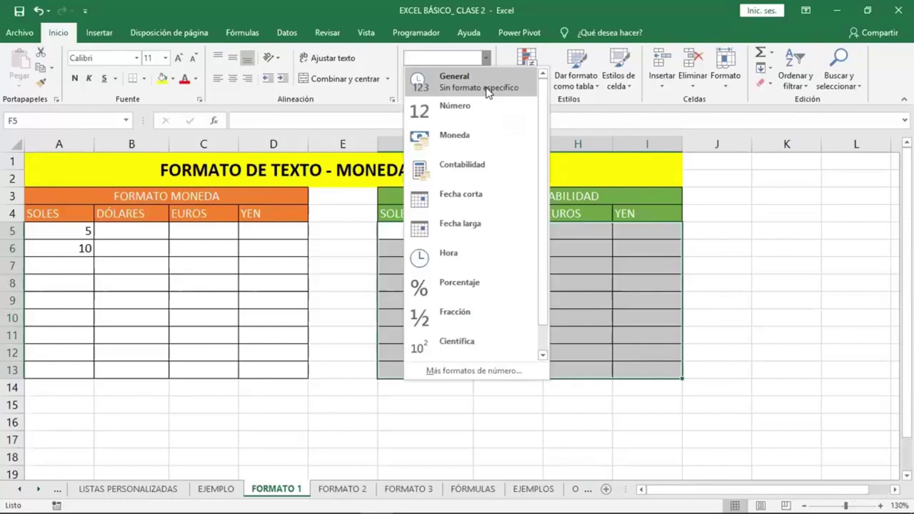
{"action": "left_click", "coordinate": [486, 87]}
{"action": "left_click", "coordinate": [462, 257]}
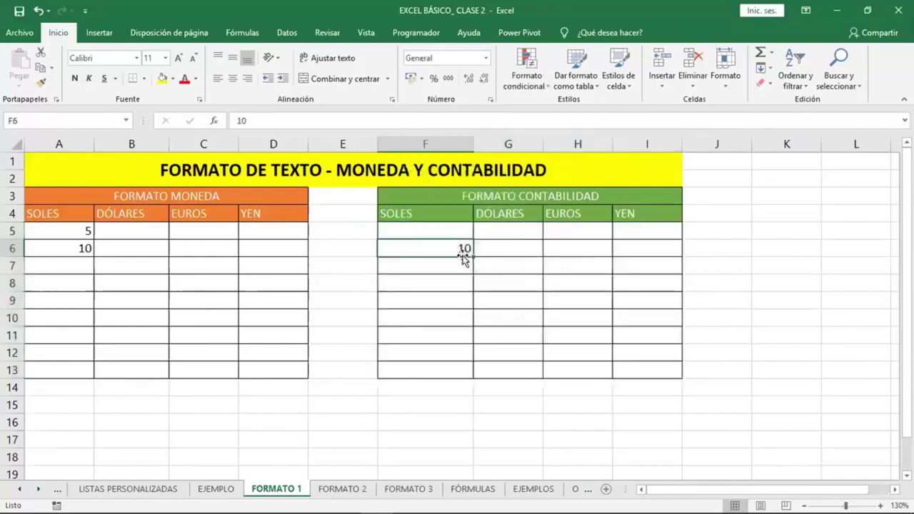
{"action": "key", "text": "Delete"}
{"action": "left_click", "coordinate": [441, 299]}
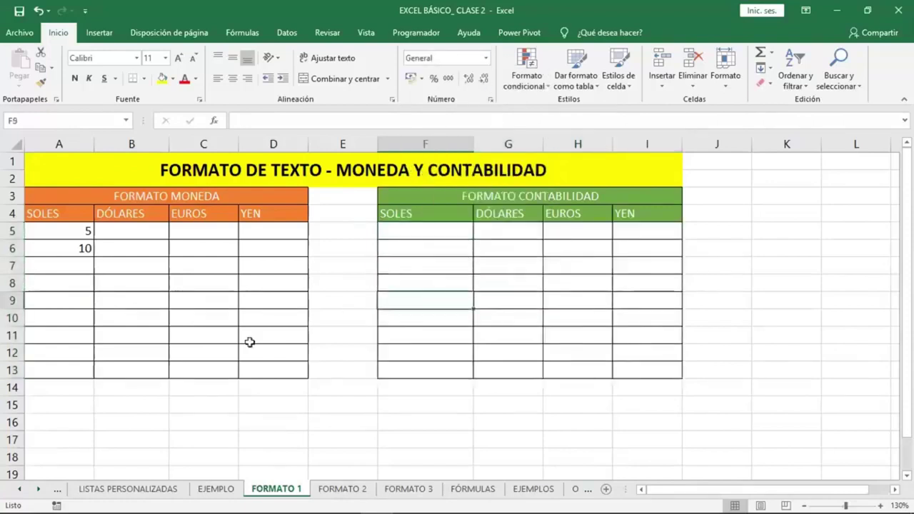
- Enter 150, 1840, 12560, 5470, 220, 63 and 8 in A7:A13
{"action": "scroll", "coordinate": [238, 338], "scroll_direction": "up", "scroll_amount": 1}
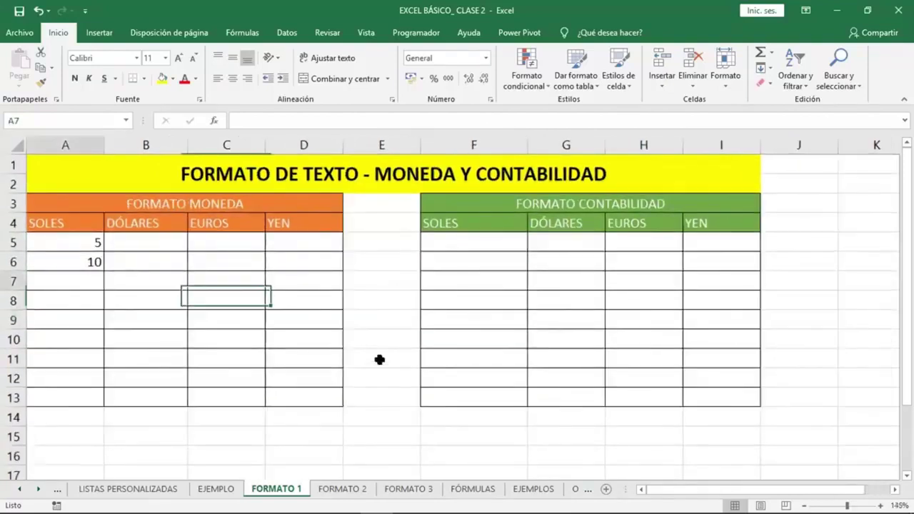
{"action": "type", "text": "150"}
{"action": "key", "text": "Return"}
{"action": "type", "text": "18"}
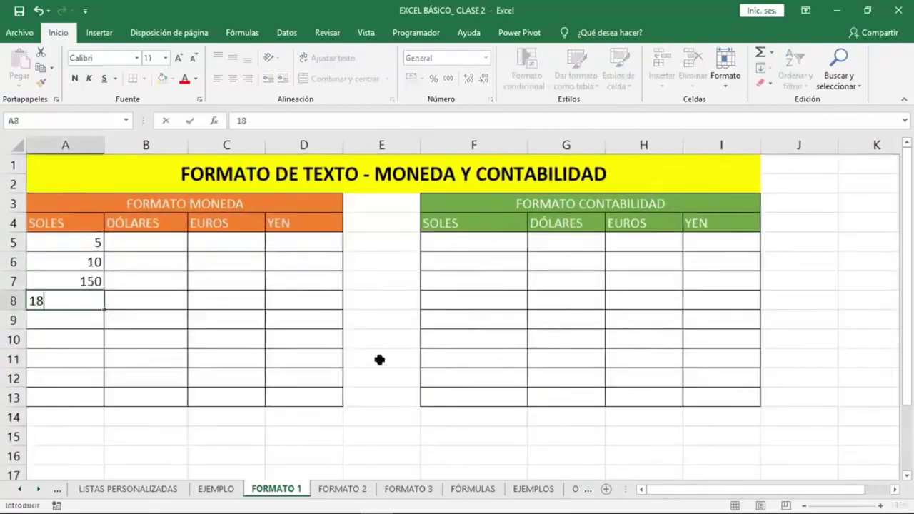
{"action": "type", "text": "40"}
{"action": "key", "text": "Return"}
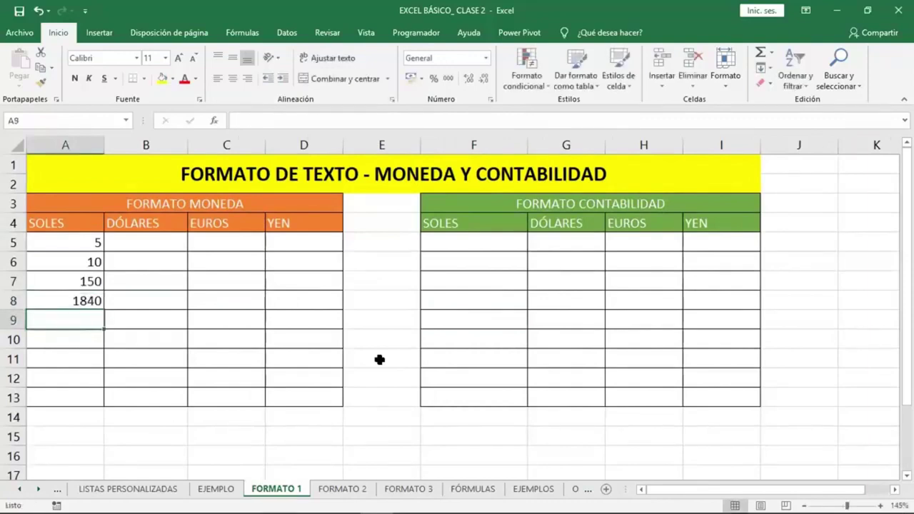
{"action": "type", "text": "12560"}
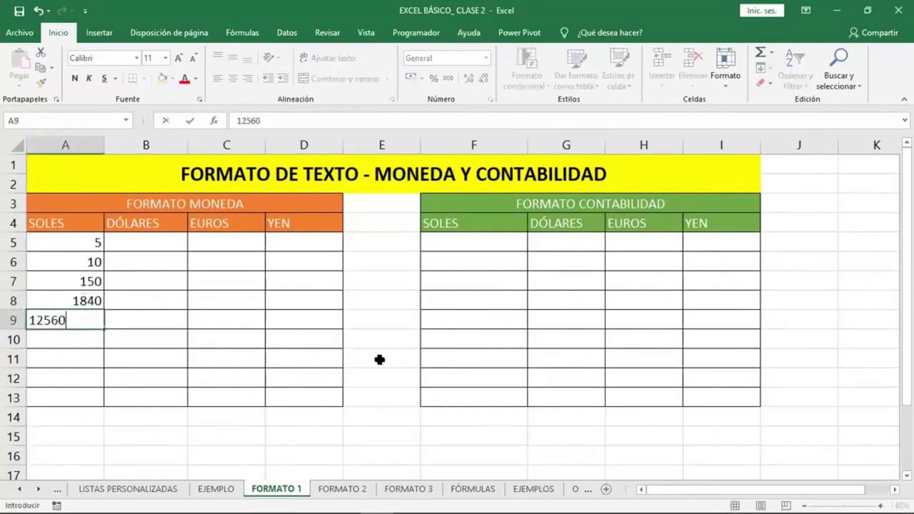
{"action": "key", "text": "Return"}
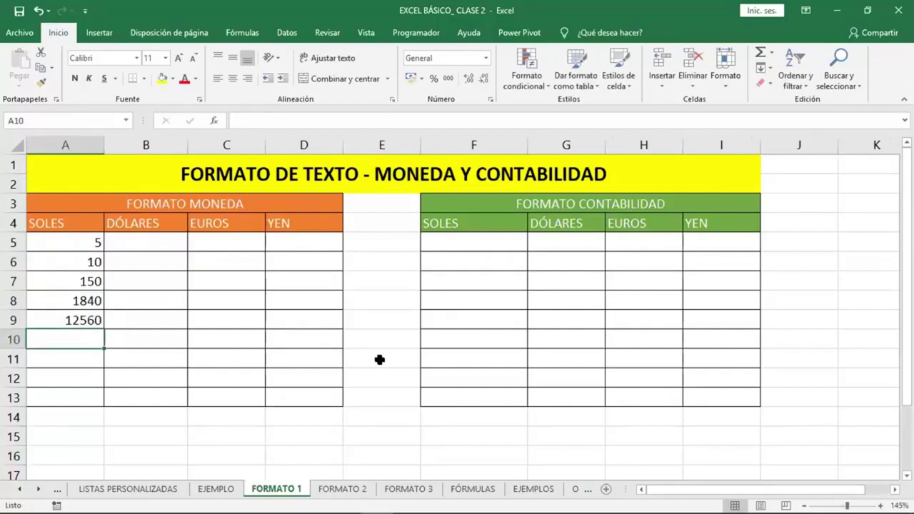
{"action": "type", "text": "5470"}
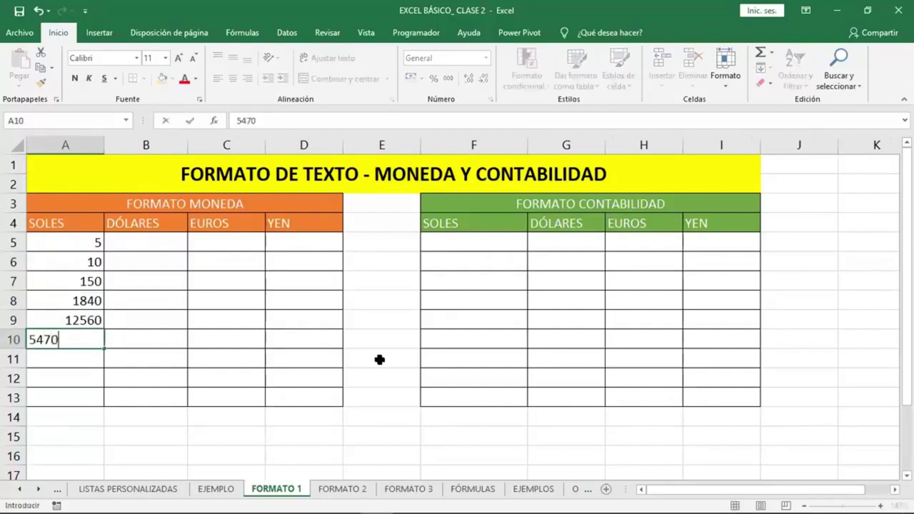
{"action": "key", "text": "Return"}
{"action": "type", "text": "22"}
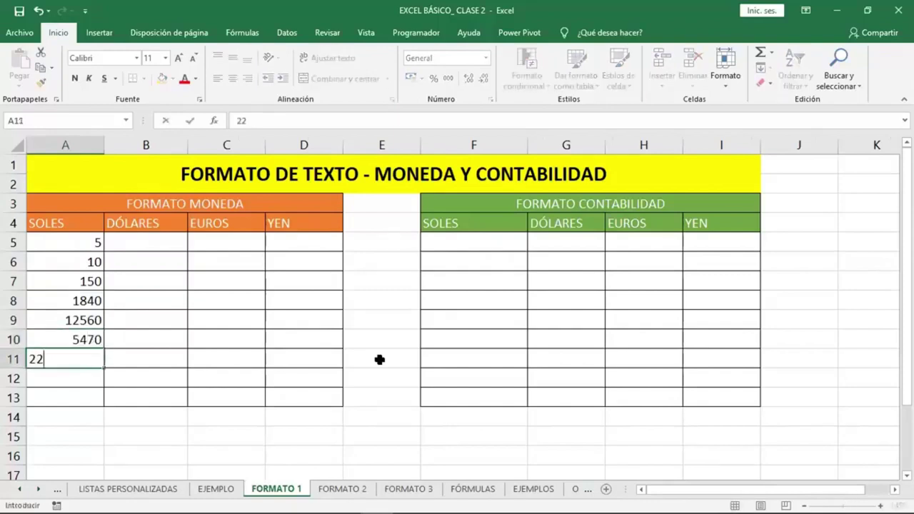
{"action": "type", "text": "0"}
{"action": "key", "text": "Return"}
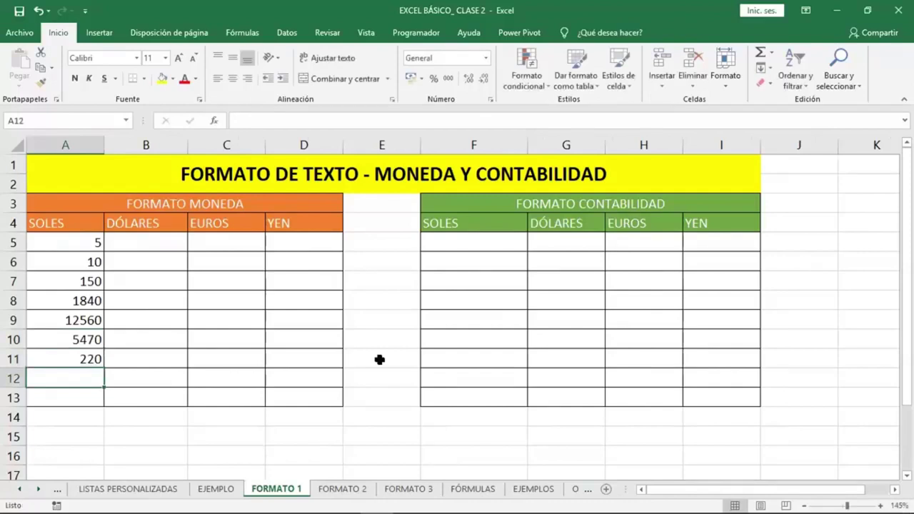
{"action": "type", "text": "63"}
{"action": "key", "text": "Return"}
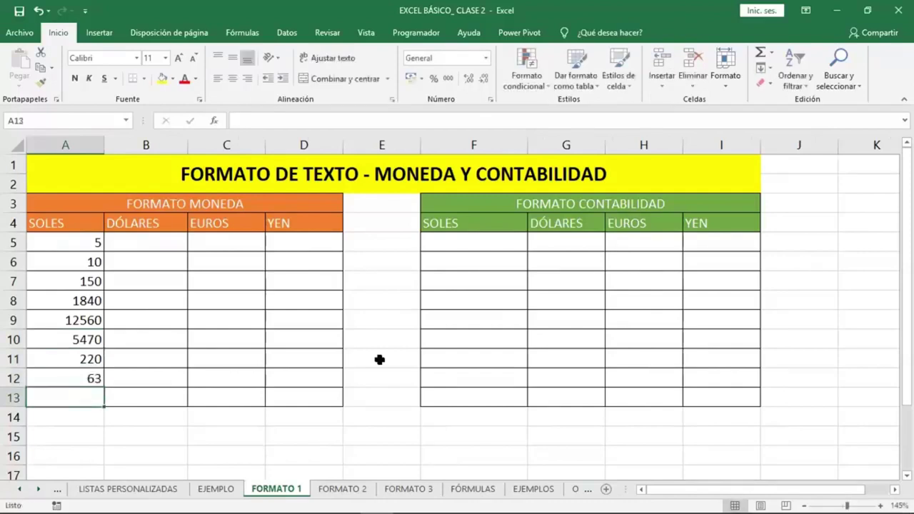
{"action": "type", "text": "8"}
{"action": "key", "text": "Return"}
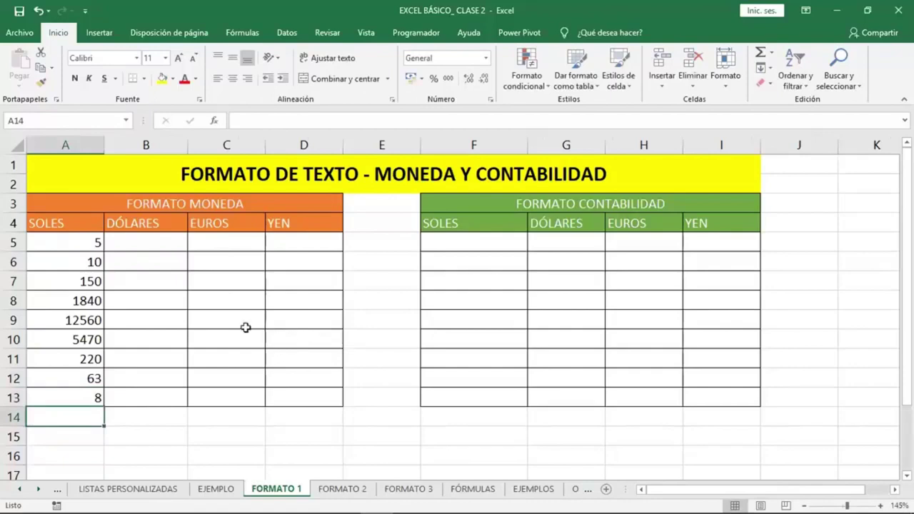
- Copy the SOLES amounts A5:A13 and paste them into B5:D13
{"action": "left_click_drag", "start_coordinate": [90, 242], "coordinate": [86, 371]}
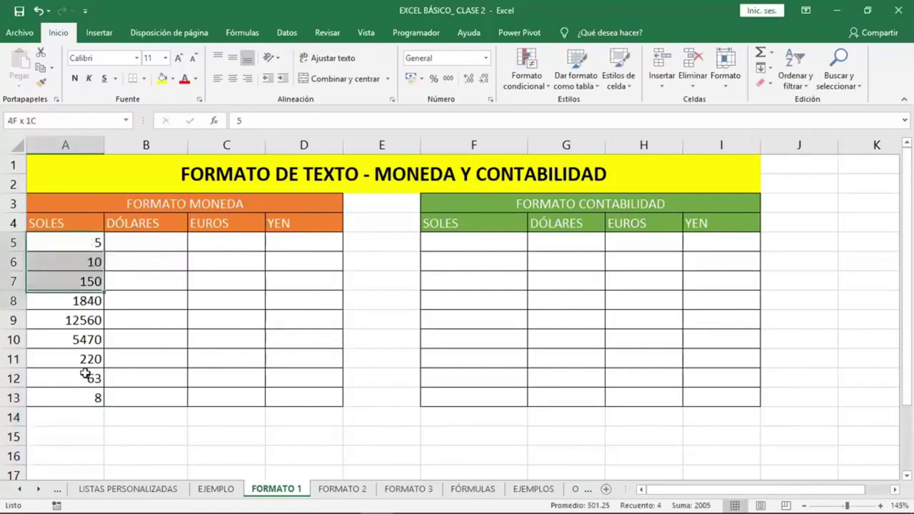
{"action": "right_click", "coordinate": [91, 298]}
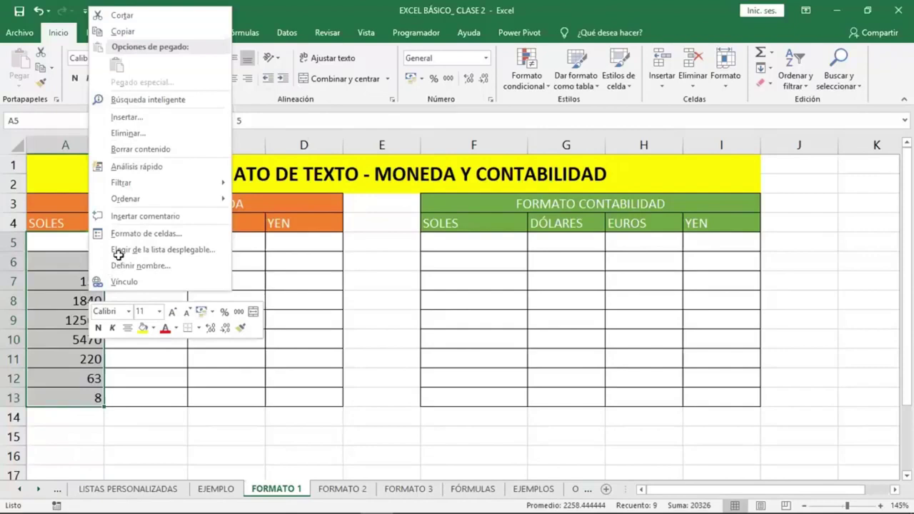
{"action": "key", "text": "ctrl+c"}
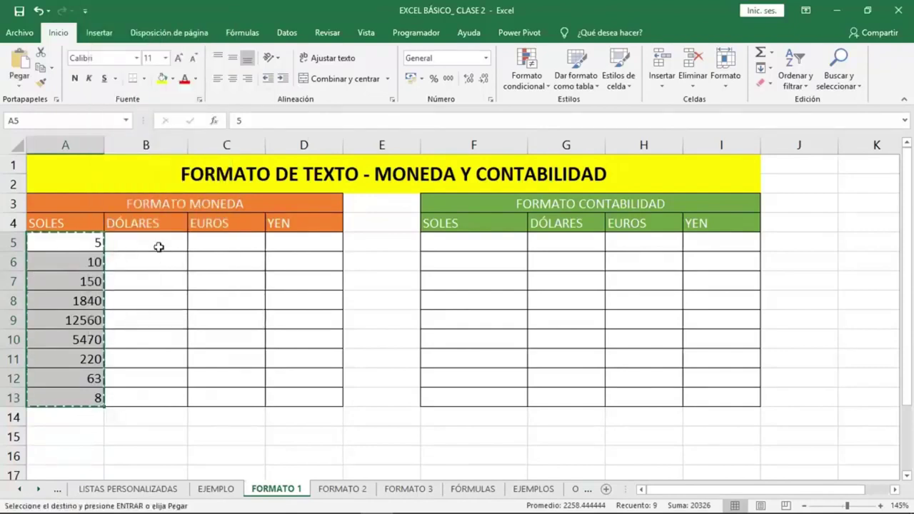
{"action": "left_click_drag", "start_coordinate": [159, 246], "coordinate": [286, 370]}
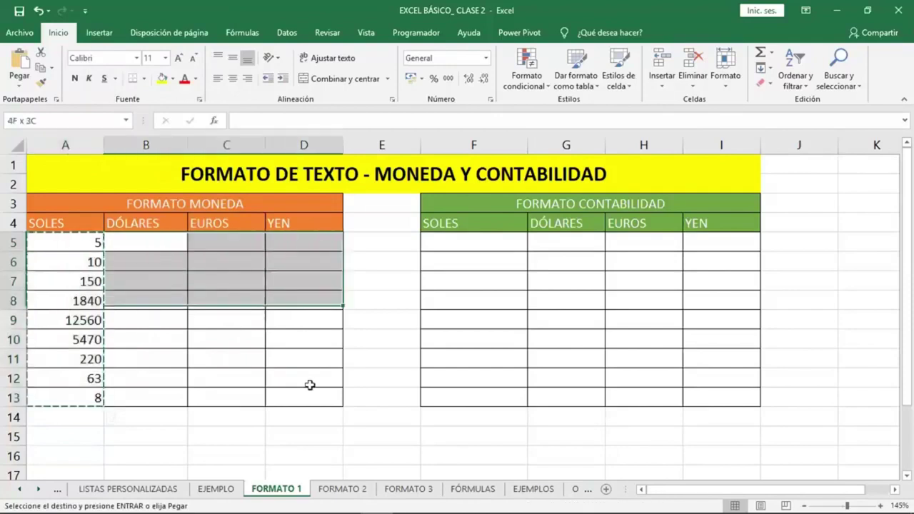
{"action": "left_click_drag", "start_coordinate": [286, 370], "coordinate": [289, 397]}
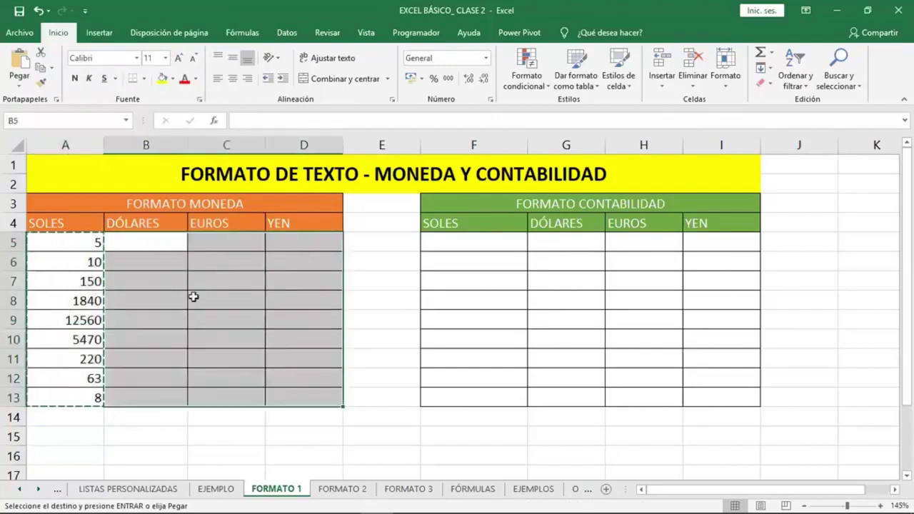
{"action": "key", "text": "Return"}
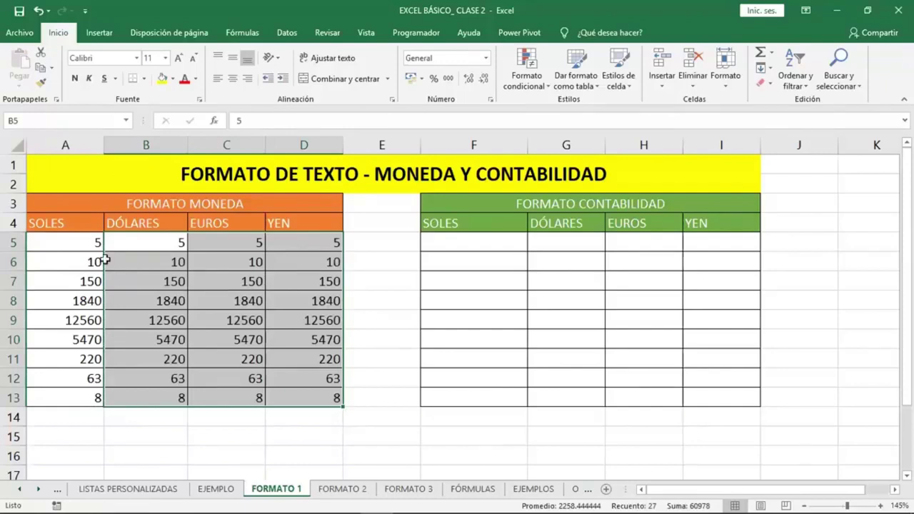
{"action": "left_click_drag", "start_coordinate": [93, 243], "coordinate": [314, 397]}
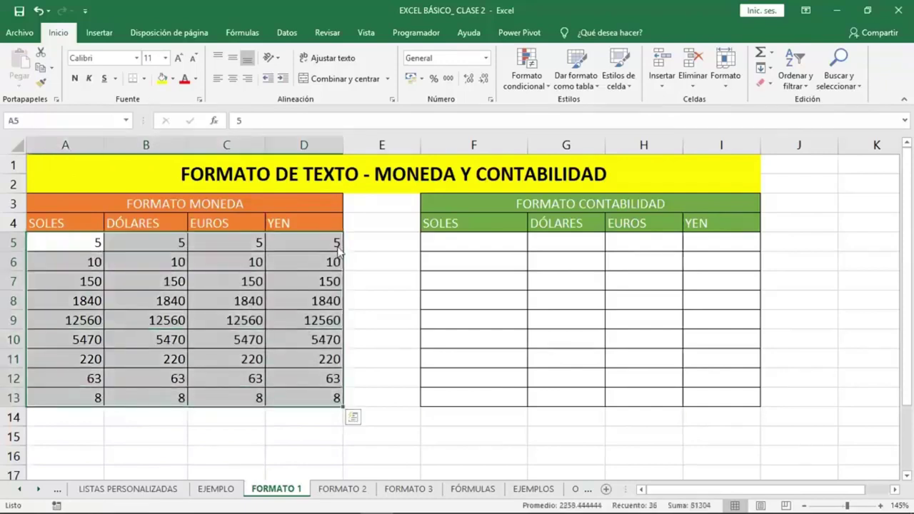
- Copy the amounts in A5:D13 and paste them at F5 of the FORMATO CONTABILIDAD table
{"action": "right_click", "coordinate": [296, 299]}
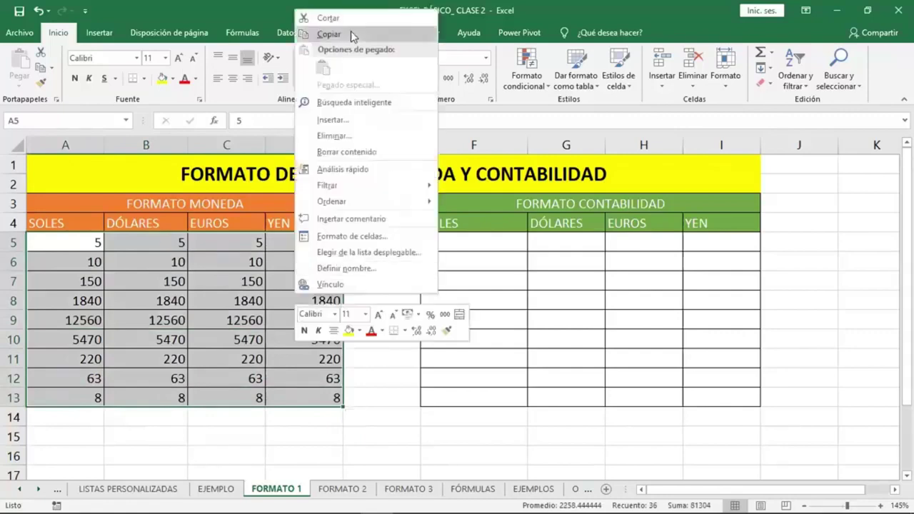
{"action": "key", "text": "c"}
{"action": "left_click", "coordinate": [475, 246]}
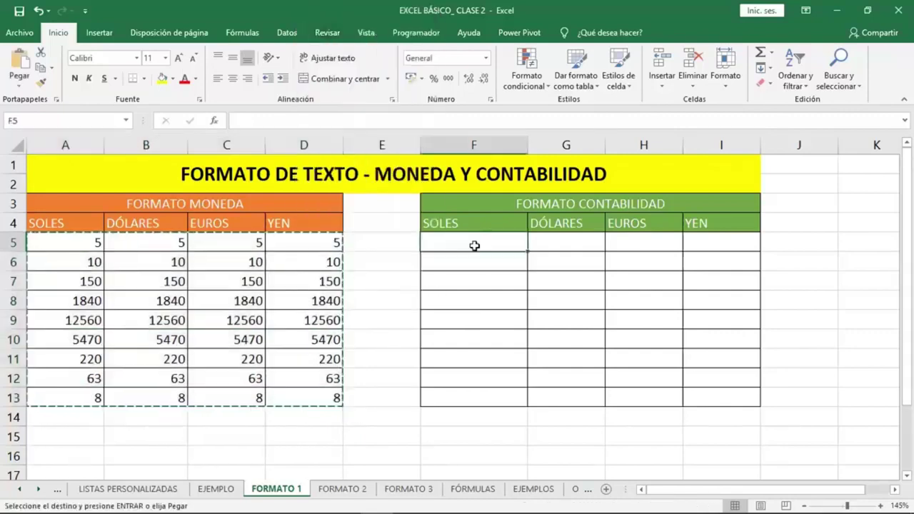
{"action": "key", "text": "Return"}
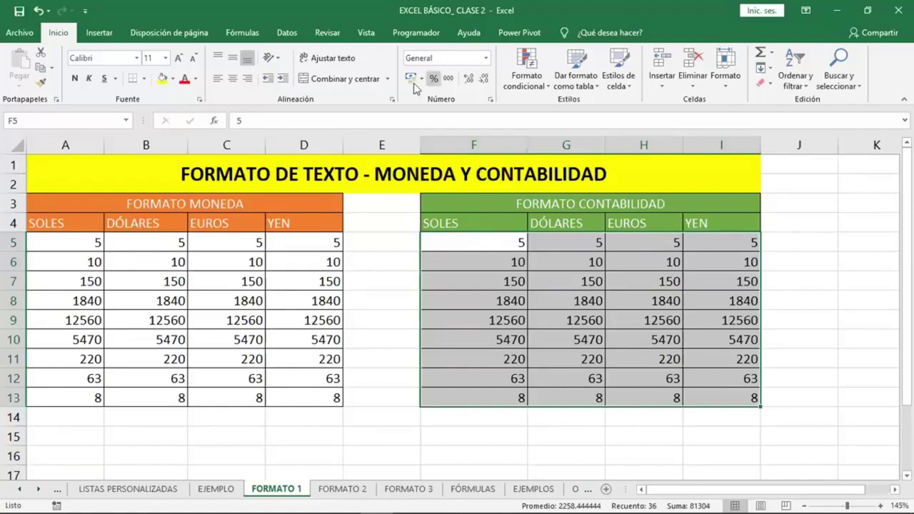
- Show the Número format dropdown for the pasted F5:I13 amounts
{"action": "left_click", "coordinate": [487, 58]}
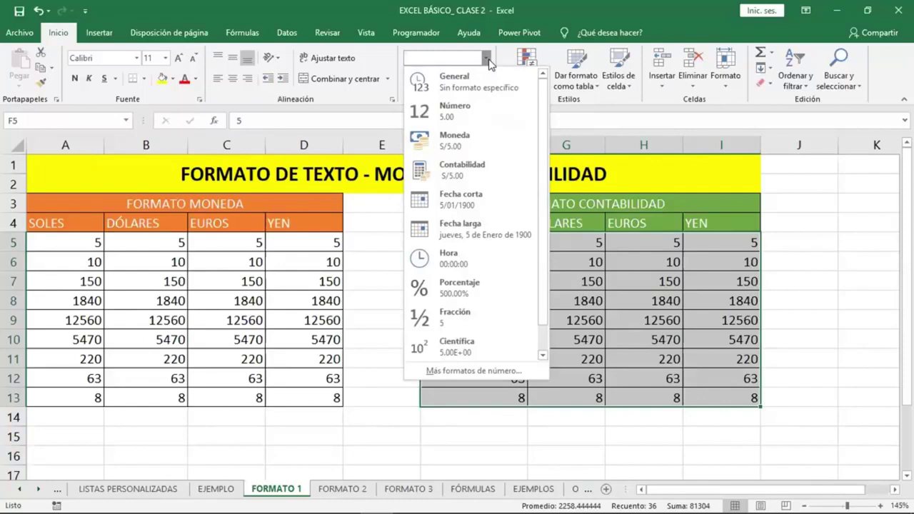
- Apply Moneda format to A5:A13 so it reads S/5.00 through S/8.00
{"action": "left_click", "coordinate": [330, 305]}
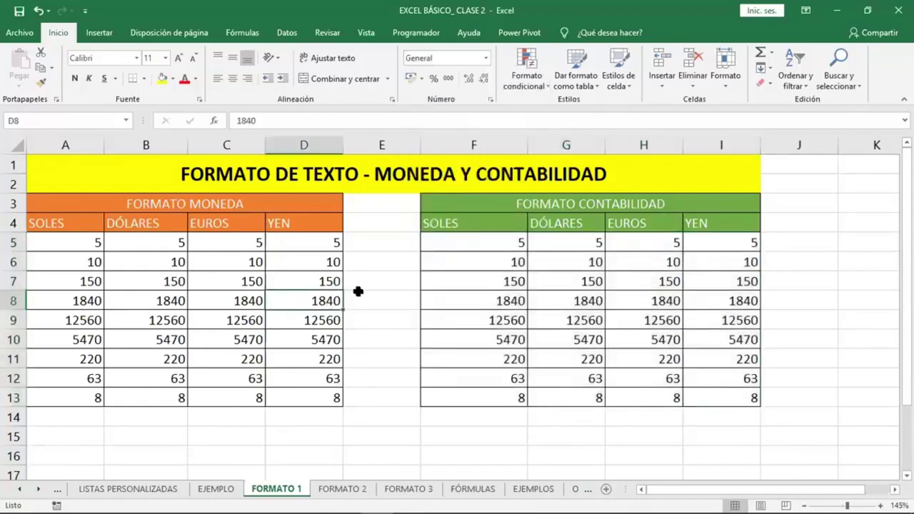
{"action": "left_click", "coordinate": [88, 242]}
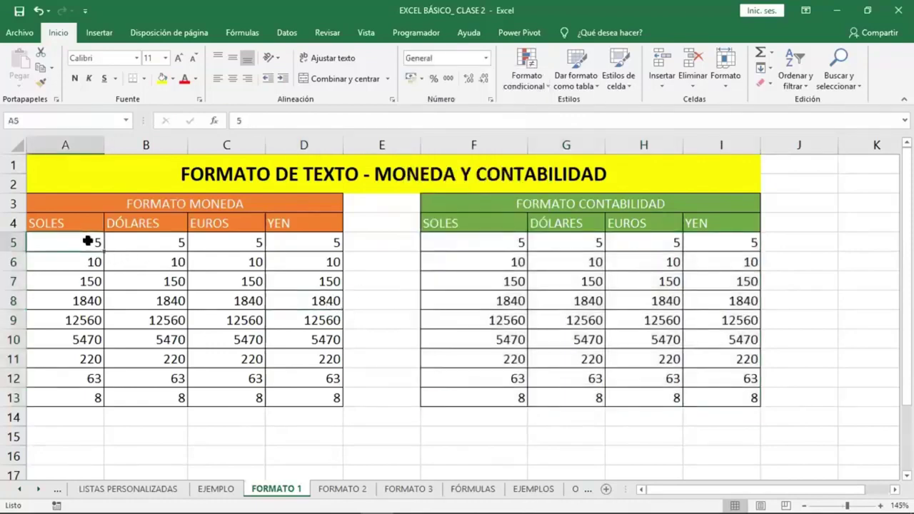
{"action": "left_click_drag", "start_coordinate": [88, 242], "coordinate": [83, 351]}
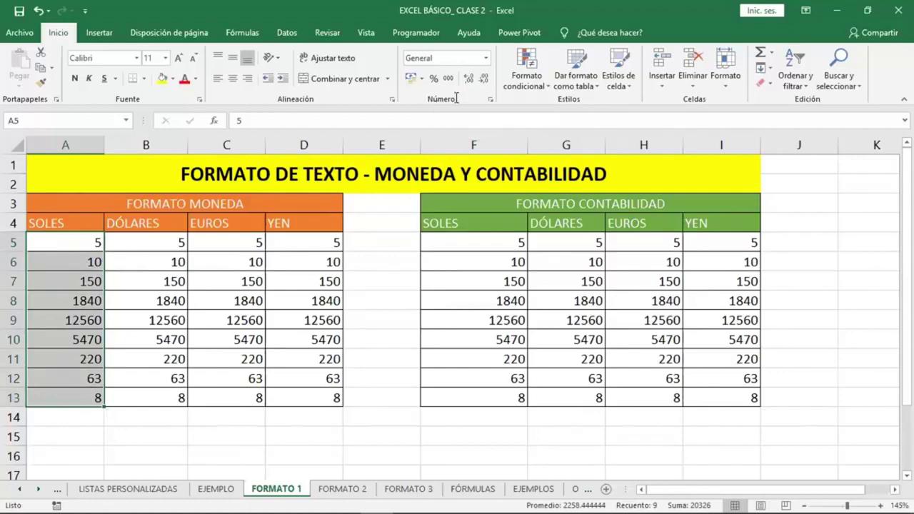
{"action": "left_click", "coordinate": [487, 59]}
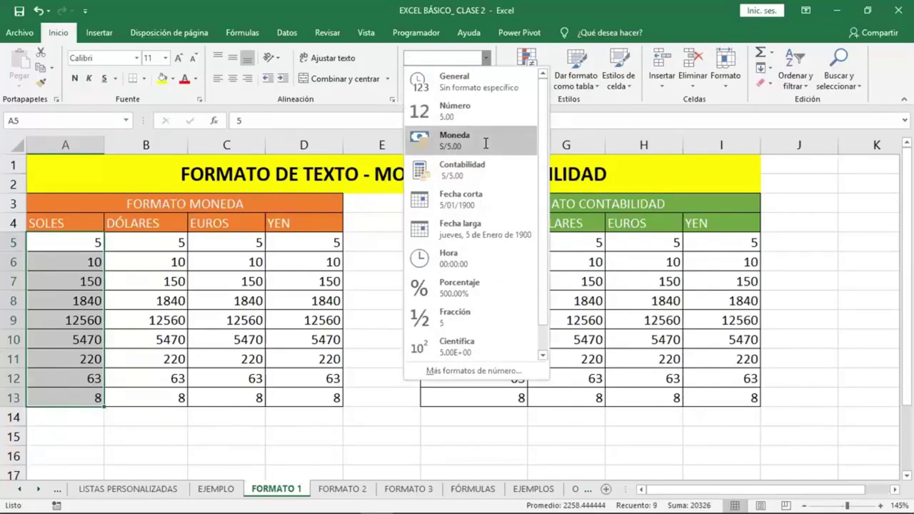
{"action": "left_click", "coordinate": [485, 142]}
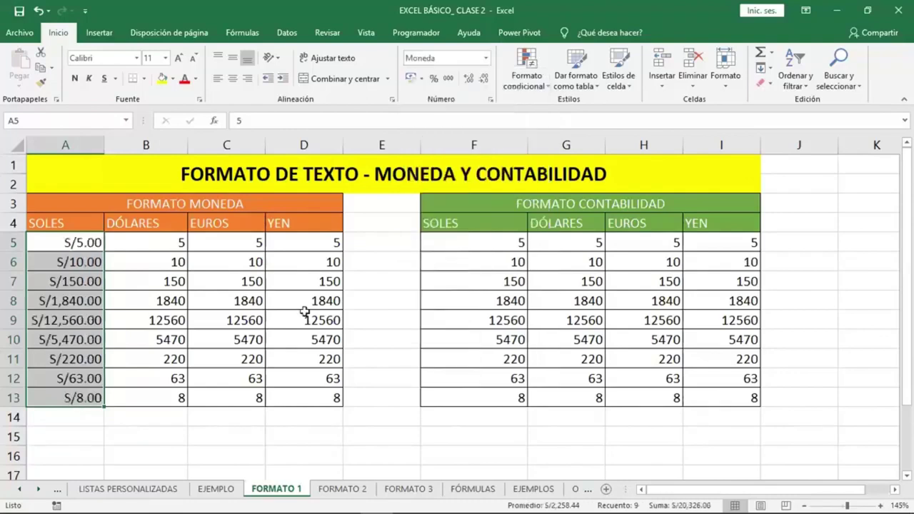
{"action": "left_click", "coordinate": [55, 245]}
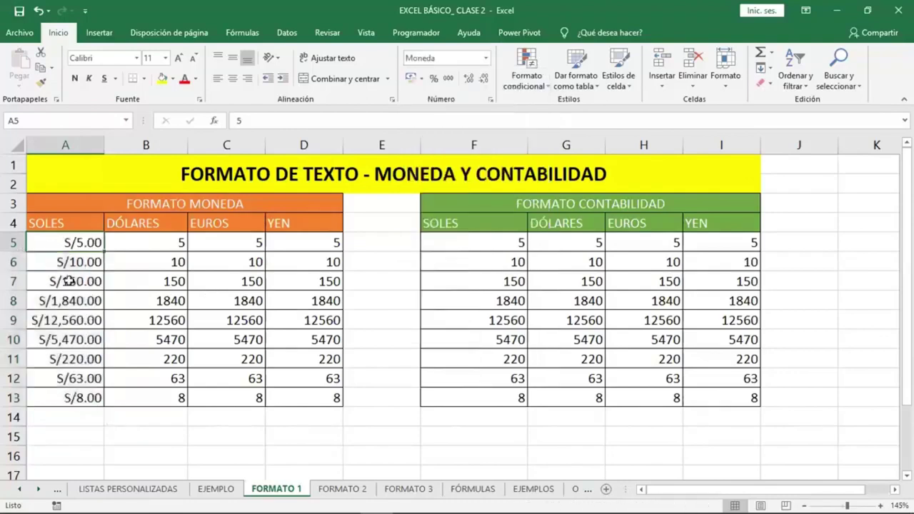
{"action": "left_click", "coordinate": [84, 281]}
{"action": "left_click", "coordinate": [74, 340]}
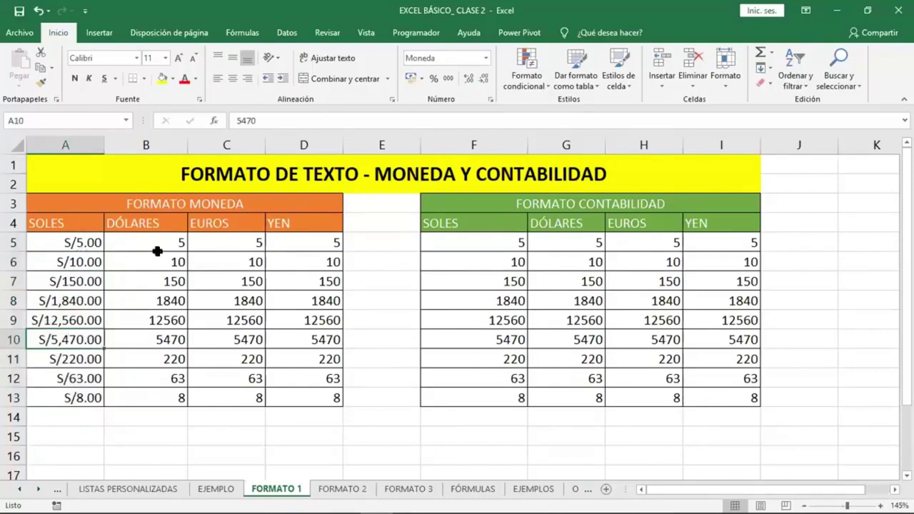
- Apply Moneda format to the DÓLARES range B5:B13, showing S/5.00 through S/8.00
{"action": "left_click_drag", "start_coordinate": [158, 243], "coordinate": [146, 398]}
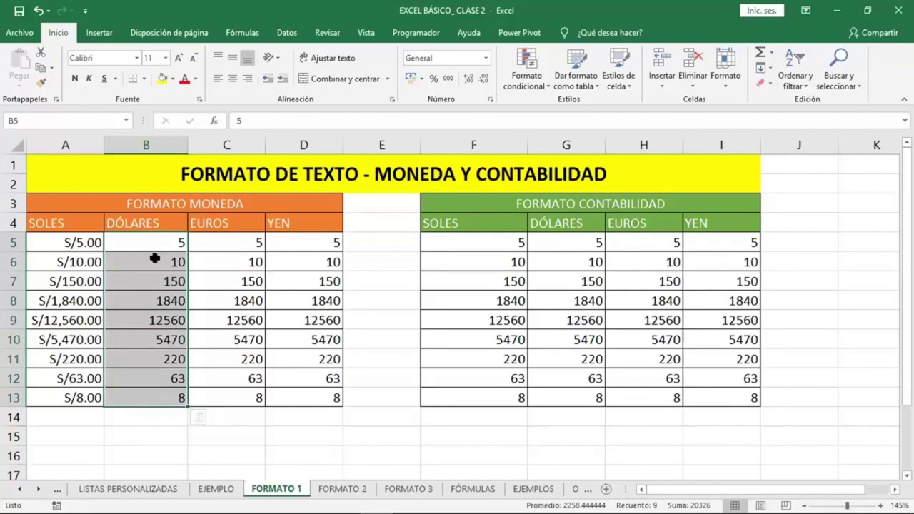
{"action": "left_click", "coordinate": [489, 60]}
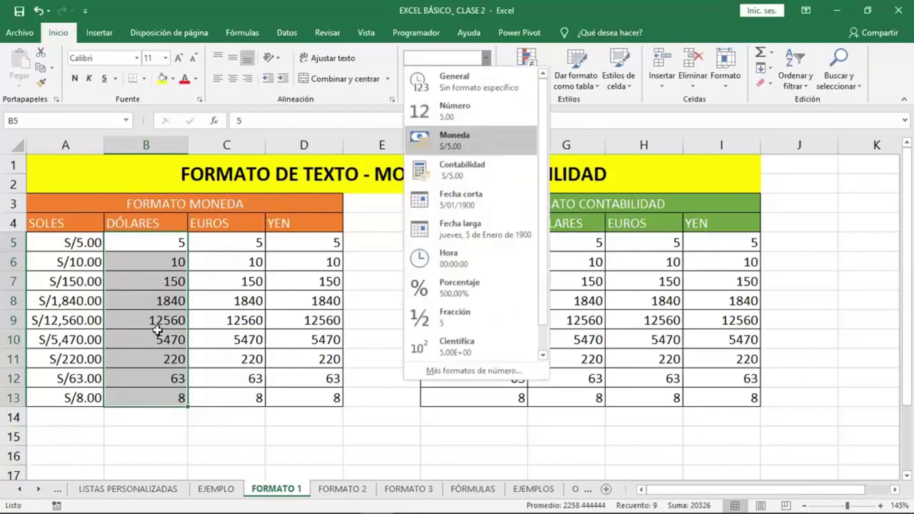
{"action": "key", "text": "Return"}
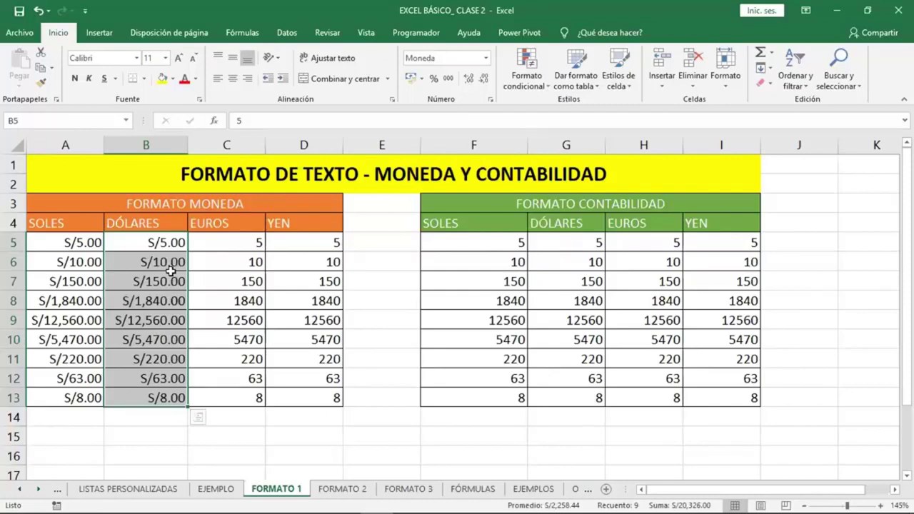
{"action": "left_click", "coordinate": [486, 58]}
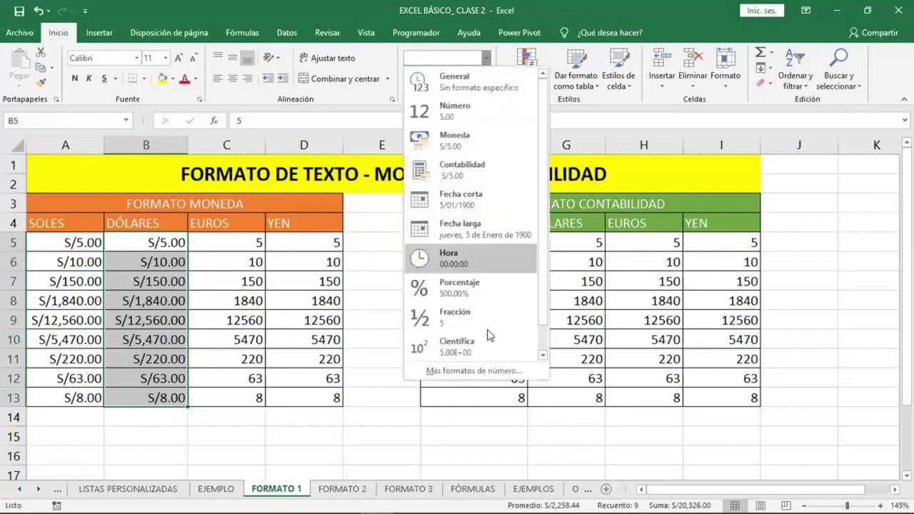
{"action": "left_click", "coordinate": [492, 372]}
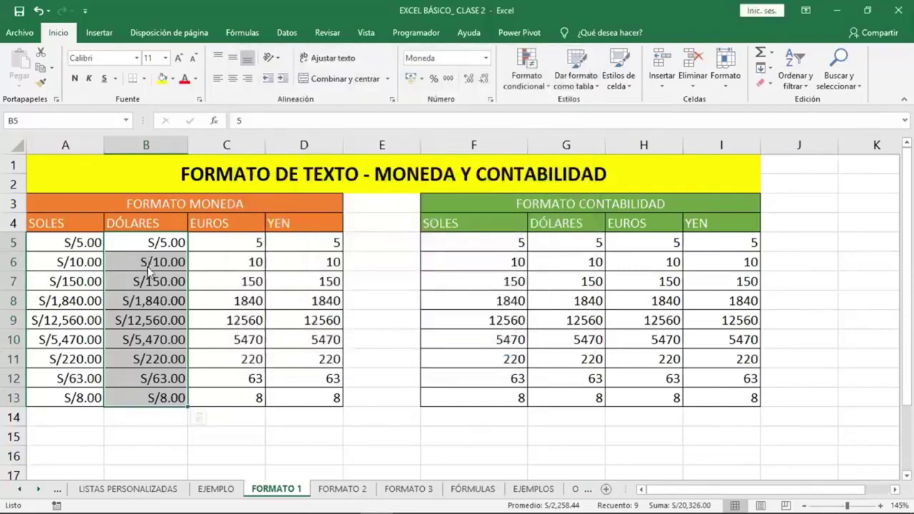
- Open Formato de celdas for B5:B13, showing Moneda with 2 decimals and the S/ symbol
{"action": "right_click", "coordinate": [147, 264]}
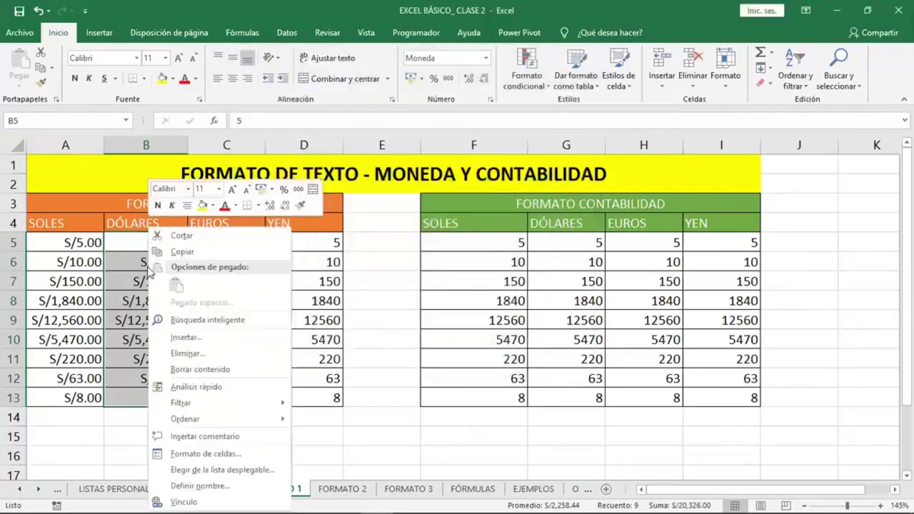
{"action": "left_click", "coordinate": [258, 454]}
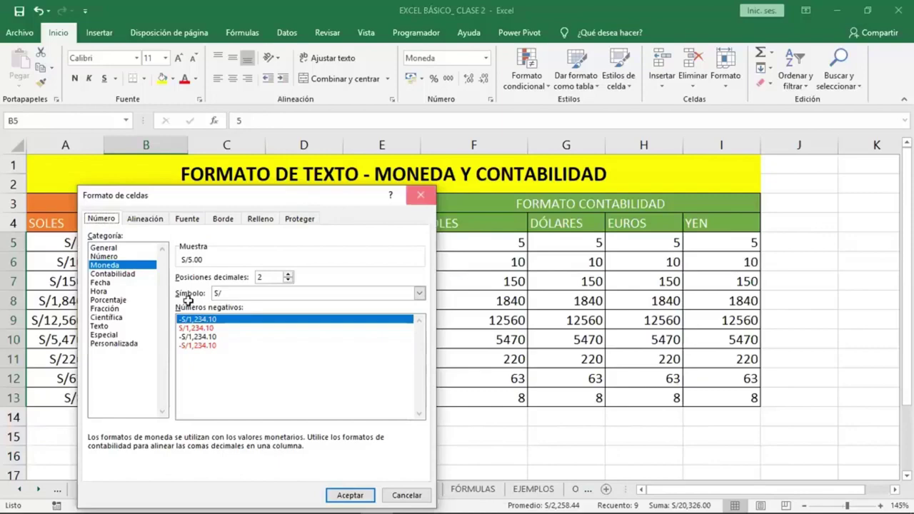
{"action": "key", "text": "Return"}
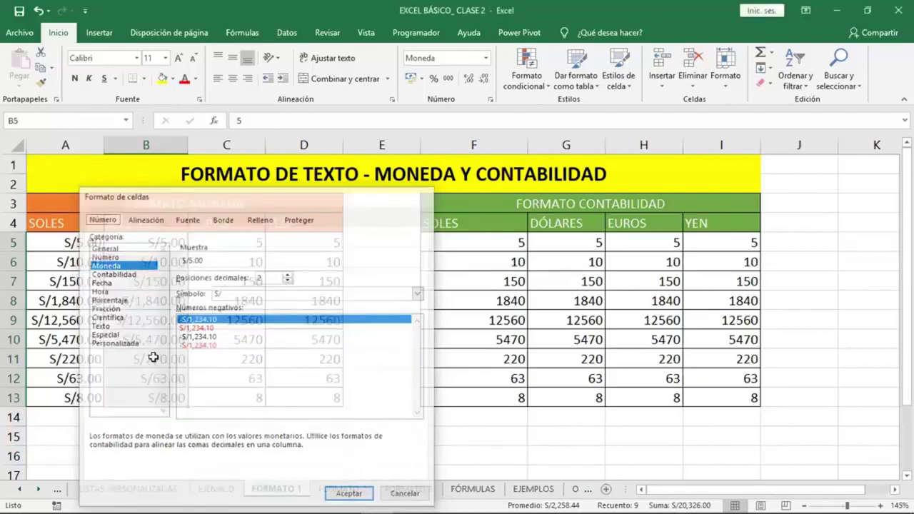
{"action": "key", "text": "ctrl+1"}
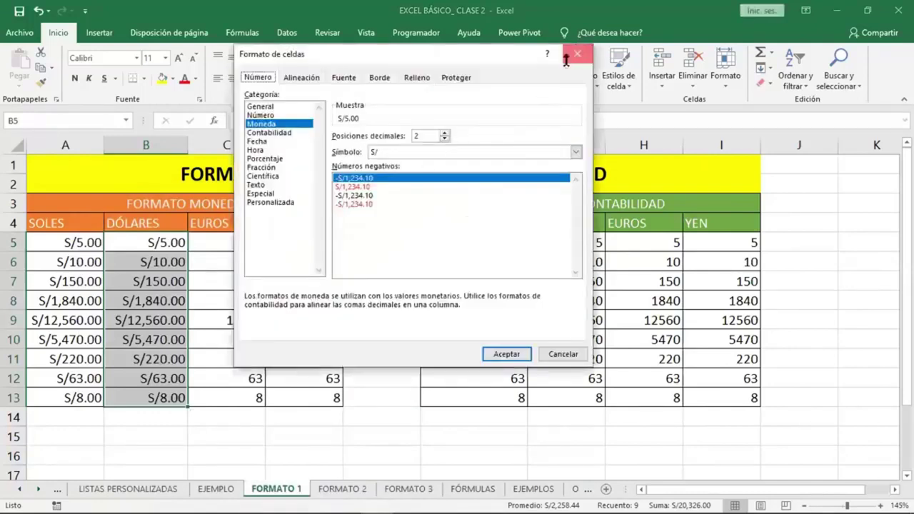
{"action": "key", "text": "Escape"}
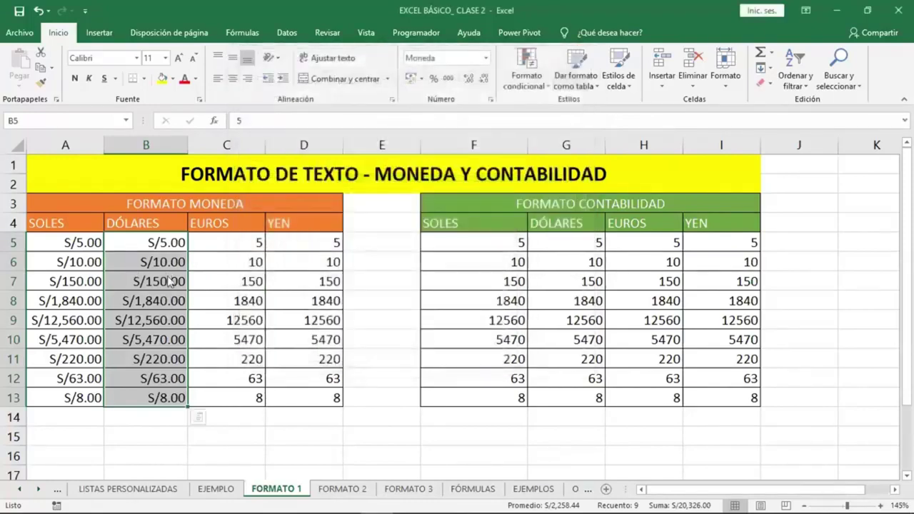
{"action": "key", "text": "ctrl+1"}
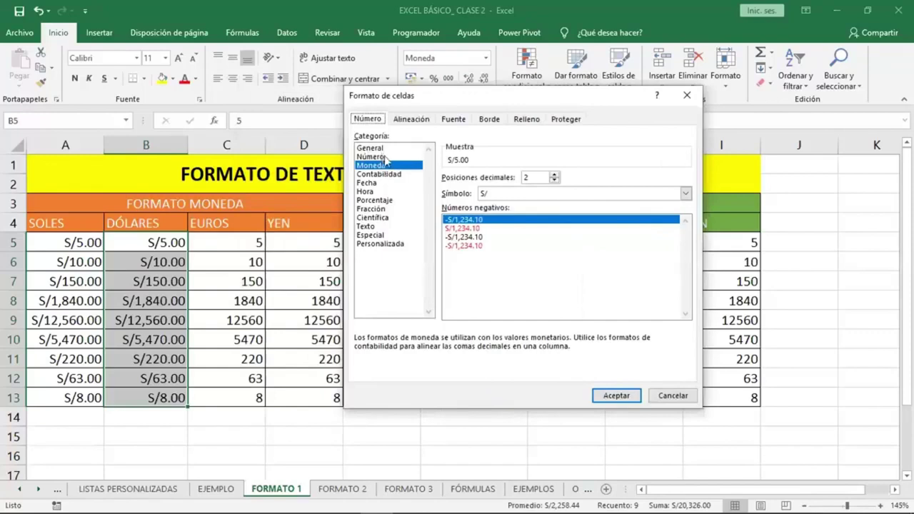
- Set B5:B13 to Moneda with the $ Español (Estados Unidos) symbol, showing $5.00 to $8.00
{"action": "left_click", "coordinate": [379, 148]}
{"action": "left_click", "coordinate": [379, 156]}
{"action": "left_click", "coordinate": [378, 165]}
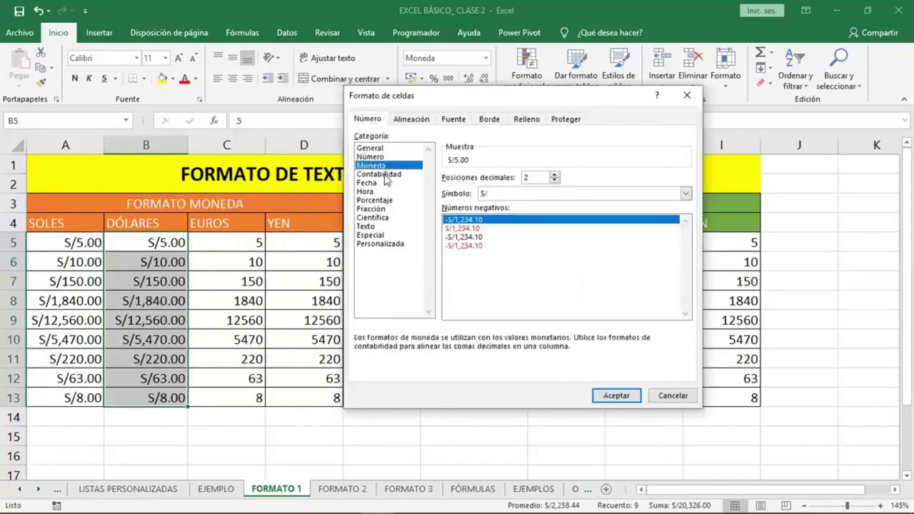
{"action": "left_click", "coordinate": [684, 194]}
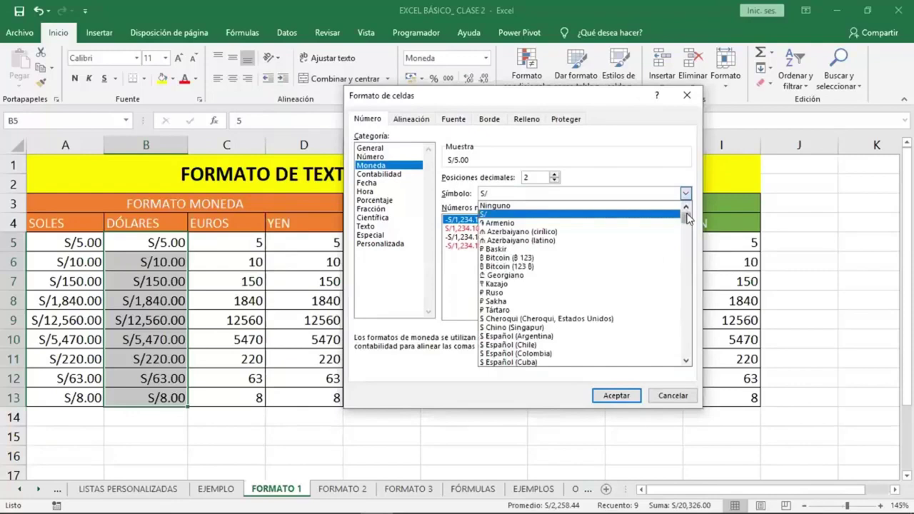
{"action": "left_click_drag", "start_coordinate": [688, 218], "coordinate": [688, 224]}
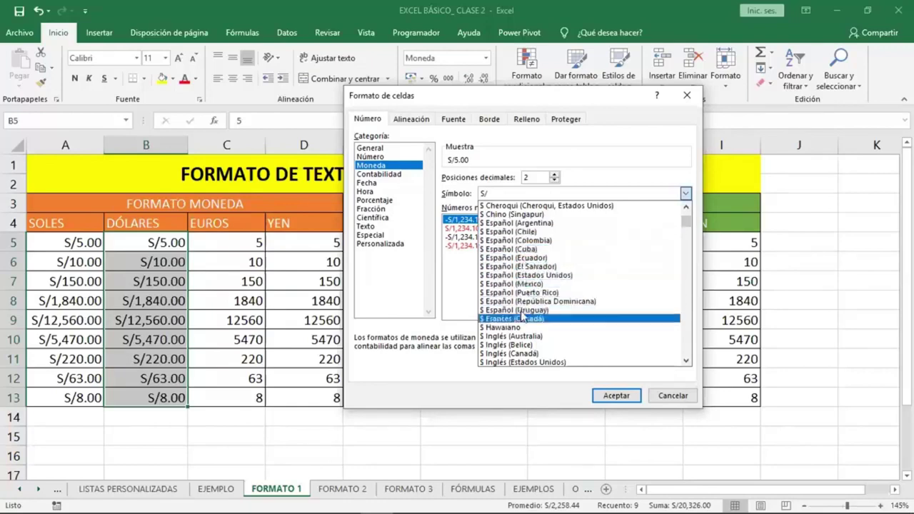
{"action": "left_click", "coordinate": [525, 275]}
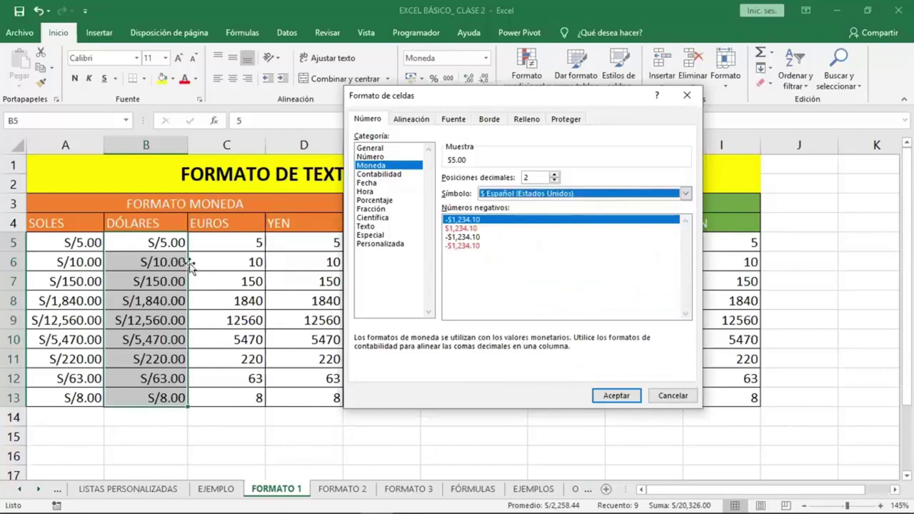
{"action": "key", "text": "Return"}
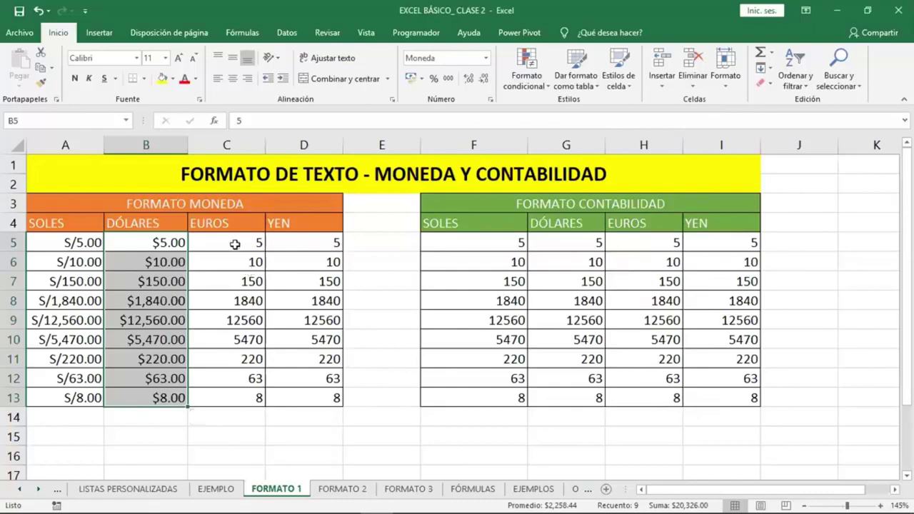
- Format the EUROS amounts C5:C13 as Moneda with the € Euro (€ 123) symbol
{"action": "left_click_drag", "start_coordinate": [235, 243], "coordinate": [236, 398]}
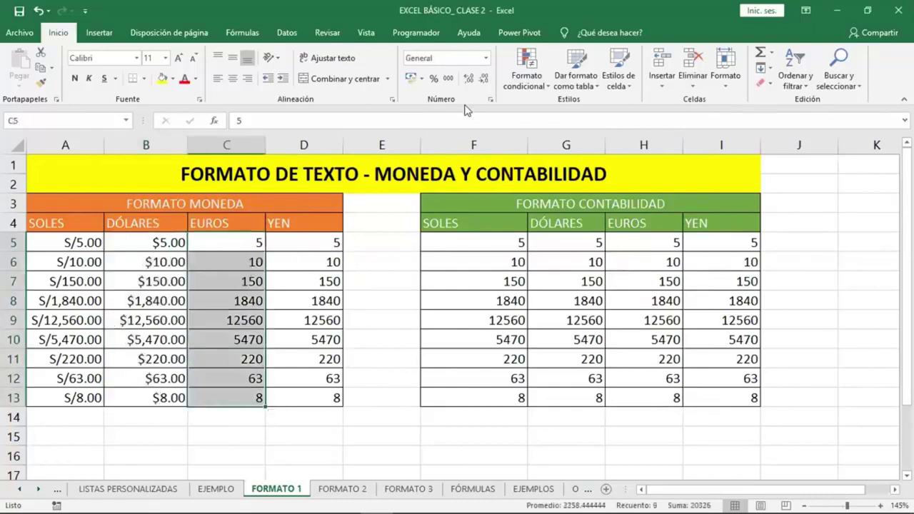
{"action": "left_click", "coordinate": [490, 102]}
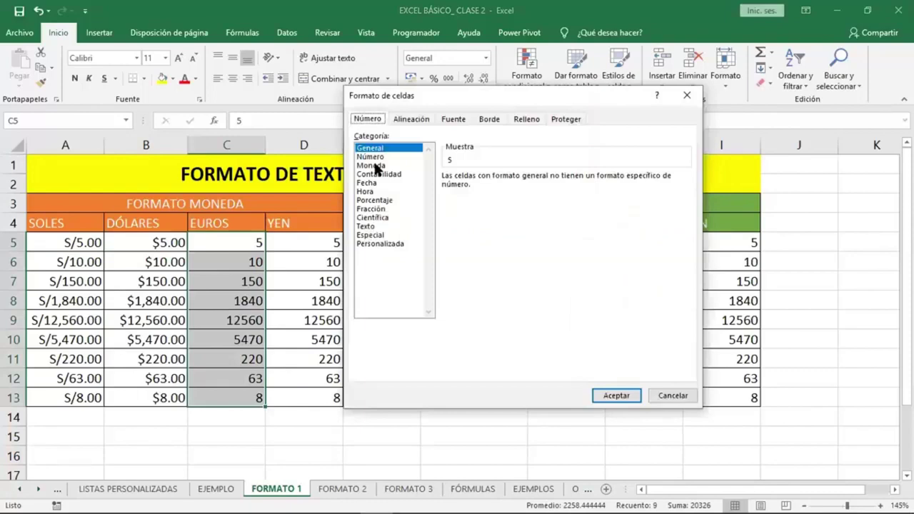
{"action": "left_click", "coordinate": [376, 166]}
{"action": "left_click", "coordinate": [685, 193]}
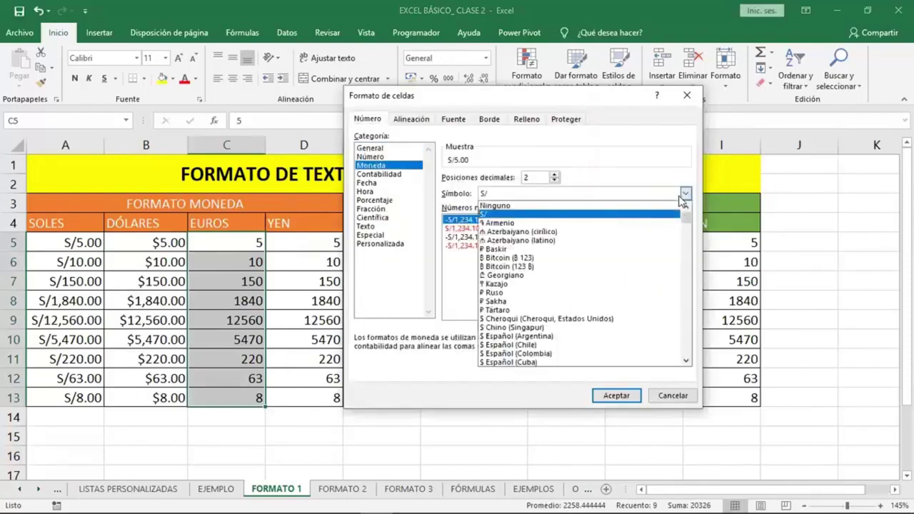
{"action": "left_click_drag", "start_coordinate": [685, 218], "coordinate": [686, 236]}
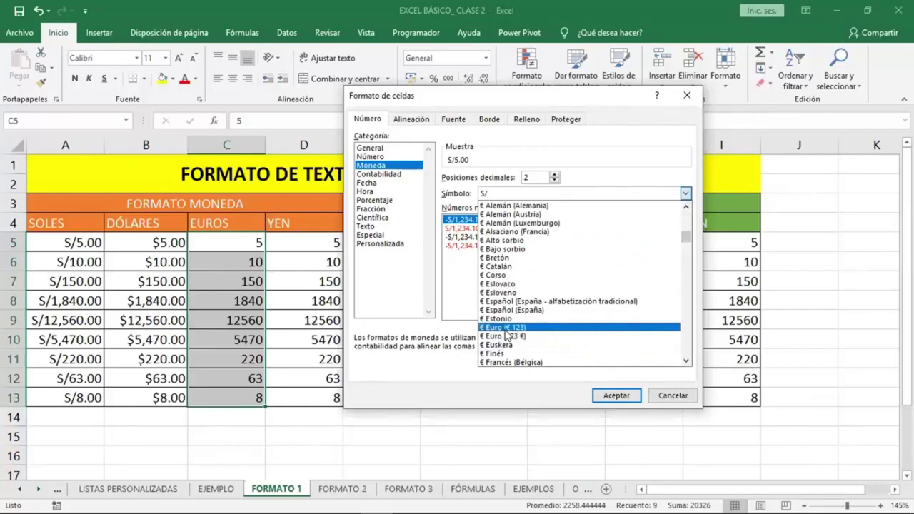
{"action": "left_click", "coordinate": [505, 328]}
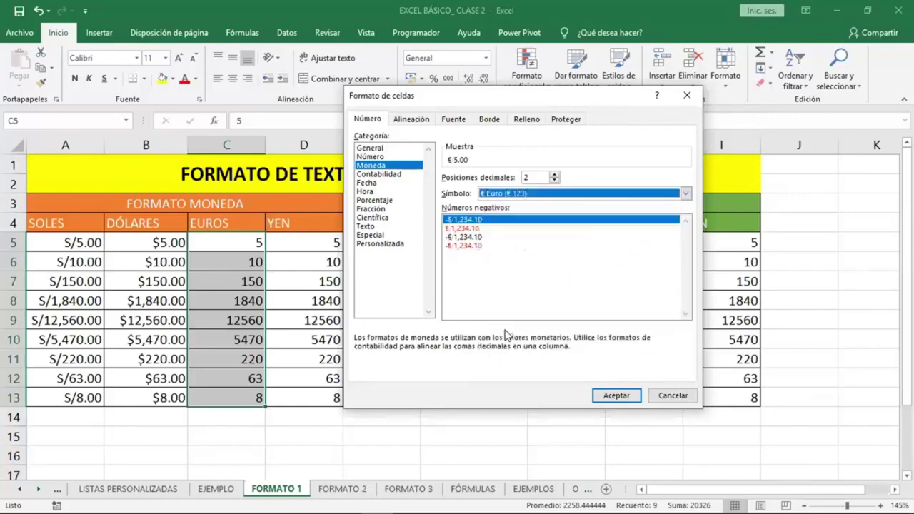
{"action": "left_click", "coordinate": [618, 399]}
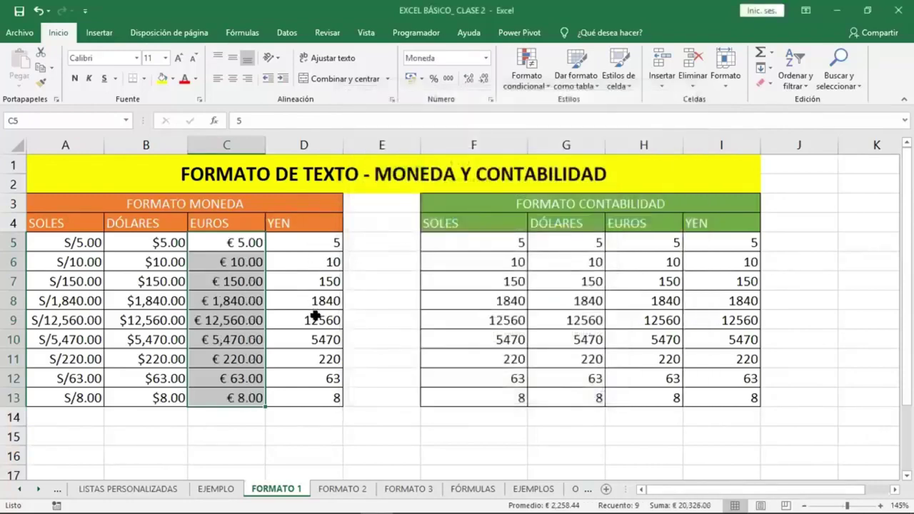
{"action": "left_click_drag", "start_coordinate": [314, 245], "coordinate": [307, 397]}
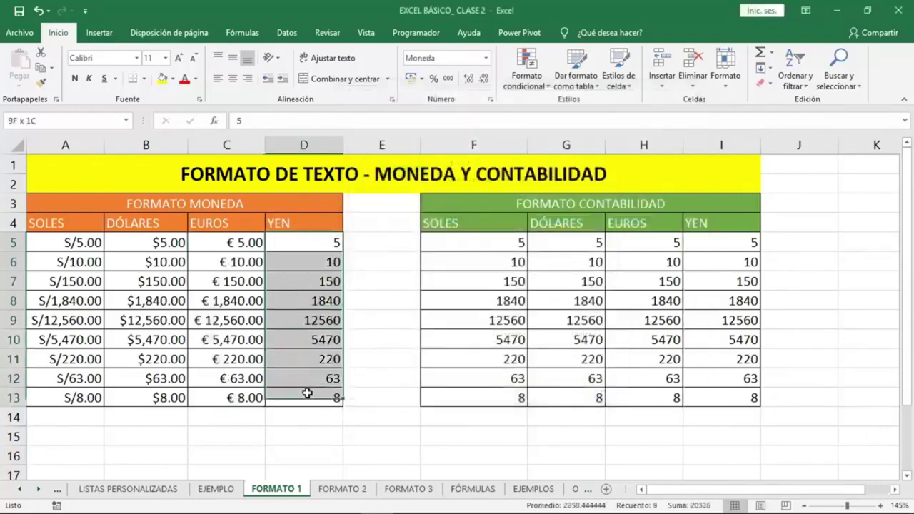
- Give D5:D13 Moneda format with the ¥ Yi (China) symbol, showing ¥5.00
{"action": "left_click", "coordinate": [491, 101]}
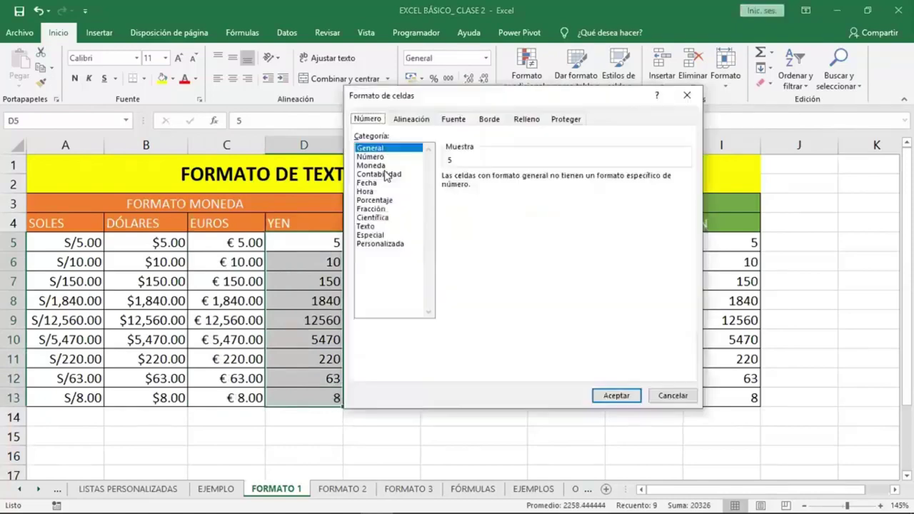
{"action": "left_click", "coordinate": [373, 165]}
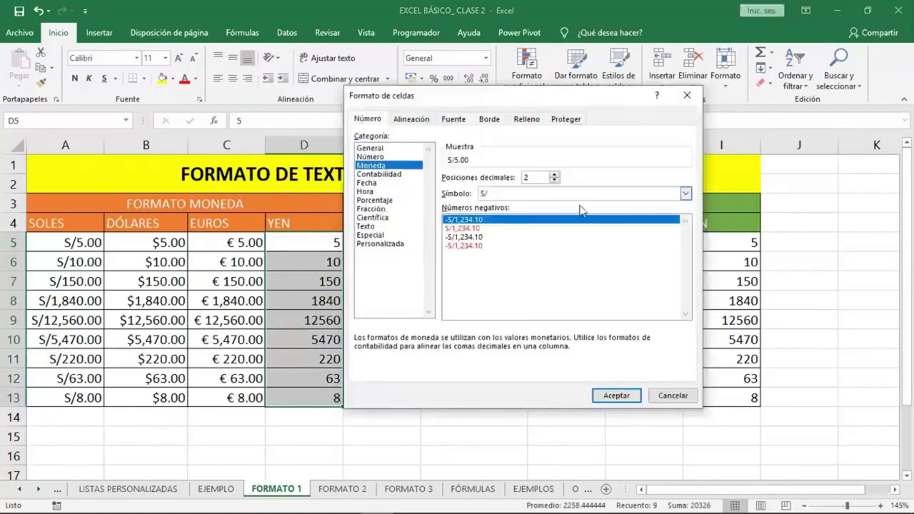
{"action": "left_click", "coordinate": [596, 195]}
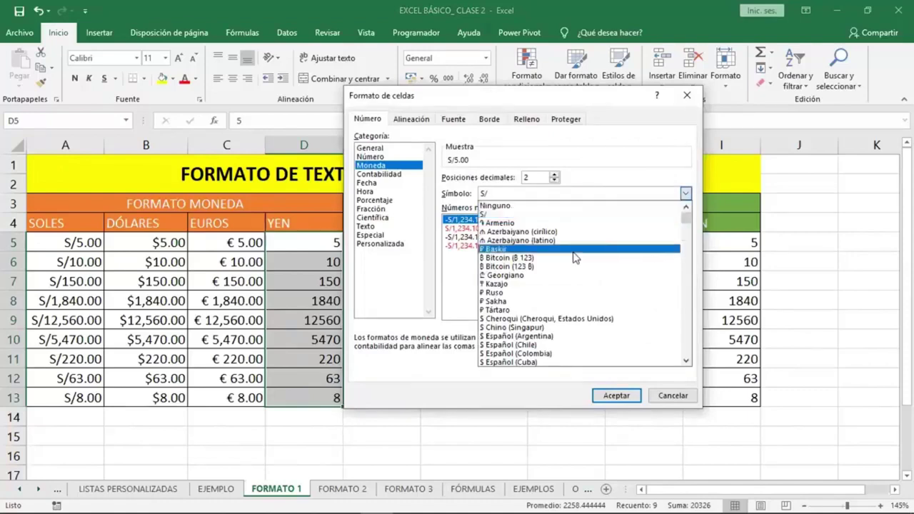
{"action": "scroll", "coordinate": [576, 257], "scroll_direction": "down", "scroll_amount": 1}
{"action": "scroll", "coordinate": [576, 257], "scroll_direction": "down", "scroll_amount": 3}
{"action": "scroll", "coordinate": [576, 257], "scroll_direction": "down", "scroll_amount": 2}
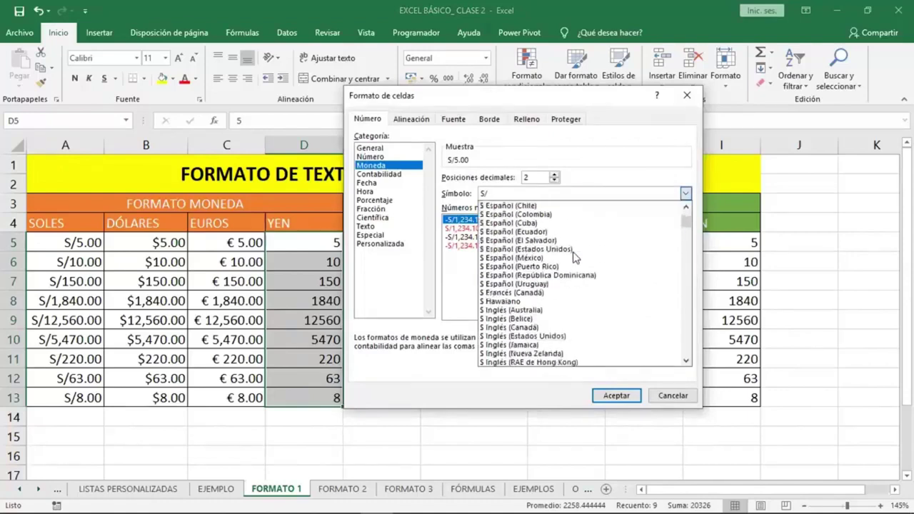
{"action": "scroll", "coordinate": [576, 257], "scroll_direction": "down", "scroll_amount": 2}
{"action": "scroll", "coordinate": [576, 257], "scroll_direction": "down", "scroll_amount": 3}
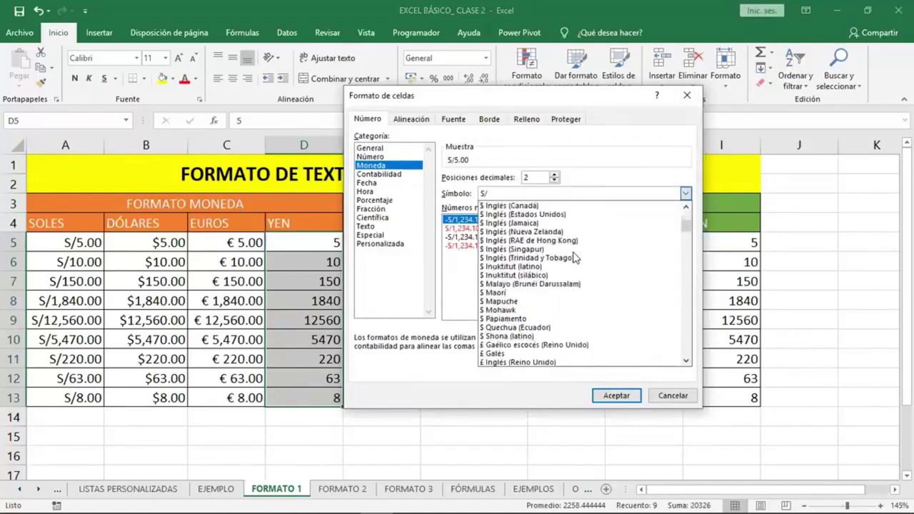
{"action": "scroll", "coordinate": [575, 257], "scroll_direction": "down", "scroll_amount": 4}
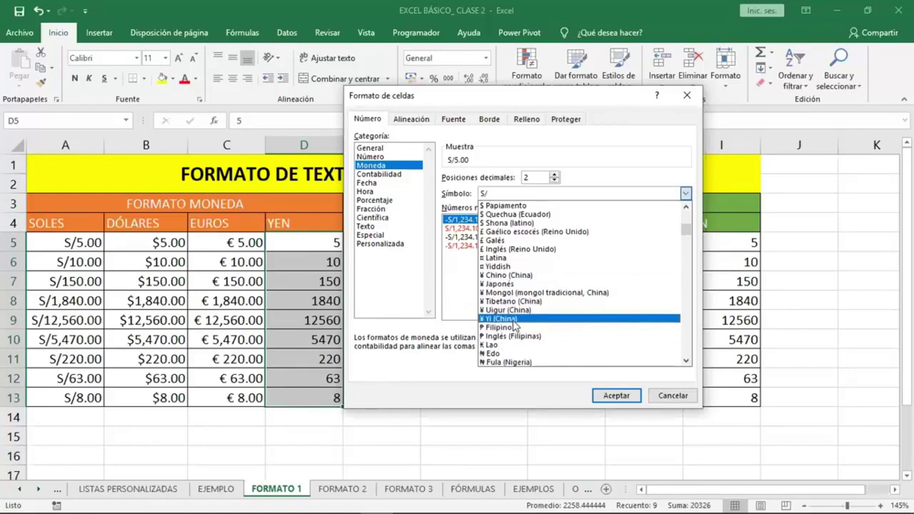
{"action": "left_click", "coordinate": [514, 321]}
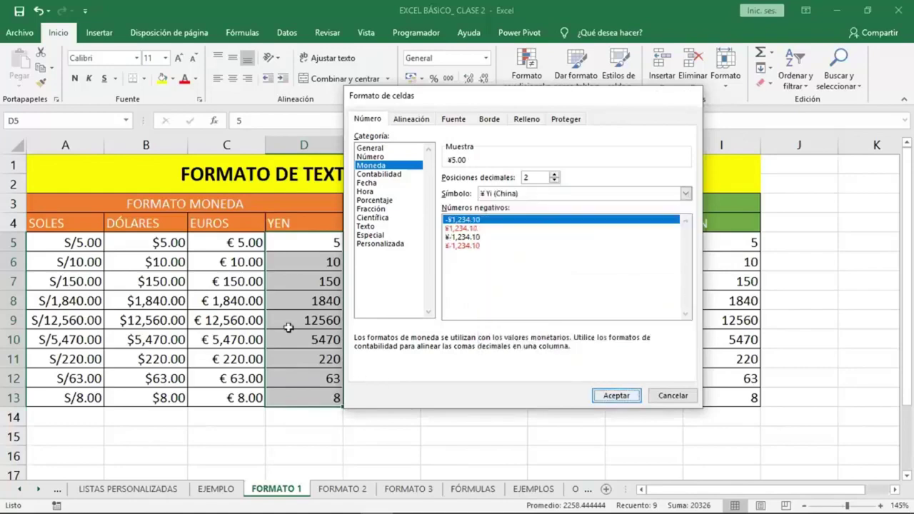
{"action": "key", "text": "Return"}
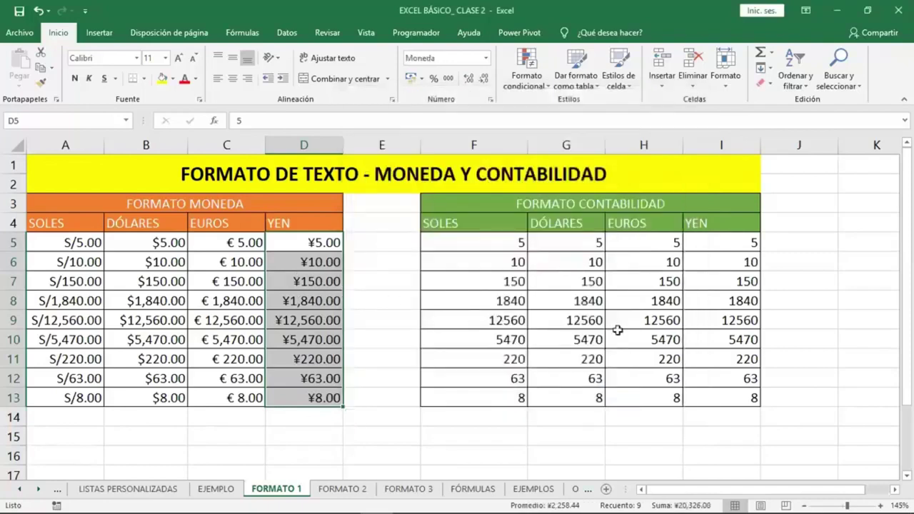
{"action": "left_click", "coordinate": [618, 330]}
- Apply the Contabilidad format to the SOLES amounts F5:F13
{"action": "left_click_drag", "start_coordinate": [469, 245], "coordinate": [468, 394]}
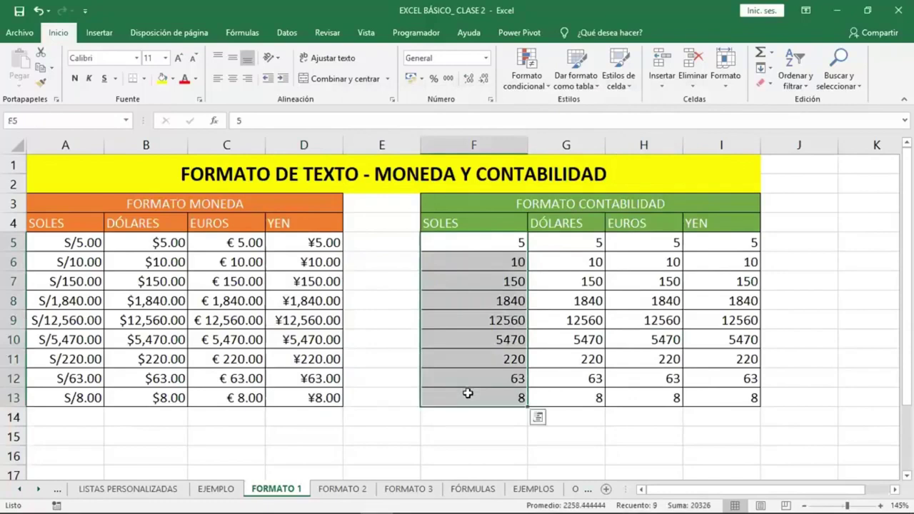
{"action": "left_click", "coordinate": [485, 59]}
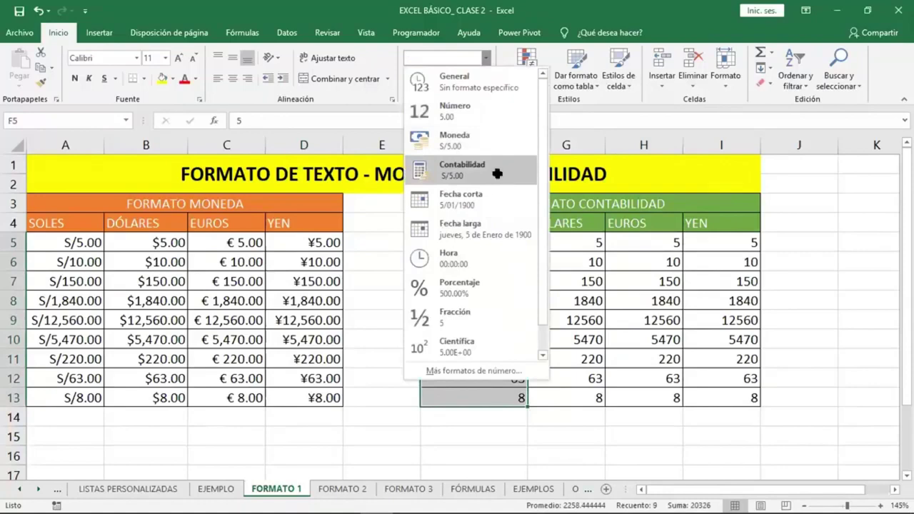
{"action": "left_click", "coordinate": [498, 177]}
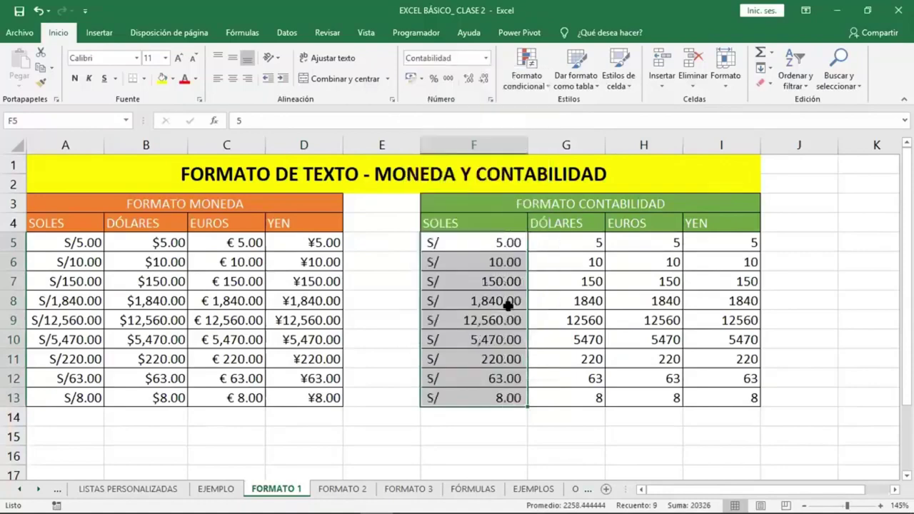
- Check the formats of A5 and F6, then select the DÓLARES amounts G5:G13
{"action": "left_click", "coordinate": [91, 250]}
{"action": "left_click", "coordinate": [447, 262]}
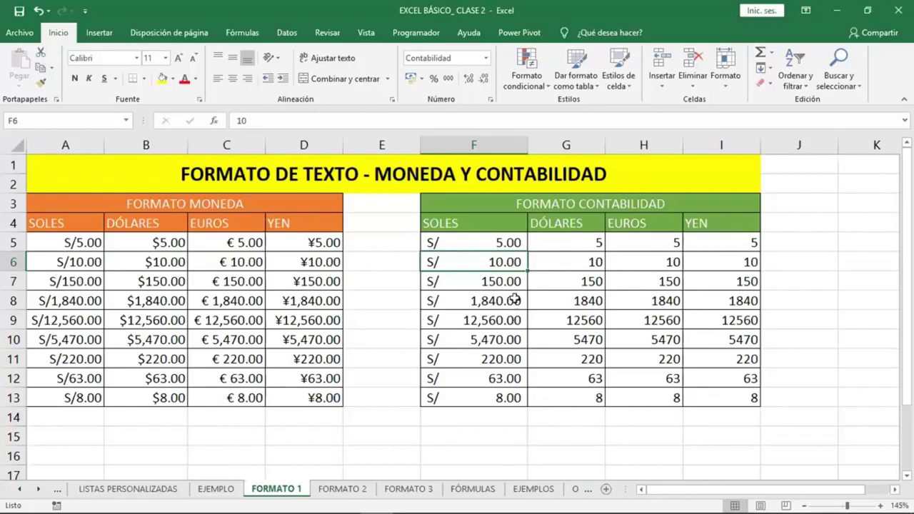
{"action": "left_click", "coordinate": [561, 242]}
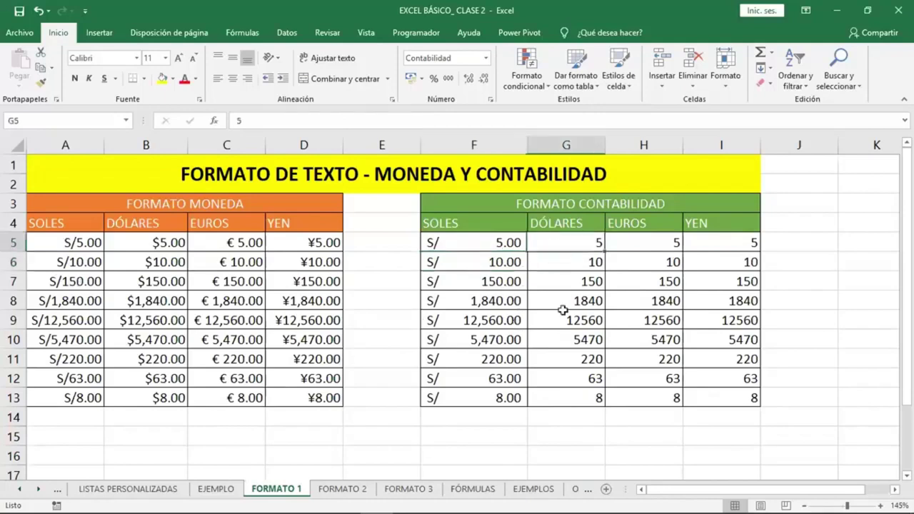
{"action": "key", "text": "ctrl+shift+Down"}
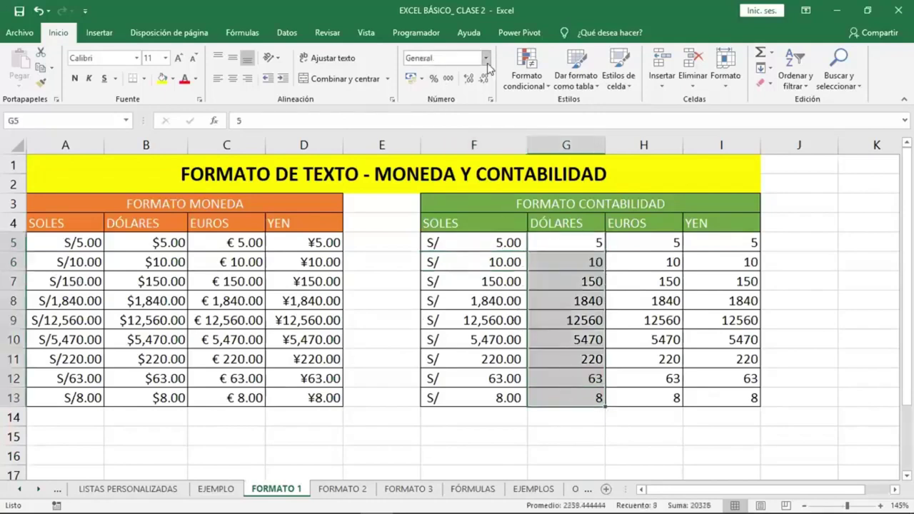
- Give G5:G13 Contabilidad format with the $ Español (Estados Unidos) symbol, showing $ 5.00
{"action": "left_click", "coordinate": [486, 57]}
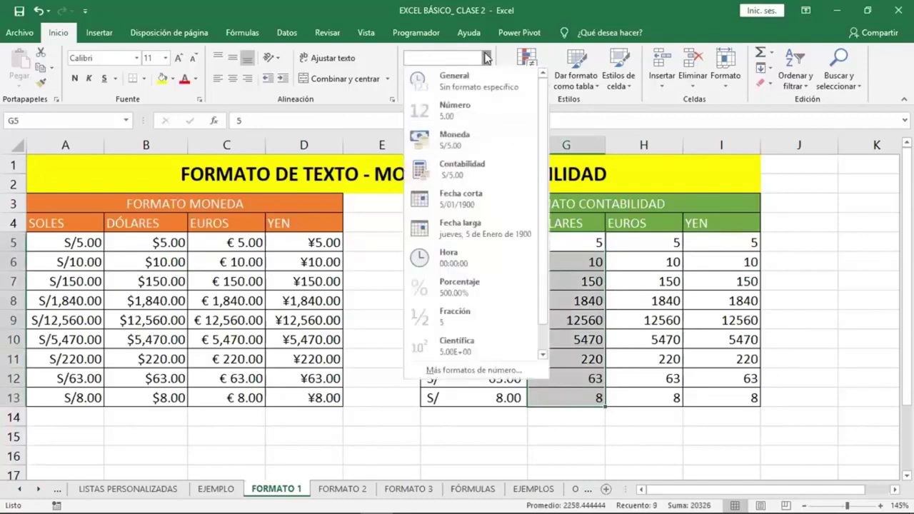
{"action": "left_click", "coordinate": [415, 84]}
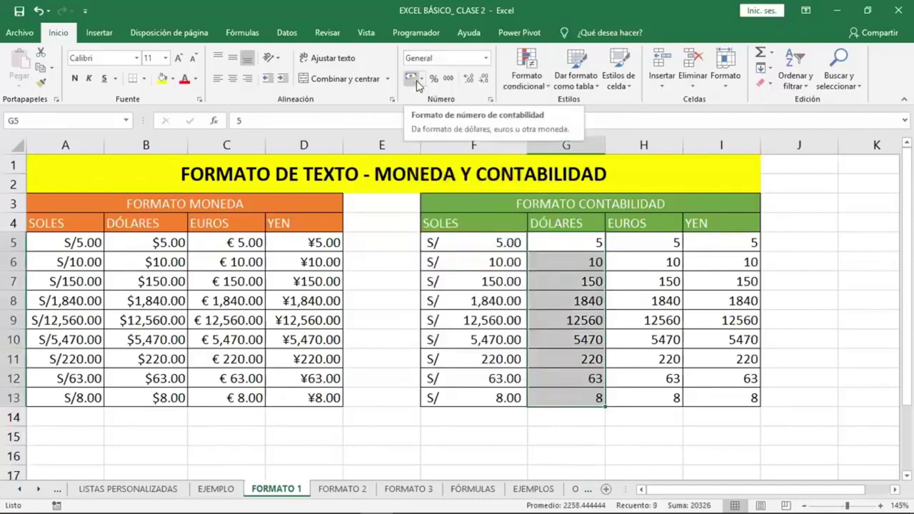
{"action": "left_click", "coordinate": [422, 79]}
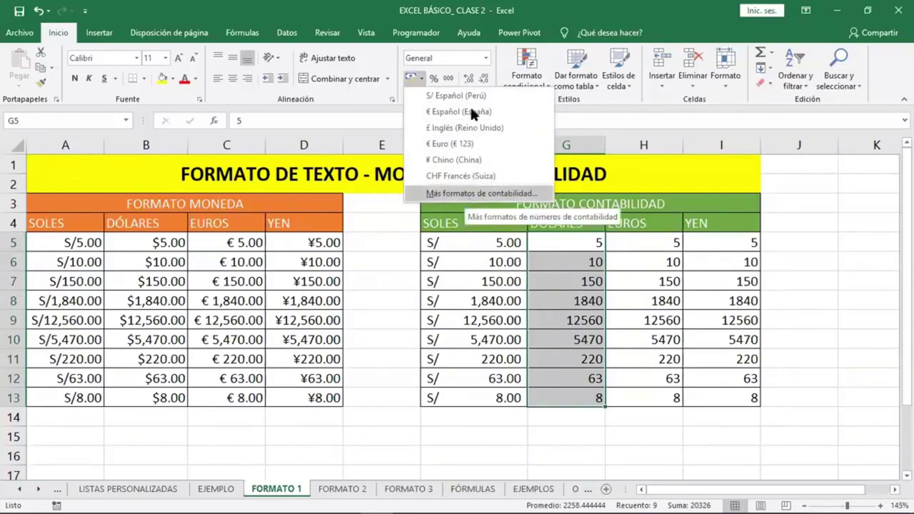
{"action": "left_click", "coordinate": [584, 241]}
{"action": "left_click_drag", "start_coordinate": [584, 242], "coordinate": [589, 398]}
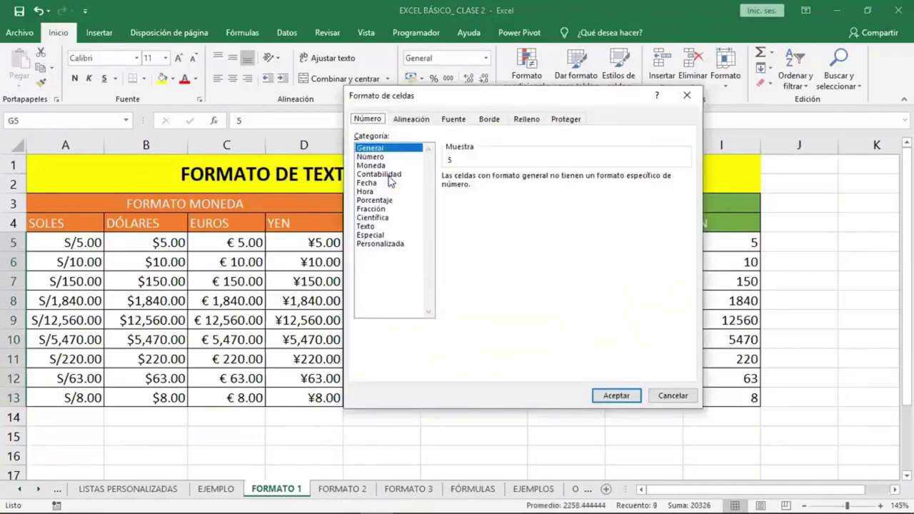
{"action": "left_click", "coordinate": [389, 175]}
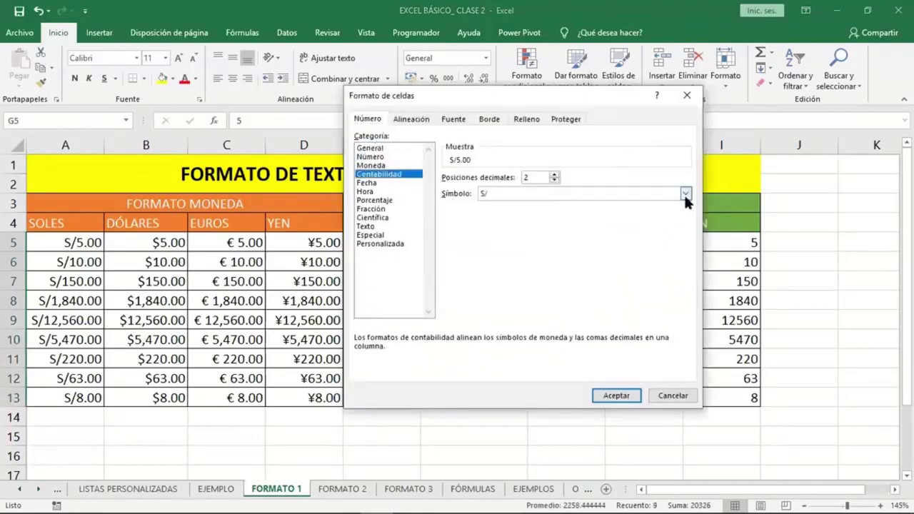
{"action": "left_click", "coordinate": [684, 193]}
{"action": "scroll", "coordinate": [598, 275], "scroll_direction": "down", "scroll_amount": 1}
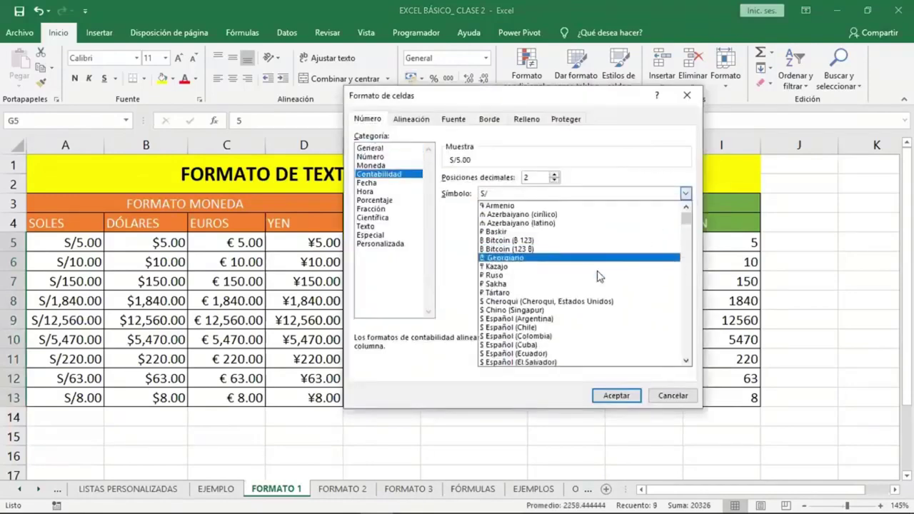
{"action": "scroll", "coordinate": [589, 286], "scroll_direction": "down", "scroll_amount": 3}
{"action": "left_click", "coordinate": [574, 294]}
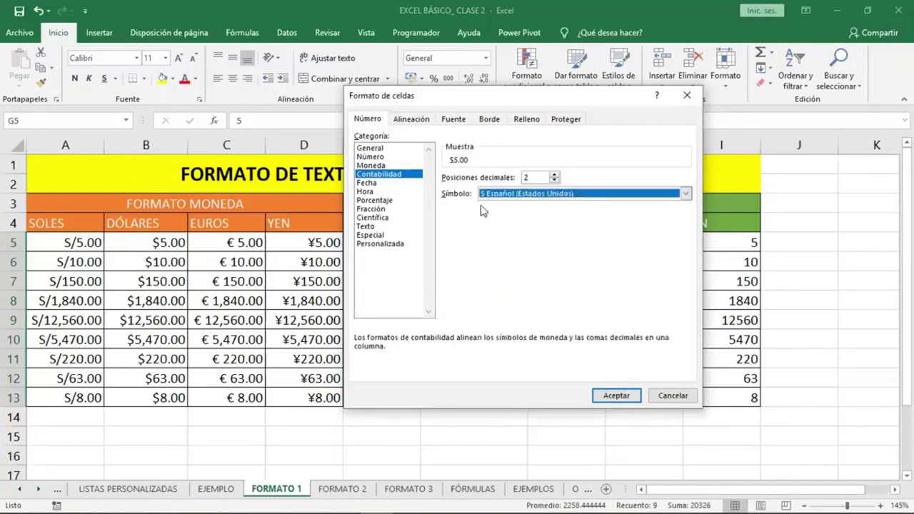
{"action": "left_click", "coordinate": [622, 398]}
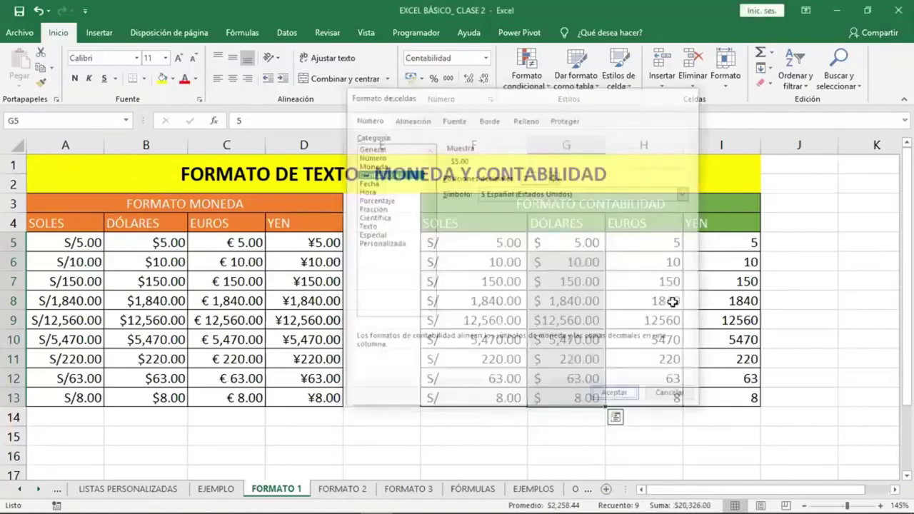
{"action": "left_click", "coordinate": [673, 302]}
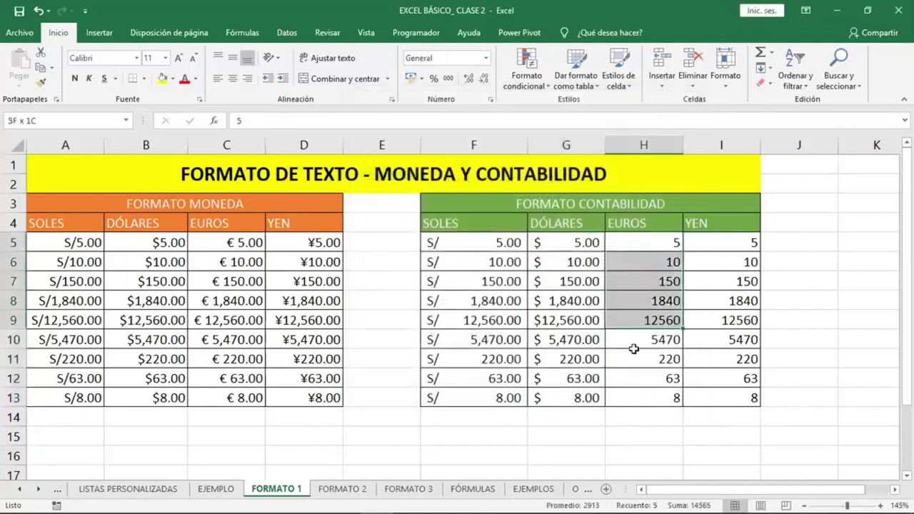
- Give H5:H13 Contabilidad format with the € Euro (€ 123) symbol, showing € 5.00
{"action": "left_click_drag", "start_coordinate": [636, 244], "coordinate": [636, 397]}
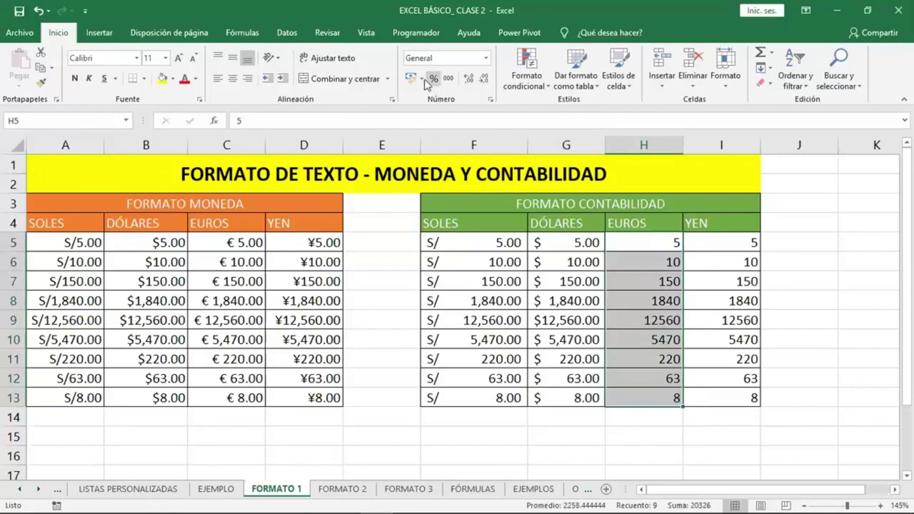
{"action": "left_click", "coordinate": [424, 80]}
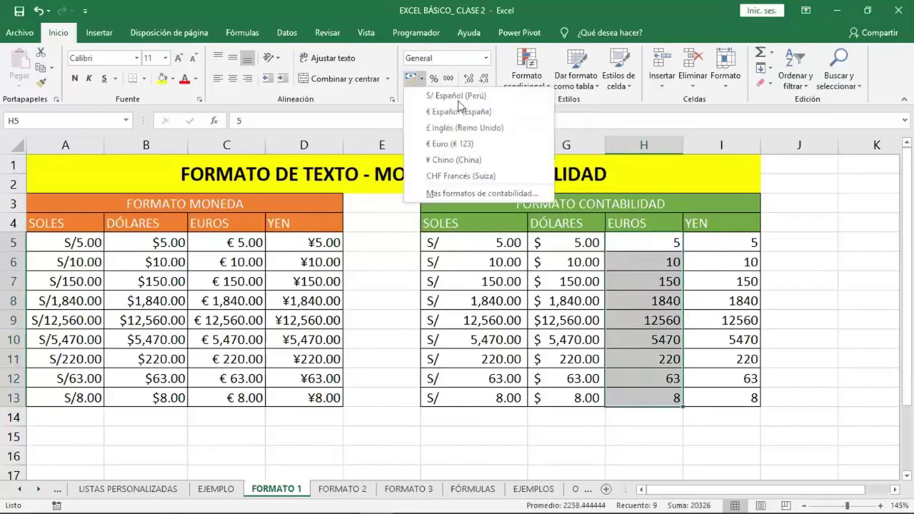
{"action": "left_click", "coordinate": [508, 197]}
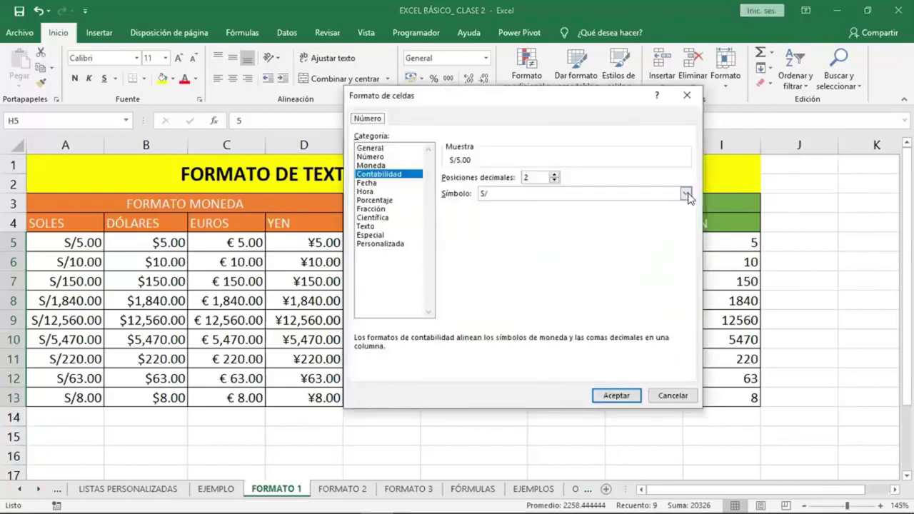
{"action": "left_click", "coordinate": [685, 194]}
{"action": "scroll", "coordinate": [688, 233], "scroll_direction": "down", "scroll_amount": 5}
{"action": "scroll", "coordinate": [688, 239], "scroll_direction": "down", "scroll_amount": 5}
{"action": "scroll", "coordinate": [689, 248], "scroll_direction": "down", "scroll_amount": 5}
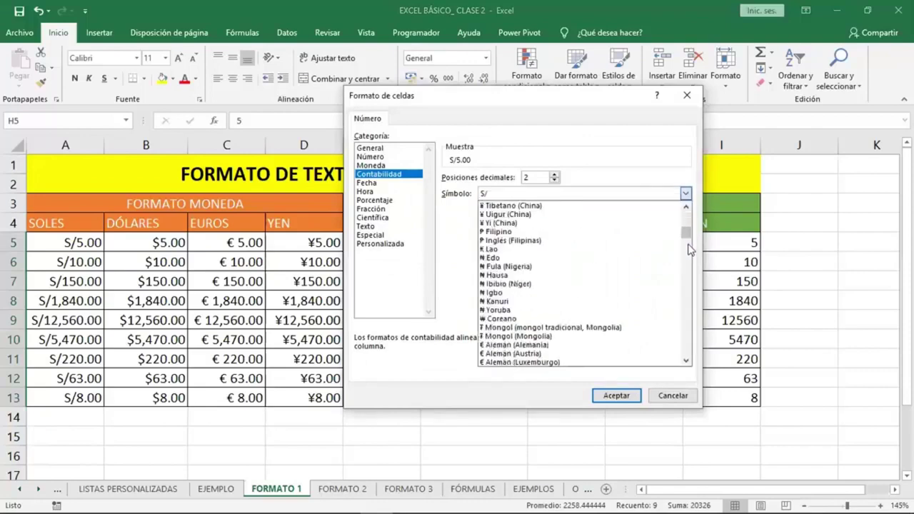
{"action": "scroll", "coordinate": [687, 248], "scroll_direction": "down", "scroll_amount": 5}
{"action": "scroll", "coordinate": [657, 292], "scroll_direction": "down", "scroll_amount": 2}
{"action": "scroll", "coordinate": [657, 292], "scroll_direction": "down", "scroll_amount": 2}
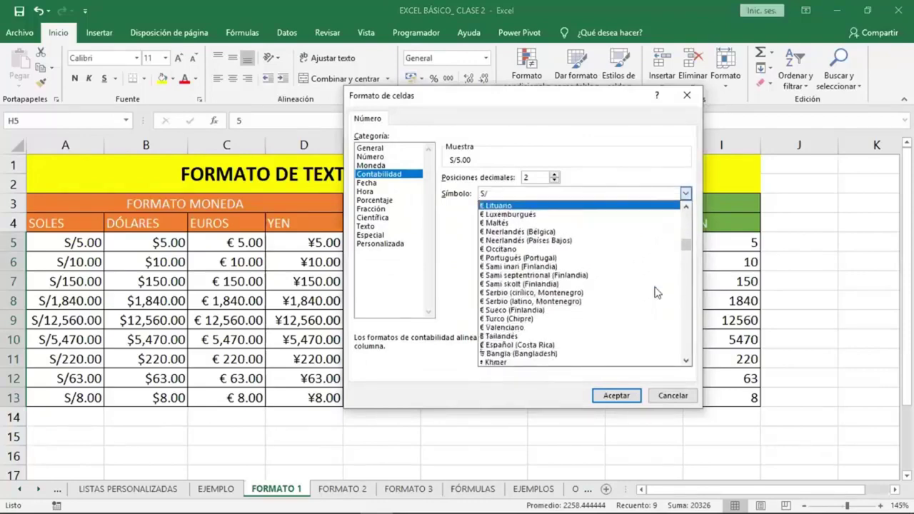
{"action": "scroll", "coordinate": [657, 291], "scroll_direction": "down", "scroll_amount": 1}
{"action": "scroll", "coordinate": [657, 291], "scroll_direction": "down", "scroll_amount": 1}
{"action": "scroll", "coordinate": [657, 291], "scroll_direction": "down", "scroll_amount": 1}
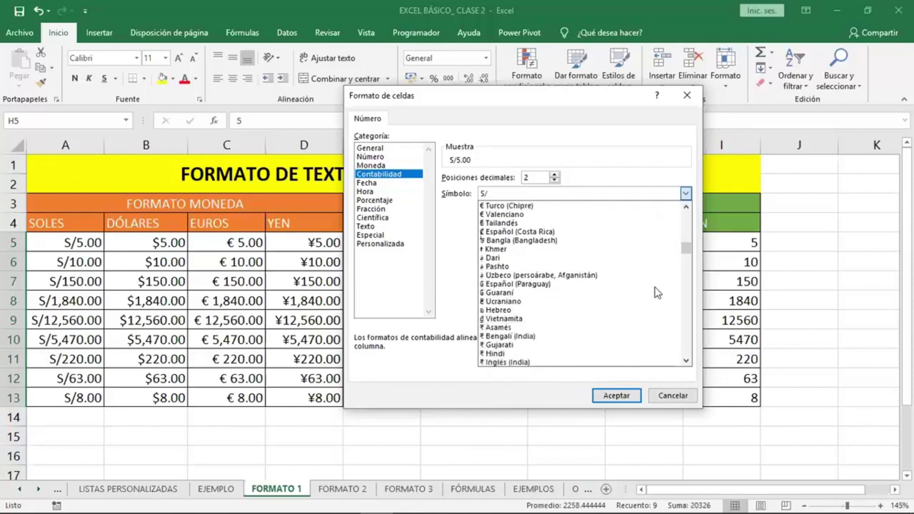
{"action": "scroll", "coordinate": [657, 291], "scroll_direction": "up", "scroll_amount": 2}
{"action": "scroll", "coordinate": [657, 291], "scroll_direction": "up", "scroll_amount": 2}
{"action": "scroll", "coordinate": [657, 292], "scroll_direction": "up", "scroll_amount": 2}
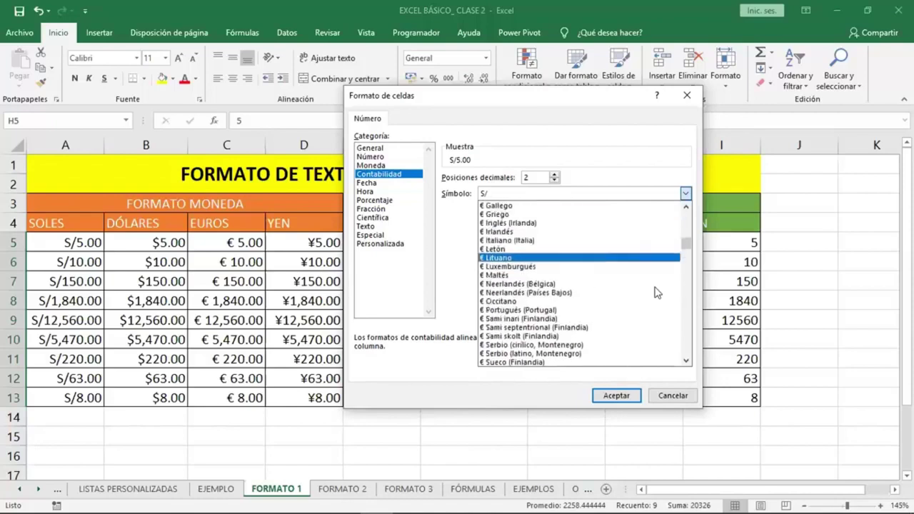
{"action": "scroll", "coordinate": [657, 291], "scroll_direction": "up", "scroll_amount": 2}
{"action": "scroll", "coordinate": [657, 292], "scroll_direction": "up", "scroll_amount": 3}
{"action": "scroll", "coordinate": [657, 291], "scroll_direction": "up", "scroll_amount": 1}
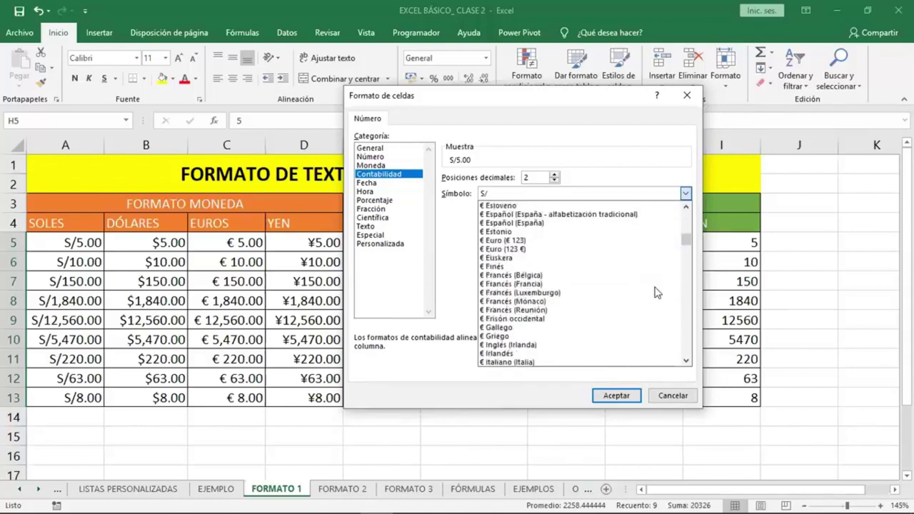
{"action": "scroll", "coordinate": [657, 291], "scroll_direction": "up", "scroll_amount": 1}
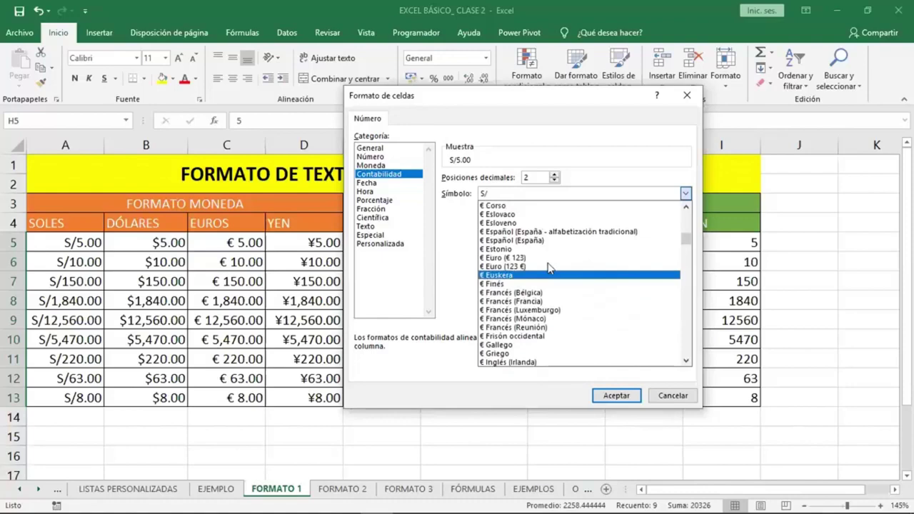
{"action": "left_click", "coordinate": [547, 258]}
{"action": "key", "text": "Return"}
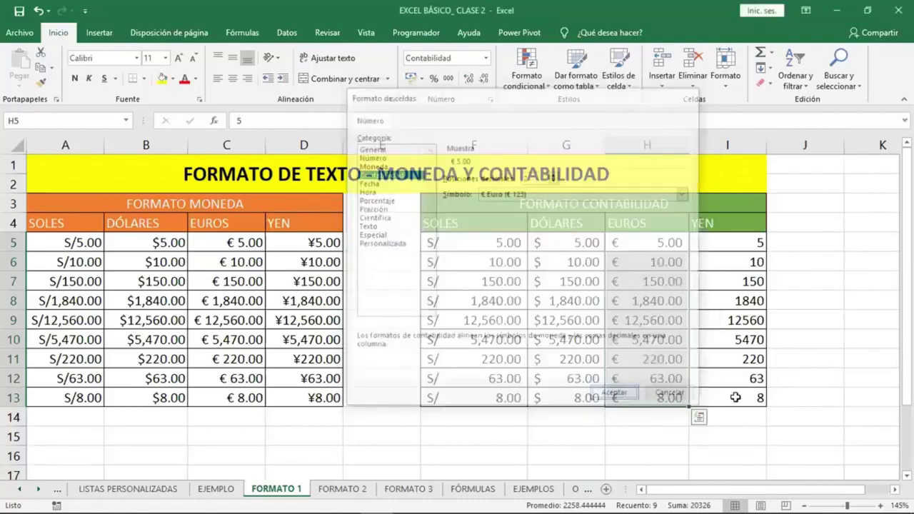
{"action": "left_click_drag", "start_coordinate": [736, 249], "coordinate": [736, 398]}
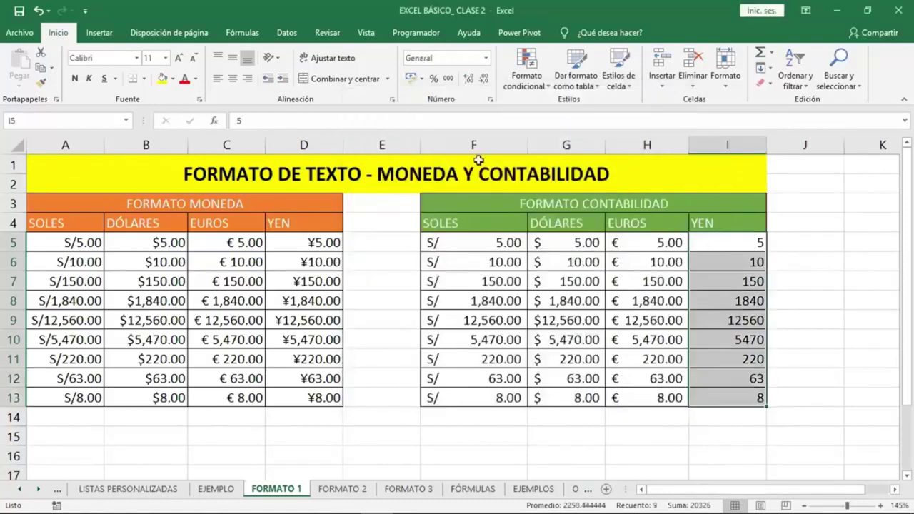
- Apply the ¥ Chino (China) accounting format to I5:I13, showing ¥ 5.00
{"action": "left_click", "coordinate": [422, 79]}
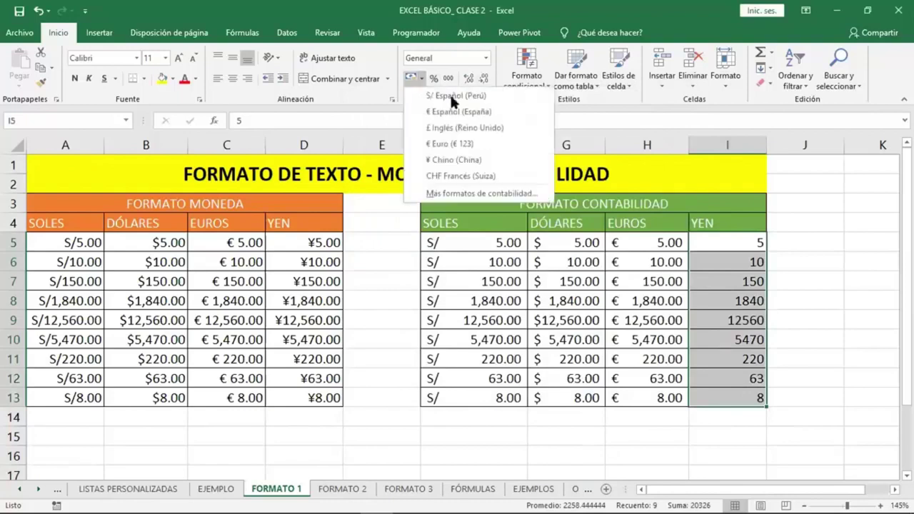
{"action": "left_click", "coordinate": [494, 160]}
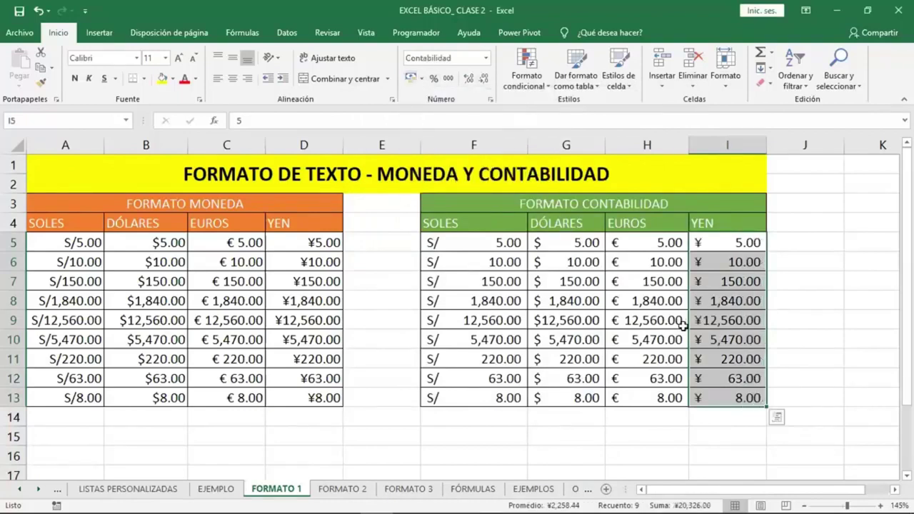
{"action": "left_click", "coordinate": [638, 340]}
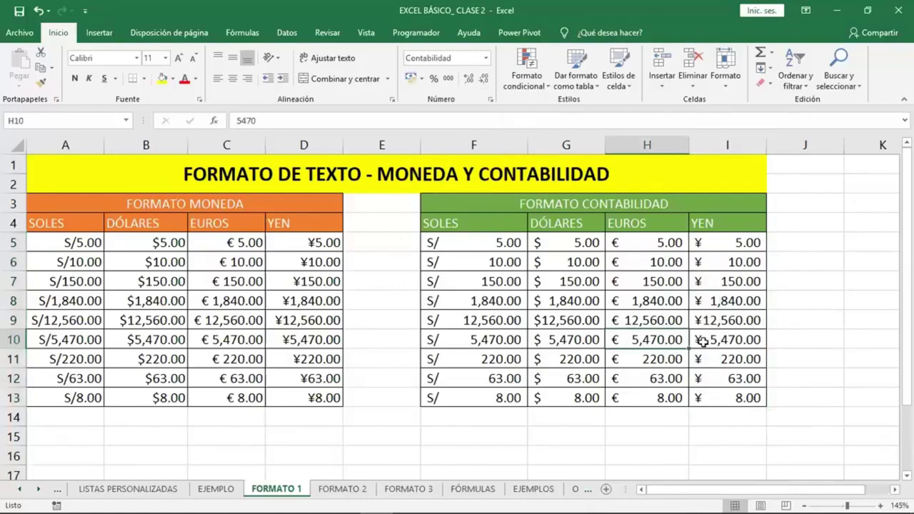
- Try General, CHF and euro currency formats on the SOLES values F5:F13
{"action": "left_click_drag", "start_coordinate": [490, 245], "coordinate": [491, 389]}
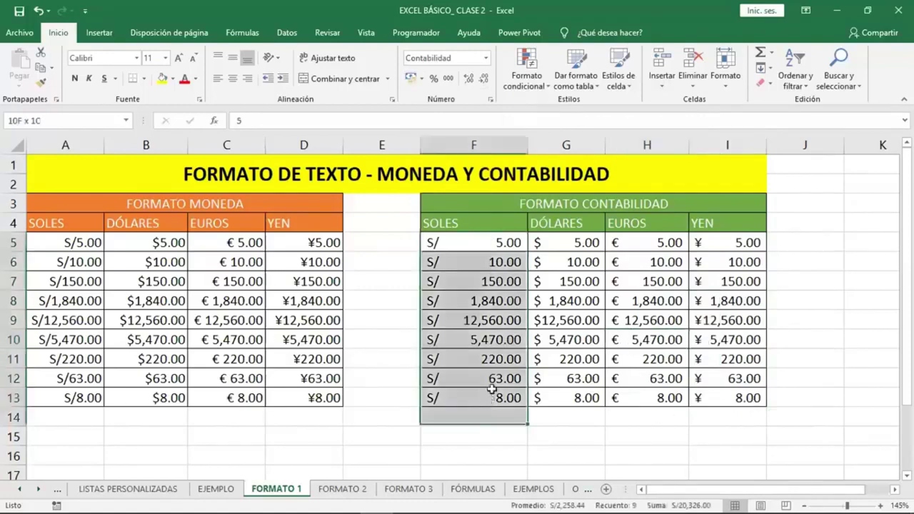
{"action": "left_click", "coordinate": [486, 58]}
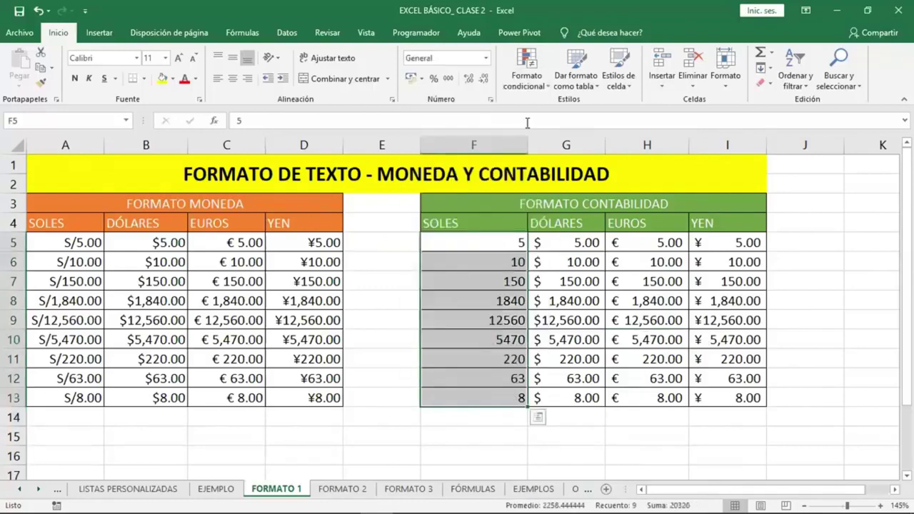
{"action": "left_click", "coordinate": [486, 58]}
{"action": "left_click", "coordinate": [467, 168]}
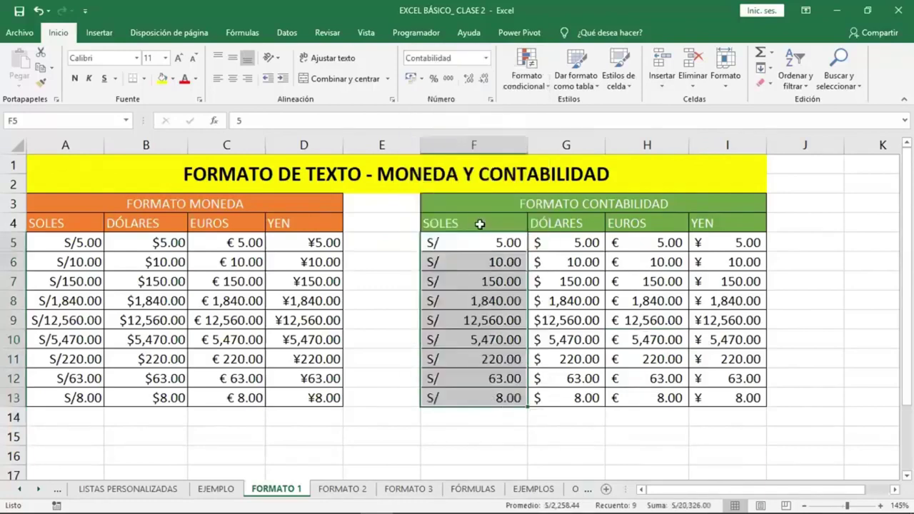
{"action": "left_click", "coordinate": [422, 79]}
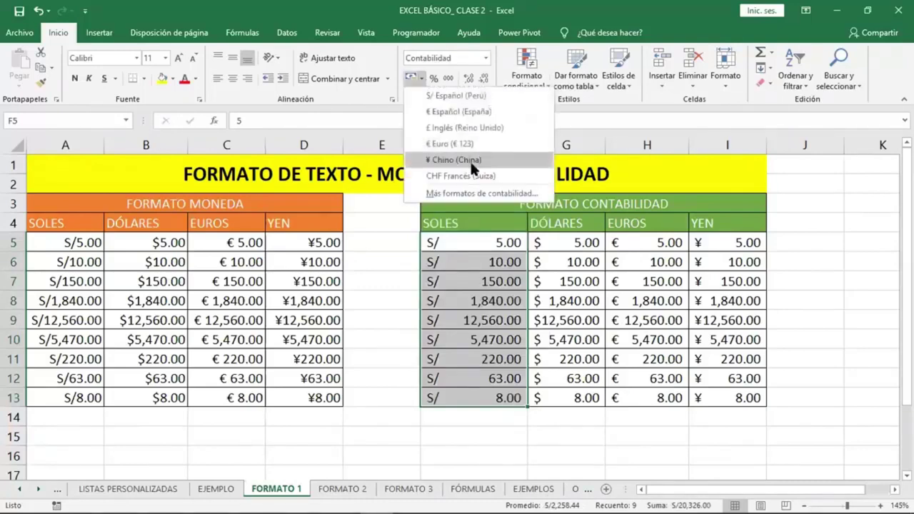
{"action": "left_click", "coordinate": [468, 167]}
{"action": "left_click", "coordinate": [426, 79]}
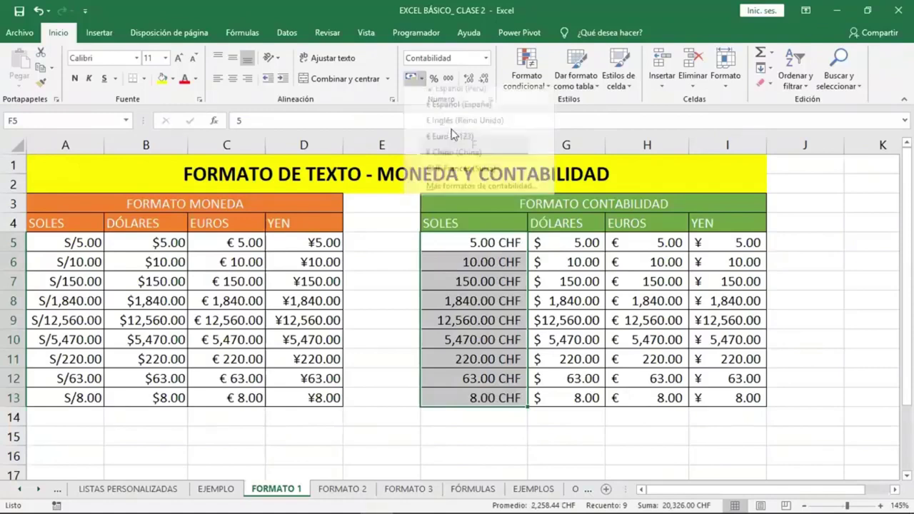
{"action": "left_click", "coordinate": [457, 104]}
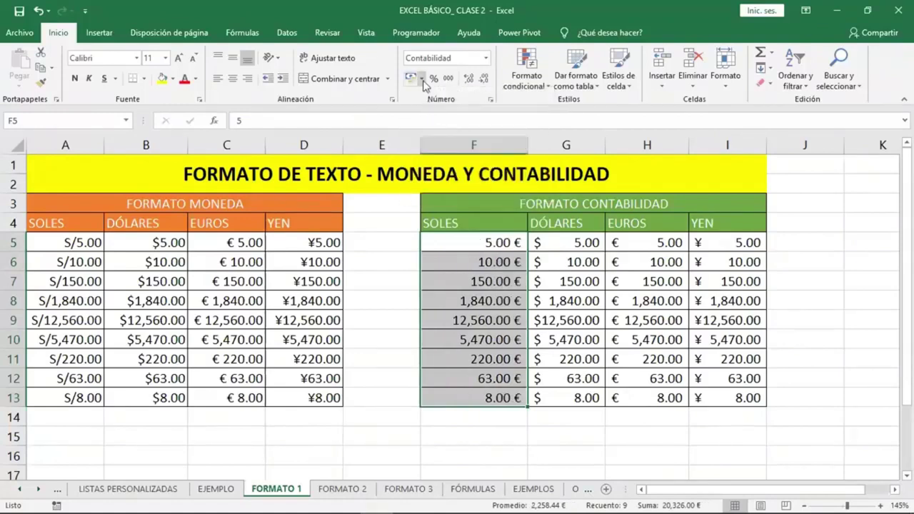
{"action": "left_click", "coordinate": [426, 80]}
{"action": "left_click", "coordinate": [443, 143]}
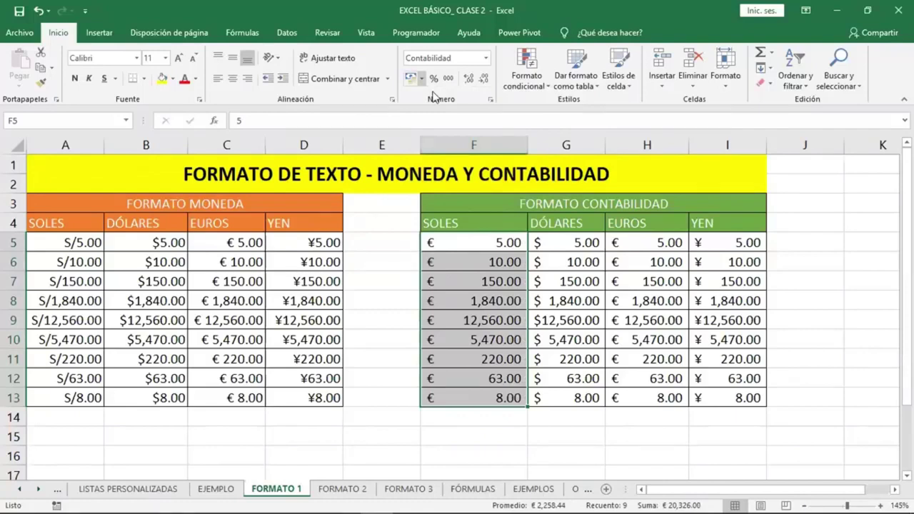
- Restore sol accounting format on the SOLES values and move to the FORMATO 2 sheet
{"action": "left_click", "coordinate": [410, 79]}
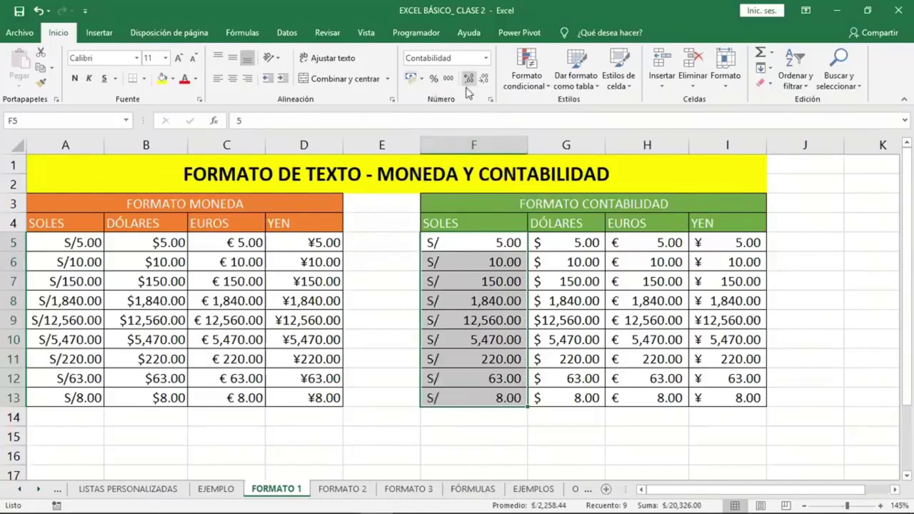
{"action": "double_click", "coordinate": [468, 78]}
{"action": "double_click", "coordinate": [484, 78]}
{"action": "double_click", "coordinate": [483, 78]}
{"action": "double_click", "coordinate": [470, 78]}
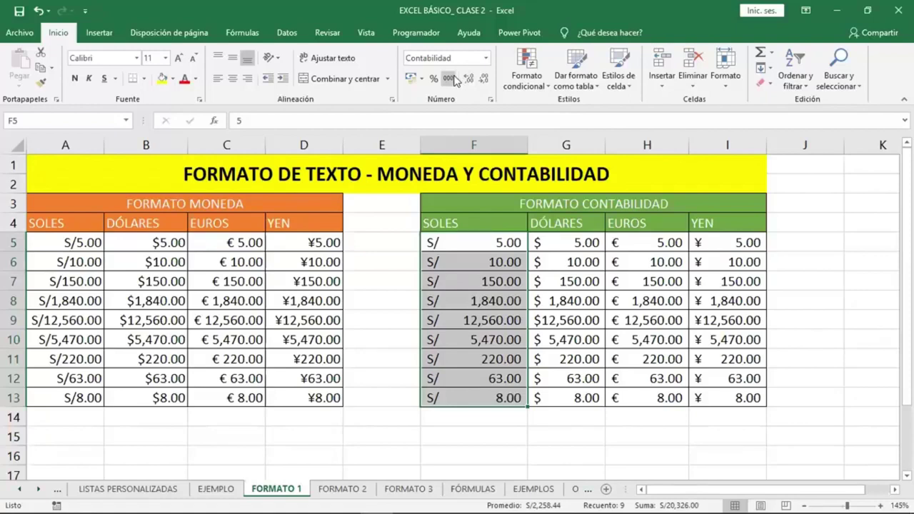
{"action": "left_click", "coordinate": [452, 77]}
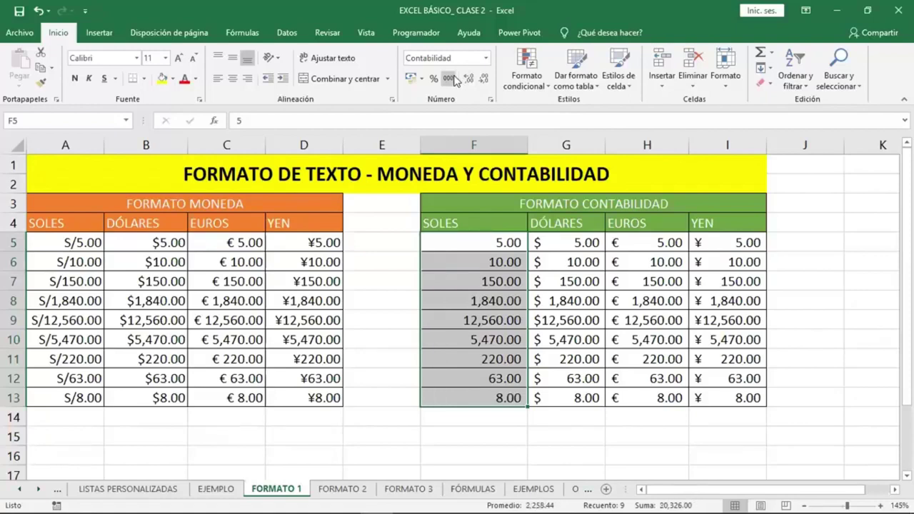
{"action": "left_click", "coordinate": [469, 79]}
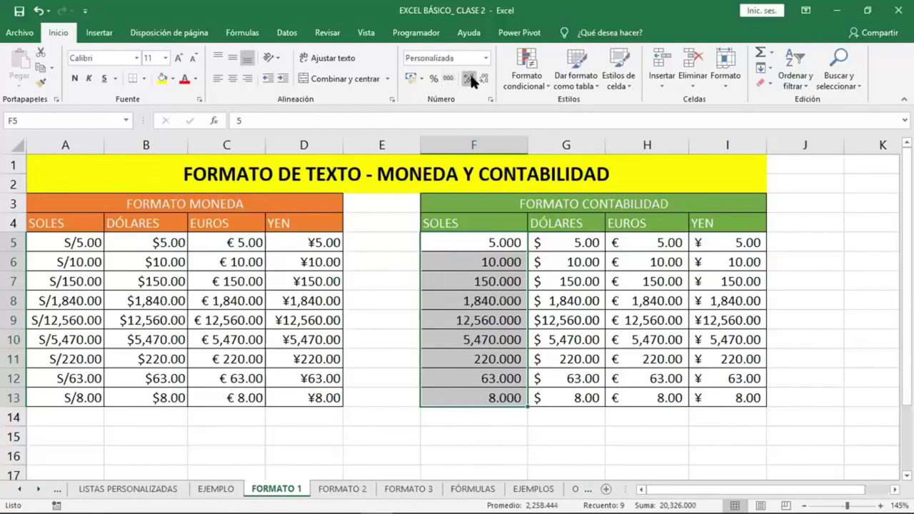
{"action": "left_click", "coordinate": [483, 78]}
{"action": "left_click", "coordinate": [468, 78]}
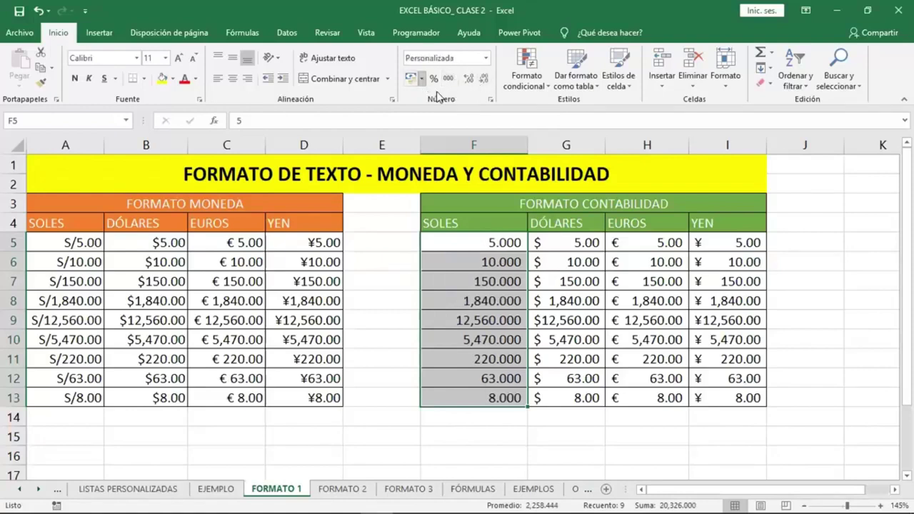
{"action": "left_click", "coordinate": [410, 79]}
{"action": "left_click", "coordinate": [727, 358]}
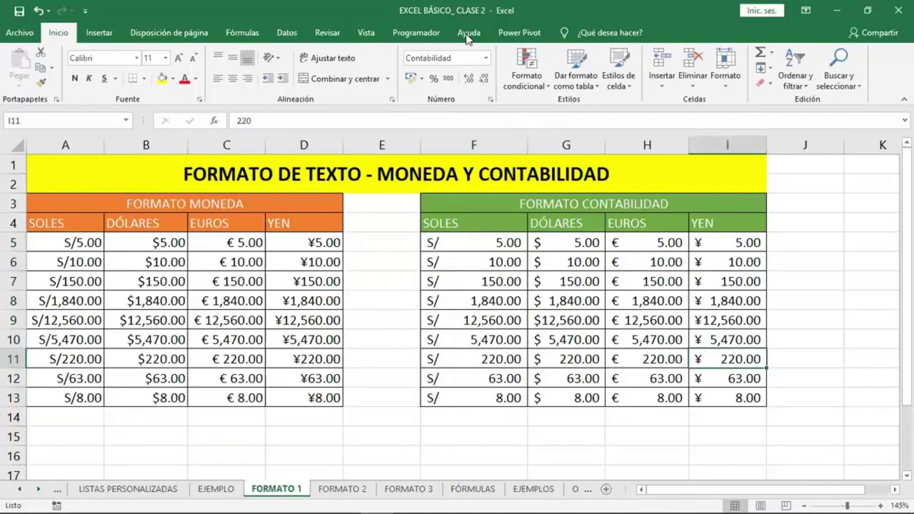
{"action": "key", "text": "ctrl+Page_Down"}
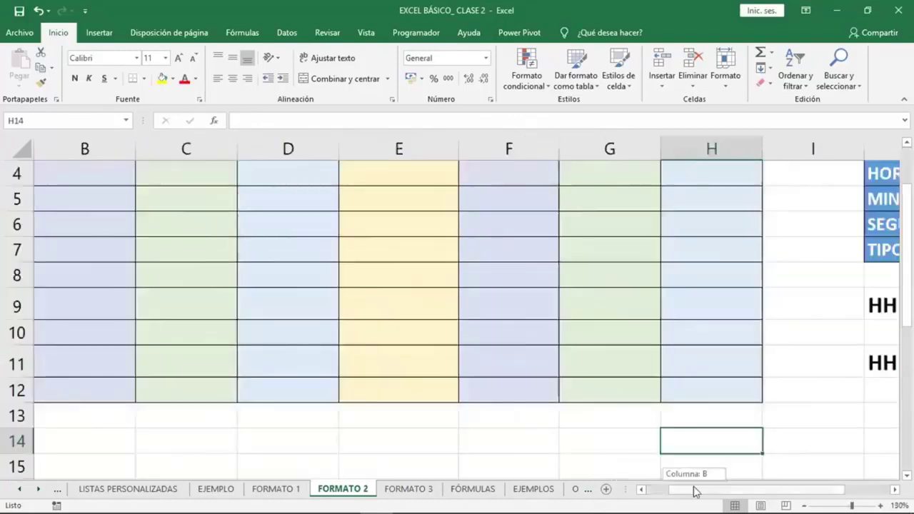
- Apply the Porcentaje number format to A4:A12 on the FORMATO 2 sheet
{"action": "scroll", "coordinate": [376, 405], "scroll_direction": "up", "scroll_amount": 4, "text": "ctrl"}
{"action": "left_click_drag", "start_coordinate": [703, 490], "coordinate": [694, 491]}
{"action": "scroll", "coordinate": [193, 337], "scroll_direction": "up", "scroll_amount": 1}
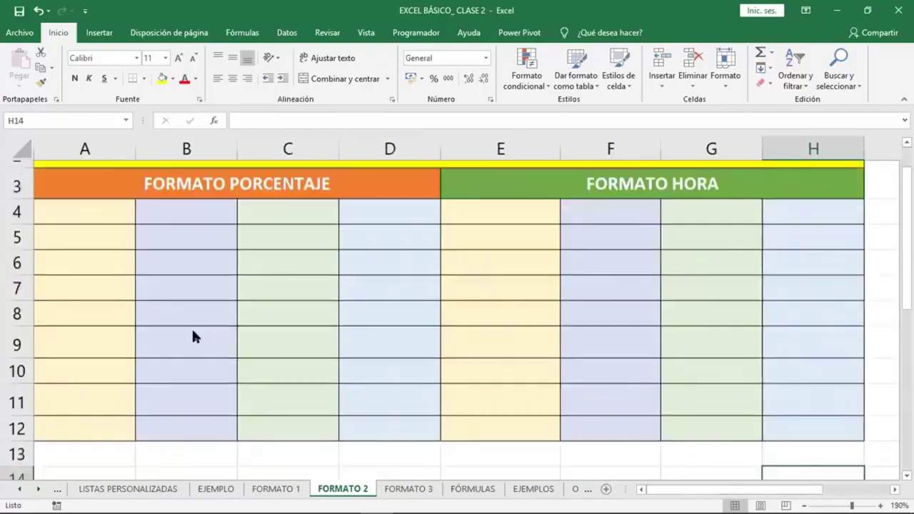
{"action": "scroll", "coordinate": [193, 337], "scroll_direction": "down", "scroll_amount": 1}
{"action": "left_click", "coordinate": [104, 180]}
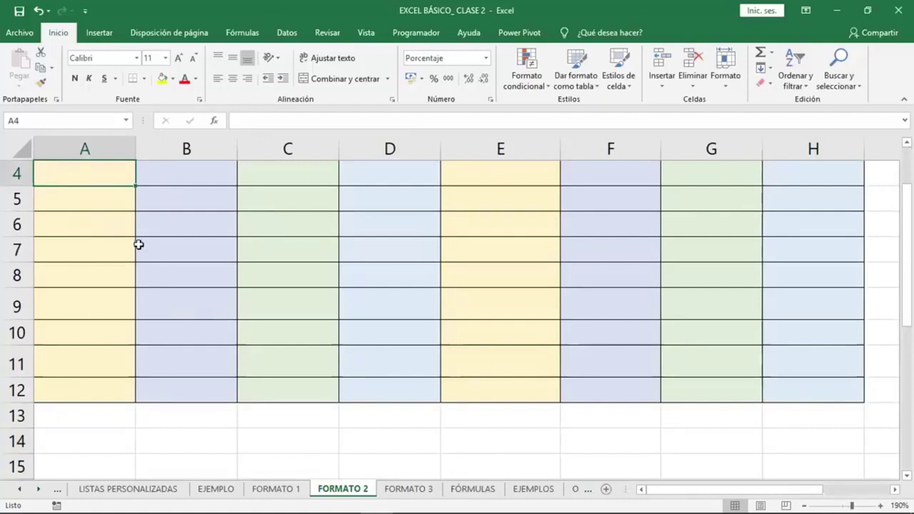
{"action": "left_click_drag", "start_coordinate": [104, 204], "coordinate": [98, 384]}
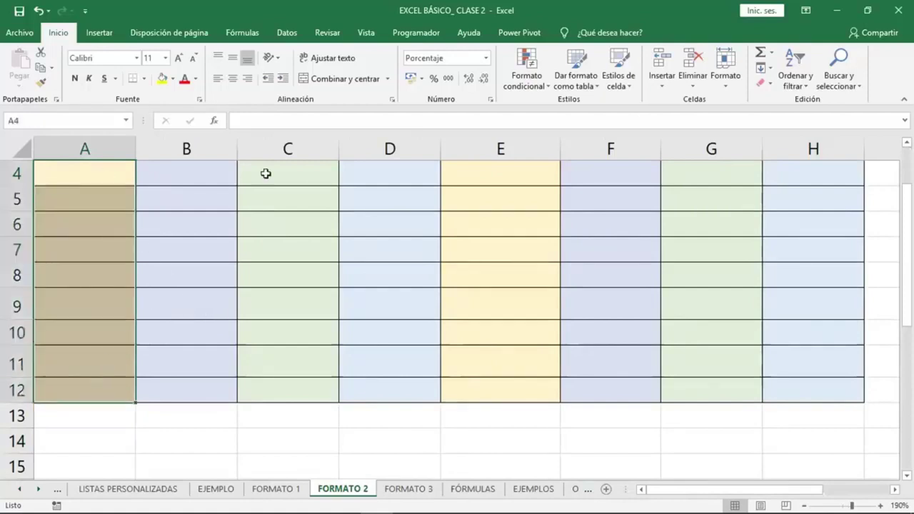
{"action": "left_click", "coordinate": [484, 59]}
{"action": "left_click", "coordinate": [489, 280]}
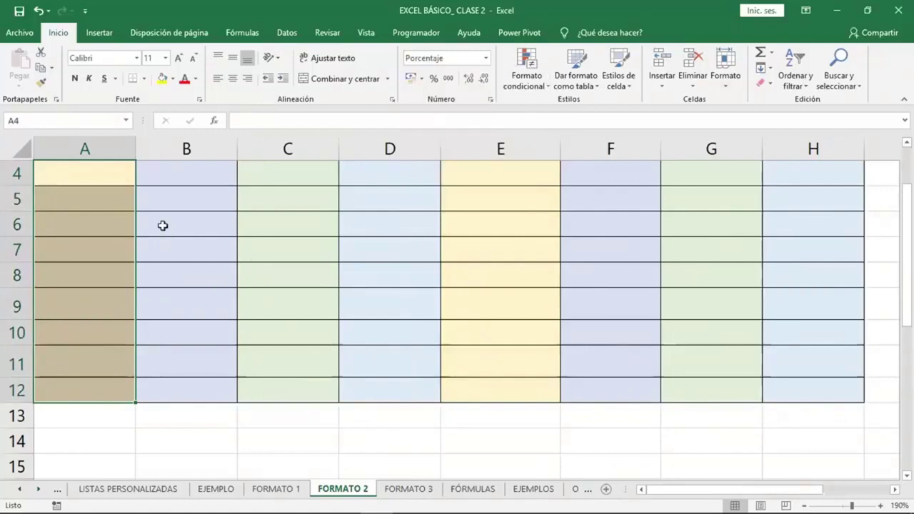
{"action": "left_click", "coordinate": [102, 175]}
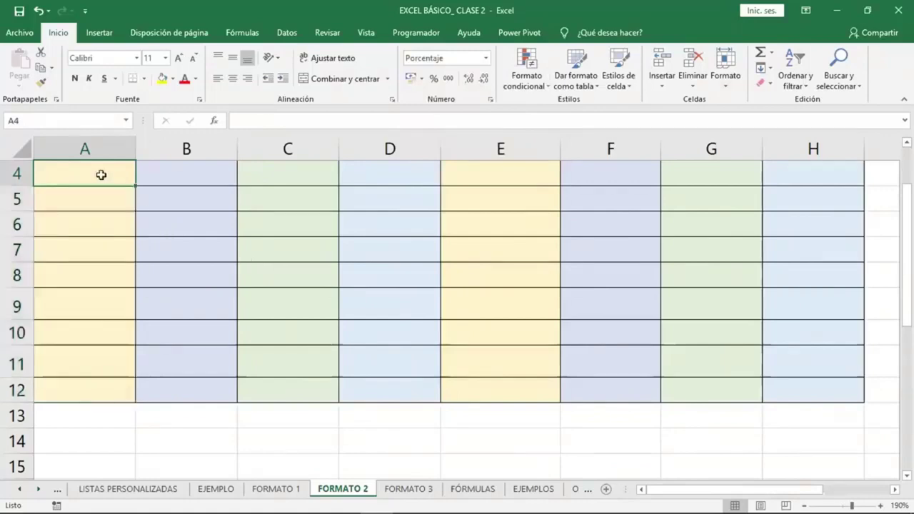
- Enter 5, 10, 50, 60 and 88 into A4:A8 so they read as percentages
{"action": "type", "text": "5"}
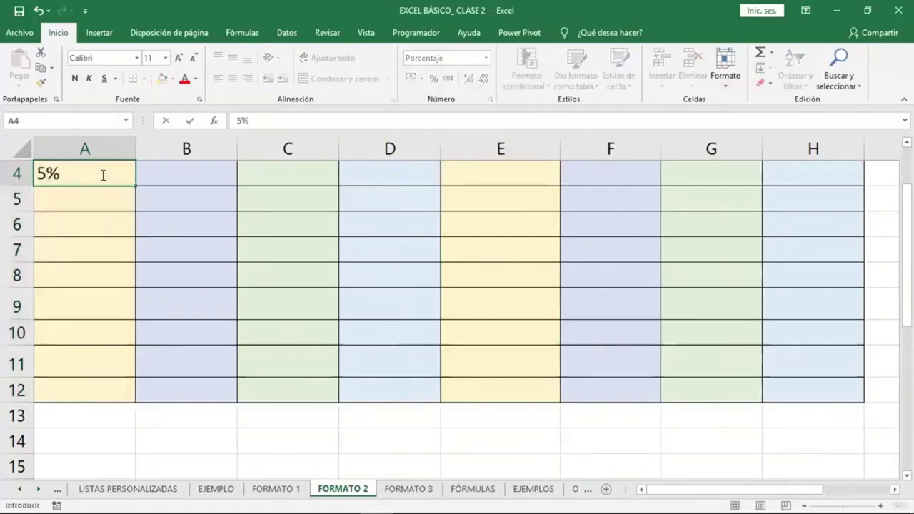
{"action": "key", "text": "Return"}
{"action": "type", "text": "10"}
{"action": "key", "text": "Return"}
{"action": "type", "text": "5"}
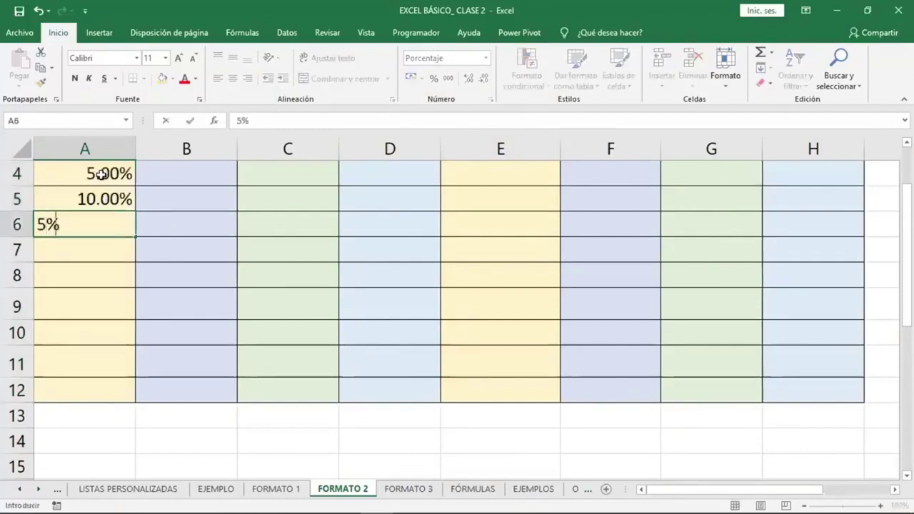
{"action": "type", "text": "0"}
{"action": "key", "text": "Return"}
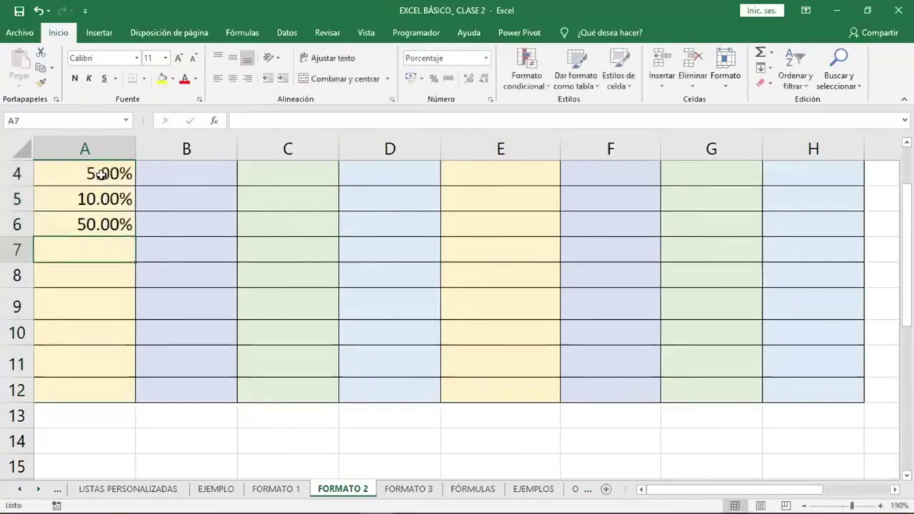
{"action": "type", "text": "60"}
{"action": "key", "text": "Return"}
{"action": "type", "text": "8"}
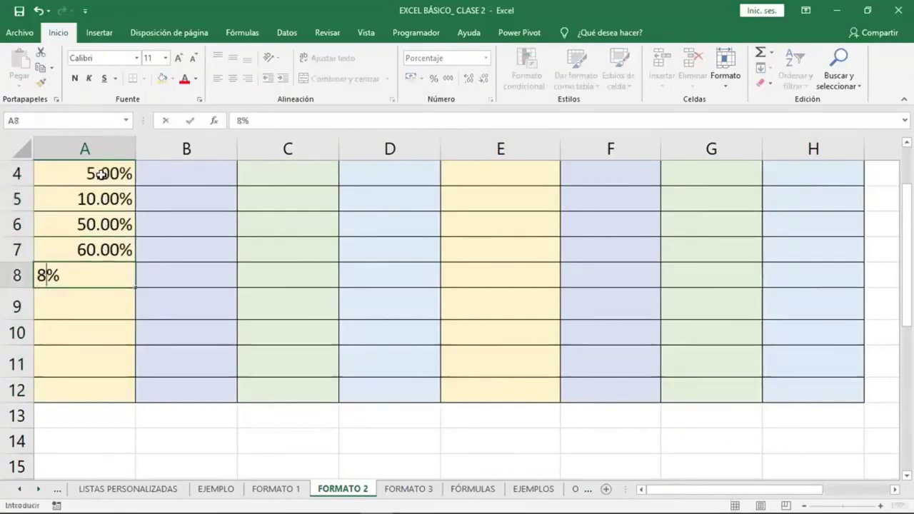
{"action": "type", "text": "8"}
{"action": "key", "text": "Return"}
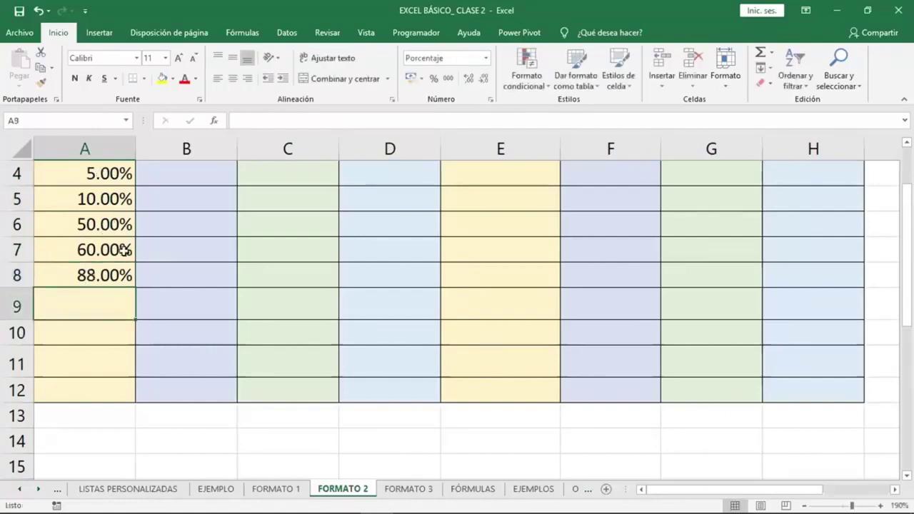
{"action": "scroll", "coordinate": [212, 261], "scroll_direction": "up", "scroll_amount": 1}
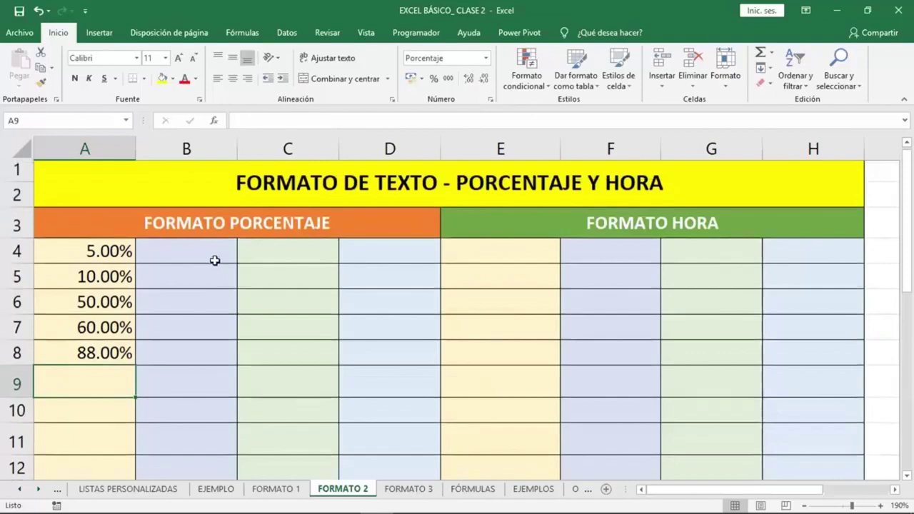
- Apply the General number format to the block B4:H12
{"action": "left_click", "coordinate": [215, 261]}
{"action": "left_click_drag", "start_coordinate": [215, 261], "coordinate": [204, 417]}
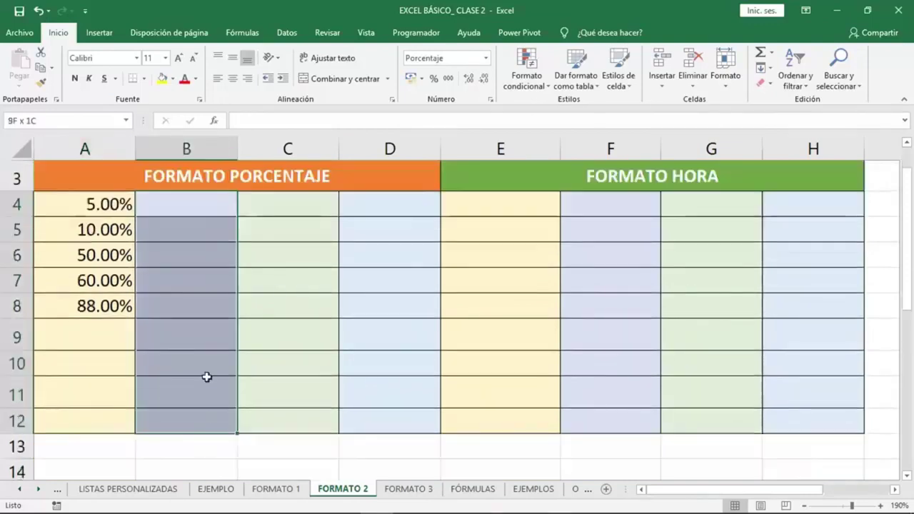
{"action": "left_click_drag", "start_coordinate": [206, 377], "coordinate": [208, 377]}
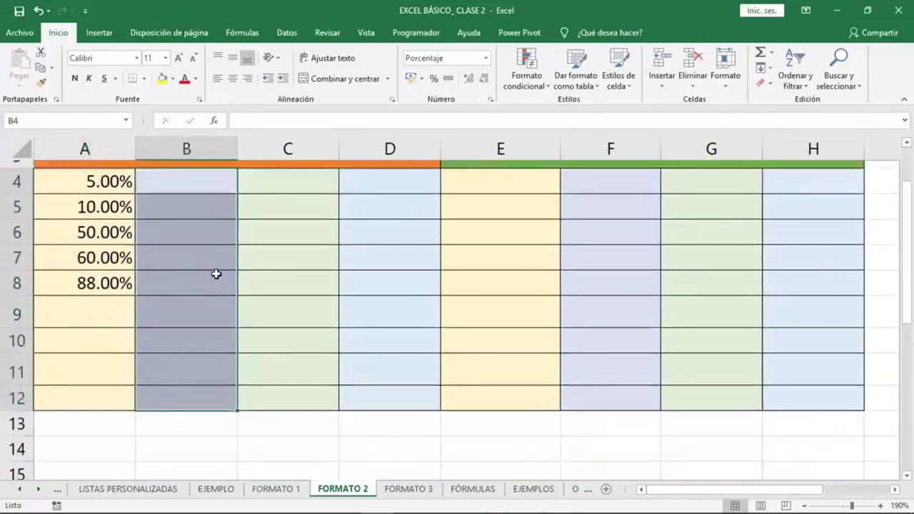
{"action": "scroll", "coordinate": [215, 273], "scroll_direction": "up", "scroll_amount": 1}
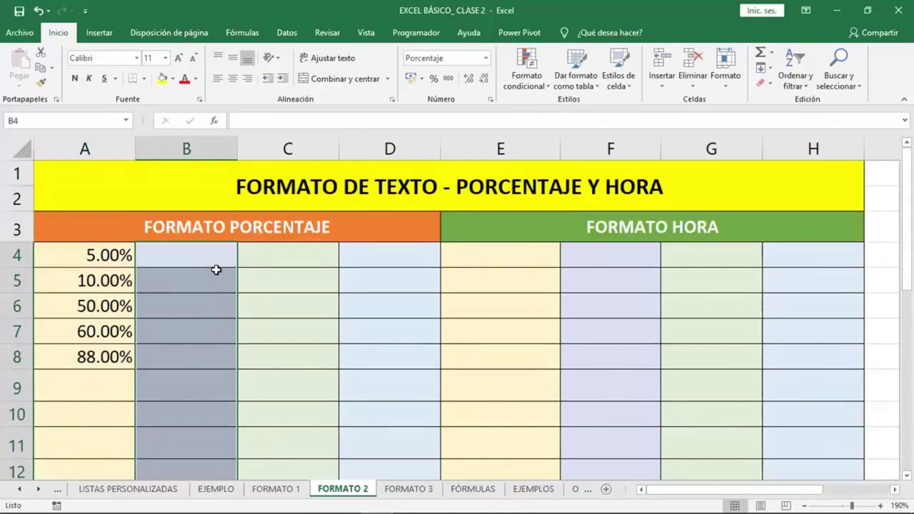
{"action": "left_click", "coordinate": [611, 279]}
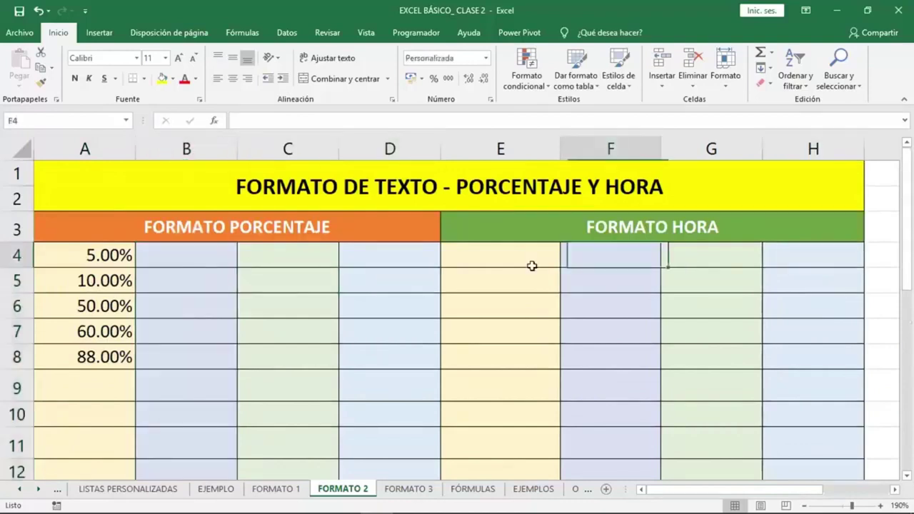
{"action": "mouse_move", "coordinate": [530, 265]}
{"action": "left_mouse_down"}
{"action": "mouse_move", "coordinate": [439, 271]}
{"action": "mouse_move", "coordinate": [698, 380]}
{"action": "mouse_move", "coordinate": [799, 485]}
{"action": "mouse_move", "coordinate": [797, 297]}
{"action": "left_mouse_up"}
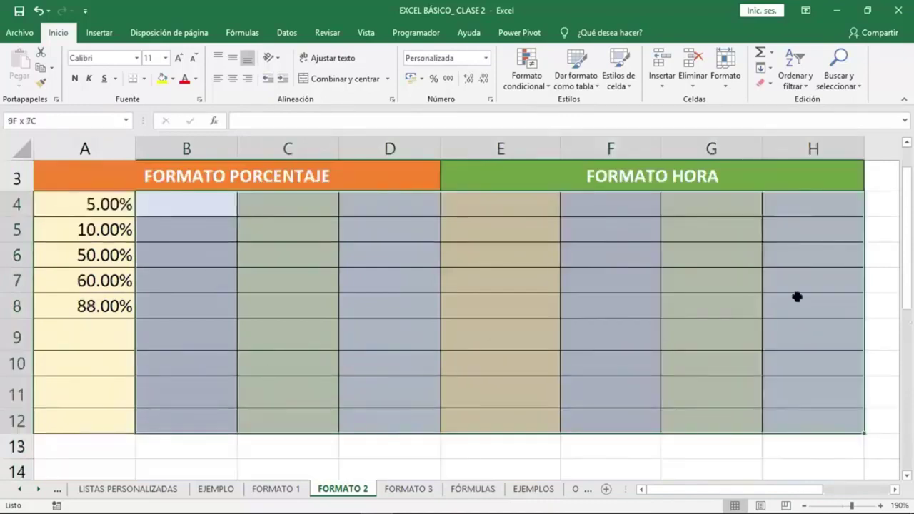
{"action": "scroll", "coordinate": [797, 297], "scroll_direction": "down", "scroll_amount": 2}
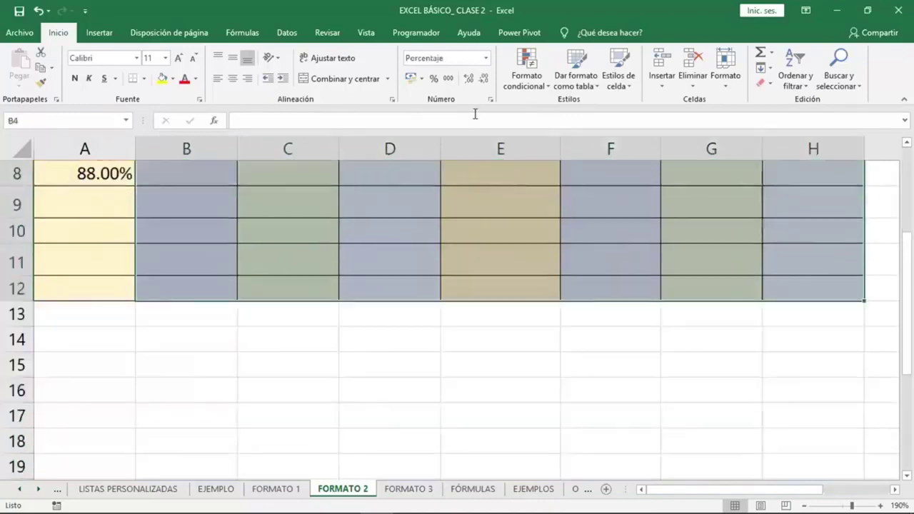
{"action": "scroll", "coordinate": [643, 286], "scroll_direction": "up", "scroll_amount": 3}
{"action": "left_click", "coordinate": [486, 58]}
{"action": "left_click", "coordinate": [443, 79]}
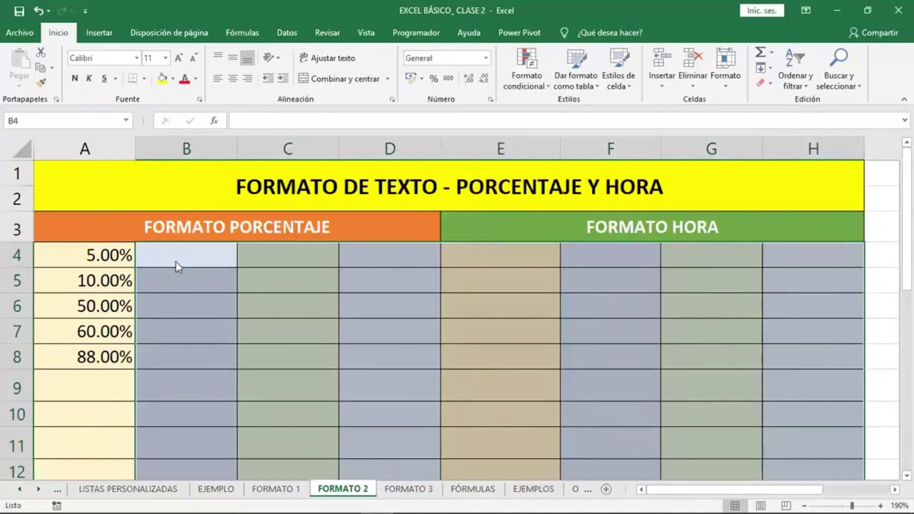
{"action": "mouse_move", "coordinate": [176, 261]}
{"action": "left_mouse_down"}
{"action": "mouse_move", "coordinate": [802, 404]}
{"action": "mouse_move", "coordinate": [802, 390]}
{"action": "left_mouse_up"}
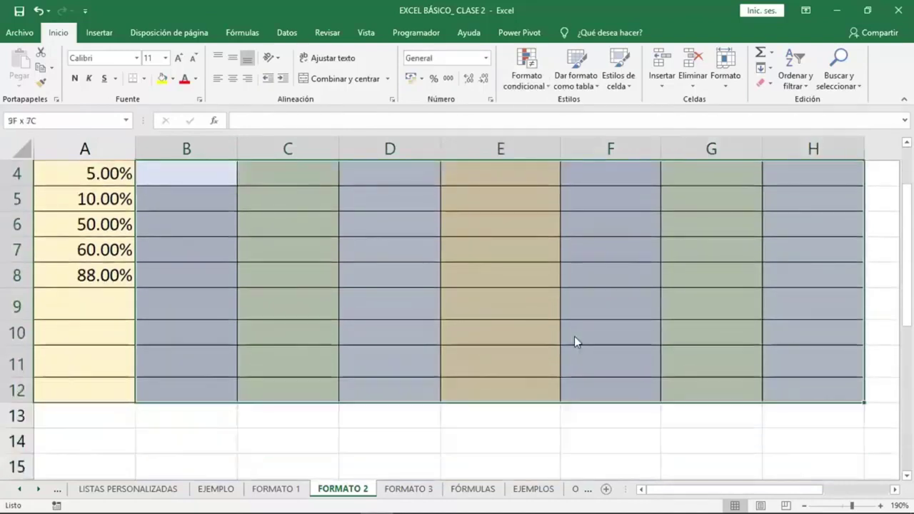
{"action": "left_click", "coordinate": [485, 58]}
{"action": "left_click", "coordinate": [359, 253]}
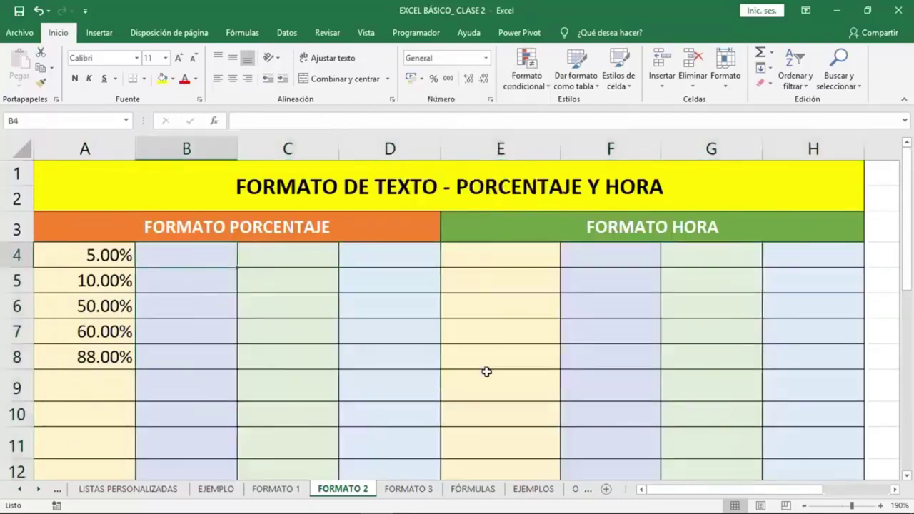
- Enter 5% in cell B4, replacing the plain 5 first typed there
{"action": "type", "text": "5"}
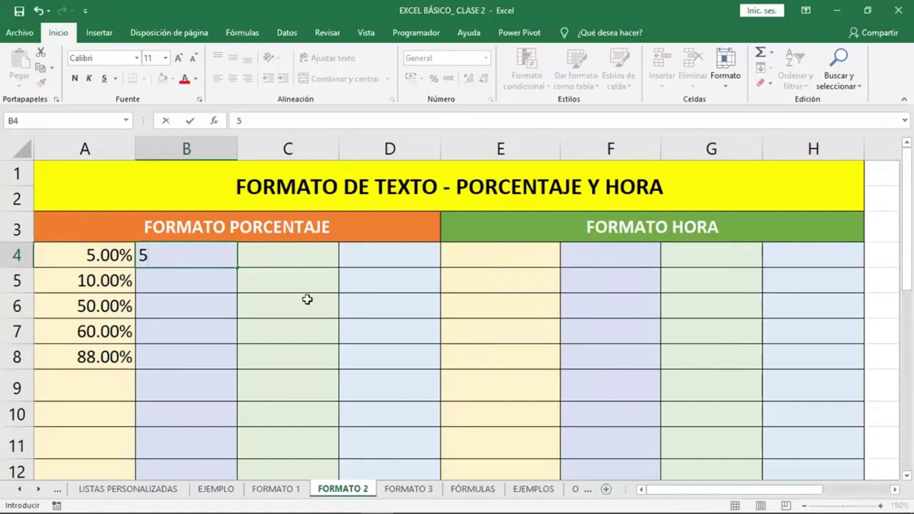
{"action": "key", "text": "Return"}
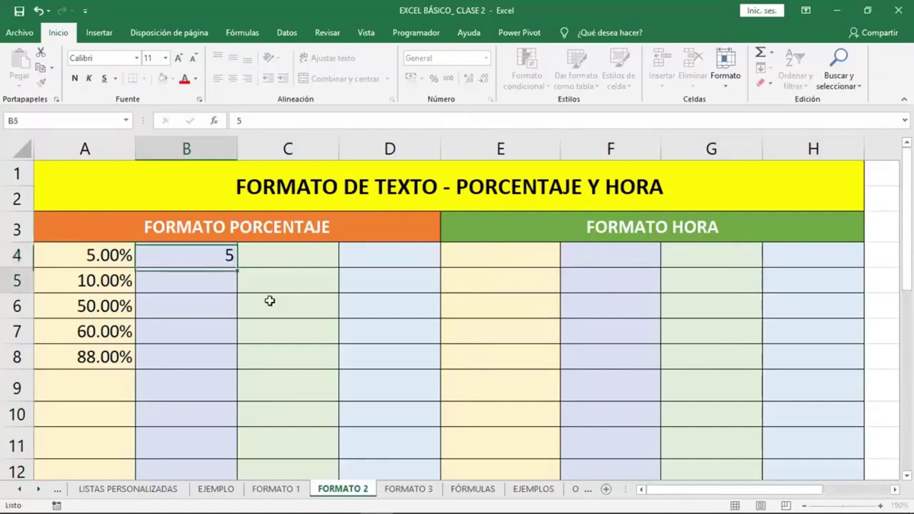
{"action": "left_click", "coordinate": [218, 258]}
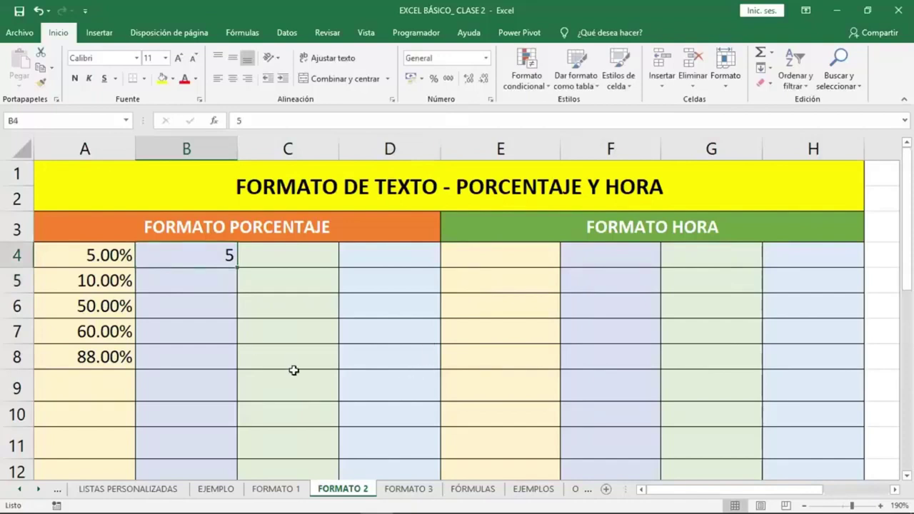
{"action": "type", "text": "5%"}
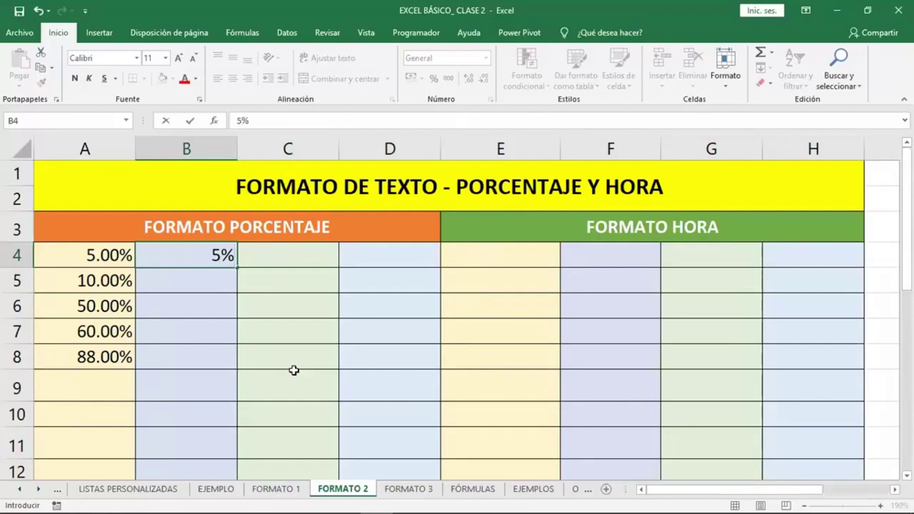
{"action": "left_click", "coordinate": [189, 121]}
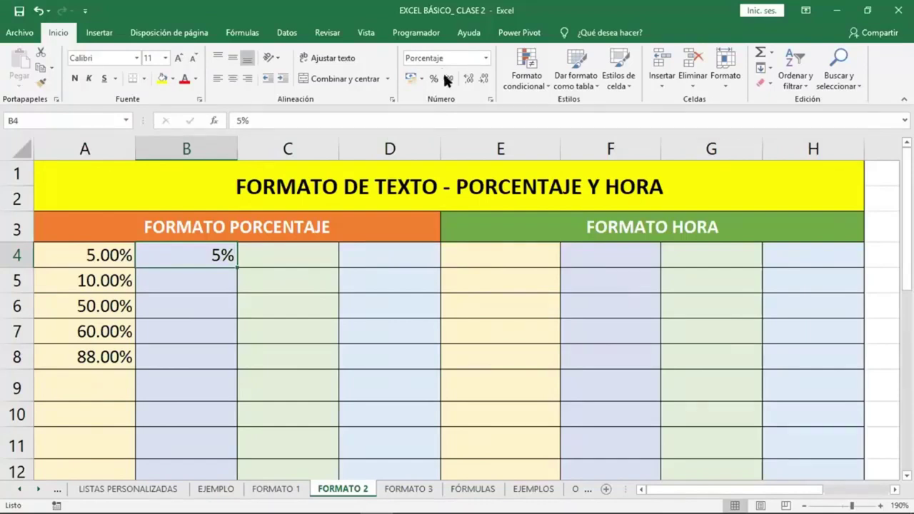
- Enter 10% in B6, 20% in B9 and 80% in B11
{"action": "left_click", "coordinate": [210, 308]}
{"action": "type", "text": "1"}
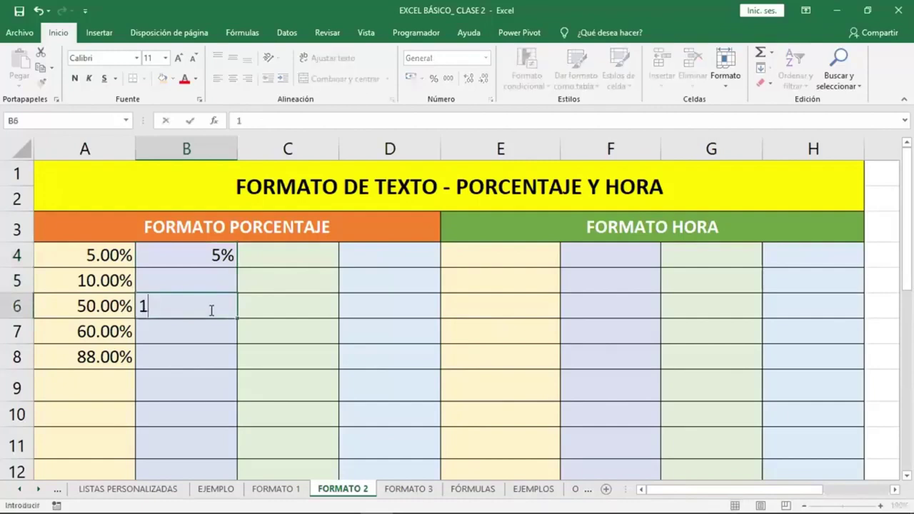
{"action": "type", "text": "0%"}
{"action": "key", "text": "Return"}
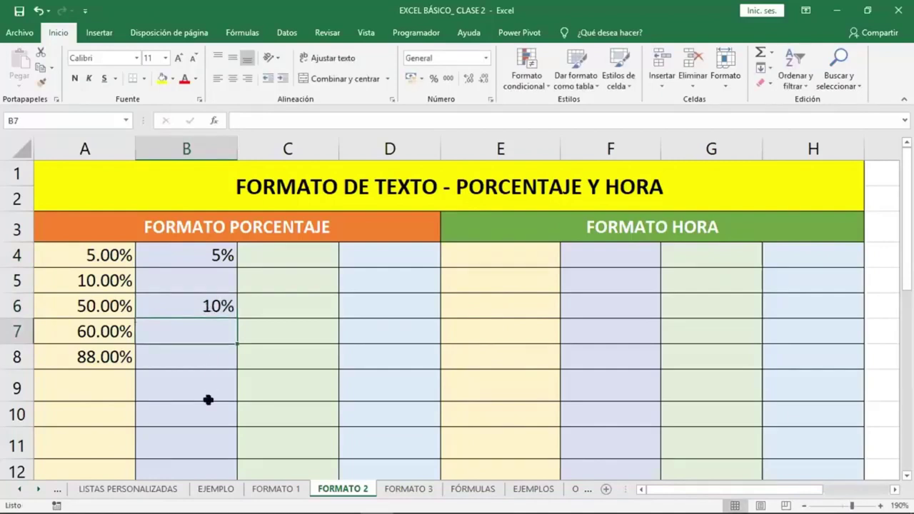
{"action": "left_click", "coordinate": [196, 377]}
{"action": "type", "text": "20"}
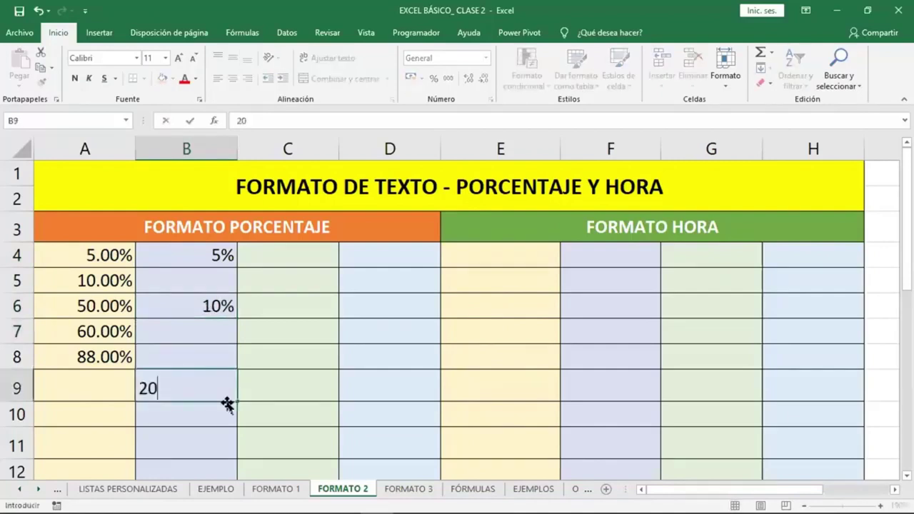
{"action": "type", "text": "%"}
{"action": "key", "text": "Return"}
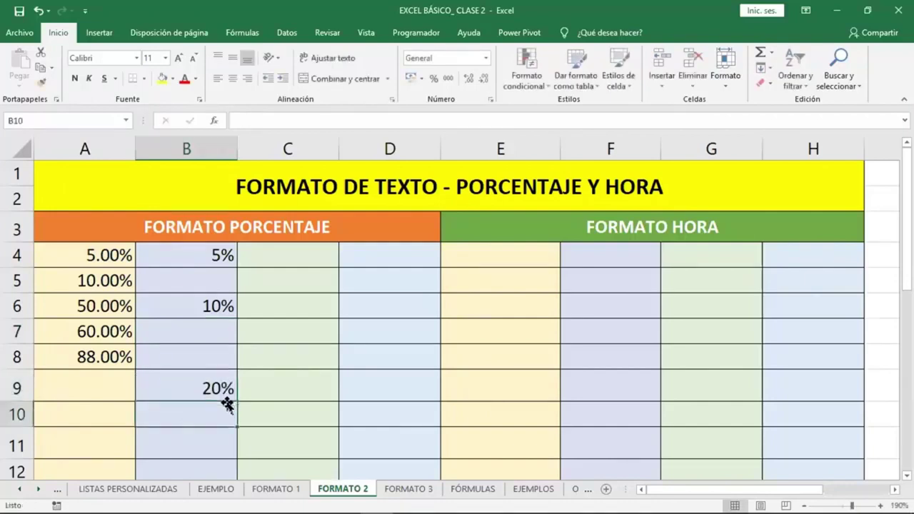
{"action": "left_click", "coordinate": [197, 437]}
{"action": "type", "text": "80%"}
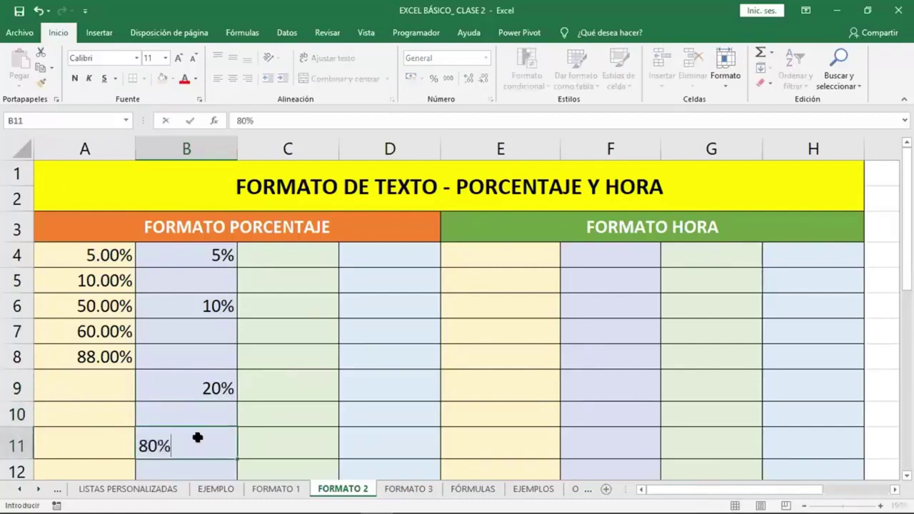
{"action": "key", "text": "Return"}
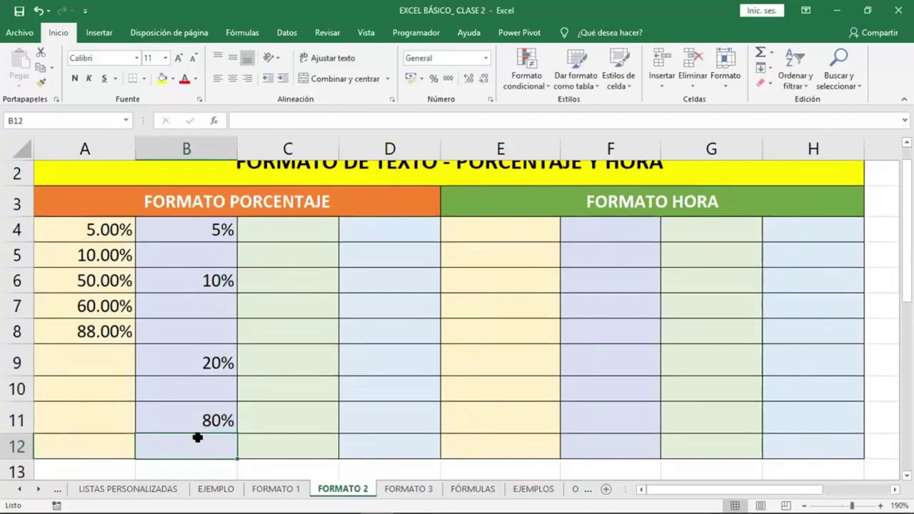
{"action": "left_click", "coordinate": [290, 236]}
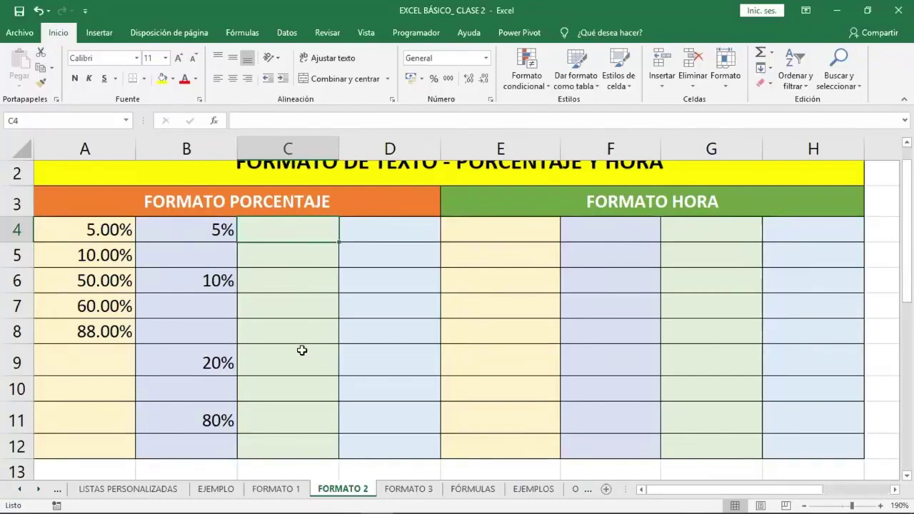
- Enter 5, 10, 50, 100 and 8 in C4, C6, C7, C8 and C10, then select C4:C12
{"action": "type", "text": "5"}
{"action": "key", "text": "Return"}
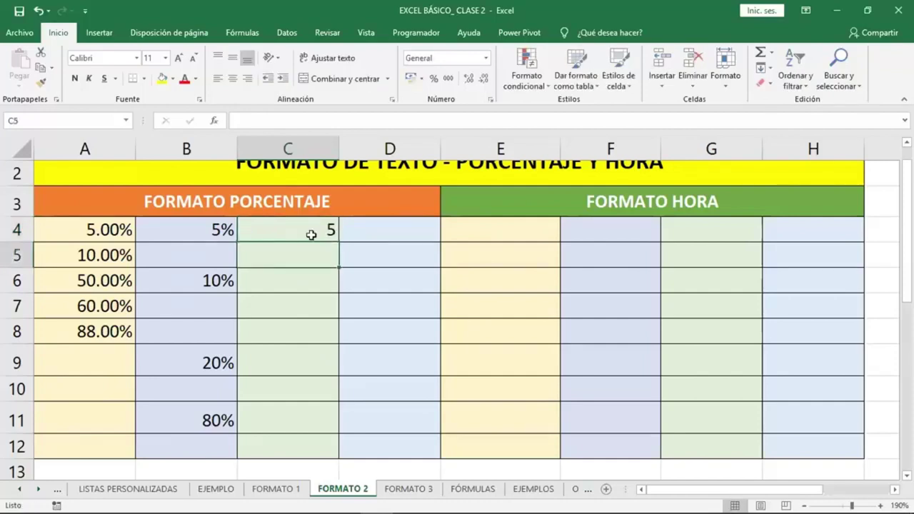
{"action": "key", "text": "Down"}
{"action": "type", "text": "1"}
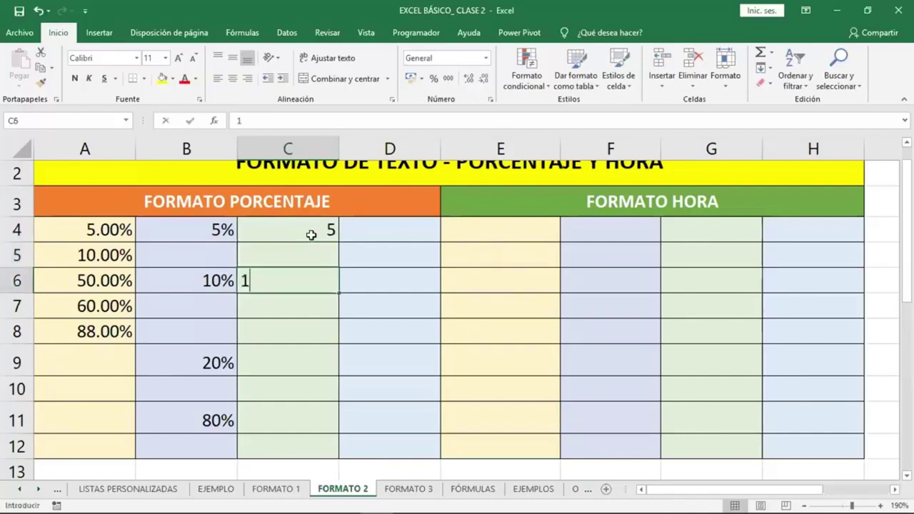
{"action": "type", "text": "0"}
{"action": "key", "text": "Return"}
{"action": "type", "text": "50"}
{"action": "key", "text": "Return"}
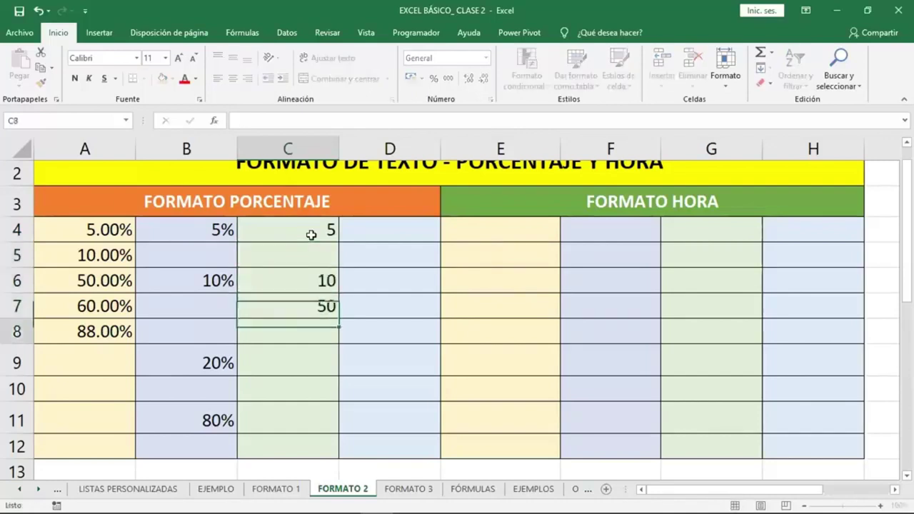
{"action": "type", "text": "100"}
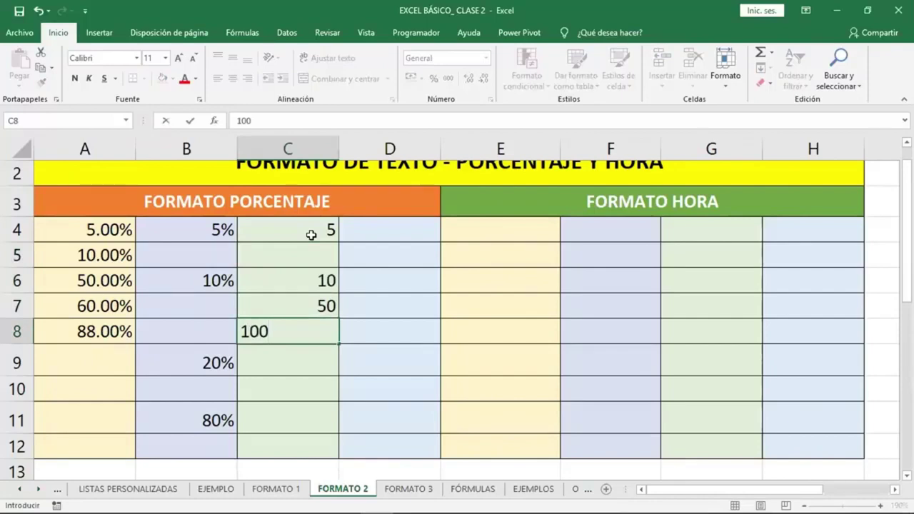
{"action": "key", "text": "Return"}
{"action": "key", "text": "Down"}
{"action": "type", "text": "8"}
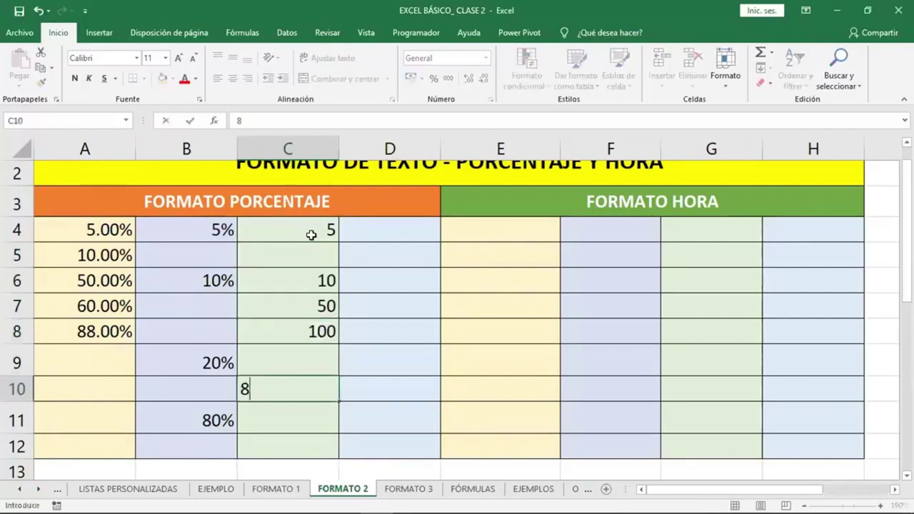
{"action": "key", "text": "Return"}
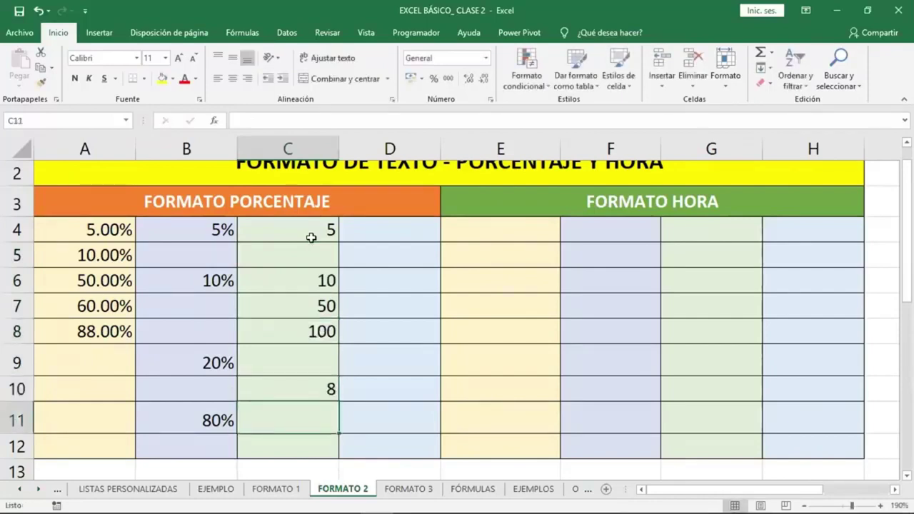
{"action": "left_click_drag", "start_coordinate": [312, 238], "coordinate": [303, 441]}
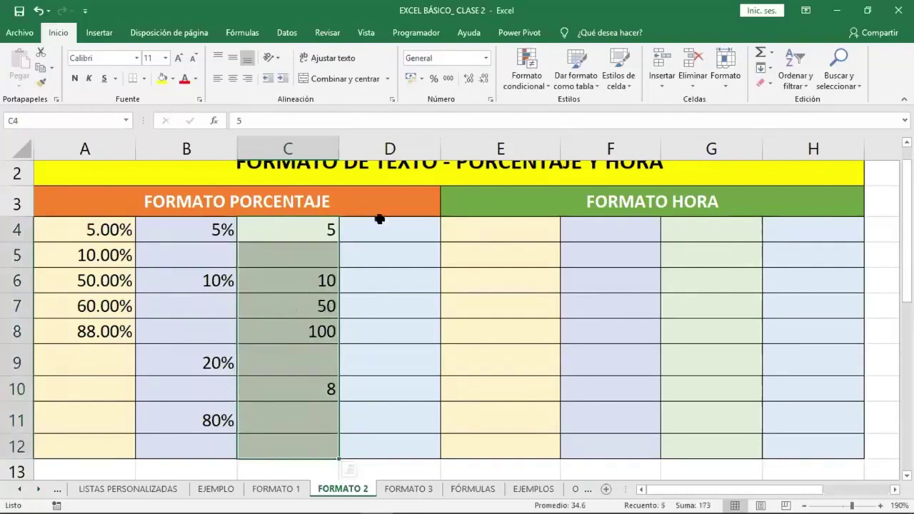
- Apply the Porcentaje number format to C4:C12, so values read 500% through 10000%
{"action": "left_click", "coordinate": [484, 61]}
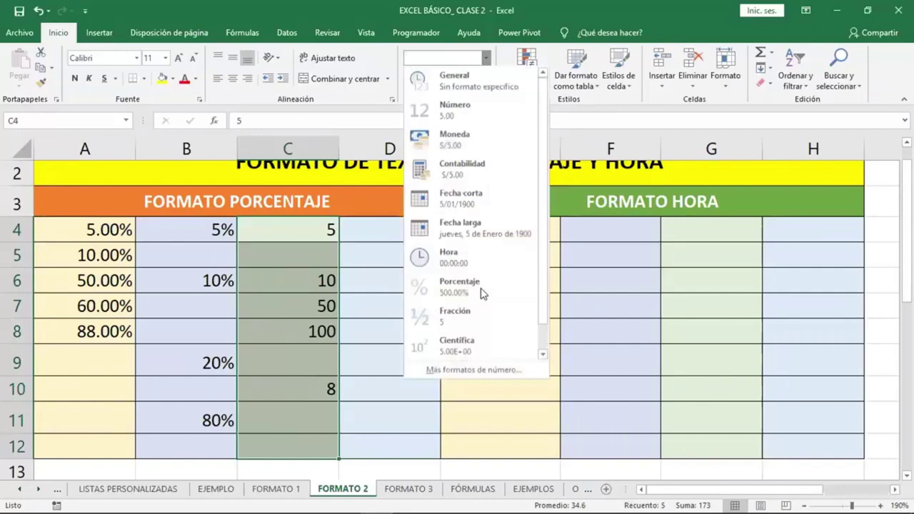
{"action": "left_click", "coordinate": [434, 84]}
{"action": "left_click", "coordinate": [434, 79]}
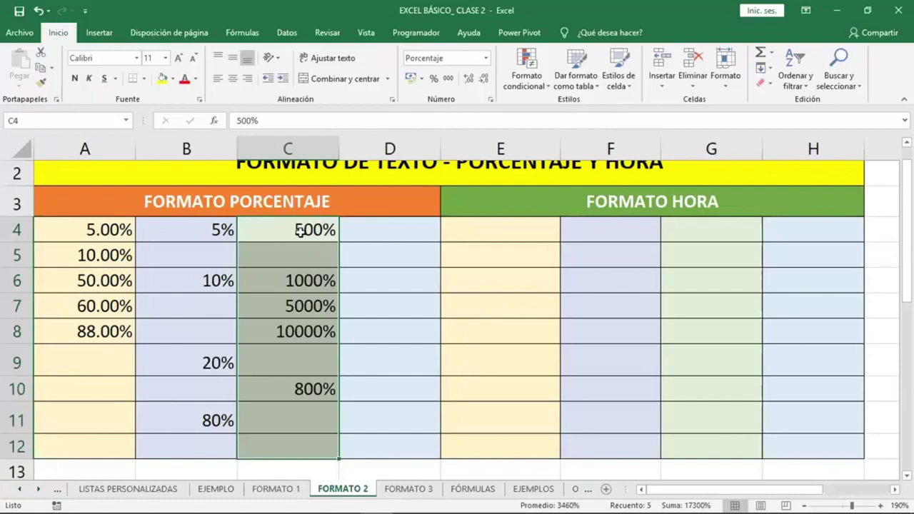
{"action": "left_click", "coordinate": [399, 235]}
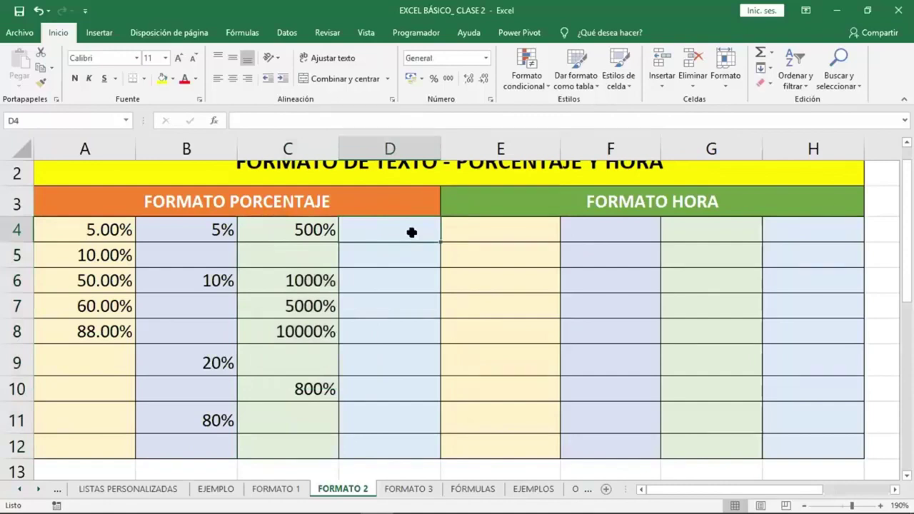
- Enter 1, 0.05, 0.5, 0.18, 0.25 and 0.04 in D4, D5, D6, D8, D10 and D11
{"action": "type", "text": "1"}
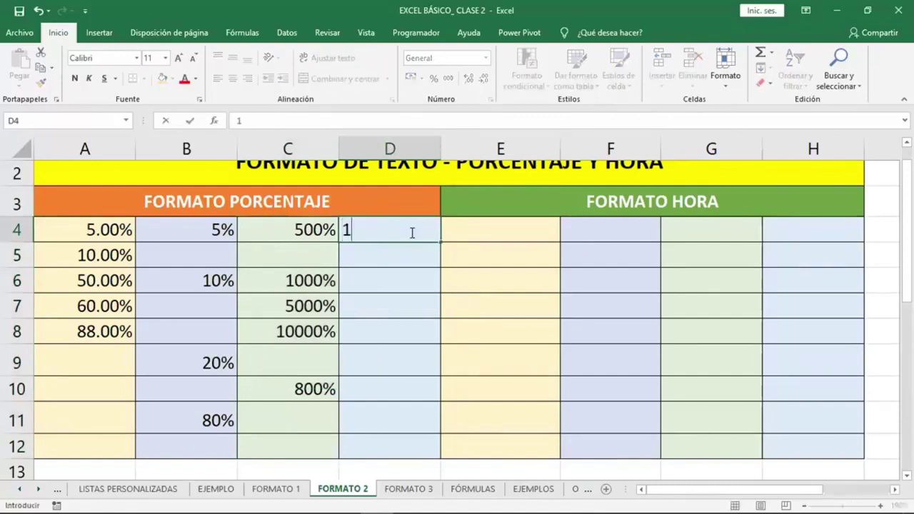
{"action": "key", "text": "Return"}
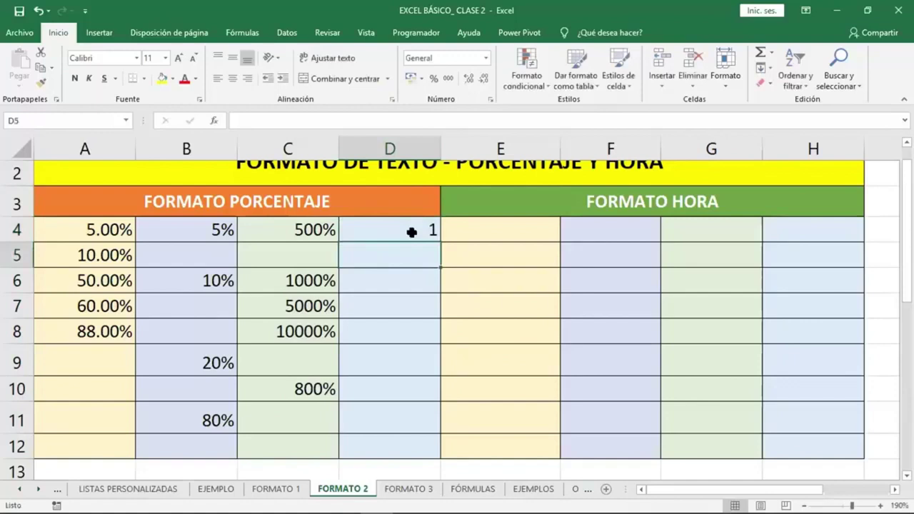
{"action": "type", "text": "0.05"}
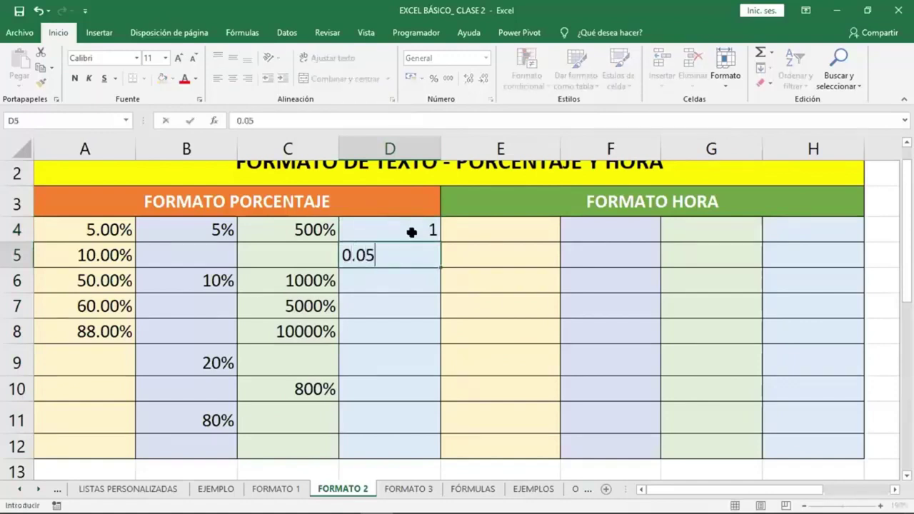
{"action": "key", "text": "Return"}
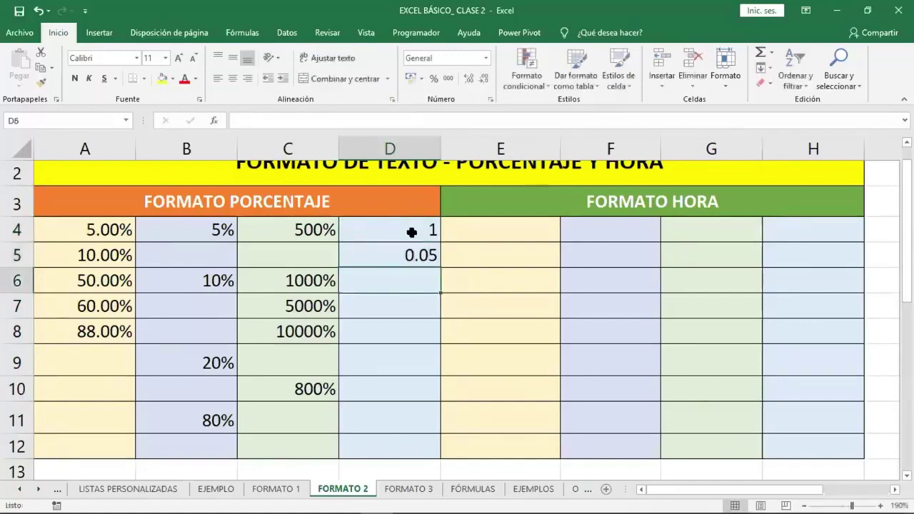
{"action": "type", "text": "0.5"}
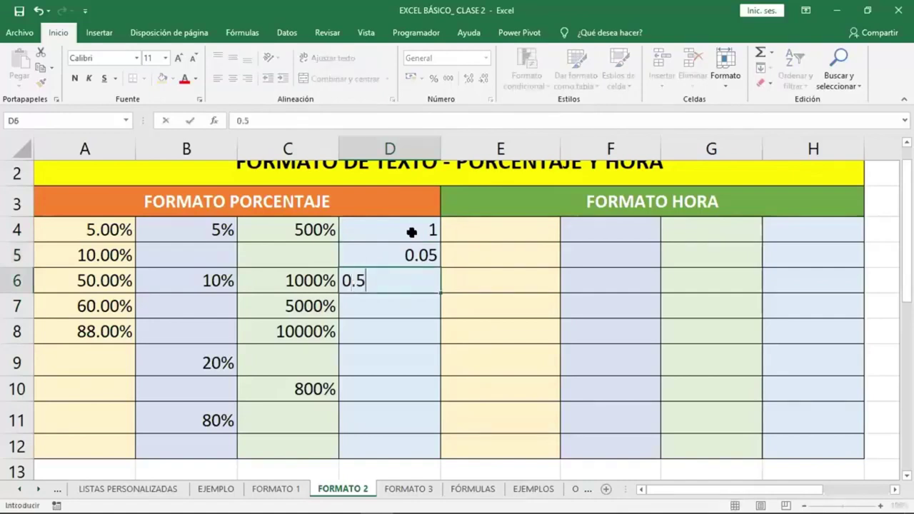
{"action": "key", "text": "Return"}
{"action": "key", "text": "Return"}
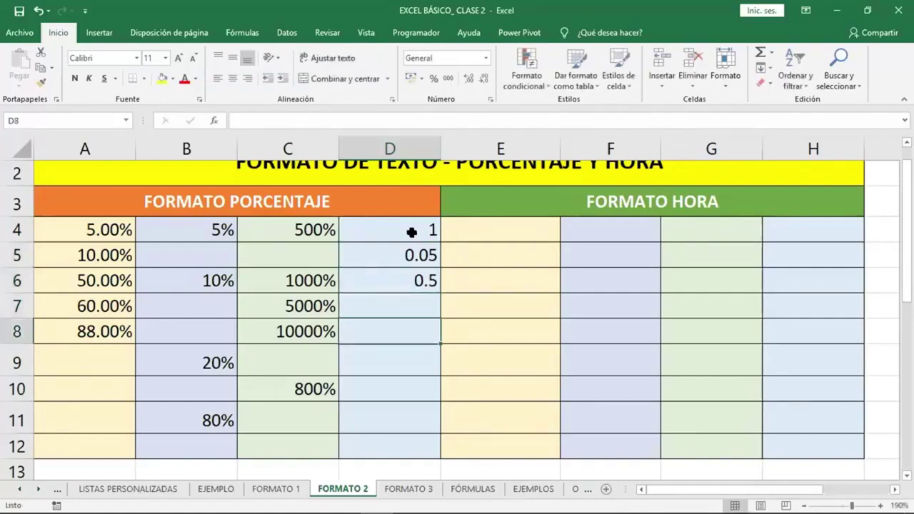
{"action": "type", "text": "0.18"}
{"action": "key", "text": "Return"}
{"action": "key", "text": "Return"}
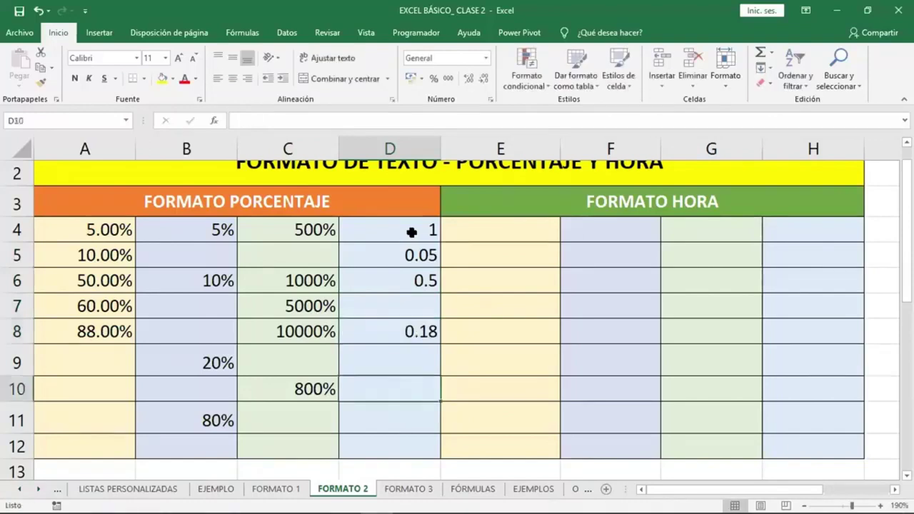
{"action": "type", "text": "0.25"}
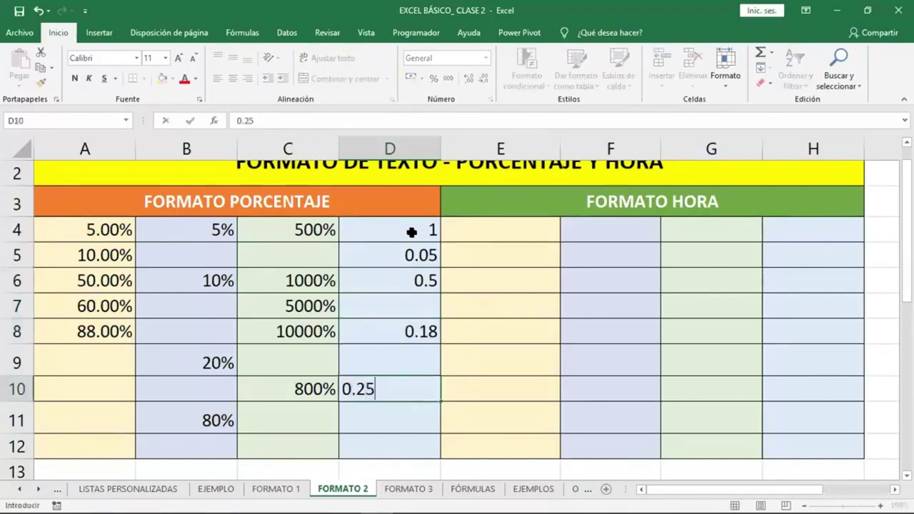
{"action": "key", "text": "Return"}
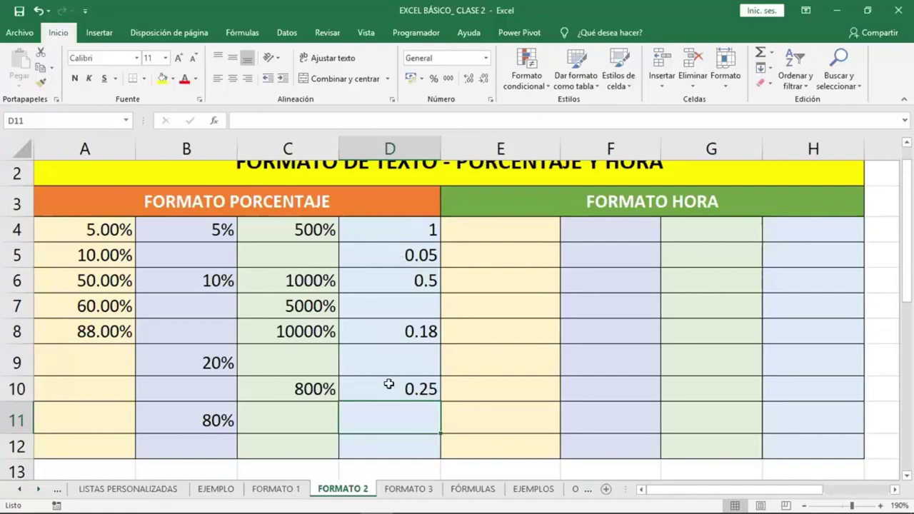
{"action": "type", "text": "0."}
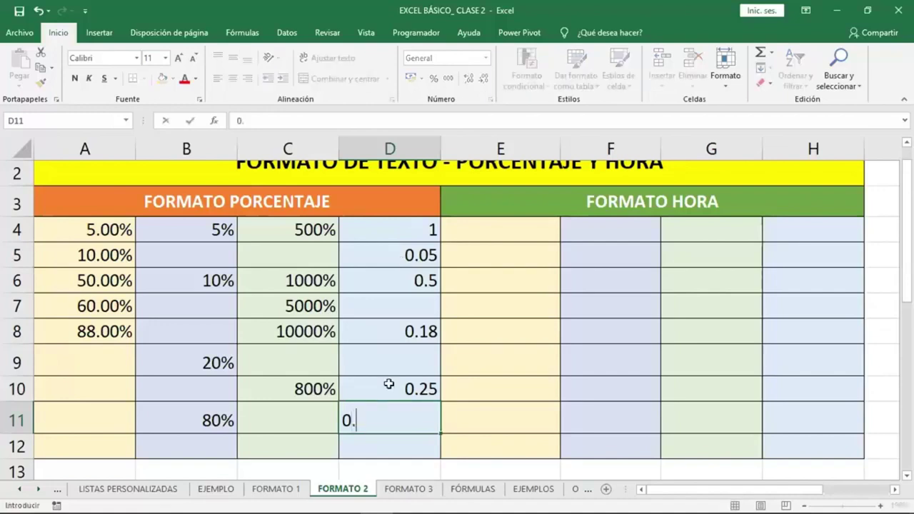
{"action": "type", "text": "04"}
{"action": "key", "text": "Return"}
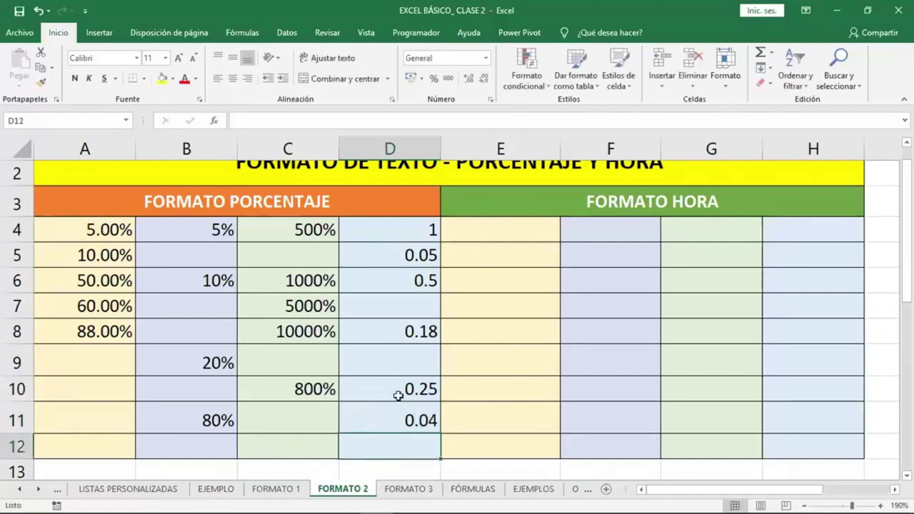
- Format D4:D12 as percentages with two decimals, e.g. 100.00% and 5.00%
{"action": "left_click_drag", "start_coordinate": [398, 229], "coordinate": [397, 445]}
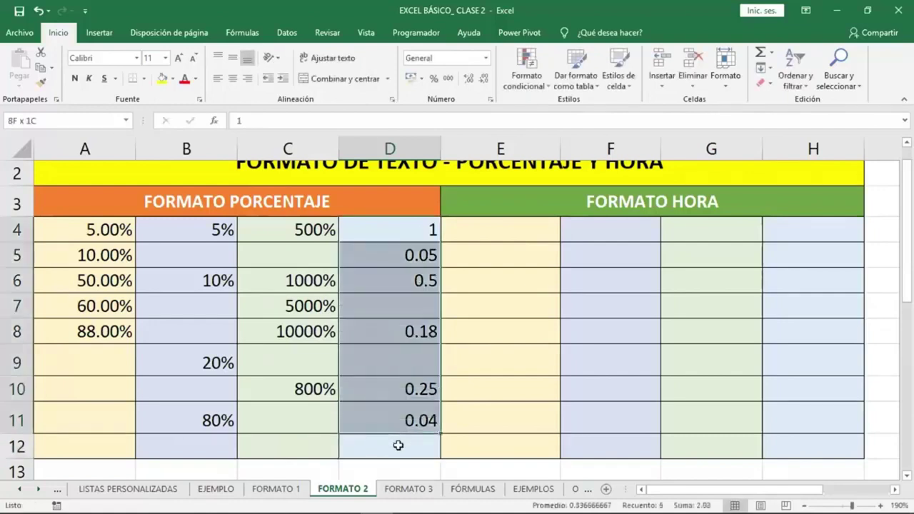
{"action": "left_click", "coordinate": [434, 79]}
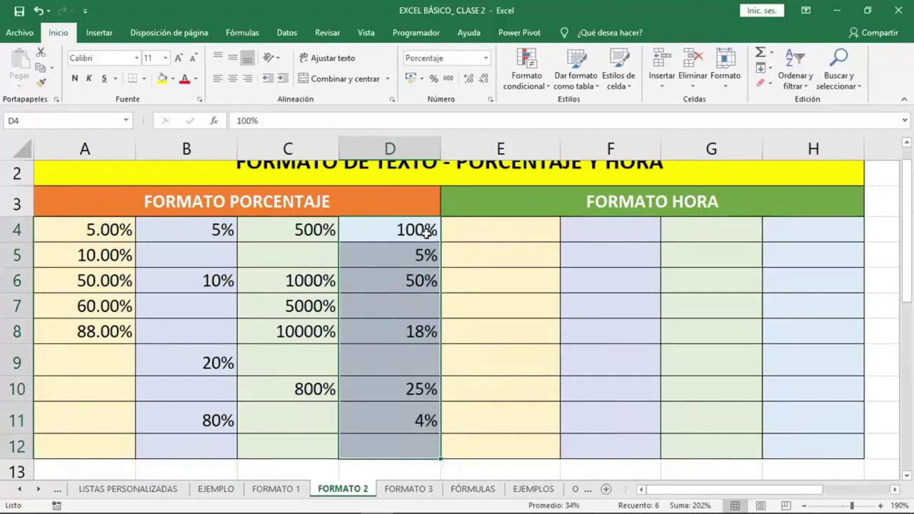
{"action": "double_click", "coordinate": [470, 79]}
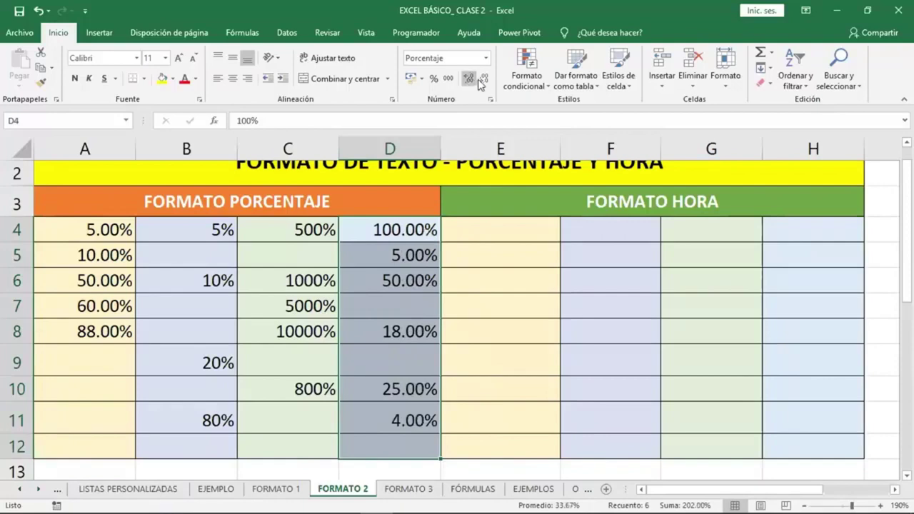
{"action": "double_click", "coordinate": [483, 79]}
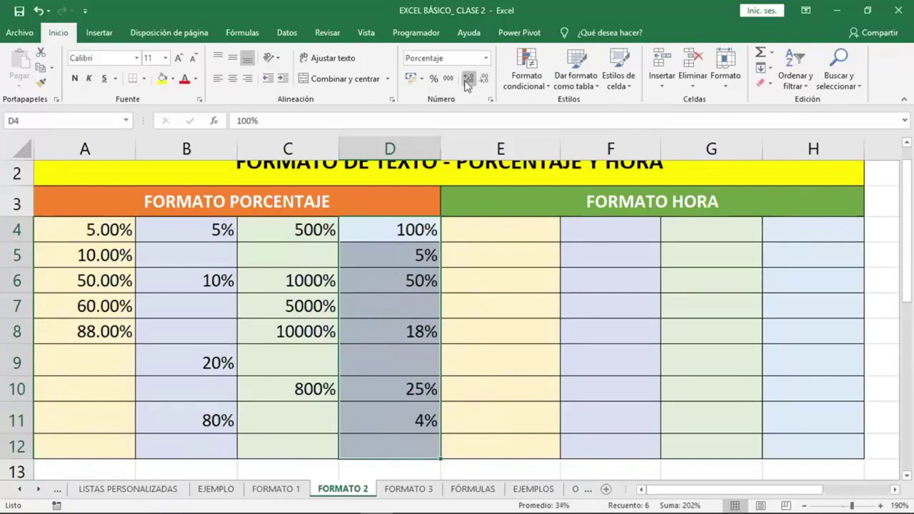
{"action": "left_click", "coordinate": [465, 80]}
{"action": "left_click", "coordinate": [466, 81]}
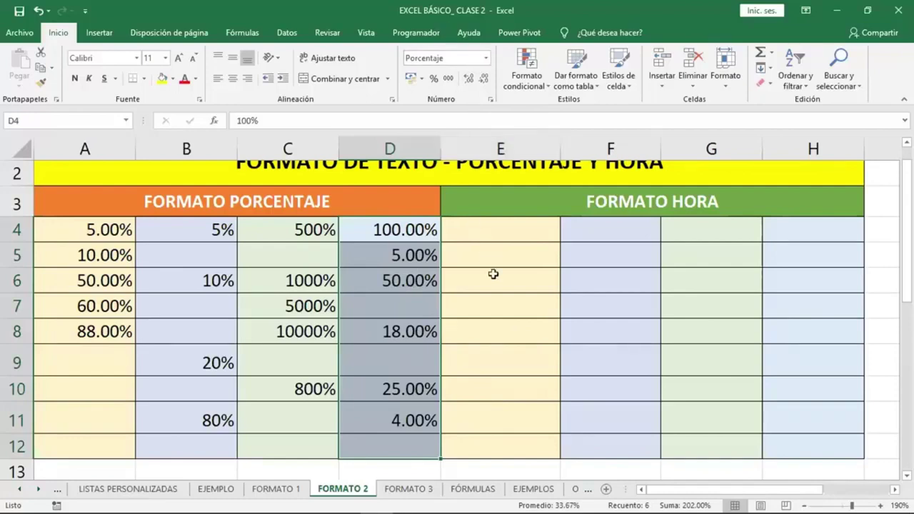
{"action": "left_click", "coordinate": [515, 235]}
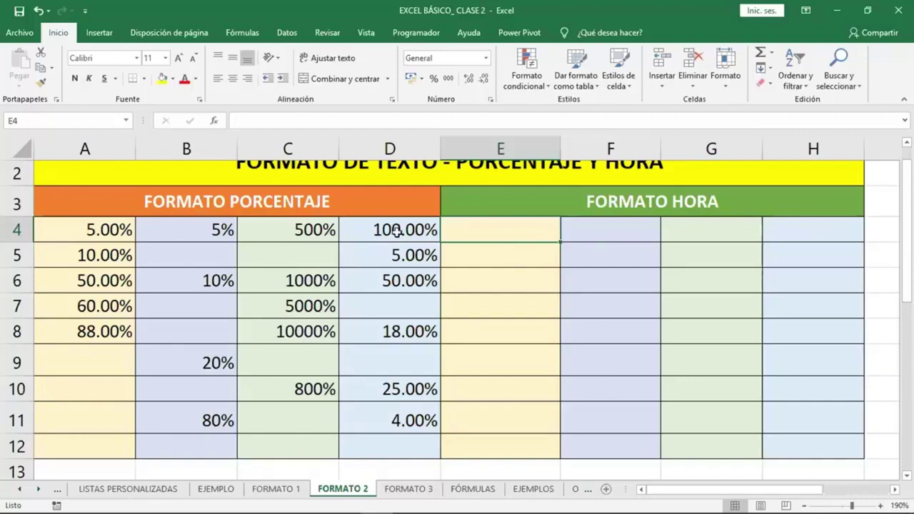
- Enter 08:25:12 in E4 and fill hourly times down to 16:25:12 in E12
{"action": "left_click", "coordinate": [397, 230]}
{"action": "type", "text": "08:"}
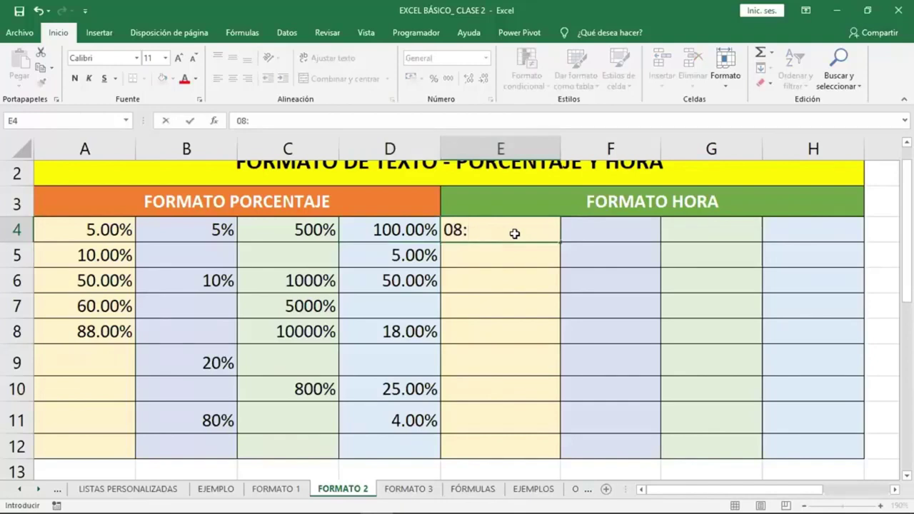
{"action": "type", "text": "2"}
{"action": "type", "text": "5:12"}
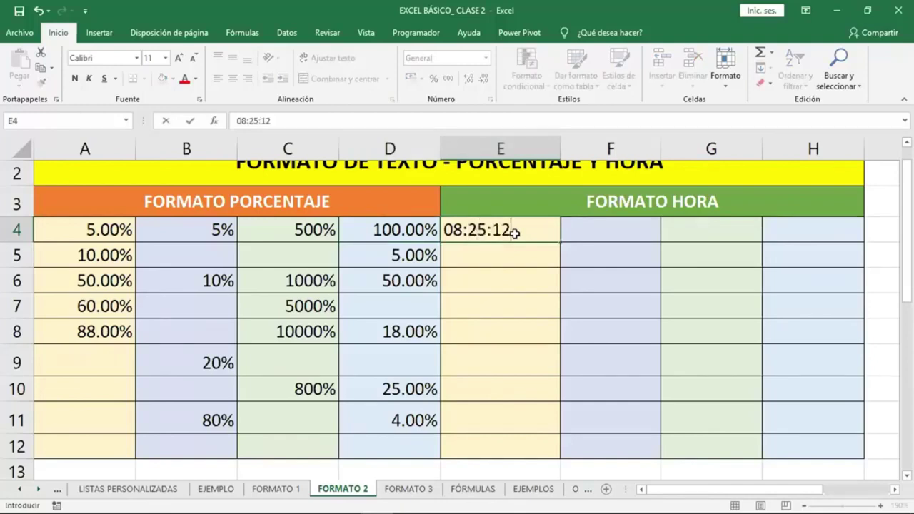
{"action": "key", "text": "Return"}
{"action": "left_click", "coordinate": [515, 231]}
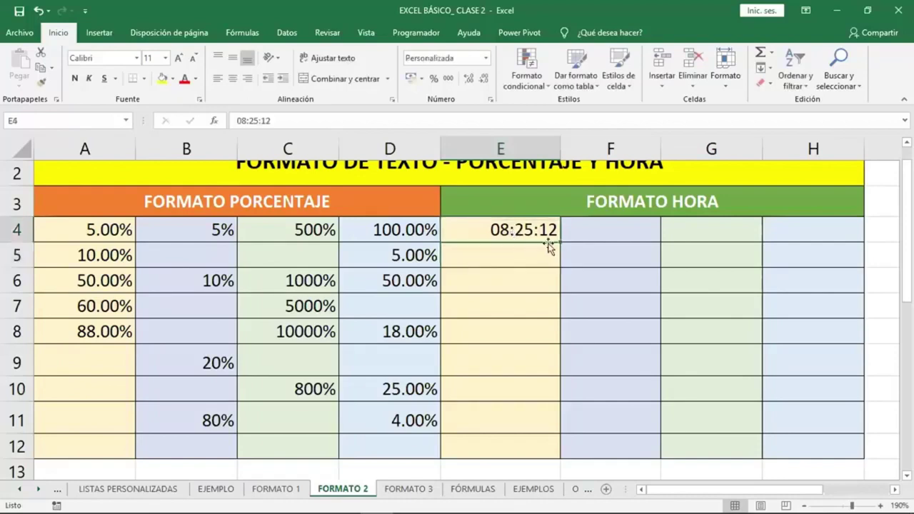
{"action": "left_click_drag", "start_coordinate": [558, 243], "coordinate": [547, 448]}
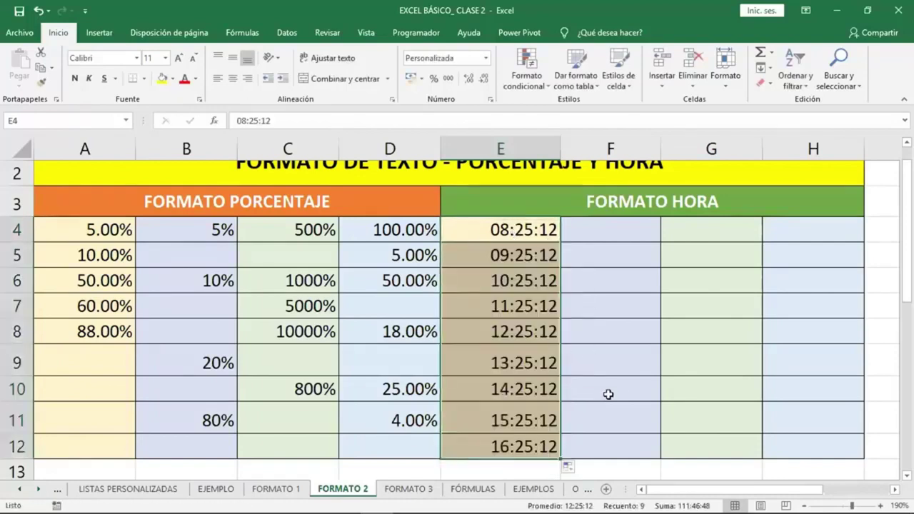
- Copy the E4:E12 times and paste them into F4:H12
{"action": "right_click", "coordinate": [509, 227]}
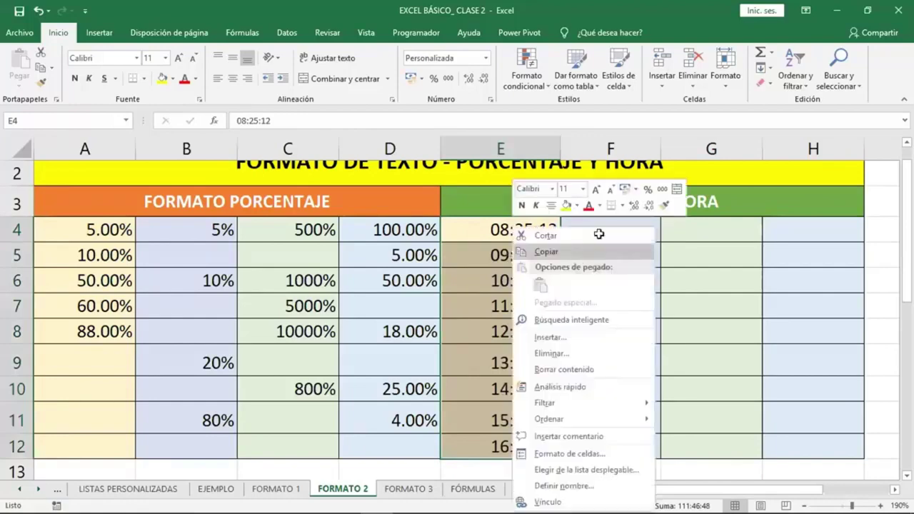
{"action": "left_click", "coordinate": [593, 249]}
{"action": "left_click_drag", "start_coordinate": [592, 229], "coordinate": [593, 250]}
{"action": "left_click_drag", "start_coordinate": [780, 449], "coordinate": [780, 449]}
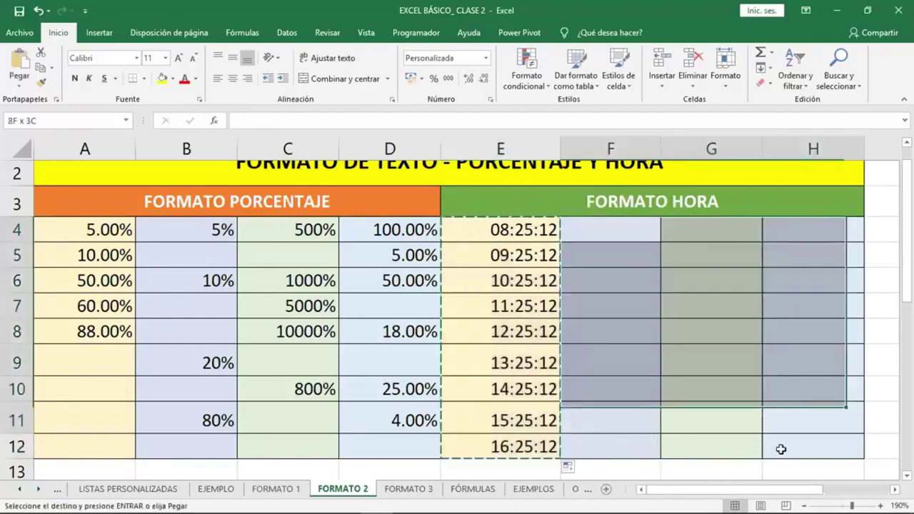
{"action": "key", "text": "Return"}
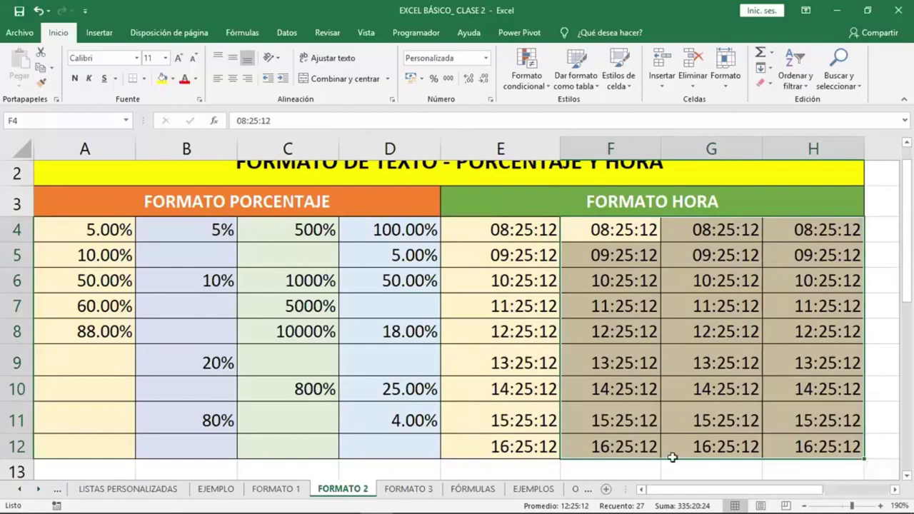
{"action": "left_click_drag", "start_coordinate": [672, 457], "coordinate": [565, 341]}
- Review the MM minutes and SS seconds codes in the format reference
{"action": "scroll", "coordinate": [565, 341], "scroll_direction": "down", "scroll_amount": 1}
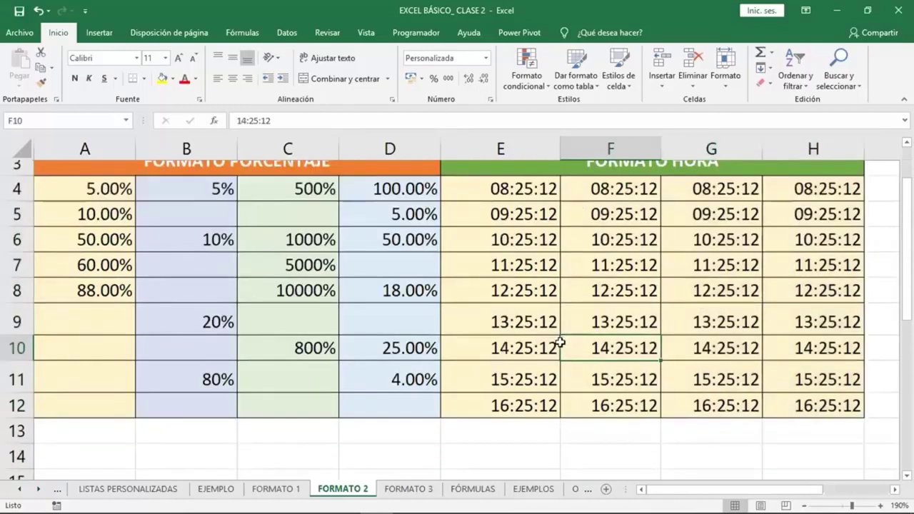
{"action": "scroll", "coordinate": [526, 377], "scroll_direction": "down", "scroll_amount": 2}
{"action": "mouse_move", "coordinate": [714, 489]}
{"action": "left_mouse_down"}
{"action": "mouse_move", "coordinate": [802, 486]}
{"action": "mouse_move", "coordinate": [818, 443]}
{"action": "mouse_move", "coordinate": [794, 352]}
{"action": "left_mouse_up"}
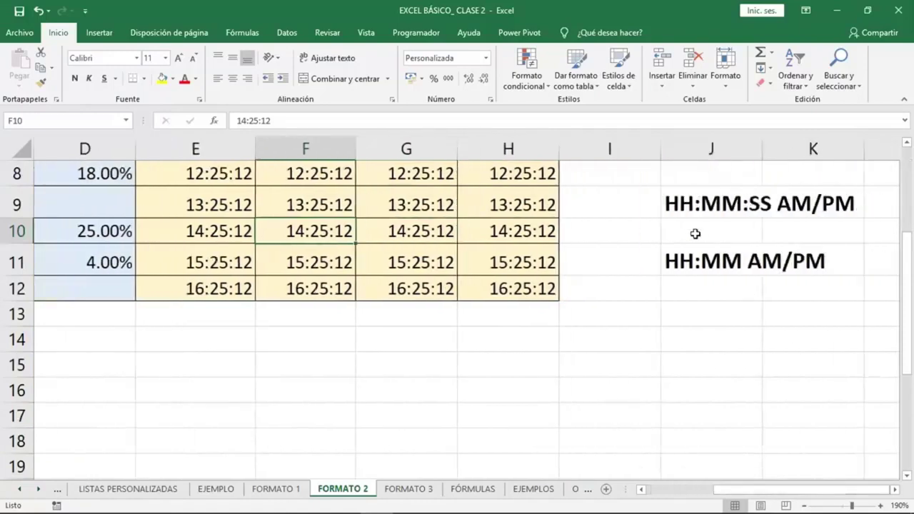
{"action": "scroll", "coordinate": [677, 241], "scroll_direction": "up", "scroll_amount": 1}
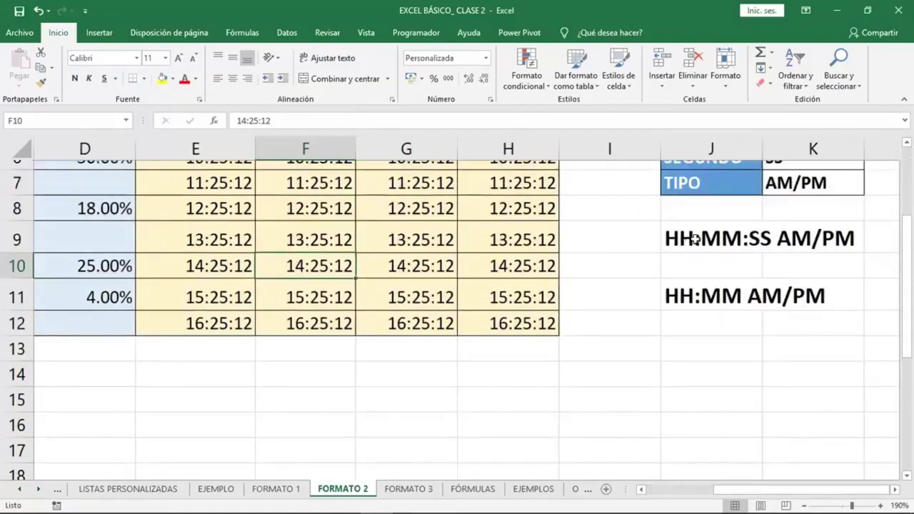
{"action": "scroll", "coordinate": [785, 228], "scroll_direction": "up", "scroll_amount": 2}
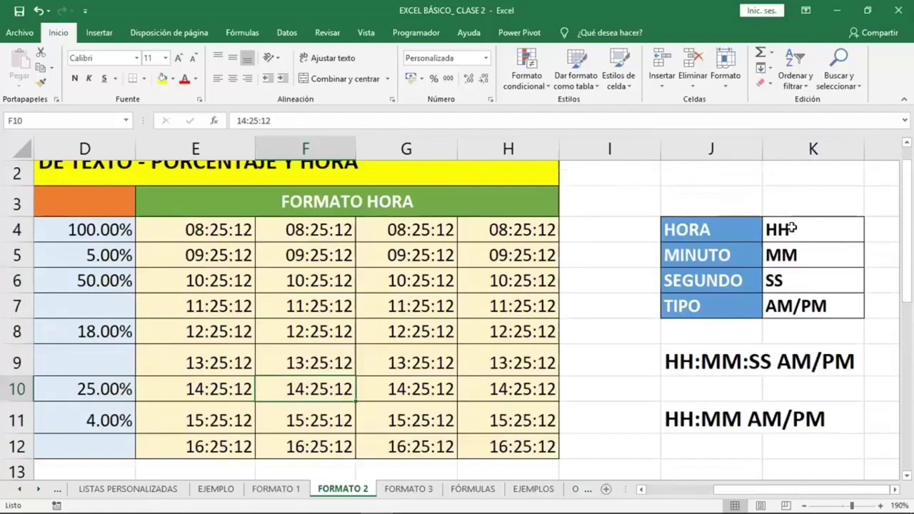
{"action": "left_click", "coordinate": [810, 257]}
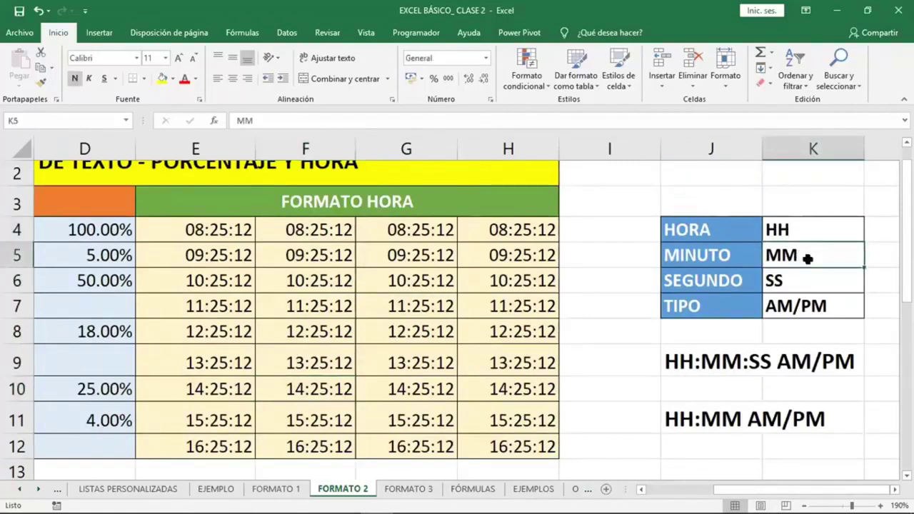
{"action": "left_click", "coordinate": [812, 281]}
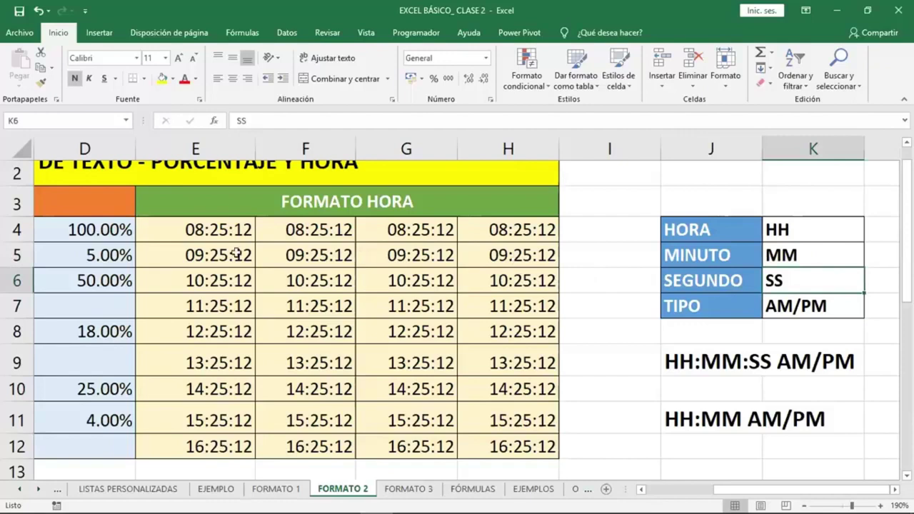
- Inspect the column E times, from 13:25:12 down to 16:25:12
{"action": "left_click", "coordinate": [222, 362]}
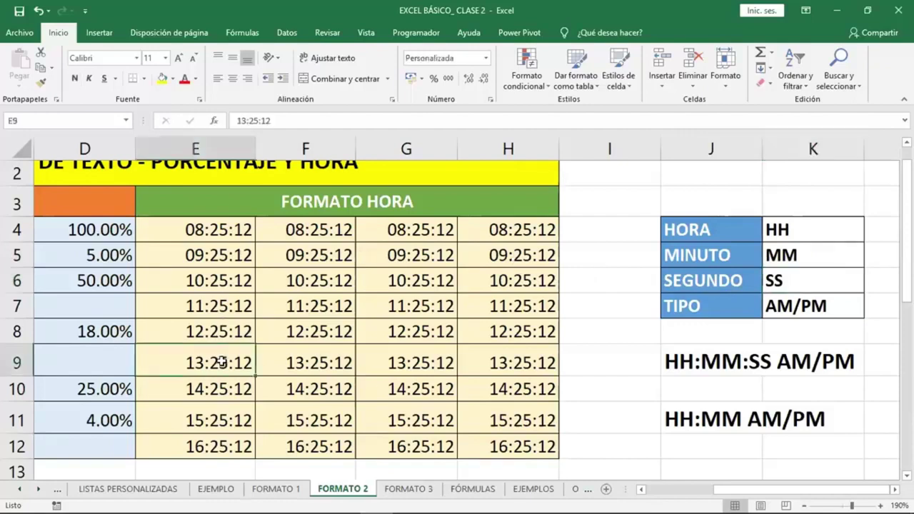
{"action": "scroll", "coordinate": [221, 215], "scroll_direction": "down", "scroll_amount": 1}
{"action": "scroll", "coordinate": [224, 205], "scroll_direction": "down", "scroll_amount": 1}
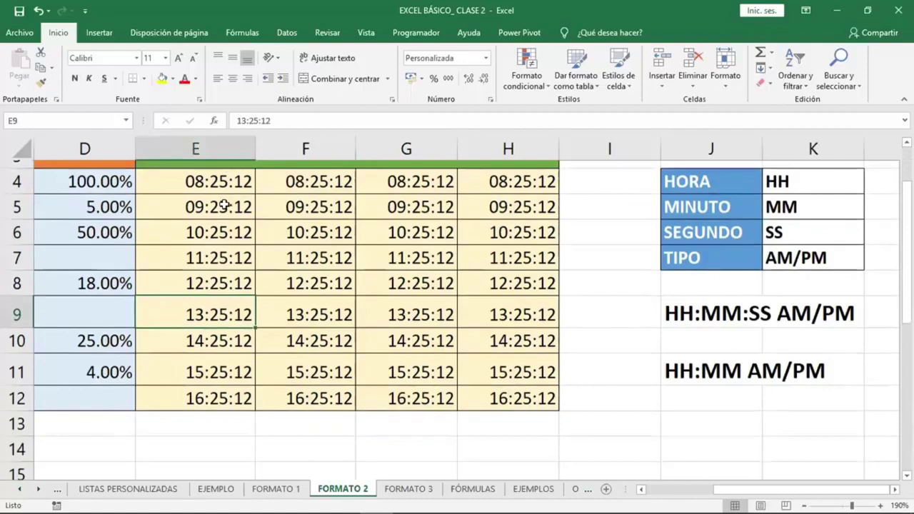
{"action": "scroll", "coordinate": [224, 205], "scroll_direction": "down", "scroll_amount": 2}
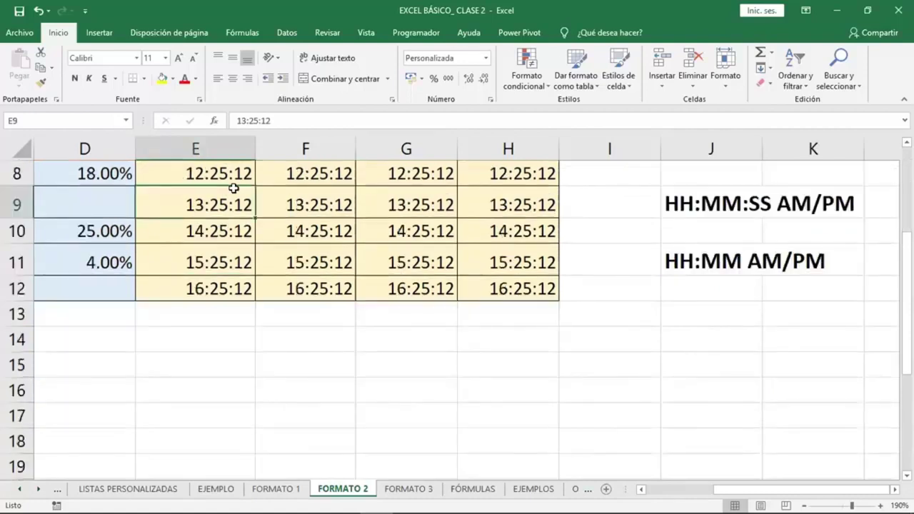
{"action": "key", "text": "Up"}
{"action": "key", "text": "Down"}
{"action": "key", "text": "Down"}
{"action": "key", "text": "Down"}
{"action": "key", "text": "Down"}
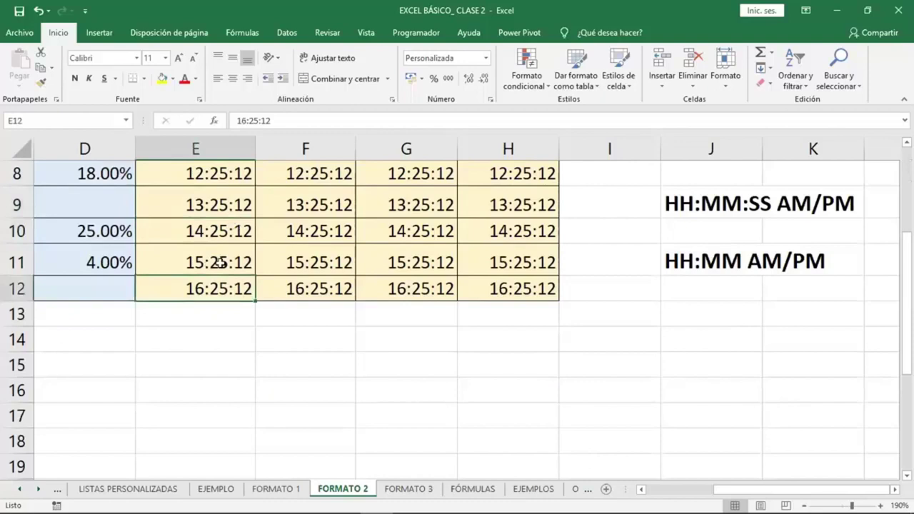
{"action": "left_click", "coordinate": [220, 263]}
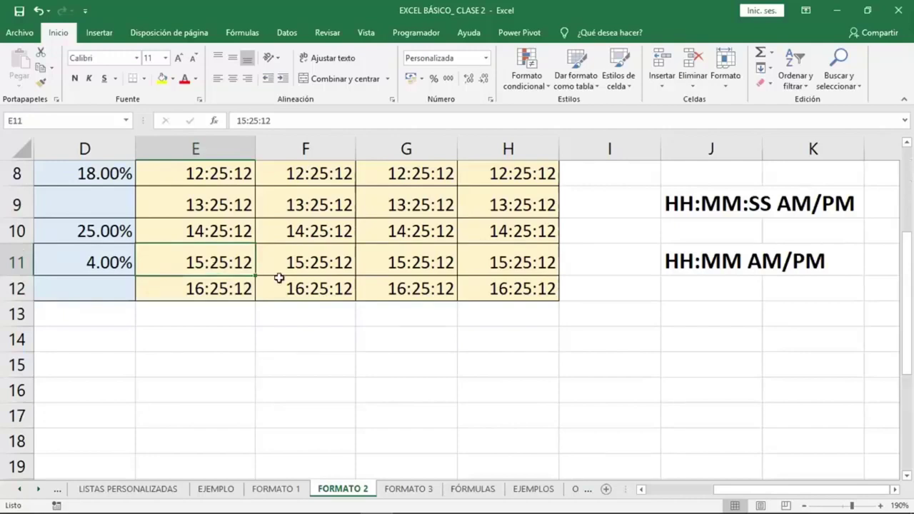
{"action": "scroll", "coordinate": [755, 236], "scroll_direction": "up", "scroll_amount": 2}
{"action": "scroll", "coordinate": [755, 237], "scroll_direction": "up", "scroll_amount": 1}
- Review the AM/PM code and the HH:MM:SS AM/PM and HH:MM AM/PM examples, then select E4:E12 and open the number format list
{"action": "left_click", "coordinate": [784, 226]}
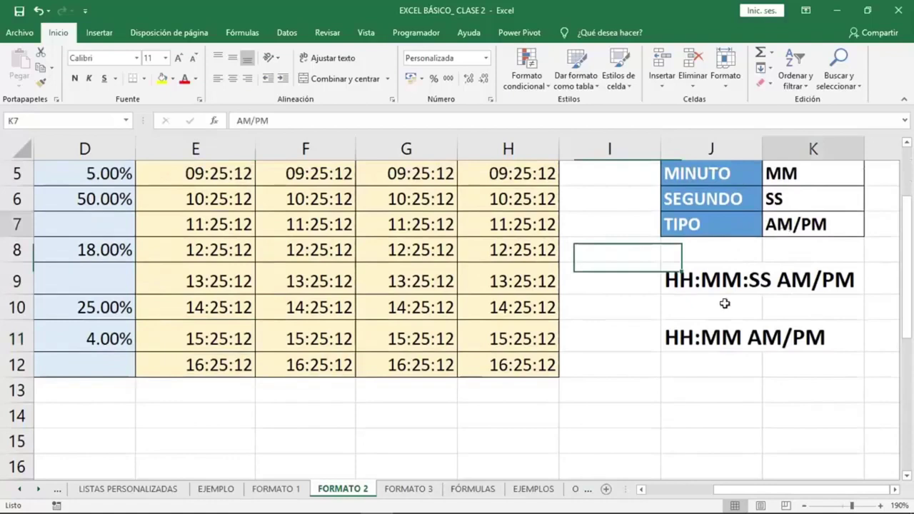
{"action": "left_click", "coordinate": [703, 279]}
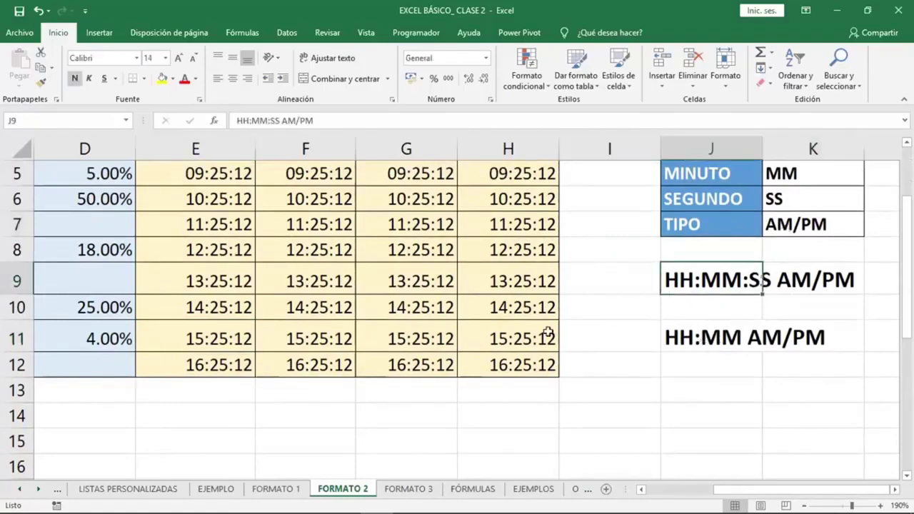
{"action": "key", "text": "Down"}
{"action": "key", "text": "Down"}
{"action": "scroll", "coordinate": [428, 326], "scroll_direction": "up", "scroll_amount": 1}
{"action": "scroll", "coordinate": [227, 234], "scroll_direction": "up", "scroll_amount": 1}
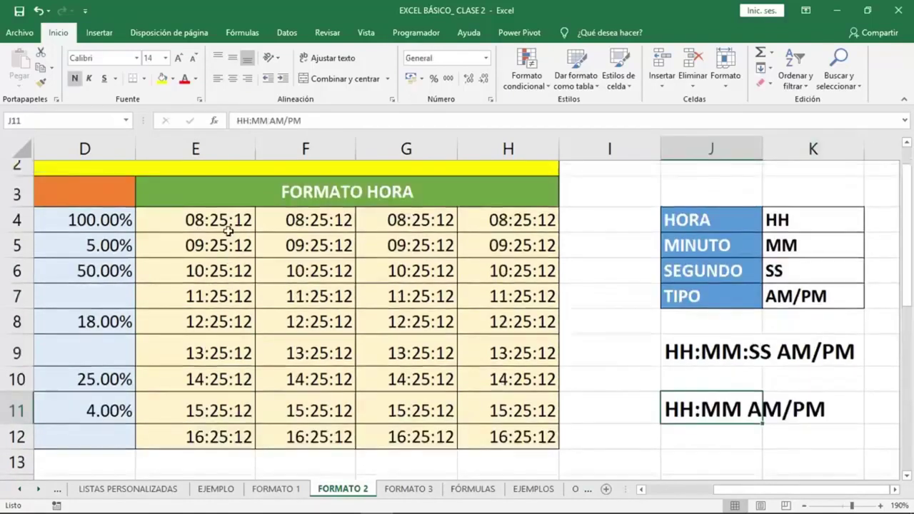
{"action": "scroll", "coordinate": [227, 231], "scroll_direction": "up", "scroll_amount": 1}
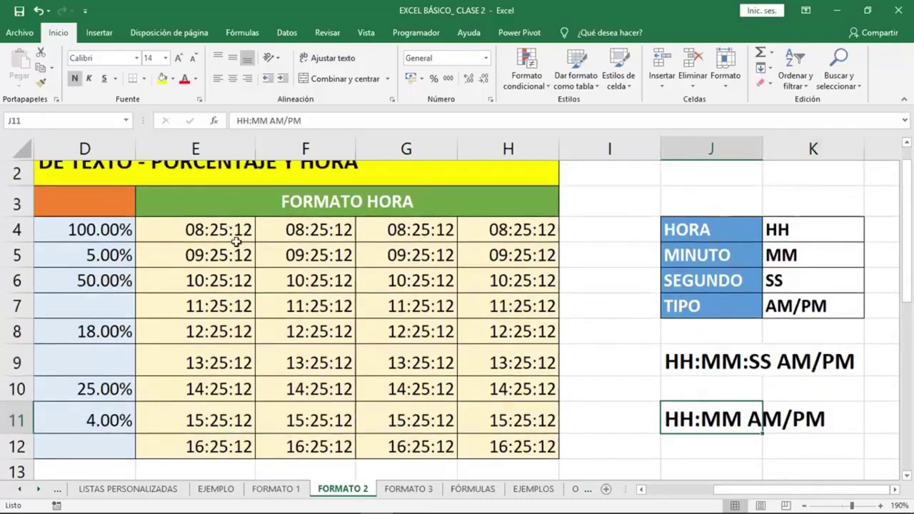
{"action": "scroll", "coordinate": [233, 232], "scroll_direction": "down", "scroll_amount": 3}
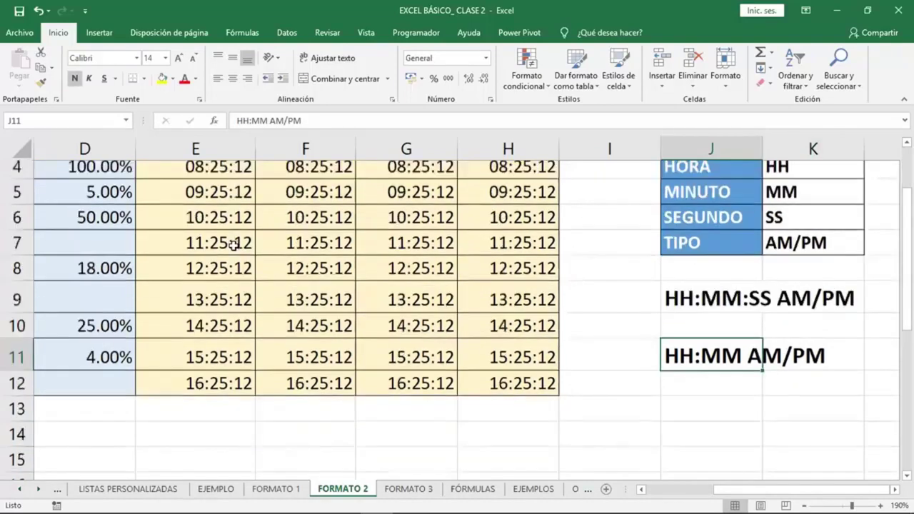
{"action": "scroll", "coordinate": [233, 243], "scroll_direction": "up", "scroll_amount": 3}
{"action": "left_click_drag", "start_coordinate": [221, 229], "coordinate": [235, 439]}
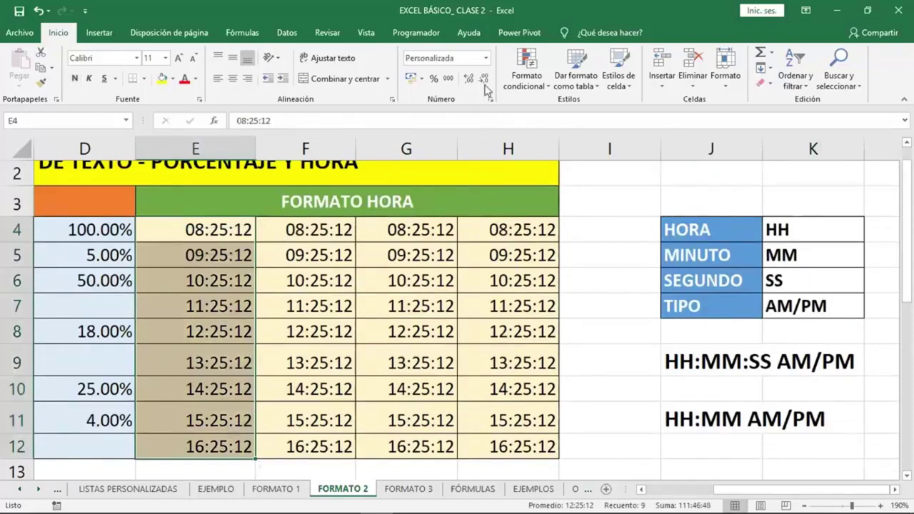
{"action": "left_click", "coordinate": [486, 57]}
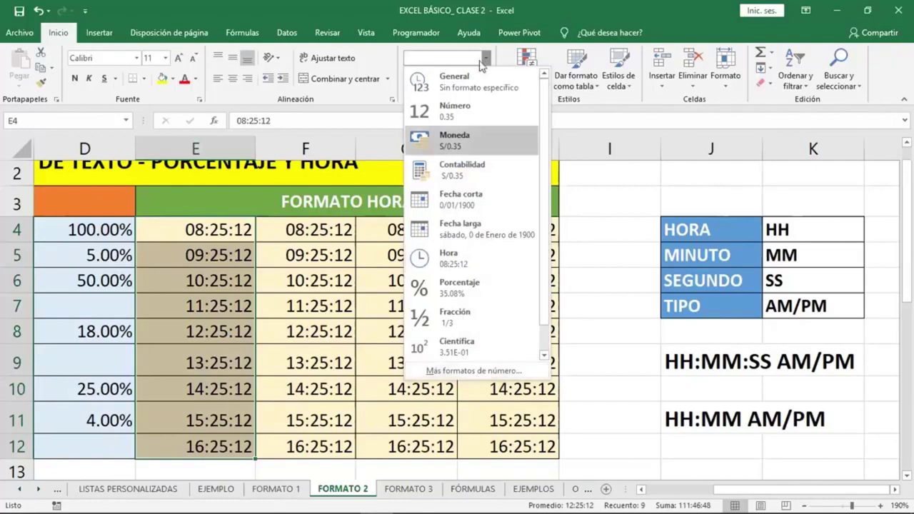
- Apply the Hora type 01:30:55 p. m. to the column E times
{"action": "left_click", "coordinate": [492, 382]}
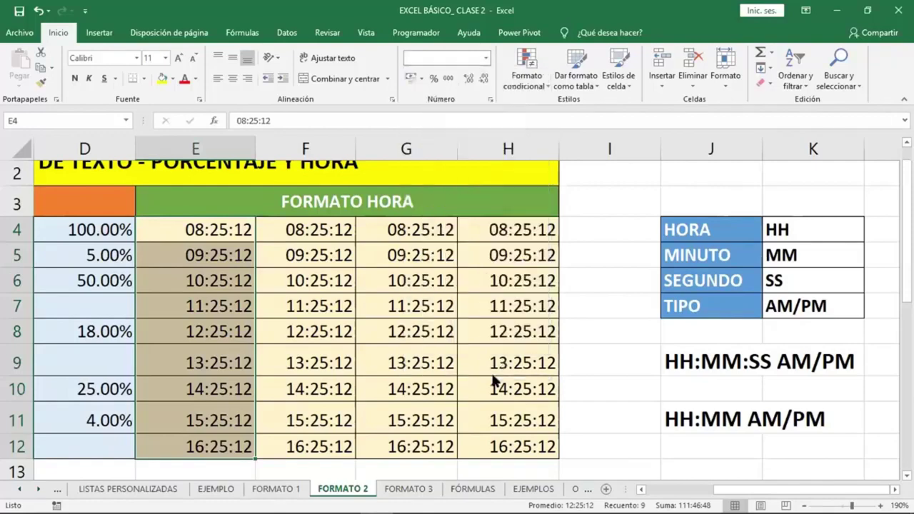
{"action": "left_click", "coordinate": [490, 98]}
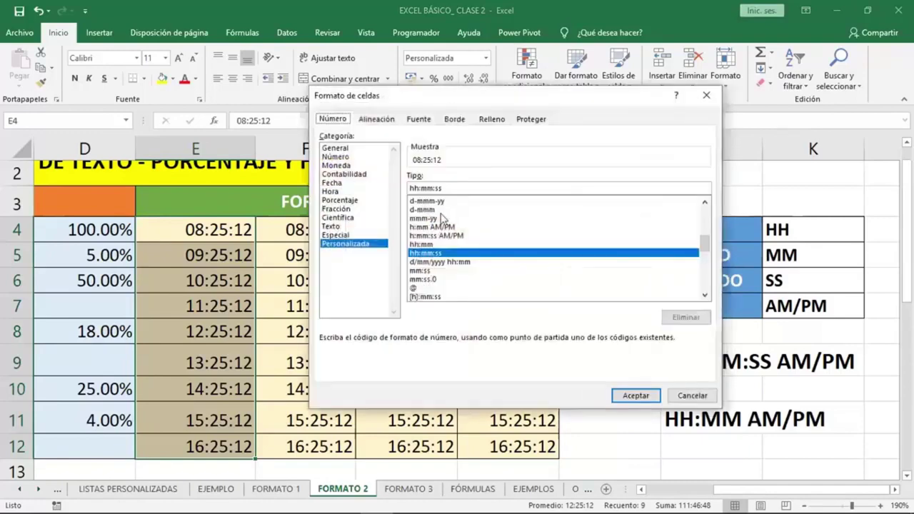
{"action": "left_click", "coordinate": [437, 196]}
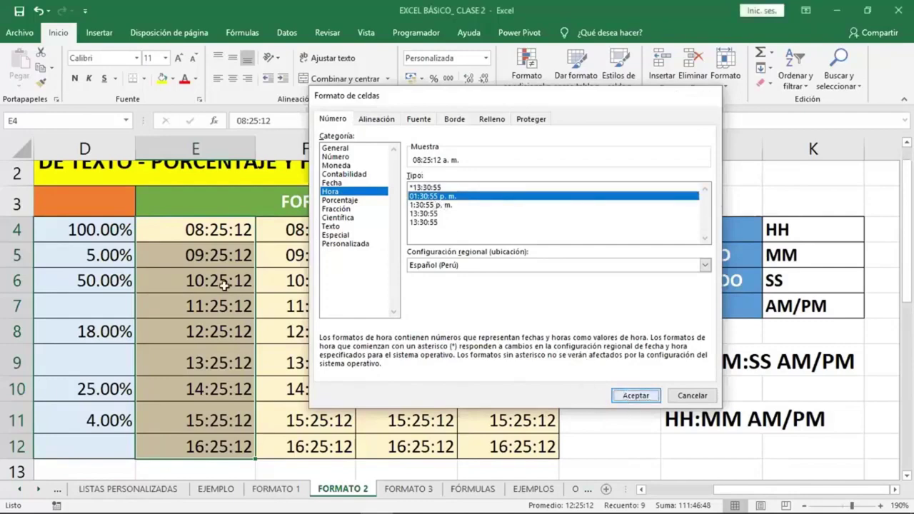
{"action": "key", "text": "Return"}
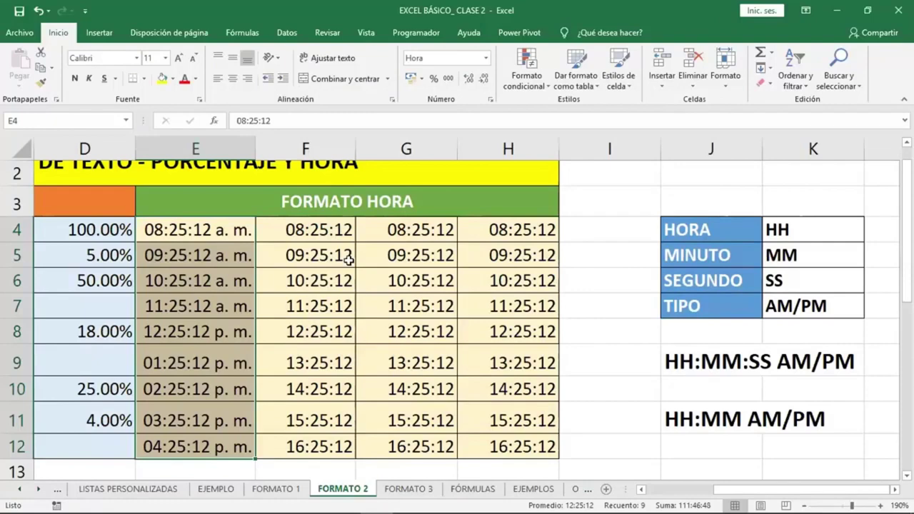
- Give F4:F12 the custom code hh:mm so the times read 08:25 to 16:25
{"action": "left_click_drag", "start_coordinate": [322, 230], "coordinate": [338, 446]}
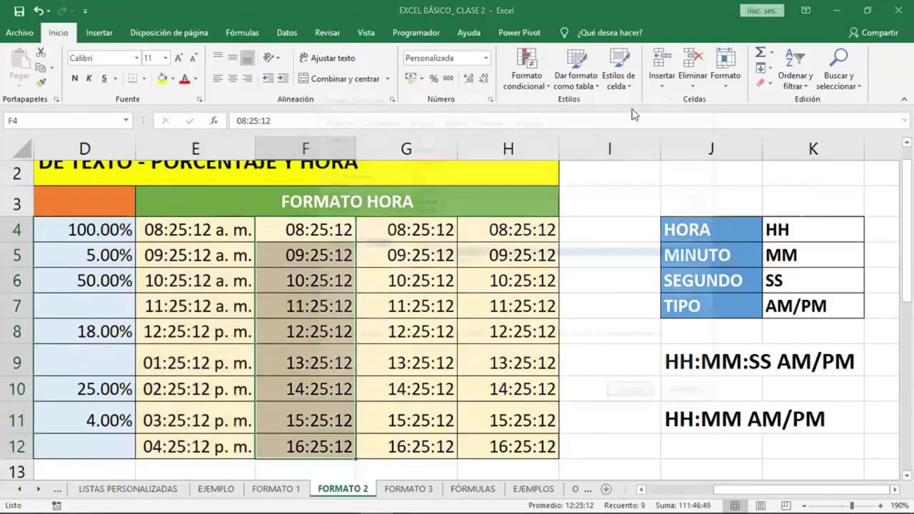
{"action": "key", "text": "ctrl+1"}
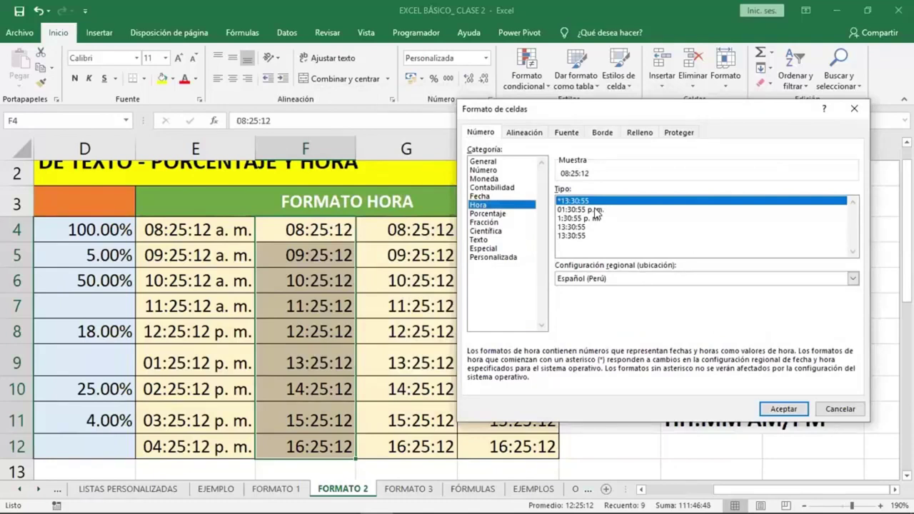
{"action": "left_click", "coordinate": [519, 262]}
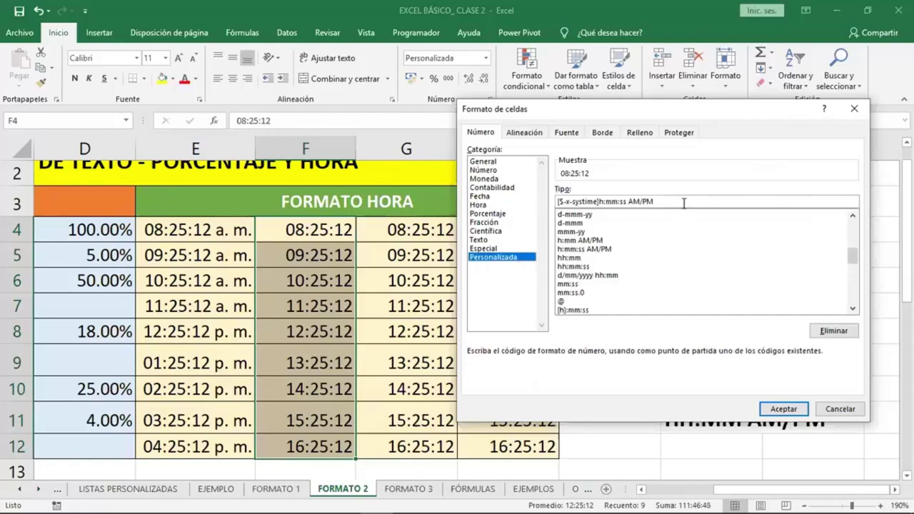
{"action": "left_click_drag", "start_coordinate": [684, 201], "coordinate": [551, 205]}
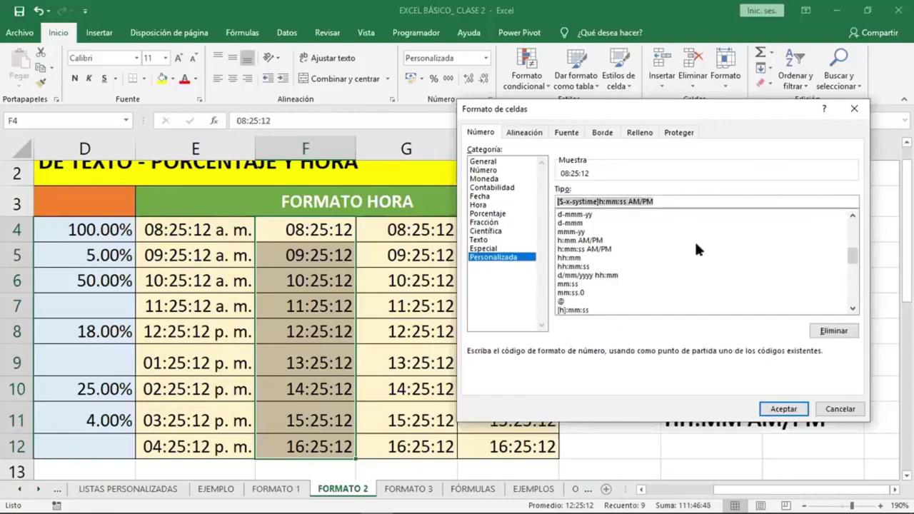
{"action": "key", "text": "BackSpace"}
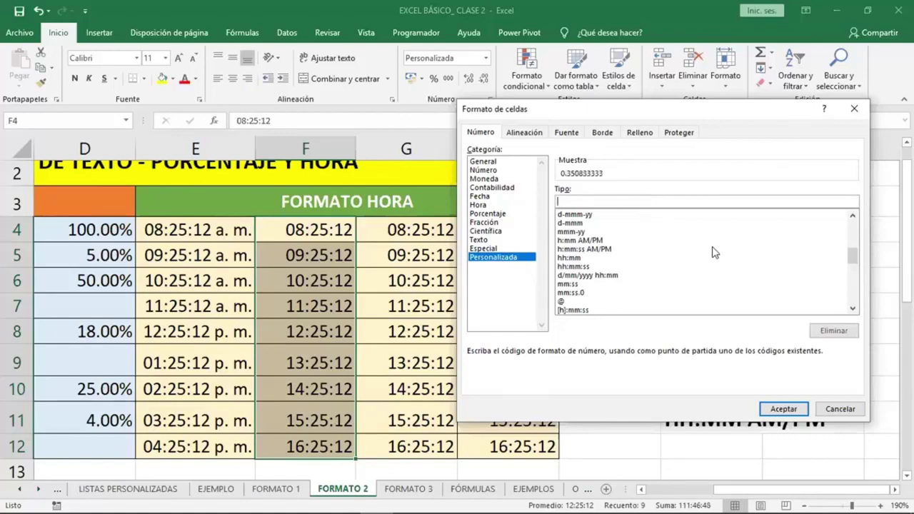
{"action": "type", "text": "hh"}
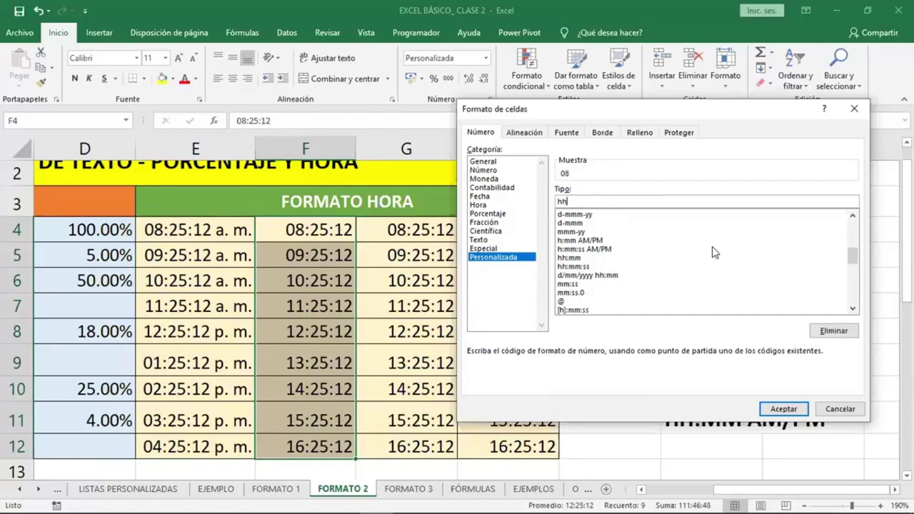
{"action": "type", "text": ":mm"}
{"action": "left_click", "coordinate": [783, 409]}
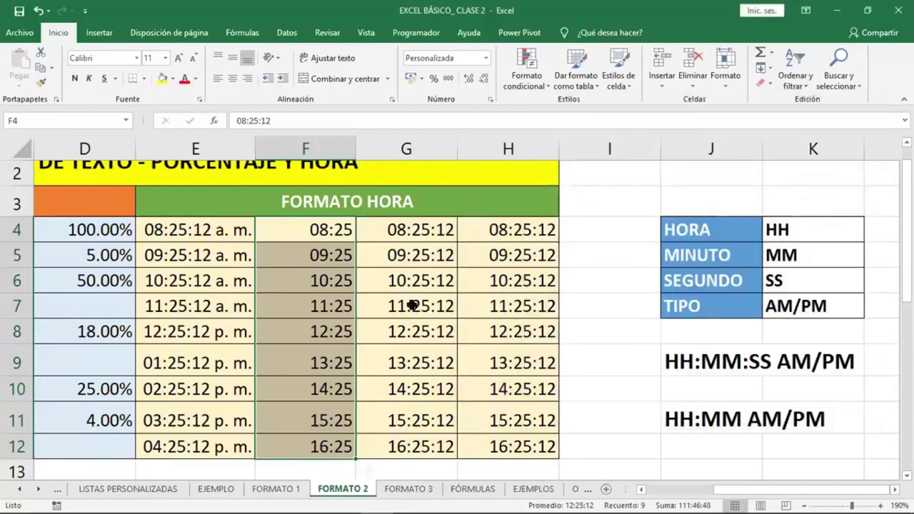
- Apply the custom code hh:mm am/pm to G4:G12, showing 08:25 a. m. to 04:25 p. m
{"action": "left_click_drag", "start_coordinate": [419, 238], "coordinate": [434, 442]}
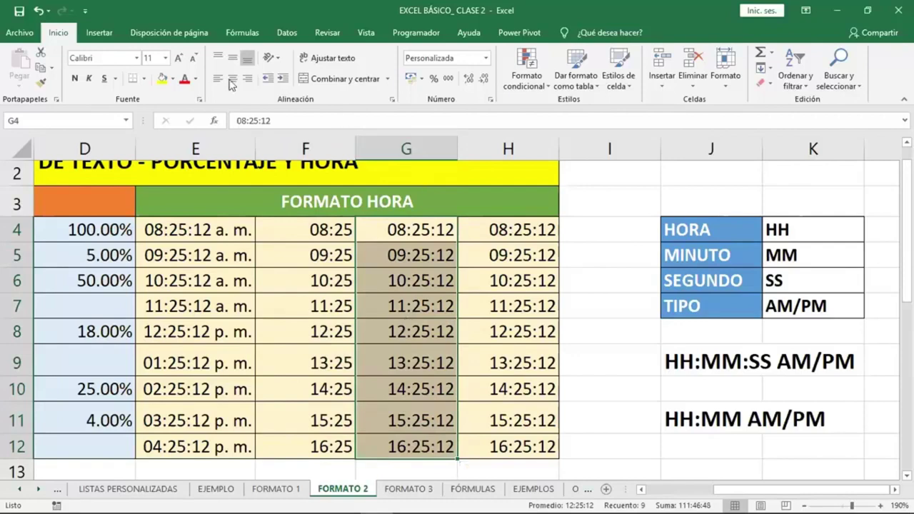
{"action": "left_click", "coordinate": [492, 106]}
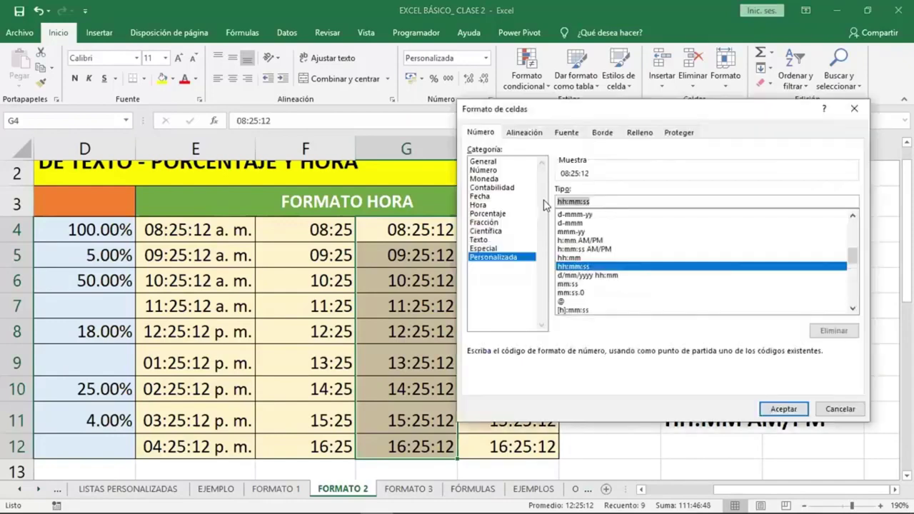
{"action": "key", "text": "BackSpace"}
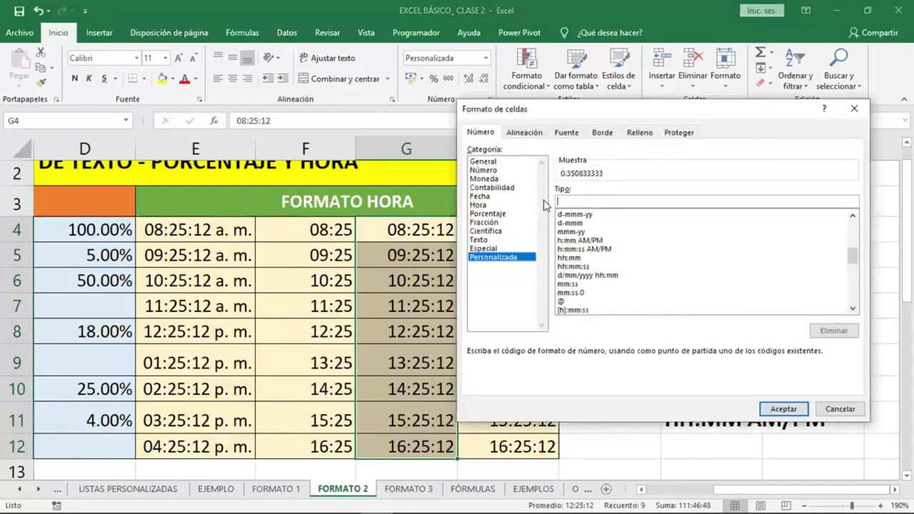
{"action": "type", "text": "hh:"}
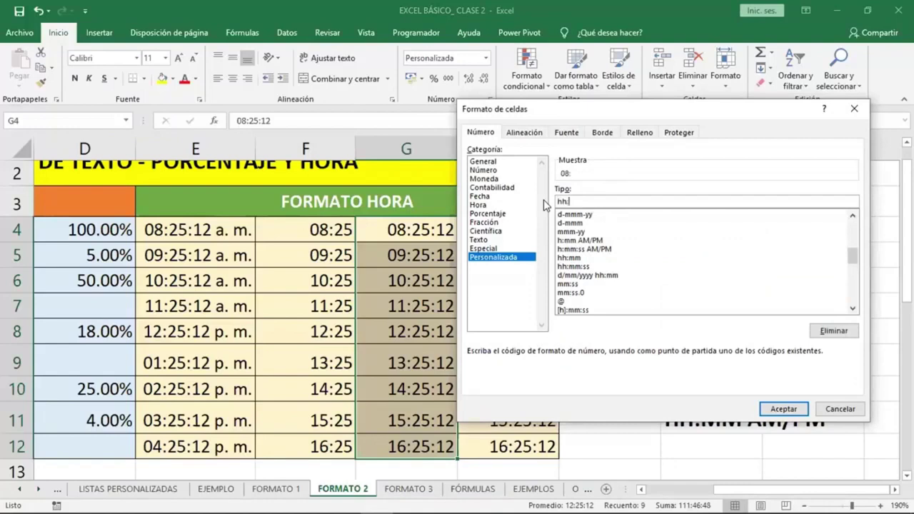
{"action": "type", "text": "mm"}
{"action": "type", "text": " am/"}
{"action": "type", "text": "m"}
{"action": "key", "text": "Return"}
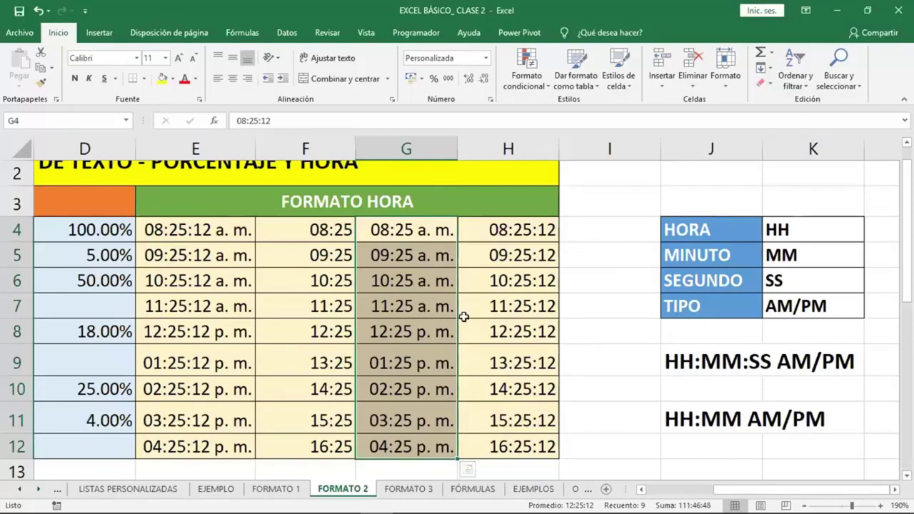
{"action": "scroll", "coordinate": [494, 283], "scroll_direction": "down", "scroll_amount": 1}
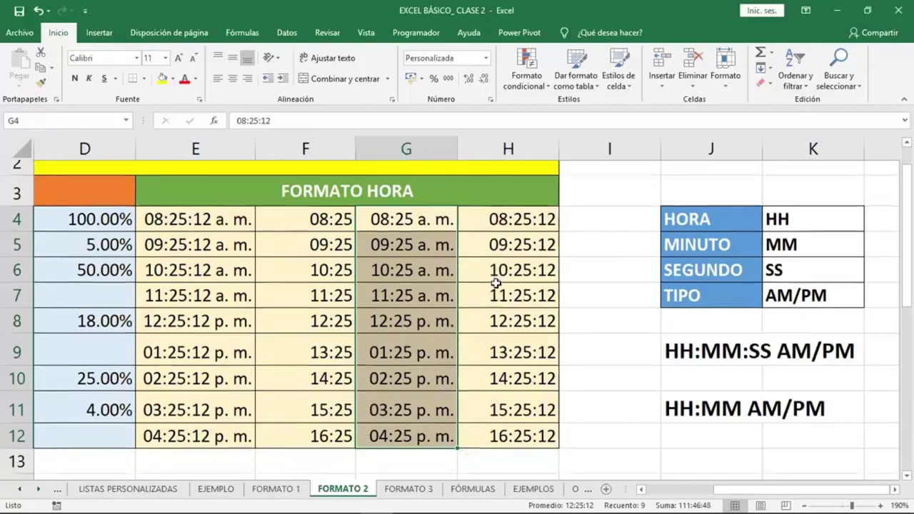
{"action": "scroll", "coordinate": [495, 283], "scroll_direction": "down", "scroll_amount": 1}
{"action": "scroll", "coordinate": [495, 282], "scroll_direction": "down", "scroll_amount": 1}
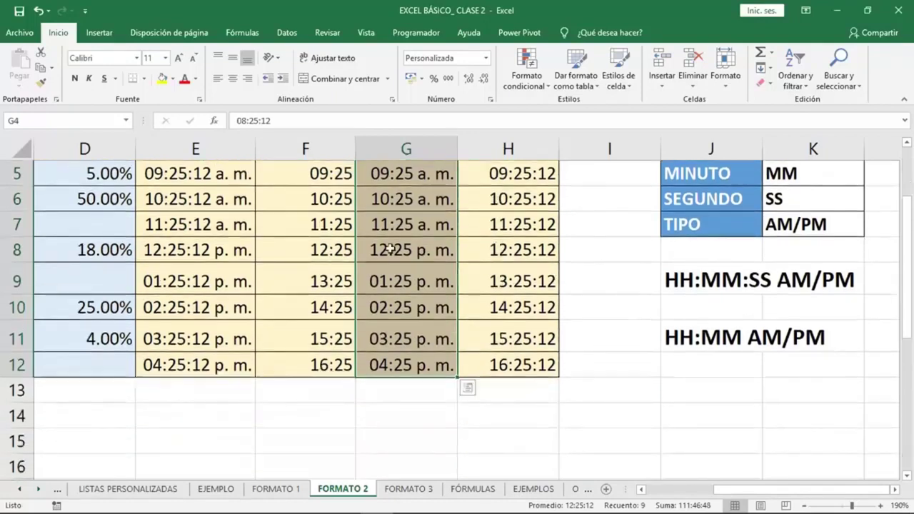
{"action": "scroll", "coordinate": [407, 271], "scroll_direction": "up", "scroll_amount": 1}
{"action": "scroll", "coordinate": [408, 241], "scroll_direction": "up", "scroll_amount": 2}
{"action": "left_click_drag", "start_coordinate": [407, 241], "coordinate": [417, 439]}
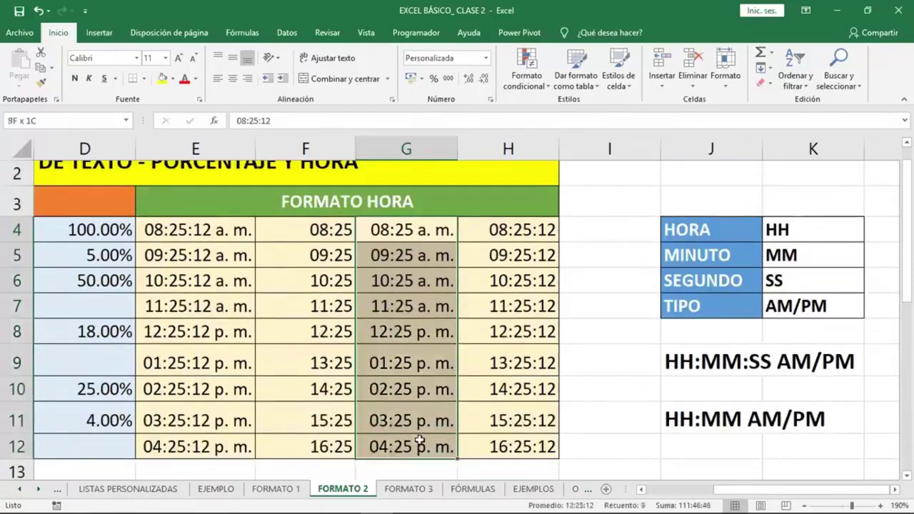
- Apply the custom format "La es hora es " hh:mm AM/PM to G4:G12
{"action": "left_click", "coordinate": [491, 100]}
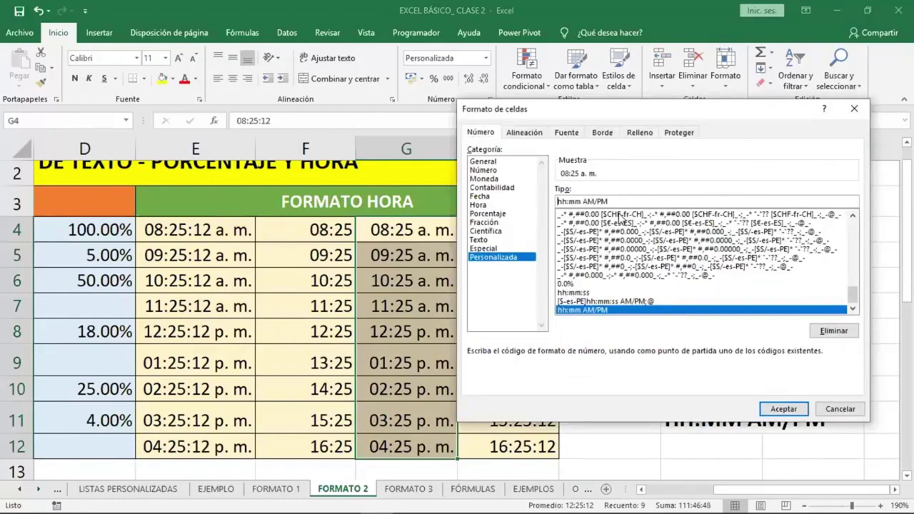
{"action": "type", "text": "\"L"}
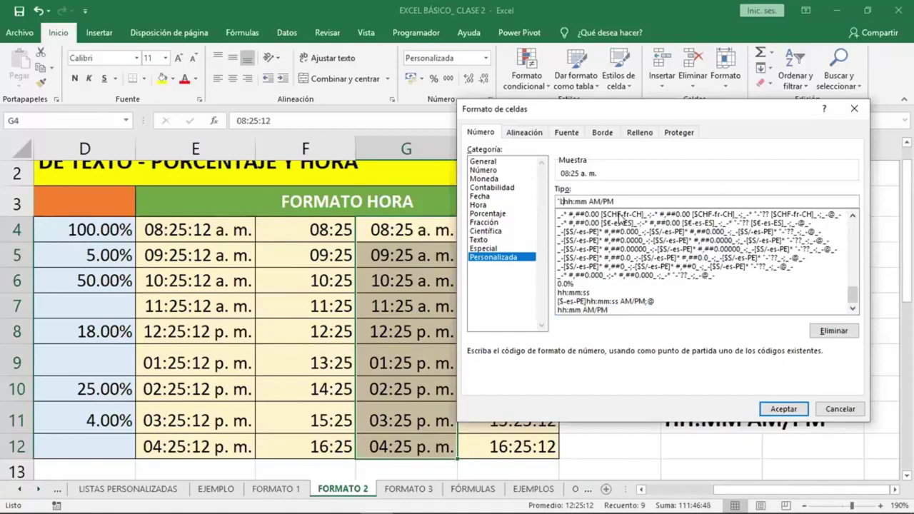
{"action": "type", "text": "a es"}
{"action": "type", "text": " hora es "}
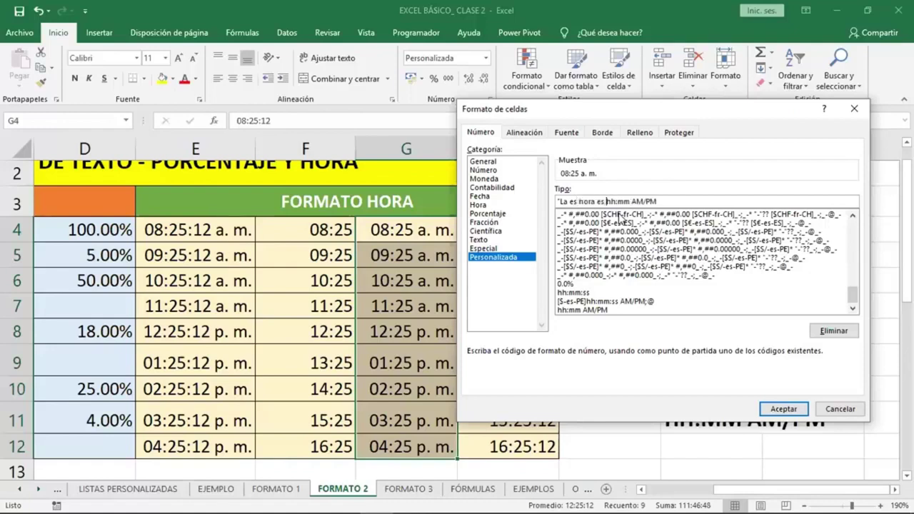
{"action": "type", "text": "\""}
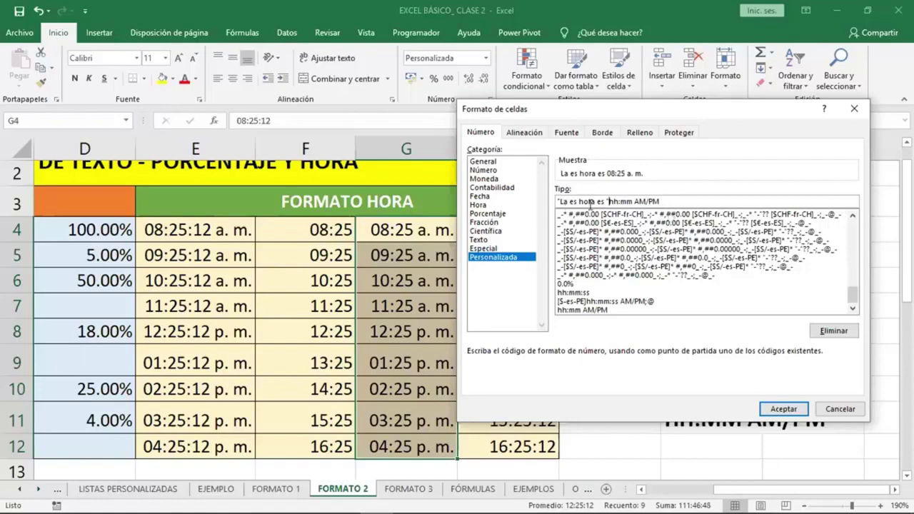
{"action": "left_click", "coordinate": [685, 201]}
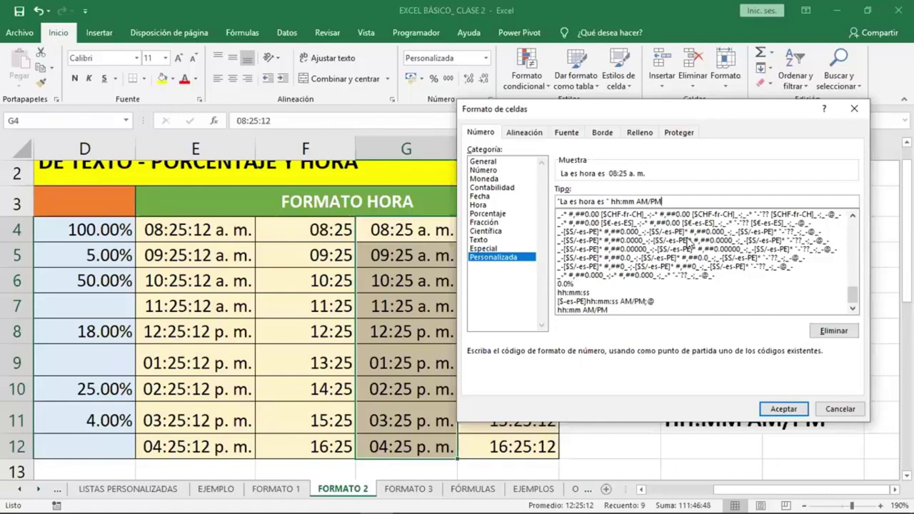
{"action": "left_click", "coordinate": [778, 410]}
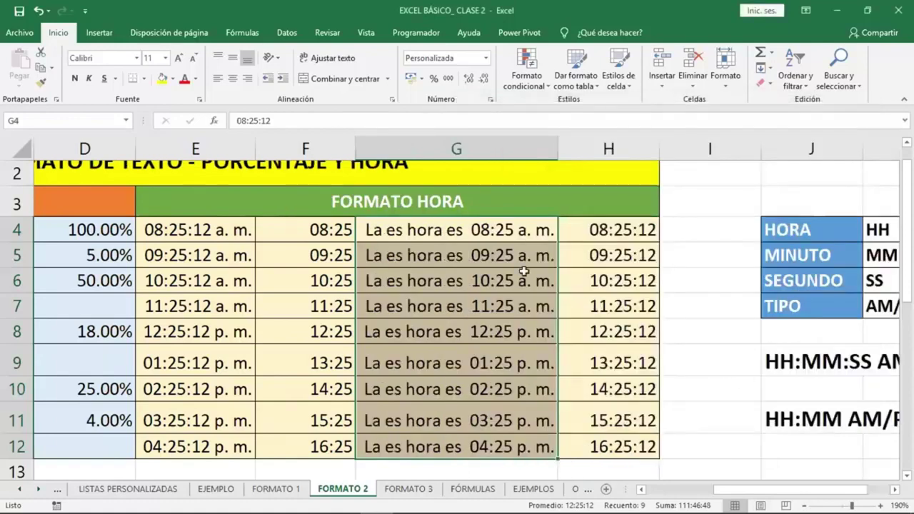
- Check the prefixed time in cell G6, such as La es hora es 08:25 a. m
{"action": "left_click", "coordinate": [524, 271]}
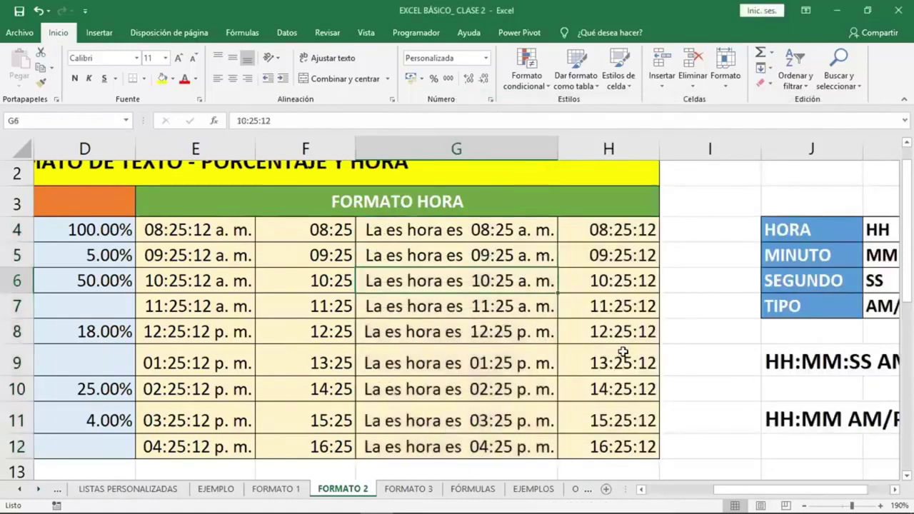
{"action": "scroll", "coordinate": [623, 352], "scroll_direction": "down", "scroll_amount": 1}
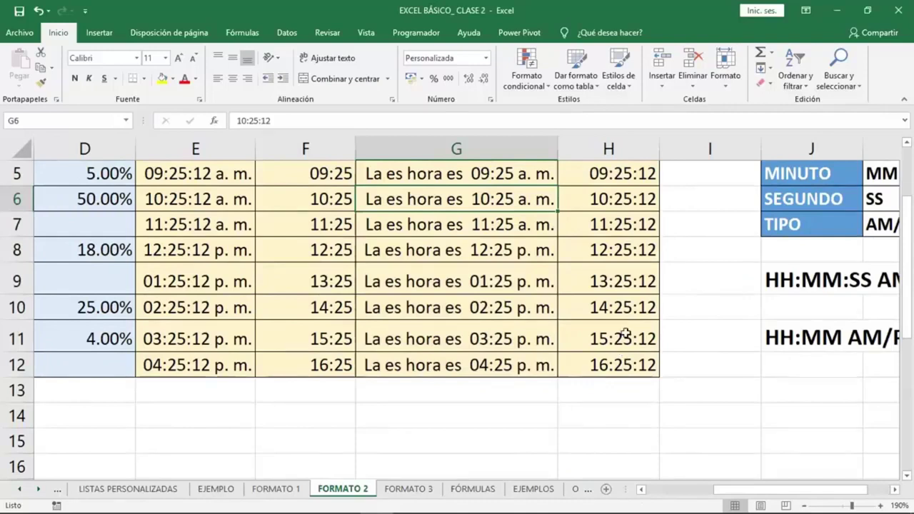
{"action": "scroll", "coordinate": [628, 324], "scroll_direction": "up", "scroll_amount": 1}
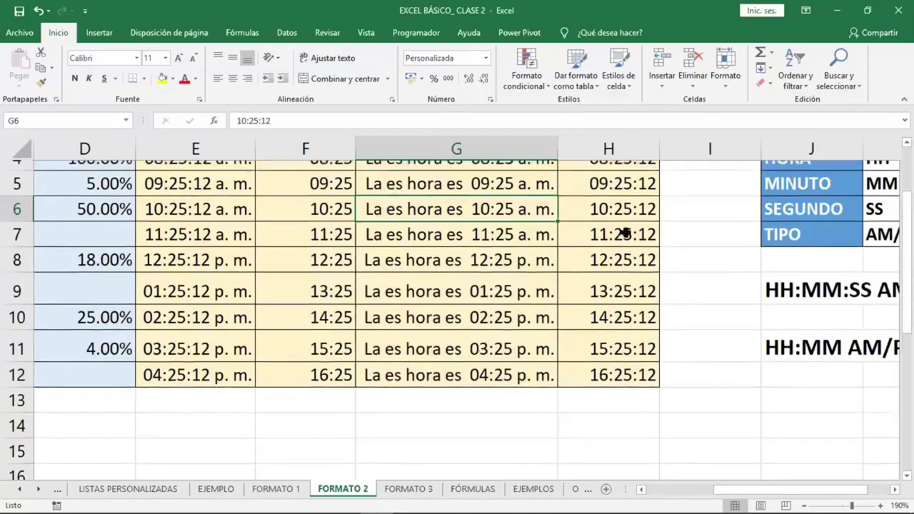
{"action": "scroll", "coordinate": [625, 233], "scroll_direction": "up", "scroll_amount": 1}
{"action": "left_click", "coordinate": [624, 233]}
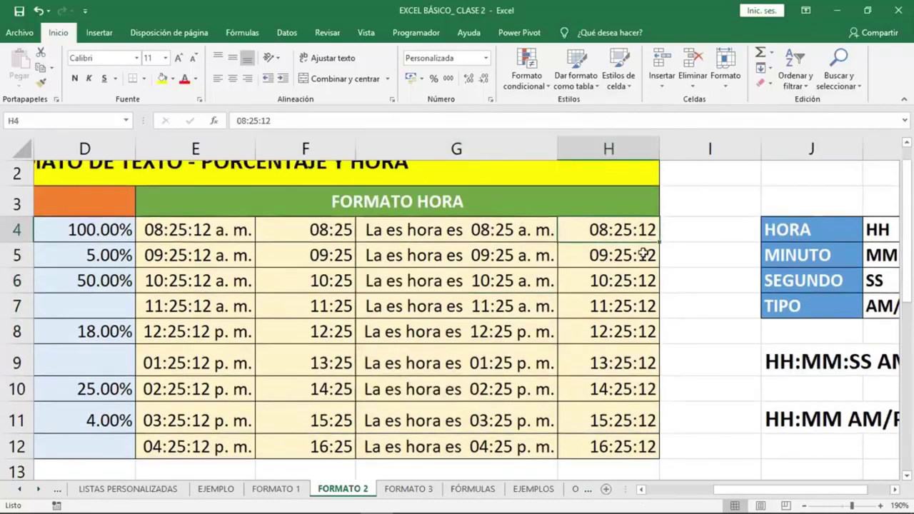
{"action": "scroll", "coordinate": [645, 255], "scroll_direction": "up", "scroll_amount": 1}
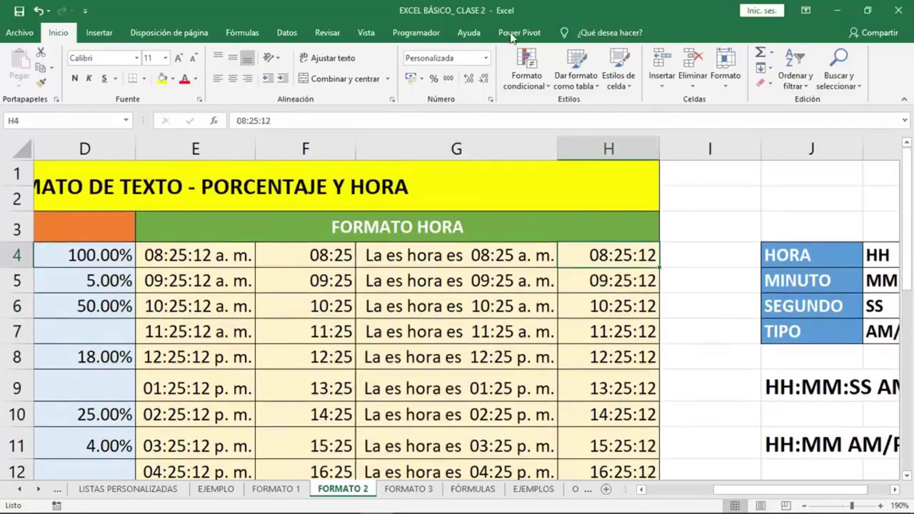
- Select the column H times in H4:H12
{"action": "left_click", "coordinate": [492, 278]}
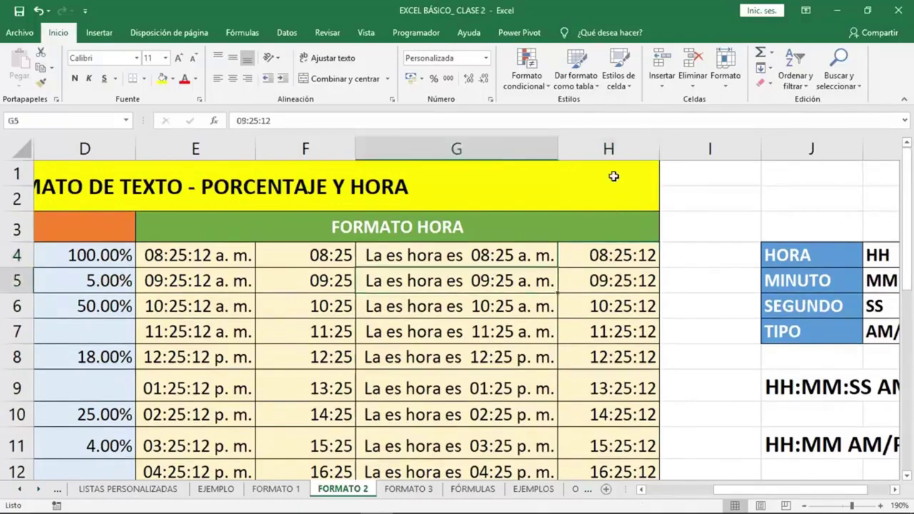
{"action": "scroll", "coordinate": [613, 176], "scroll_direction": "down", "scroll_amount": 1}
{"action": "left_click_drag", "start_coordinate": [614, 174], "coordinate": [613, 343]}
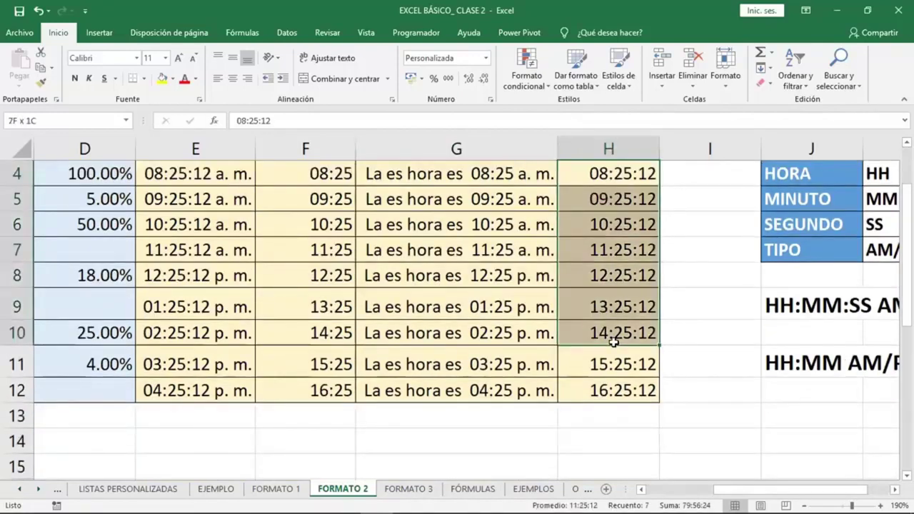
{"action": "left_click_drag", "start_coordinate": [613, 343], "coordinate": [615, 384]}
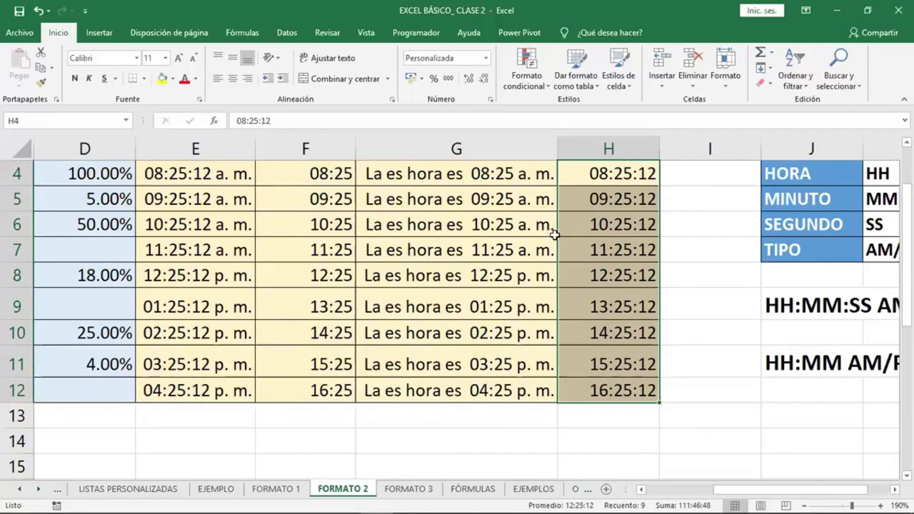
- Enter the custom code h "horas," mm "minutos y" ss "segundos" so times read 8 horas, 25 minutos y 12 segundos
{"action": "left_click", "coordinate": [490, 99]}
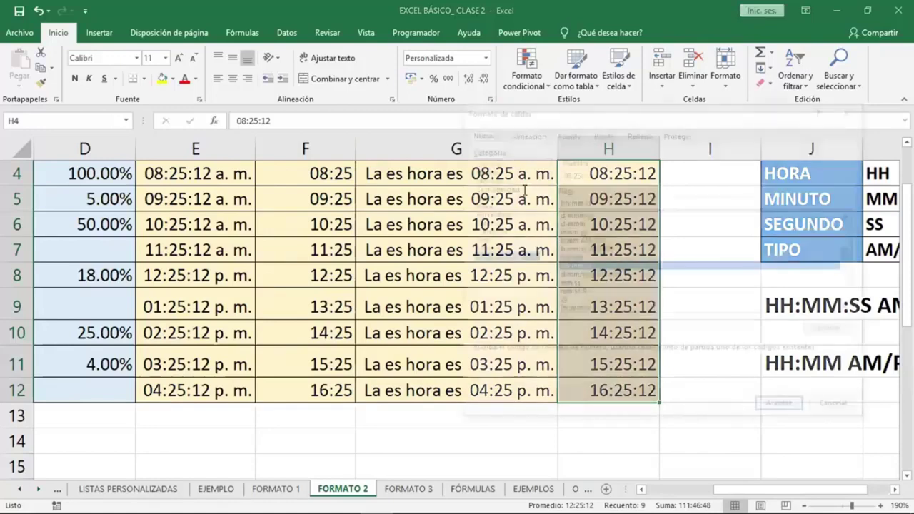
{"action": "key", "text": "BackSpace"}
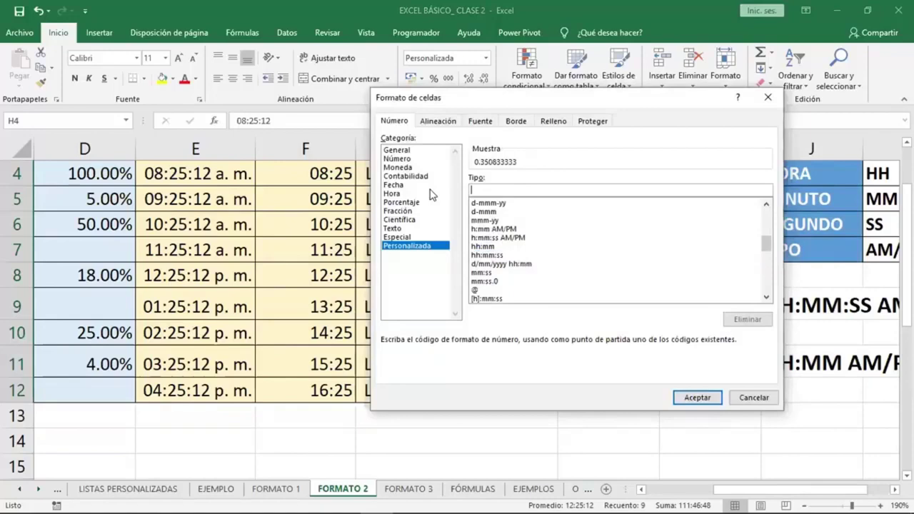
{"action": "type", "text": "hh"}
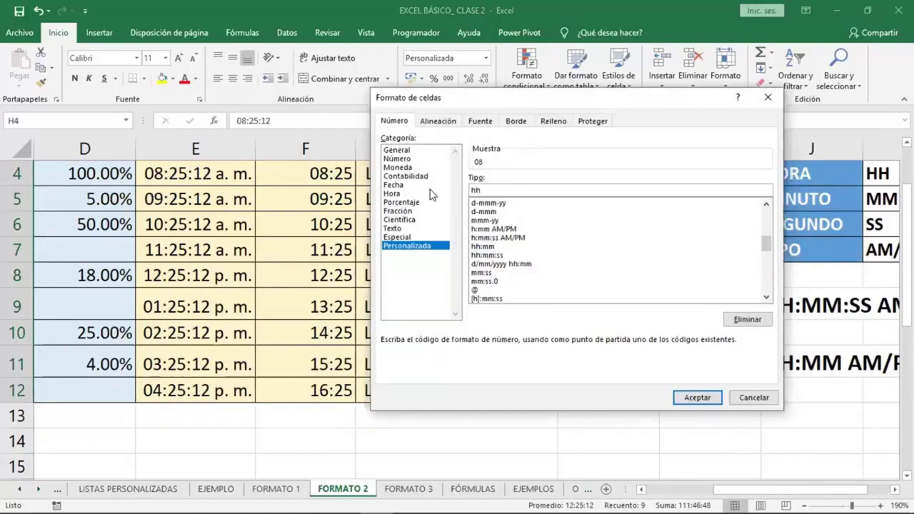
{"action": "key", "text": "BackSpace"}
{"action": "type", "text": "\""}
{"action": "type", "text": "horas"}
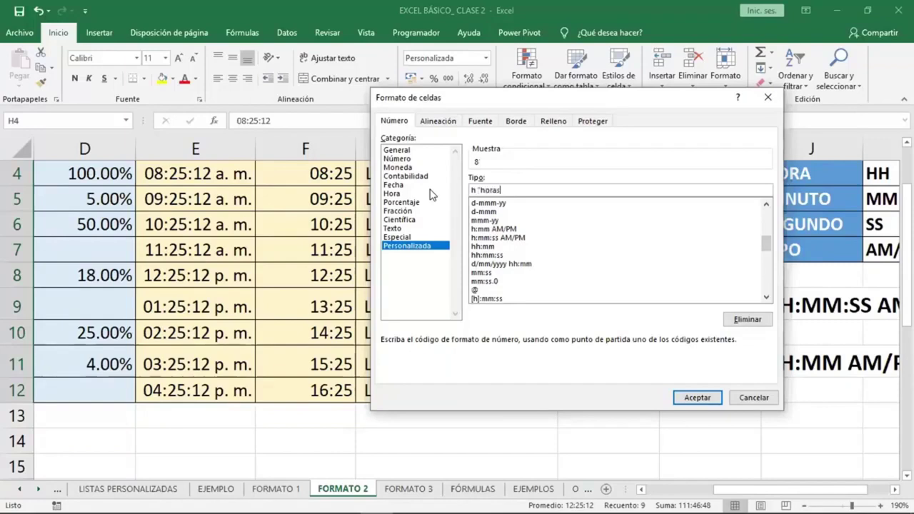
{"action": "type", "text": "\""}
{"action": "type", "text": ","}
{"action": "type", "text": "\""}
{"action": "type", "text": "mm "}
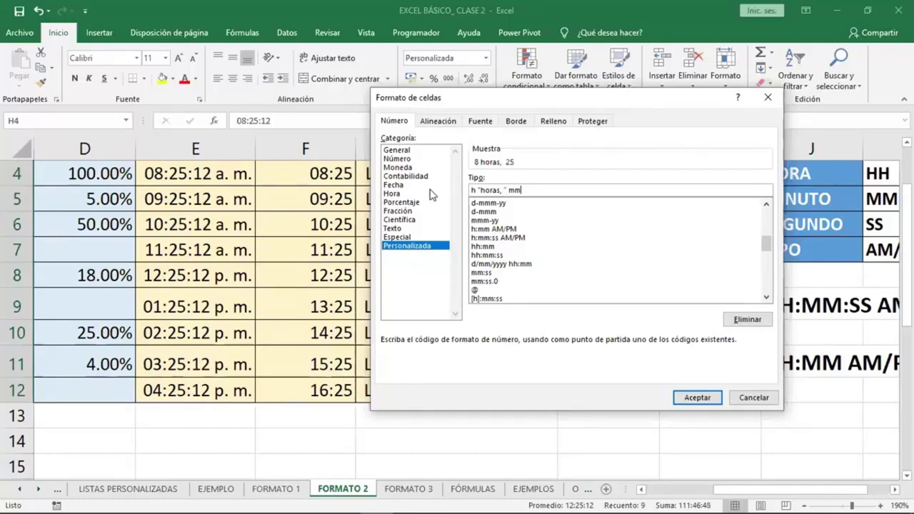
{"action": "type", "text": "\"mi"}
{"action": "type", "text": "nutos"}
{"action": "type", "text": " y"}
{"action": "type", "text": " \""}
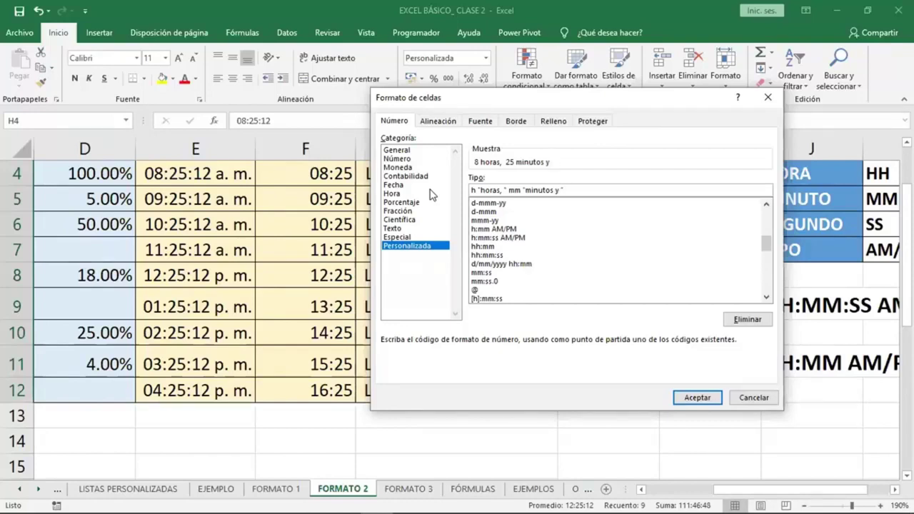
{"action": "key", "text": "BackSpace"}
{"action": "type", "text": "ss "}
{"action": "type", "text": "\"segundos"}
{"action": "type", "text": "\""}
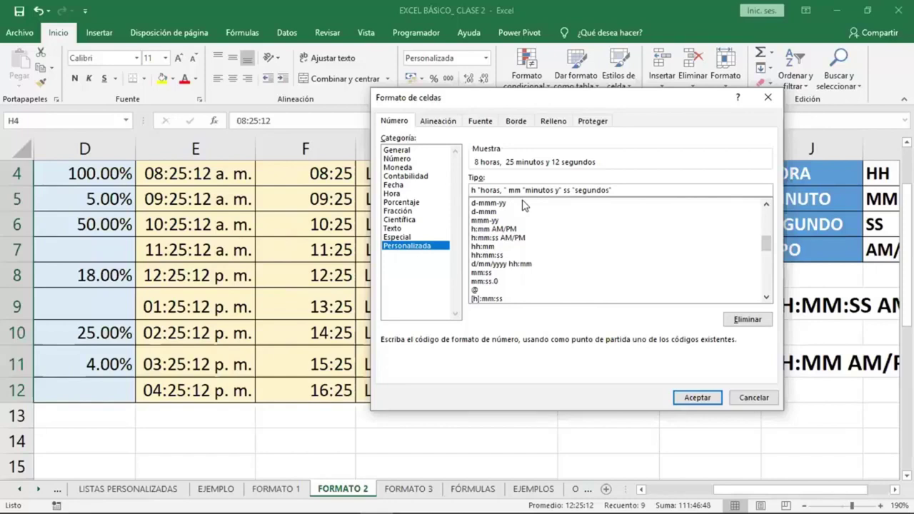
{"action": "key", "text": "BackSpace"}
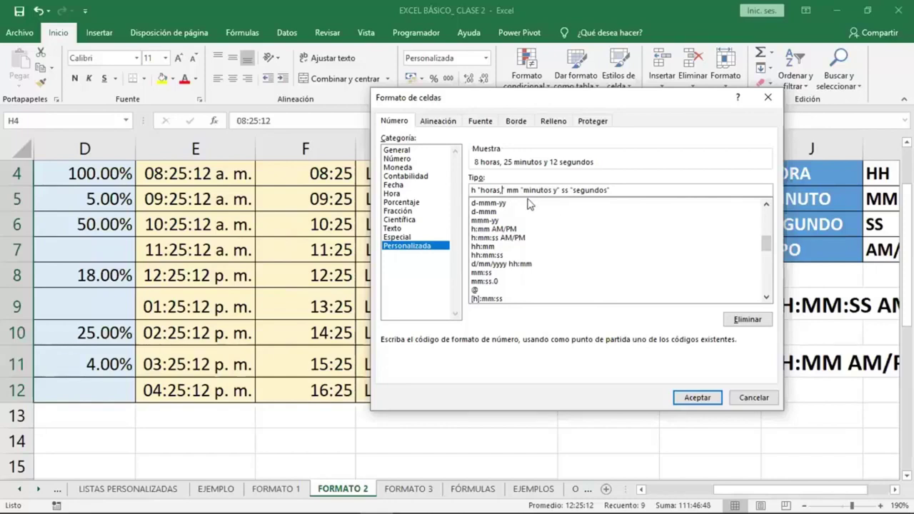
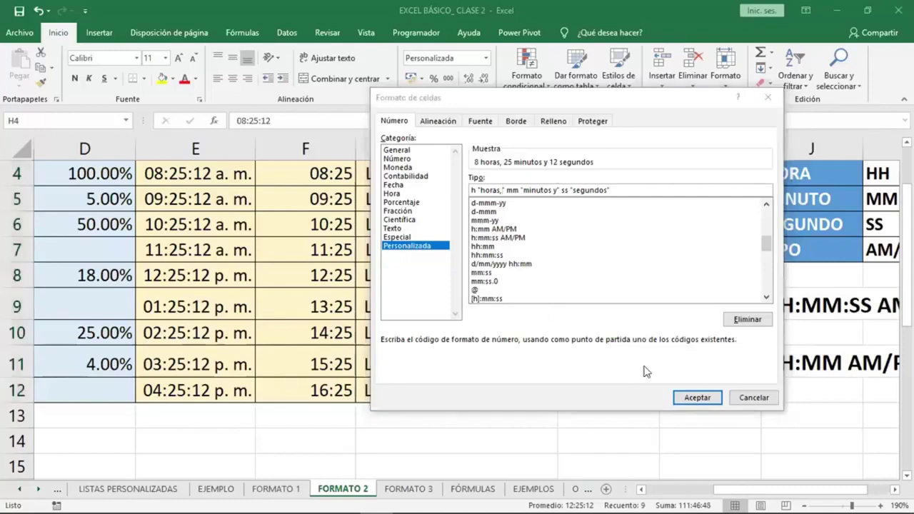
- Apply the custom format h "horas," mm "minutos y" ss "segundos" to column H's times
{"action": "left_click", "coordinate": [682, 388]}
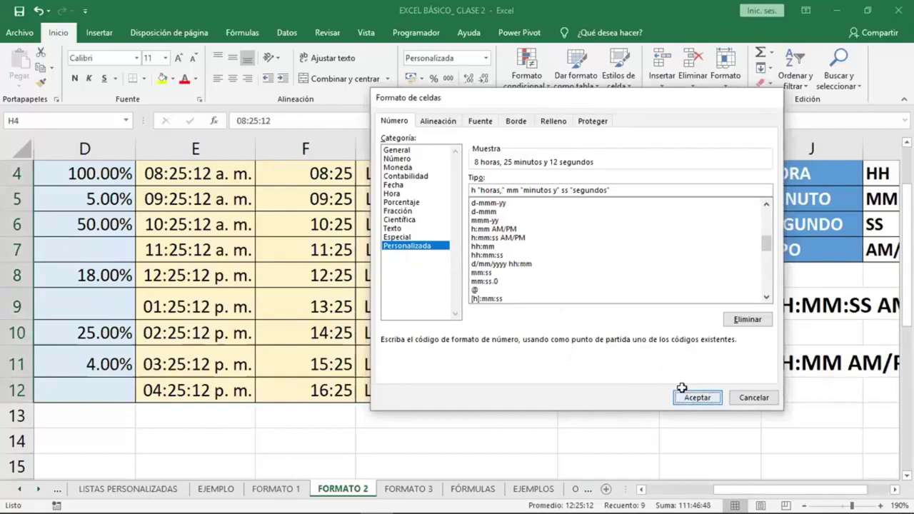
{"action": "key", "text": "Return"}
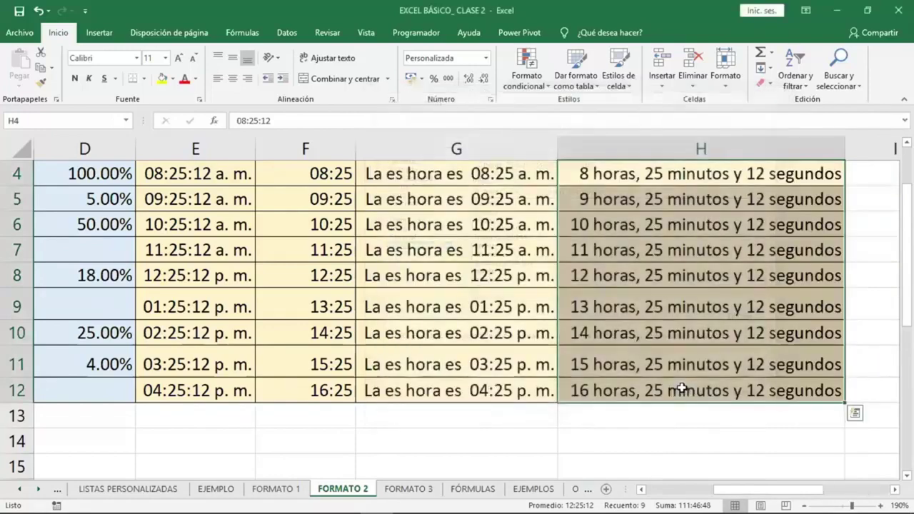
{"action": "left_click", "coordinate": [621, 312]}
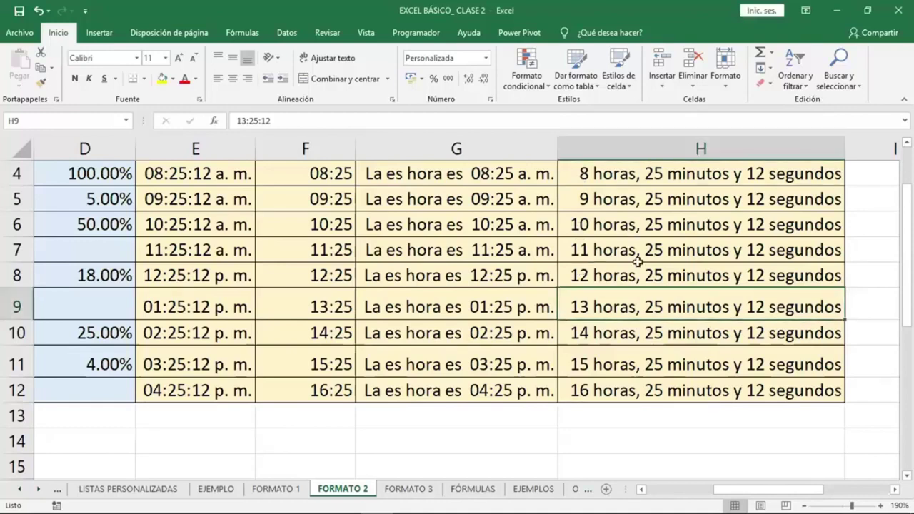
{"action": "scroll", "coordinate": [736, 279], "scroll_direction": "up", "scroll_amount": 1}
{"action": "scroll", "coordinate": [756, 280], "scroll_direction": "up", "scroll_amount": 1}
{"action": "type", "text": "9:50:"}
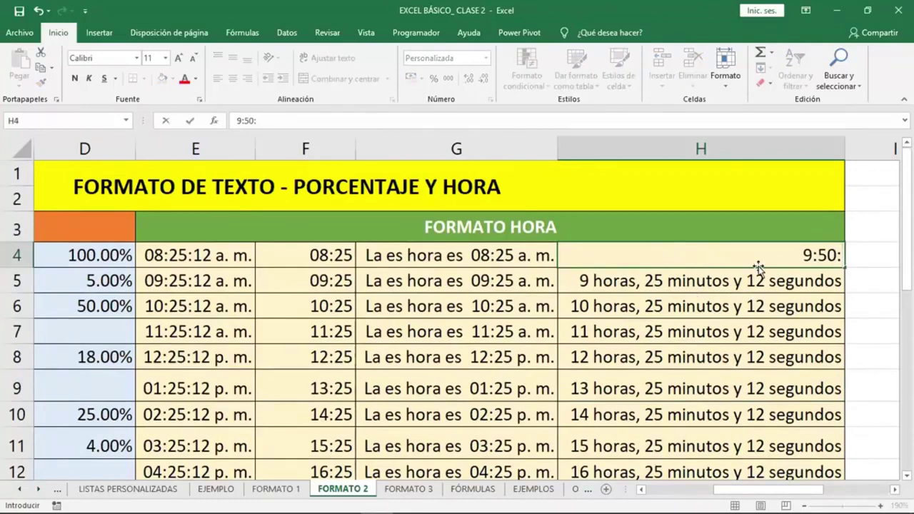
- Finish H4 as 09:50:11 so it reads 9 horas, 50 minutos y 11 segundos
{"action": "type", "text": "11"}
{"action": "key", "text": "ctrl+Return"}
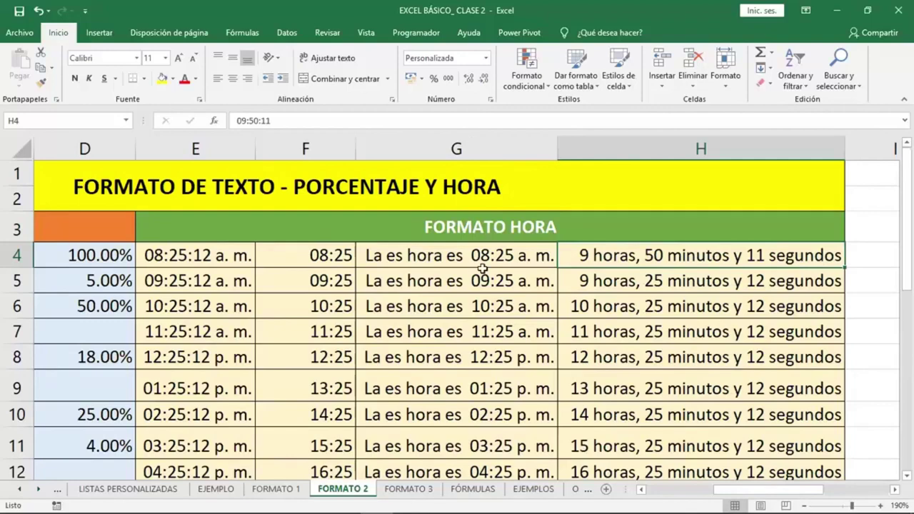
{"action": "key", "text": "Down"}
{"action": "key", "text": "Down"}
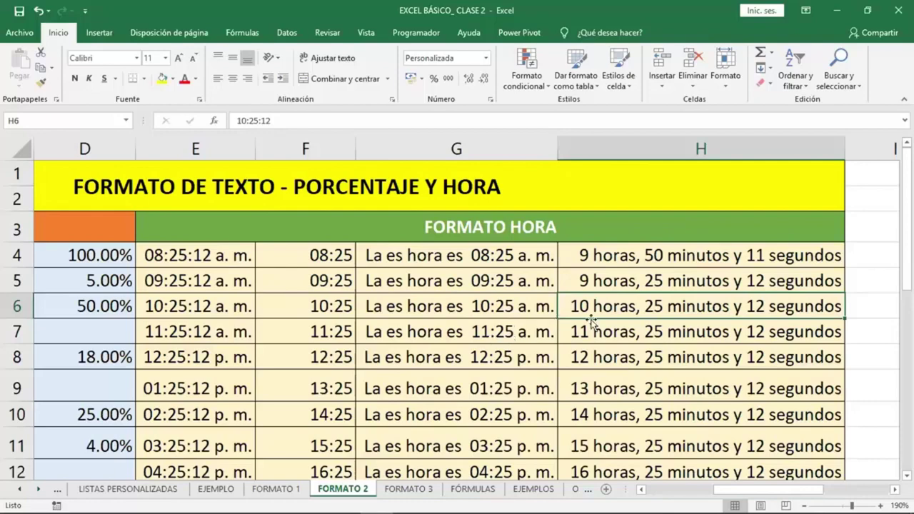
- Enter 08:22:12 in an empty cell below the table and move it to G17
{"action": "scroll", "coordinate": [591, 323], "scroll_direction": "down", "scroll_amount": 7}
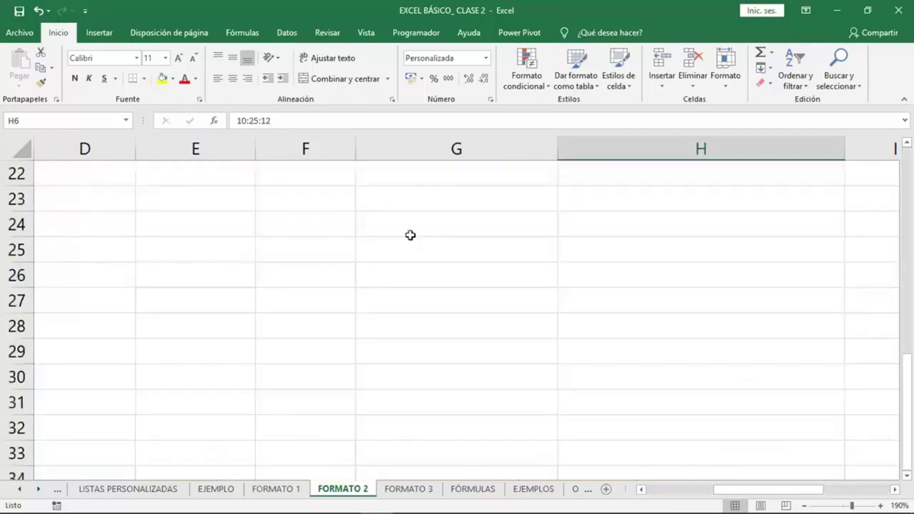
{"action": "left_click", "coordinate": [427, 233]}
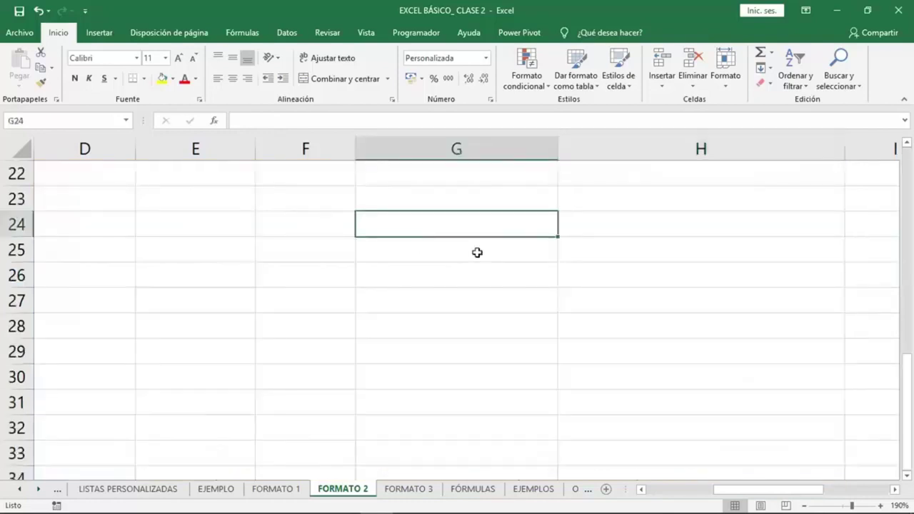
{"action": "type", "text": "08:"}
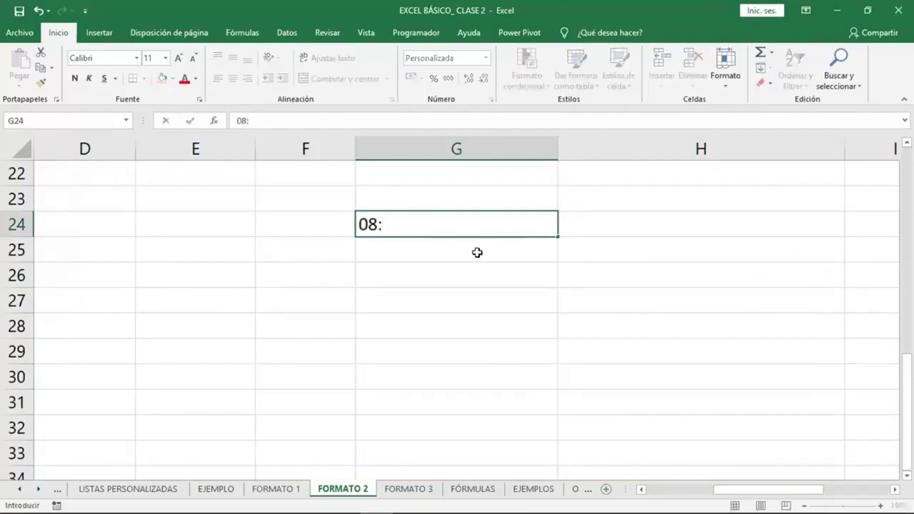
{"action": "type", "text": "22"}
{"action": "type", "text": ":"}
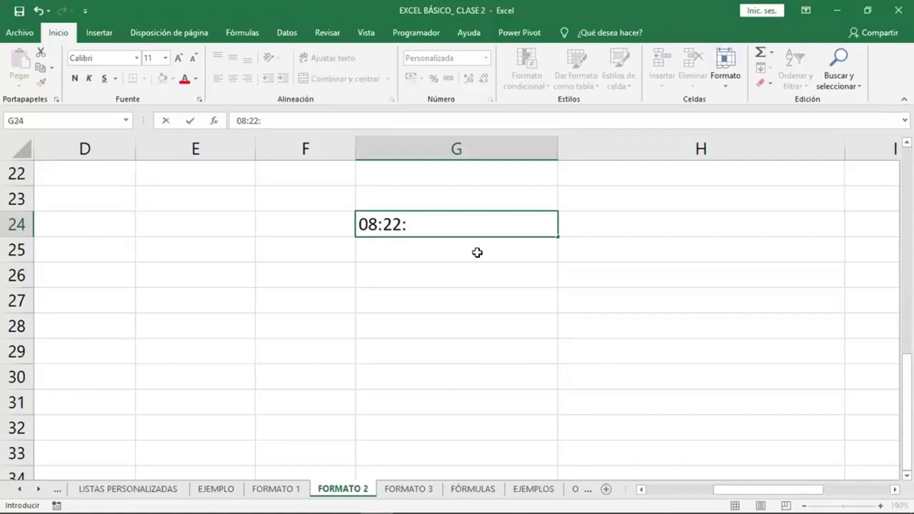
{"action": "type", "text": "12"}
{"action": "key", "text": "Return"}
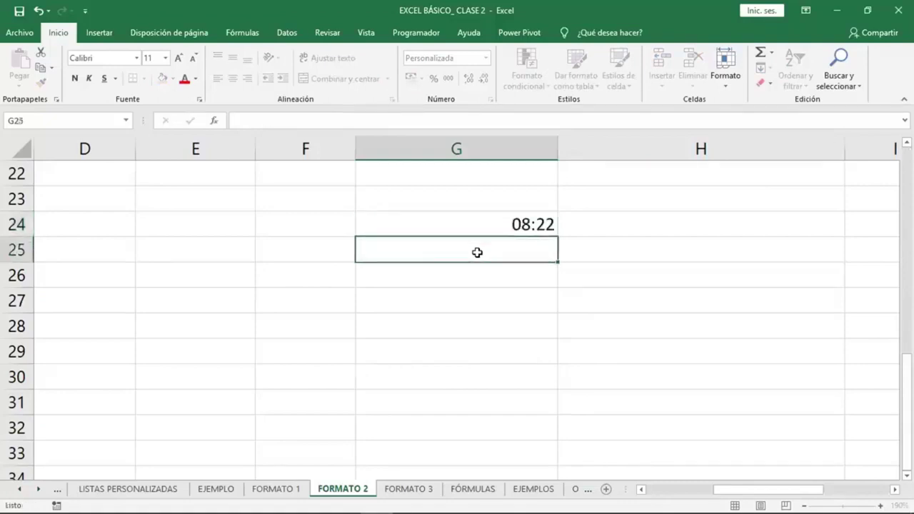
{"action": "left_click", "coordinate": [489, 225]}
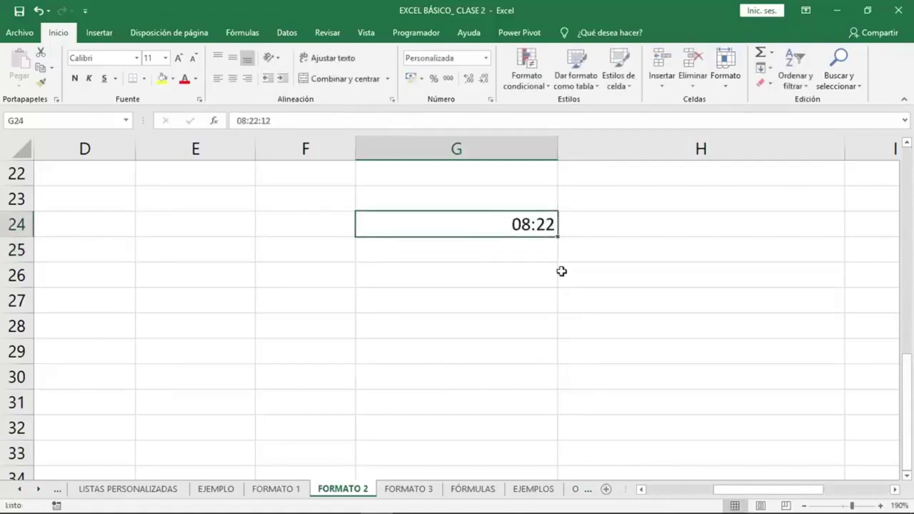
{"action": "scroll", "coordinate": [561, 271], "scroll_direction": "up", "scroll_amount": 1}
{"action": "scroll", "coordinate": [562, 272], "scroll_direction": "up", "scroll_amount": 3}
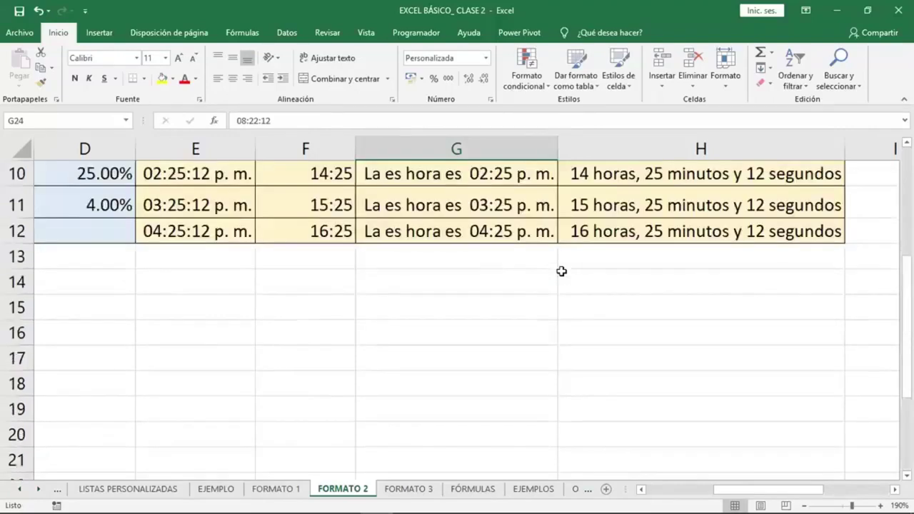
{"action": "scroll", "coordinate": [561, 272], "scroll_direction": "down", "scroll_amount": 2, "text": "ctrl"}
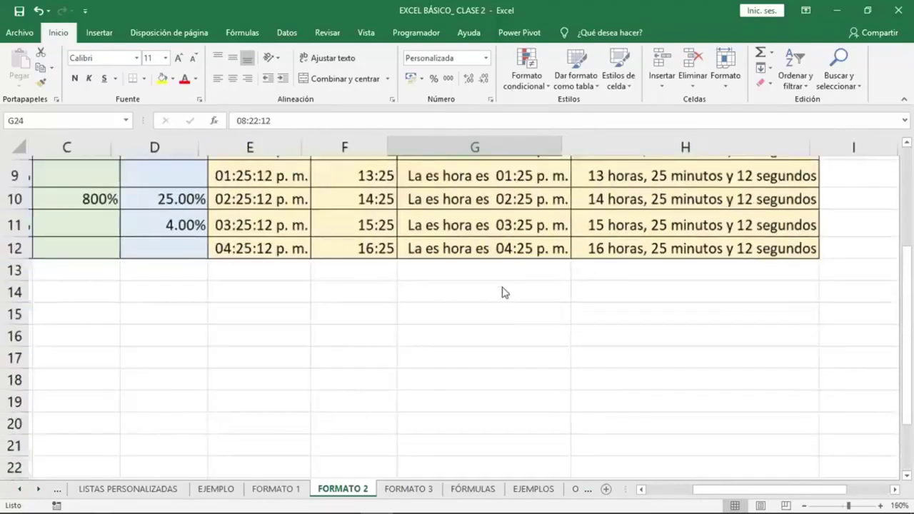
{"action": "scroll", "coordinate": [502, 292], "scroll_direction": "down", "scroll_amount": 3, "text": "ctrl"}
{"action": "left_click_drag", "start_coordinate": [599, 213], "coordinate": [602, 216]}
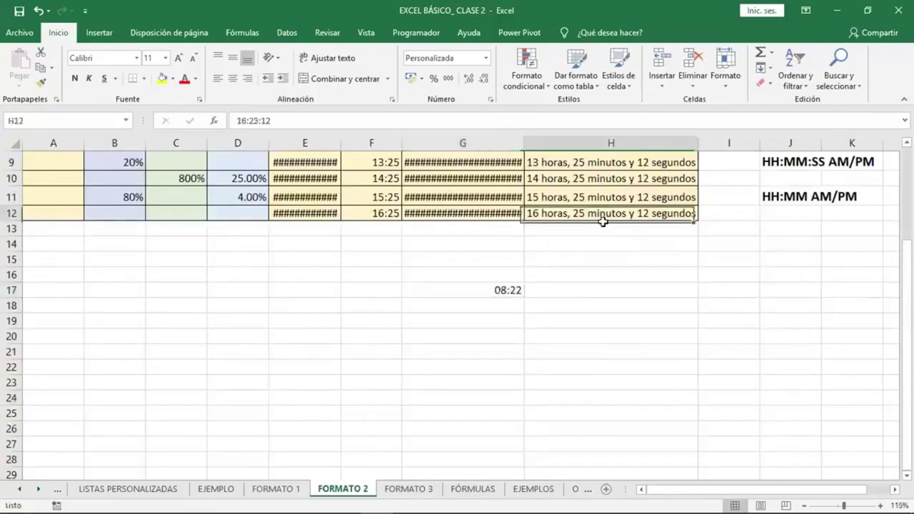
- Paint H12's hours-minutes-seconds format onto G17 and widen column G to fit
{"action": "left_click", "coordinate": [41, 82]}
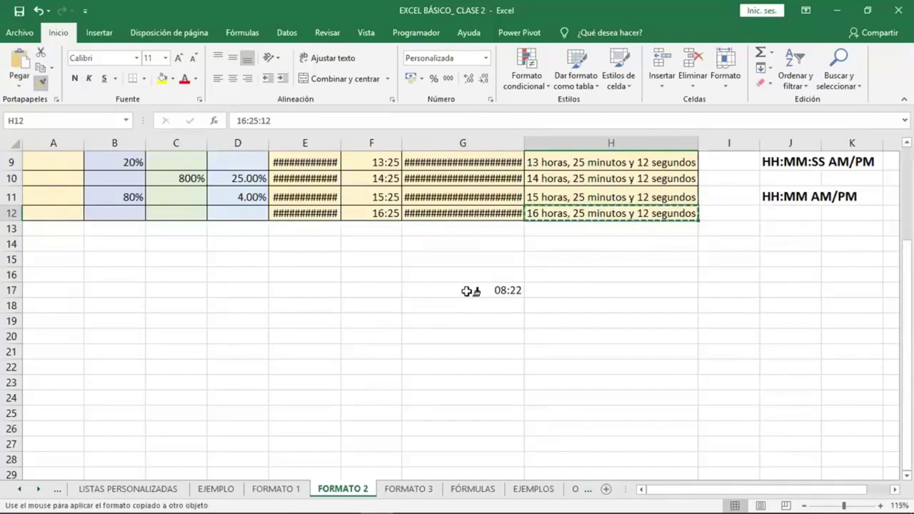
{"action": "left_click", "coordinate": [509, 289]}
{"action": "left_click_drag", "start_coordinate": [545, 147], "coordinate": [580, 141]}
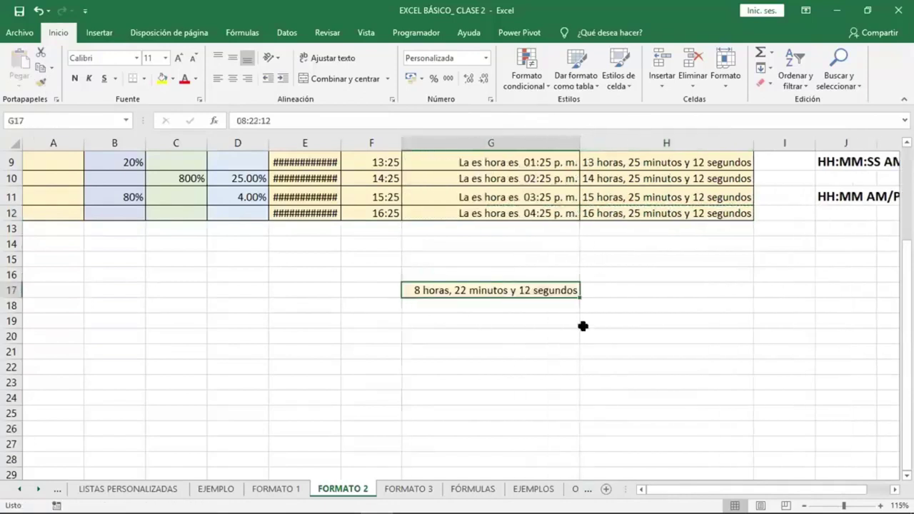
{"action": "left_click", "coordinate": [532, 216]}
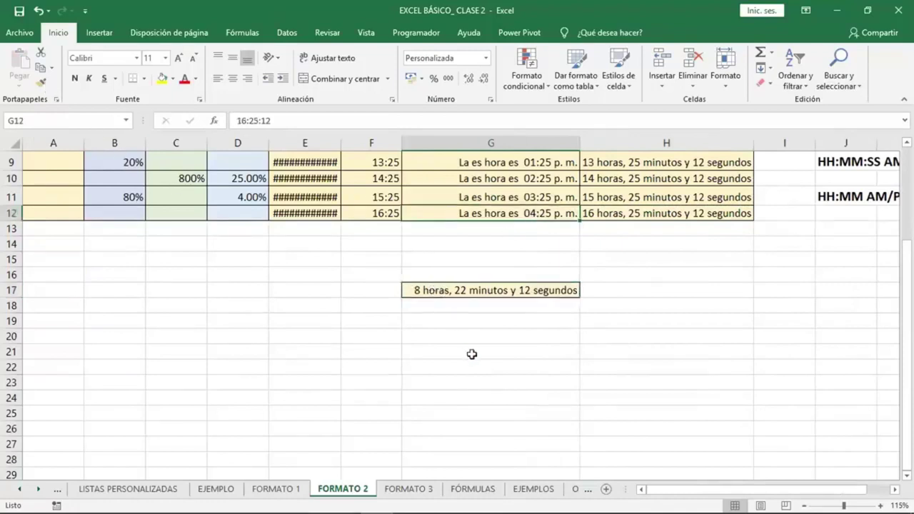
- Paint F12's hours-minutes format, then E11's a. m./p. m. format onto G17, autofitting column E
{"action": "left_click", "coordinate": [397, 214]}
{"action": "left_click", "coordinate": [41, 82]}
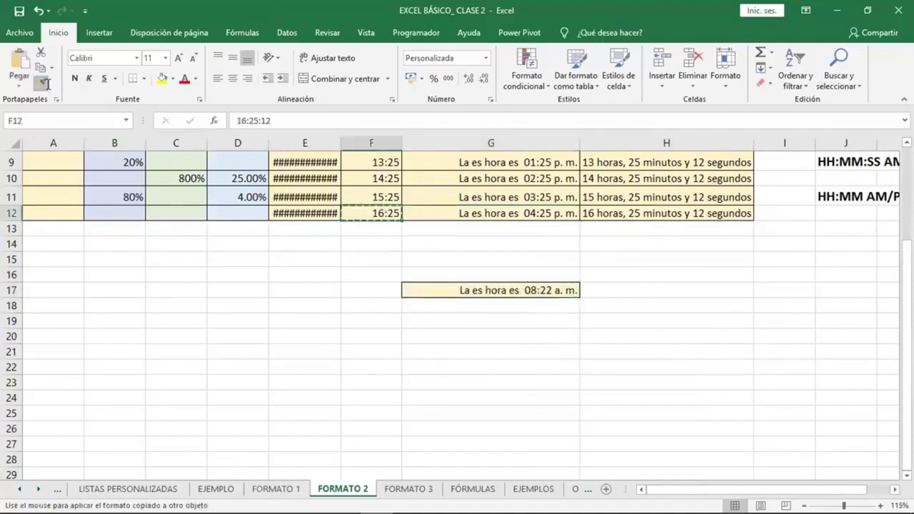
{"action": "left_click", "coordinate": [450, 290]}
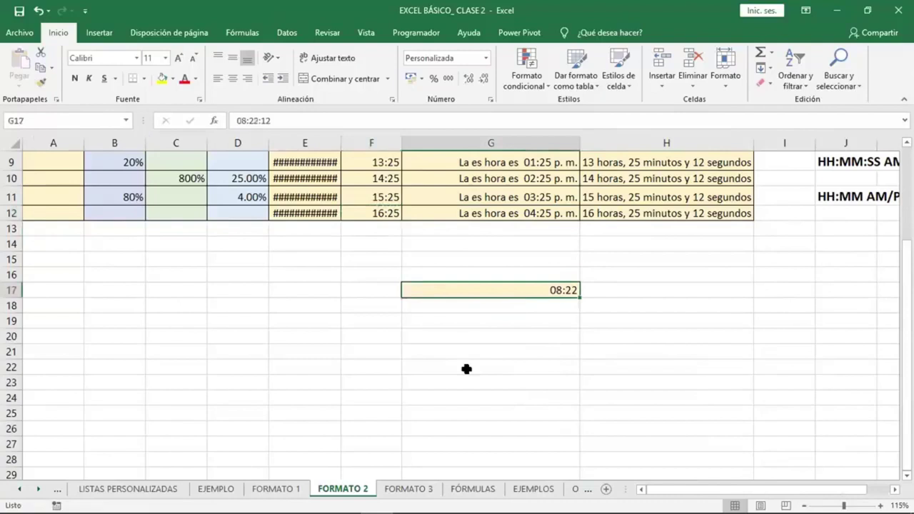
{"action": "double_click", "coordinate": [343, 138]}
{"action": "left_click", "coordinate": [335, 197]}
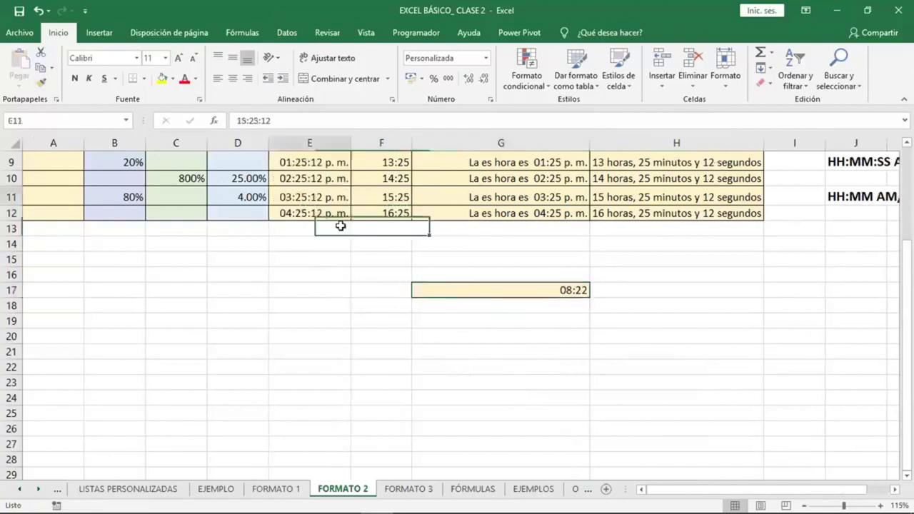
{"action": "left_click", "coordinate": [43, 83]}
{"action": "left_click", "coordinate": [469, 287]}
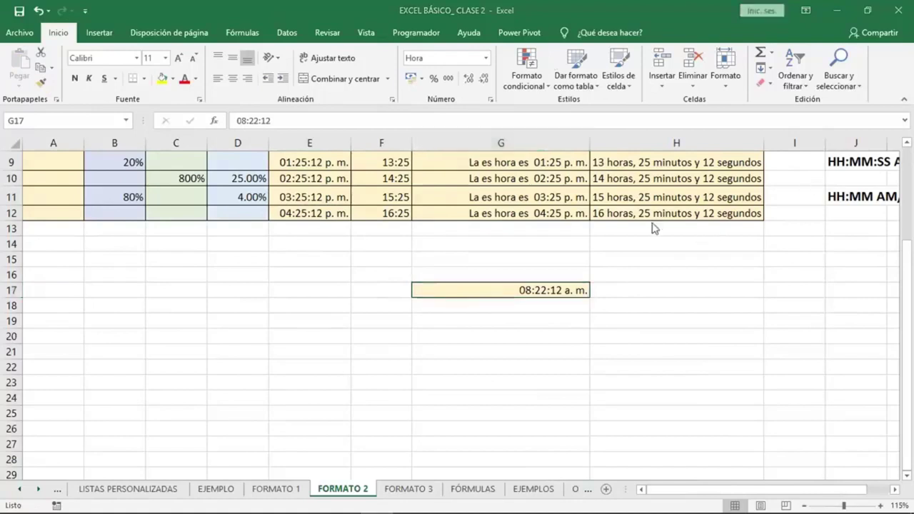
- Enter 08:25:30 in G14 and pick up H12's hours-minutes-seconds format with Format Painter
{"action": "left_click", "coordinate": [508, 244]}
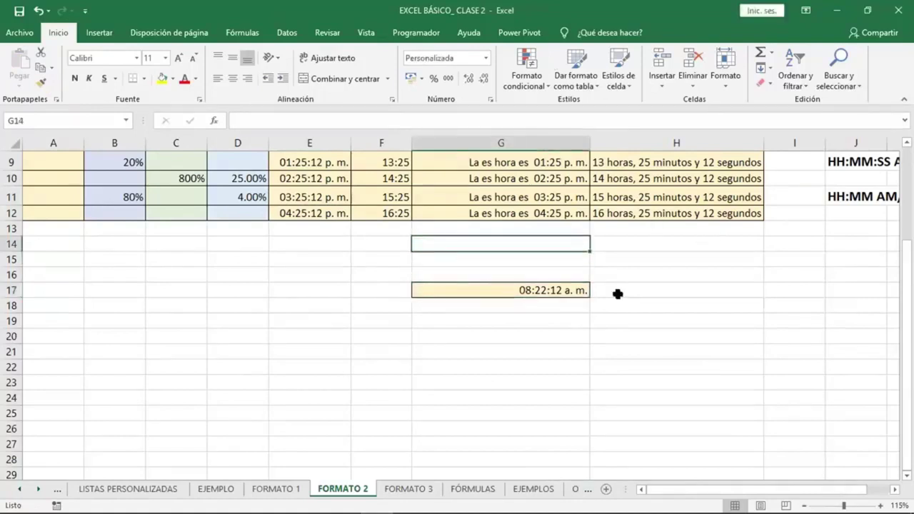
{"action": "type", "text": "08"}
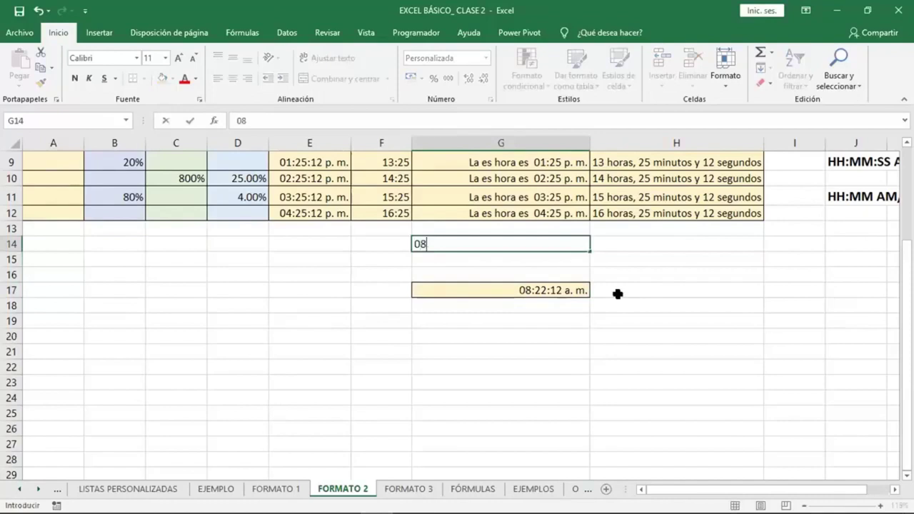
{"action": "type", "text": ":"}
{"action": "type", "text": "25"}
{"action": "type", "text": ":"}
{"action": "type", "text": "3"}
{"action": "type", "text": "0"}
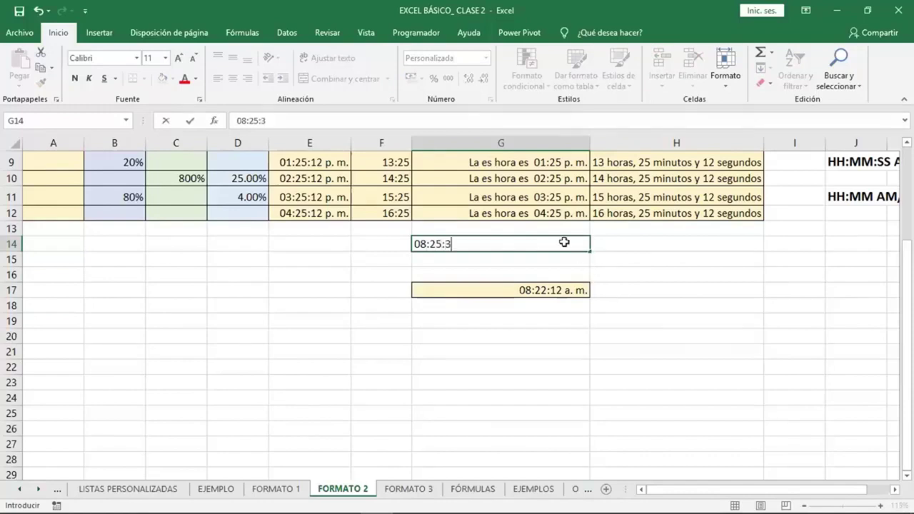
{"action": "left_click", "coordinate": [565, 240]}
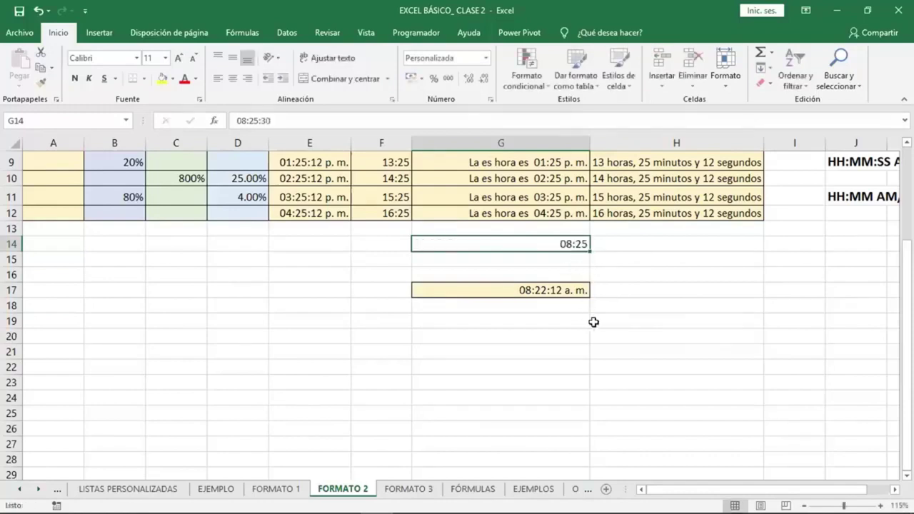
{"action": "left_click", "coordinate": [638, 215]}
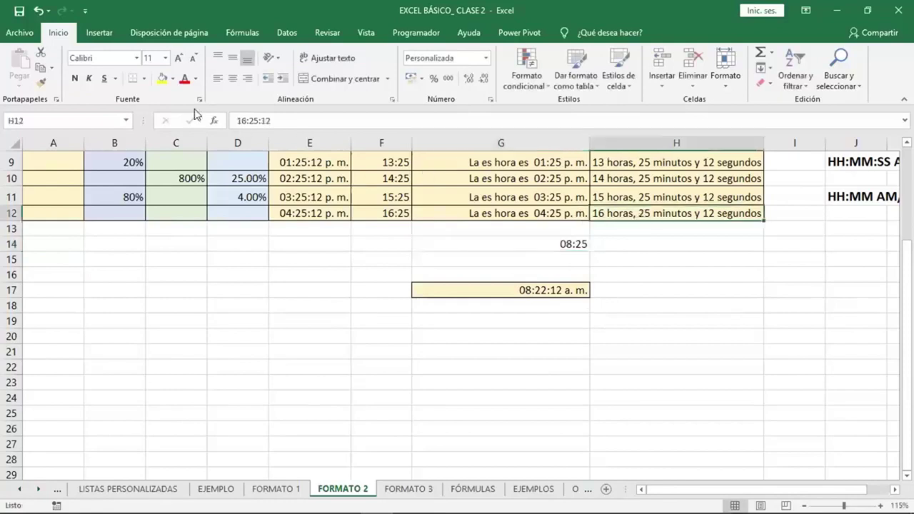
{"action": "left_click", "coordinate": [41, 82]}
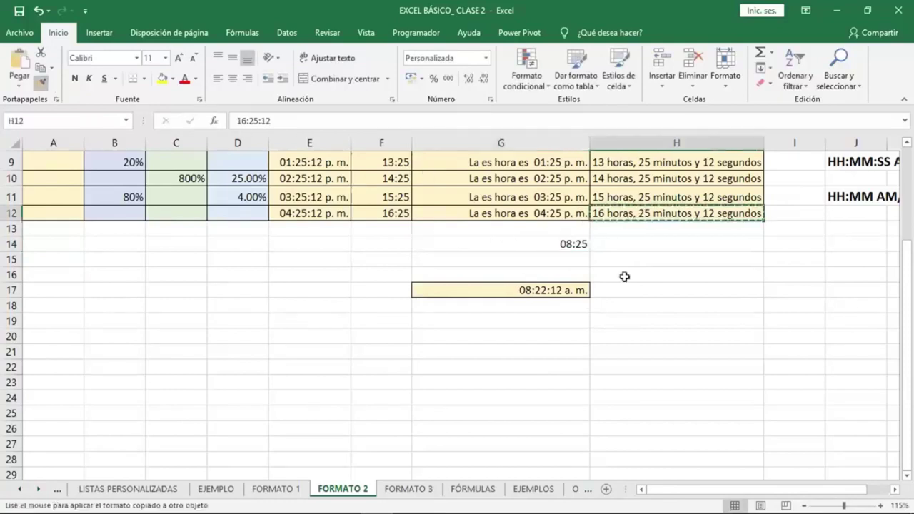
- Paint the format onto G14 so it reads 8 horas, 25 minutos y 30 segundos
{"action": "left_click", "coordinate": [500, 243]}
{"action": "left_click", "coordinate": [637, 275]}
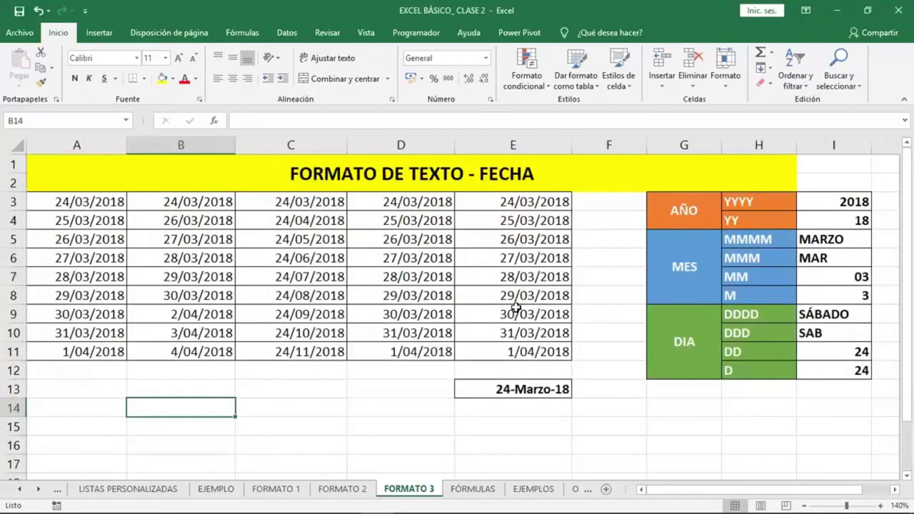
{"action": "left_click_drag", "start_coordinate": [103, 207], "coordinate": [114, 353]}
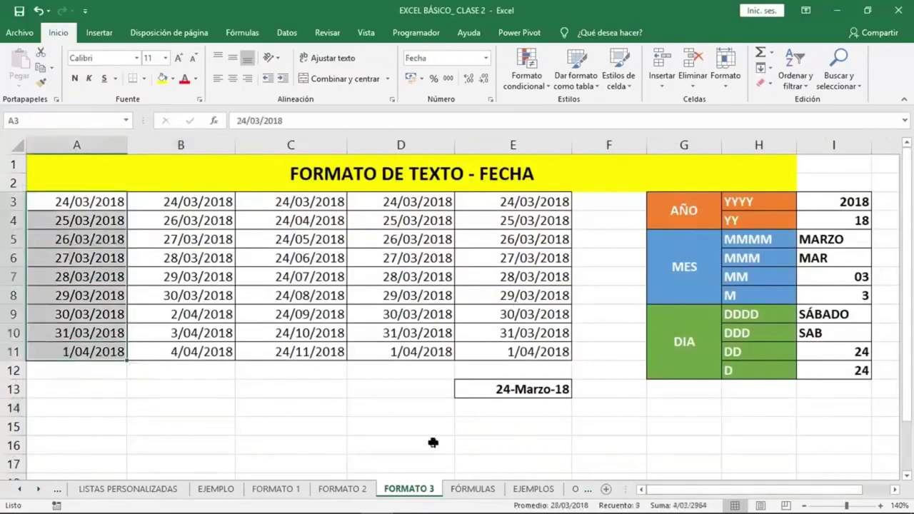
{"action": "left_click", "coordinate": [315, 420]}
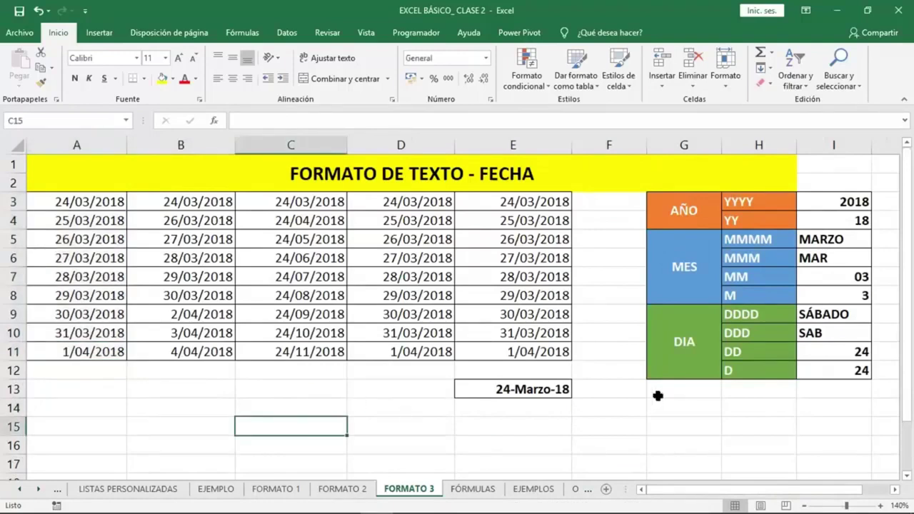
{"action": "left_click_drag", "start_coordinate": [698, 216], "coordinate": [824, 236]}
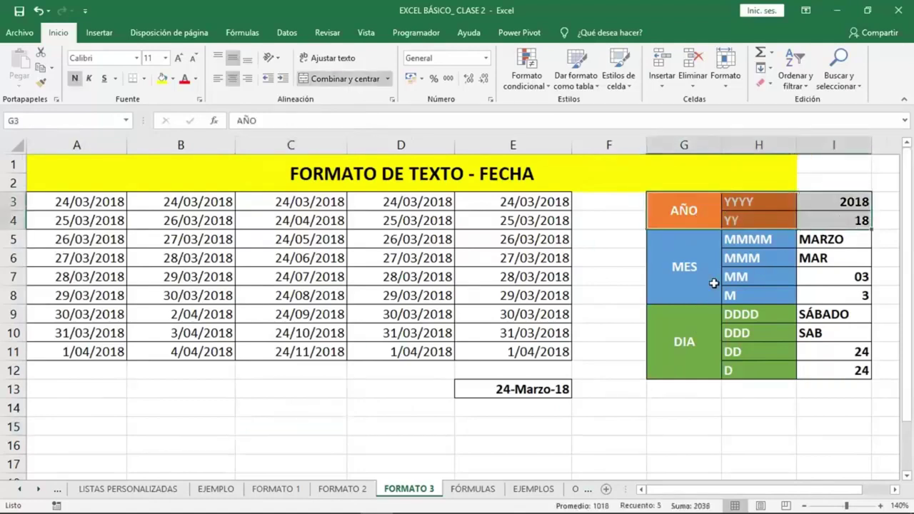
{"action": "left_click_drag", "start_coordinate": [718, 282], "coordinate": [800, 295]}
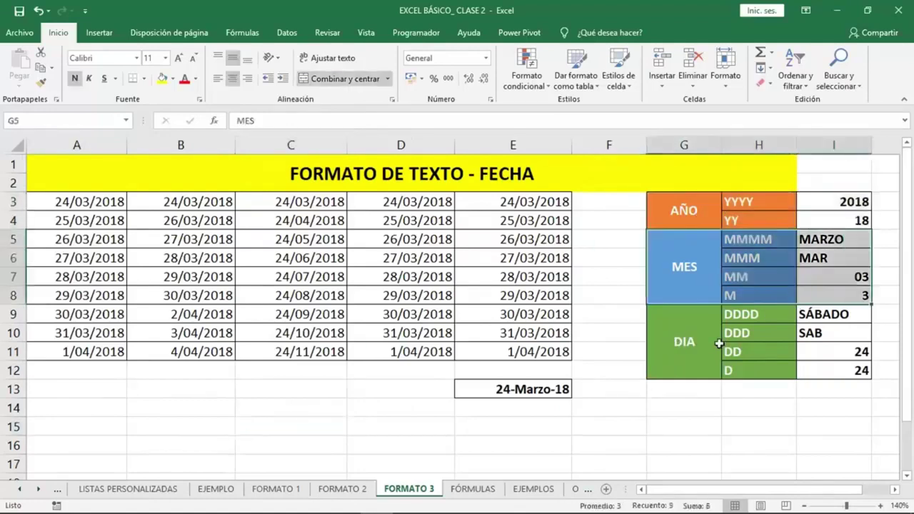
{"action": "left_click_drag", "start_coordinate": [691, 342], "coordinate": [832, 350]}
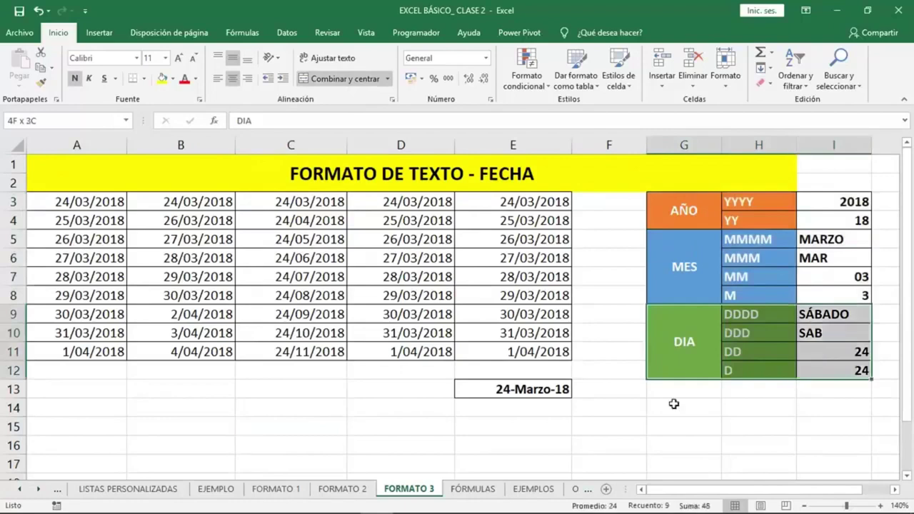
{"action": "left_click", "coordinate": [673, 404]}
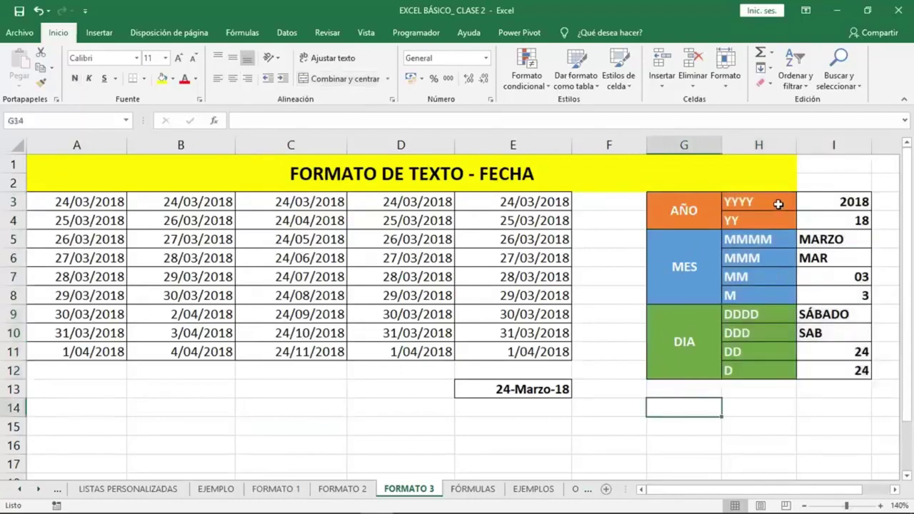
{"action": "left_click", "coordinate": [843, 205]}
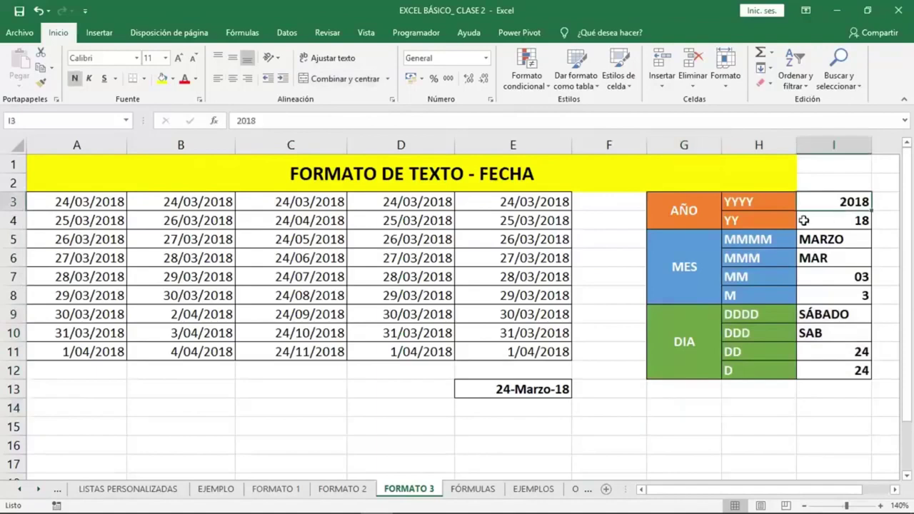
{"action": "left_click", "coordinate": [773, 204]}
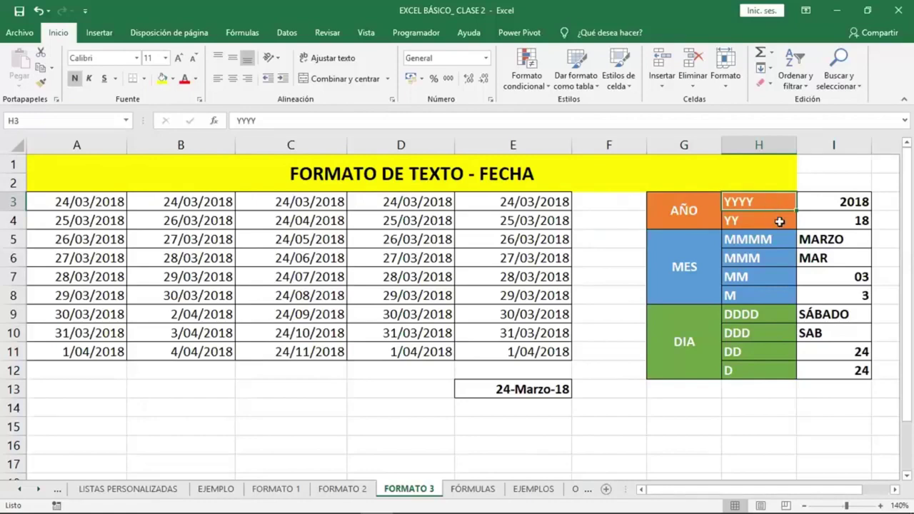
{"action": "left_click", "coordinate": [777, 220]}
{"action": "left_click", "coordinate": [828, 221]}
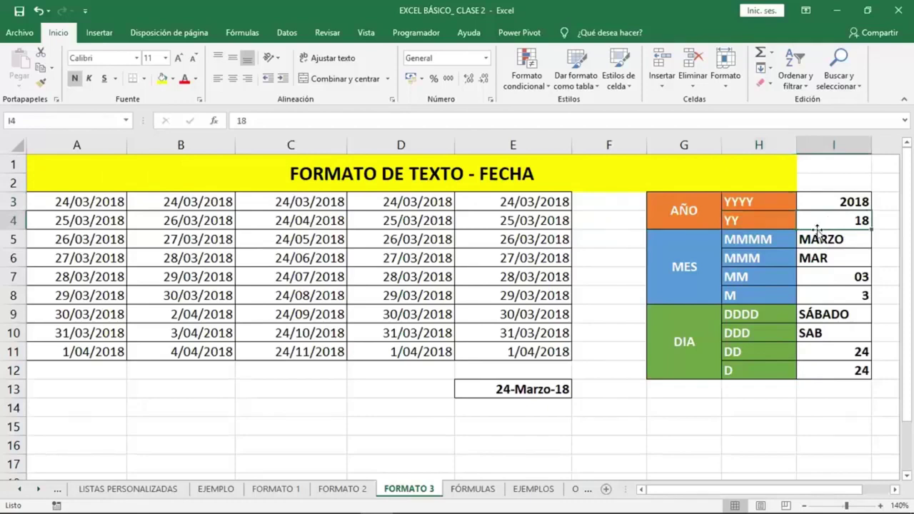
{"action": "left_click", "coordinate": [773, 240]}
{"action": "left_click", "coordinate": [816, 245]}
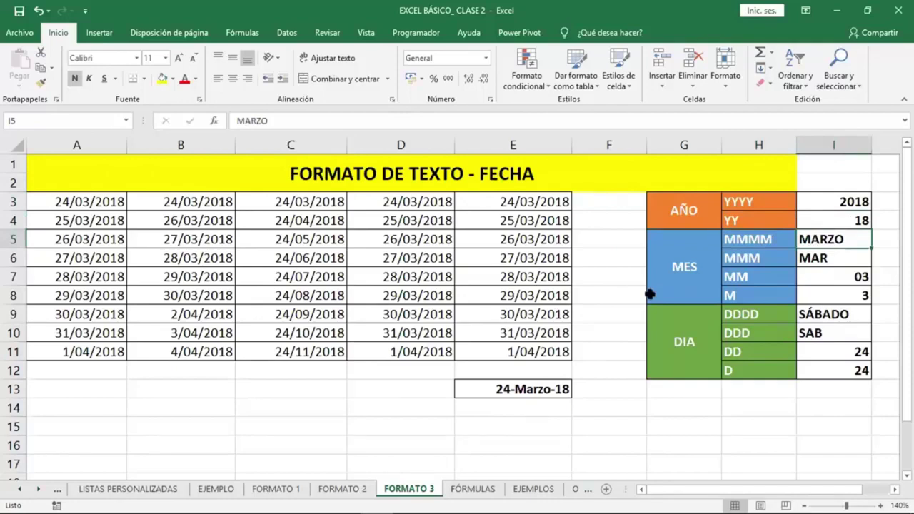
{"action": "left_click", "coordinate": [745, 241]}
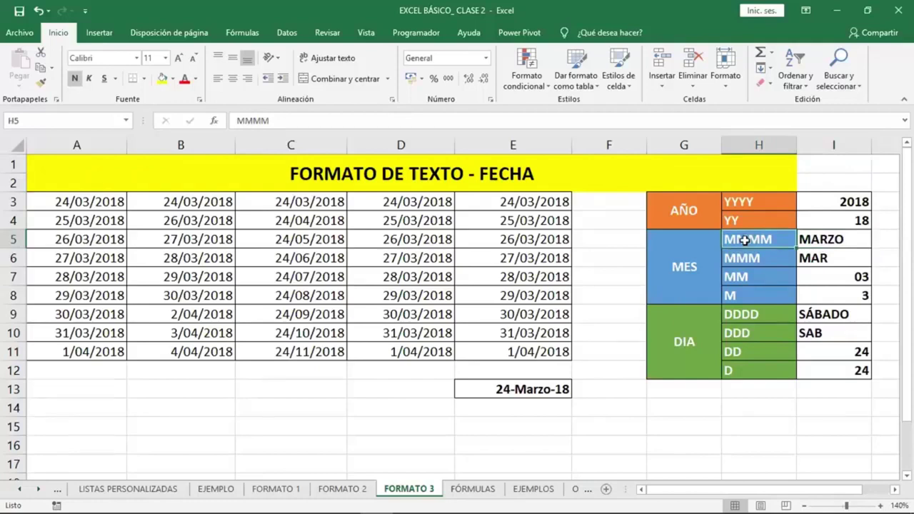
{"action": "left_click", "coordinate": [773, 263]}
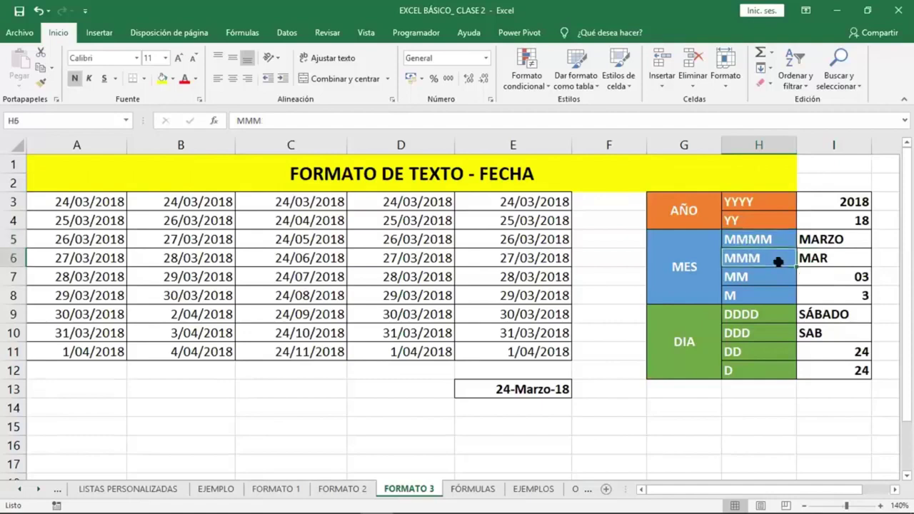
{"action": "left_click", "coordinate": [841, 260]}
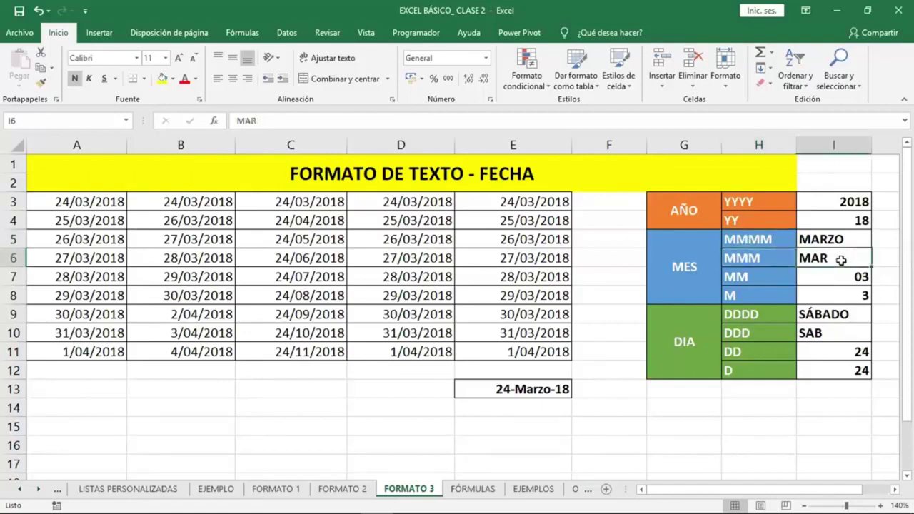
{"action": "left_click", "coordinate": [832, 275]}
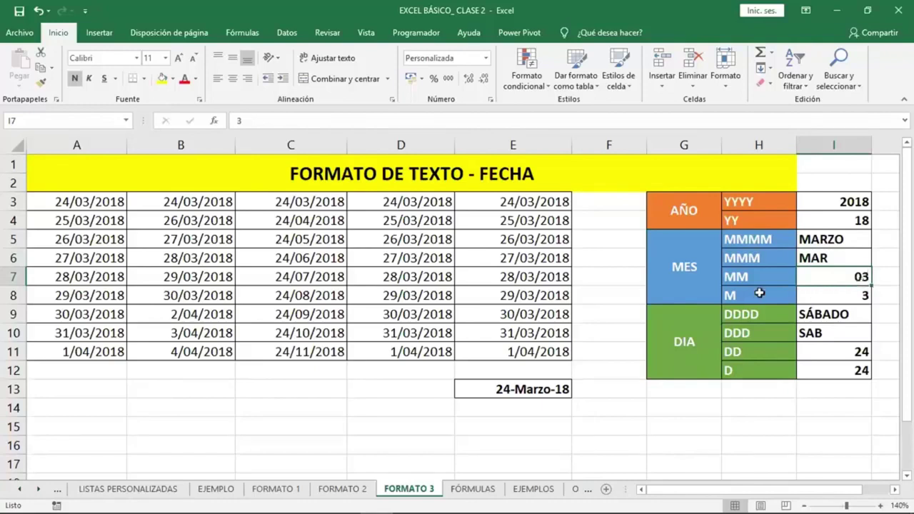
{"action": "left_click", "coordinate": [815, 296]}
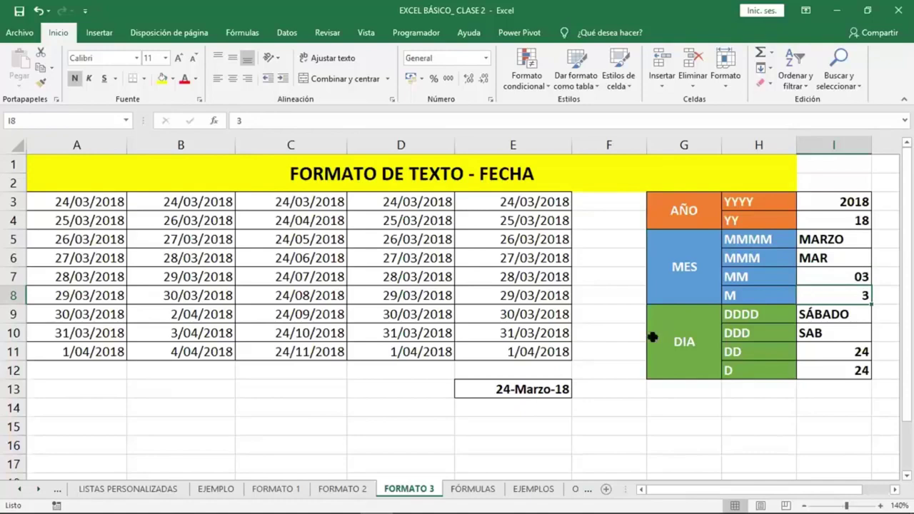
{"action": "left_click", "coordinate": [771, 318]}
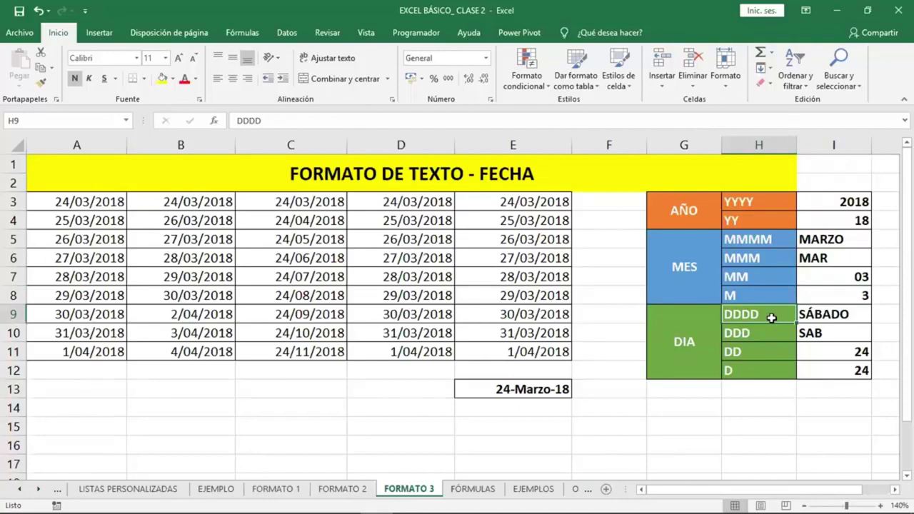
{"action": "left_click", "coordinate": [839, 333]}
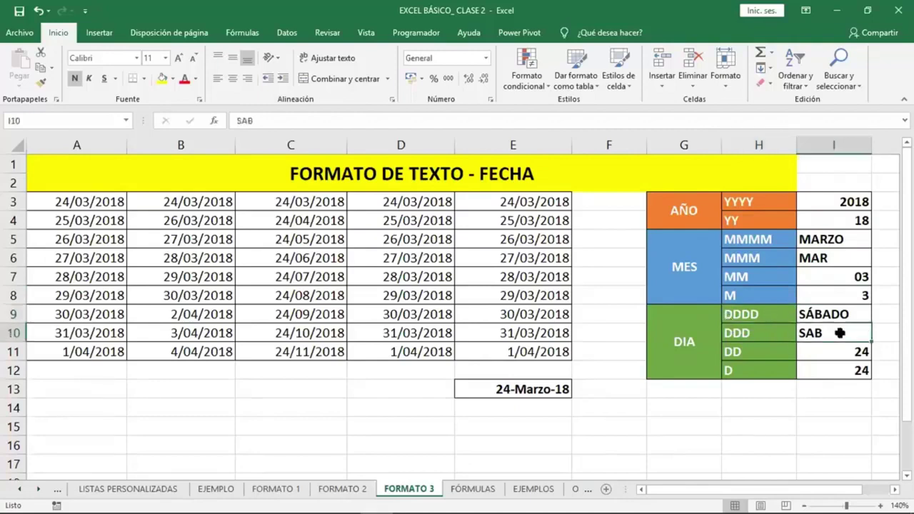
{"action": "left_click", "coordinate": [779, 352]}
{"action": "left_click", "coordinate": [832, 353]}
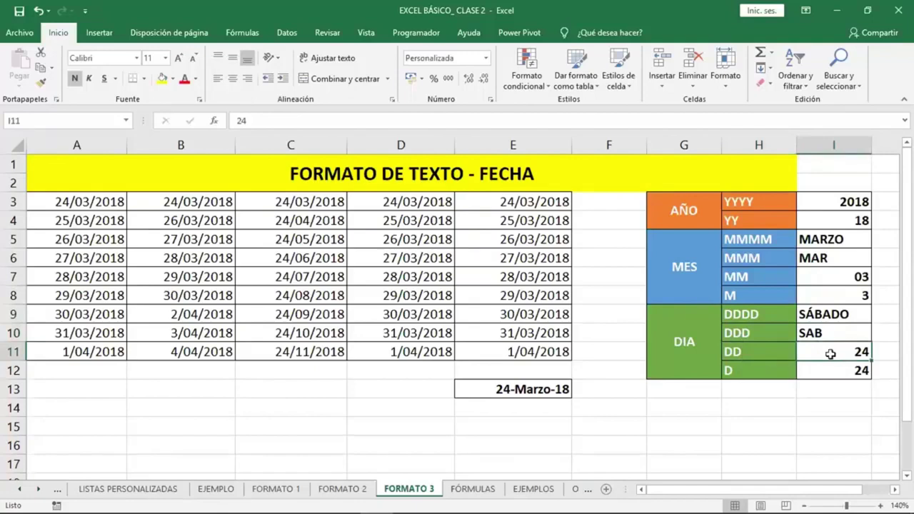
{"action": "key", "text": "Down"}
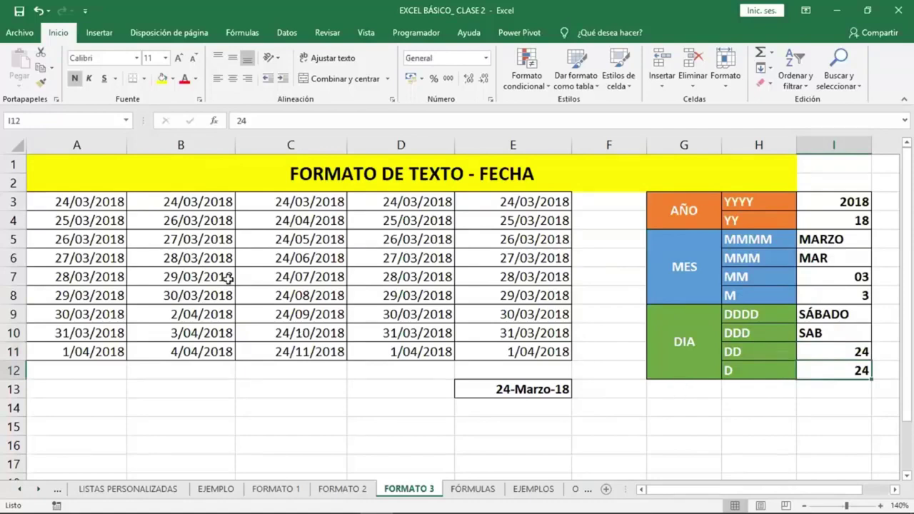
- Format A3:A11 as Fecha larga and set column A's width to 27
{"action": "left_click_drag", "start_coordinate": [112, 202], "coordinate": [106, 348]}
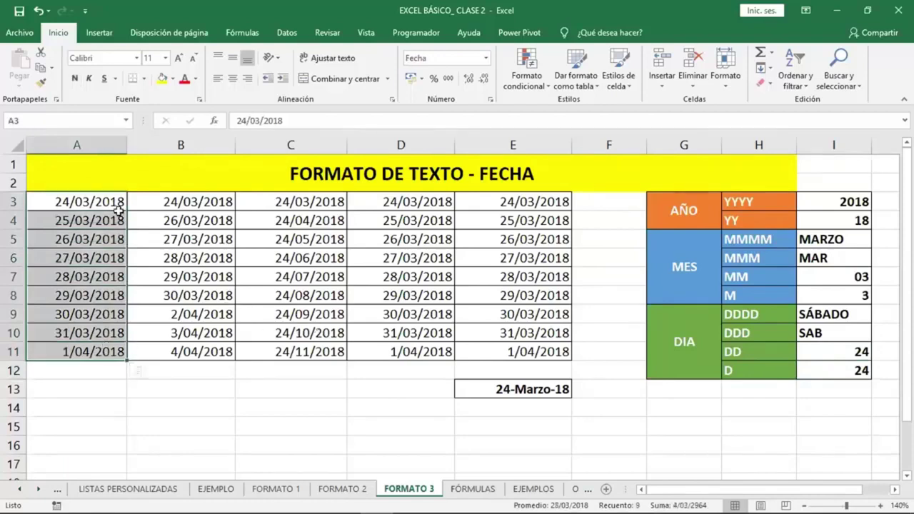
{"action": "left_click", "coordinate": [486, 58]}
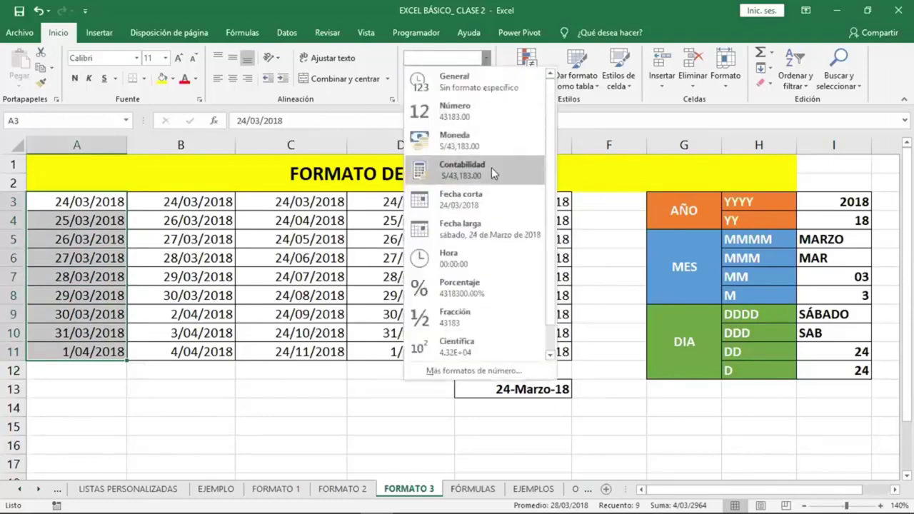
{"action": "key", "text": "Escape"}
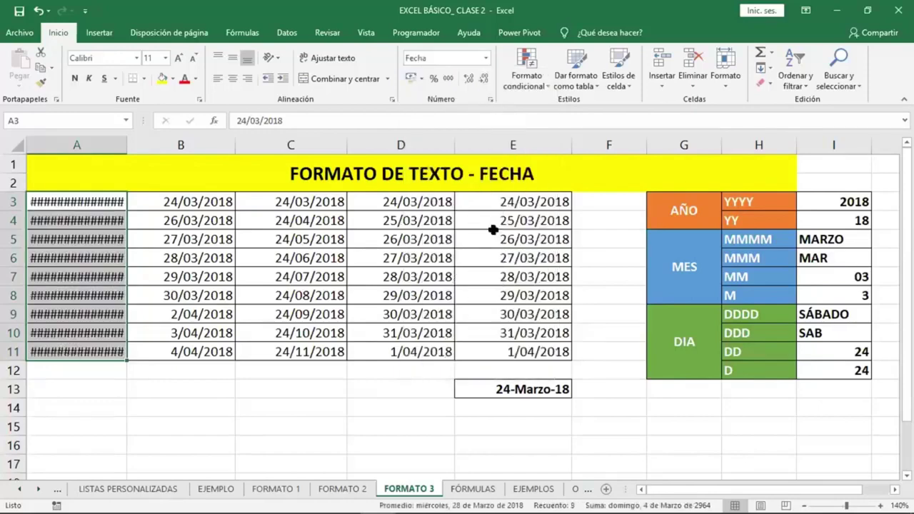
{"action": "double_click", "coordinate": [124, 138]}
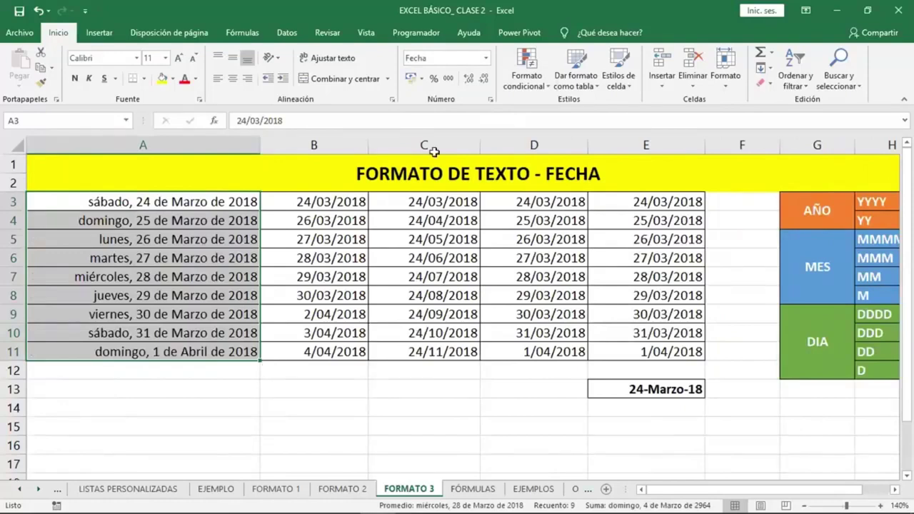
{"action": "mouse_move", "coordinate": [260, 147]}
{"action": "left_mouse_down"}
{"action": "mouse_move", "coordinate": [210, 155]}
{"action": "mouse_move", "coordinate": [205, 143]}
{"action": "mouse_move", "coordinate": [216, 143]}
{"action": "left_mouse_up"}
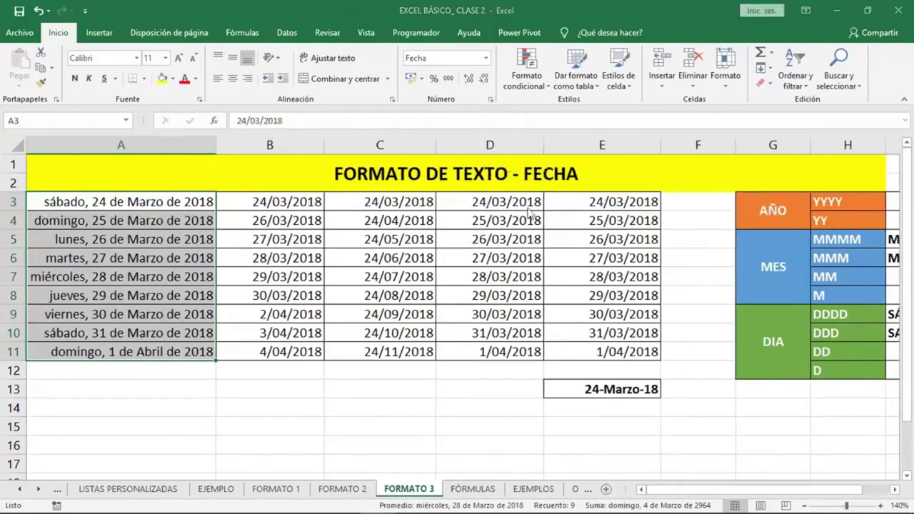
- Give A3:A11 the custom date code dd-mmm-yy, so dates read like 24-Mar-18
{"action": "key", "text": "ctrl+1"}
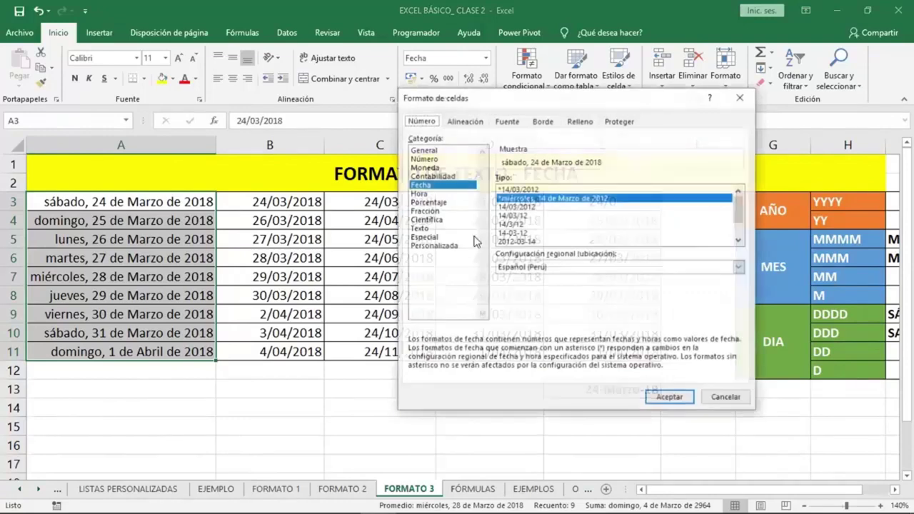
{"action": "left_click", "coordinate": [433, 245]}
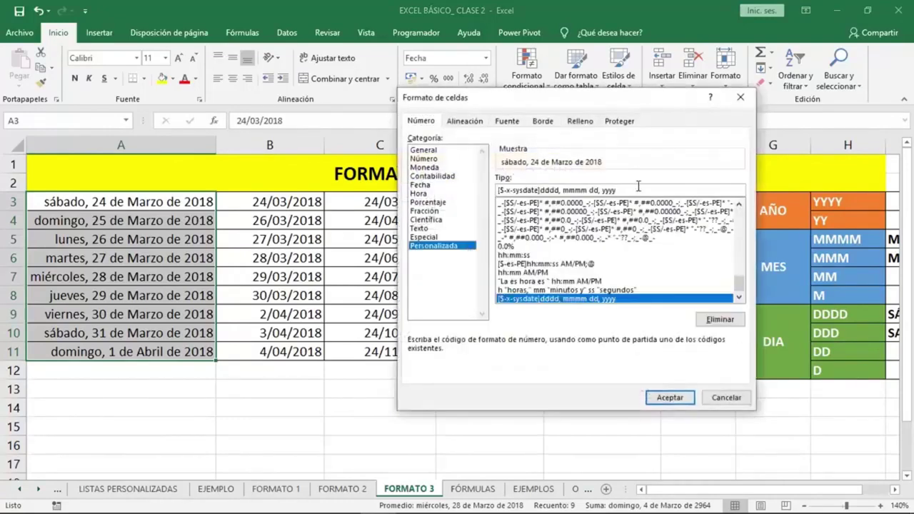
{"action": "left_click_drag", "start_coordinate": [638, 187], "coordinate": [471, 190]}
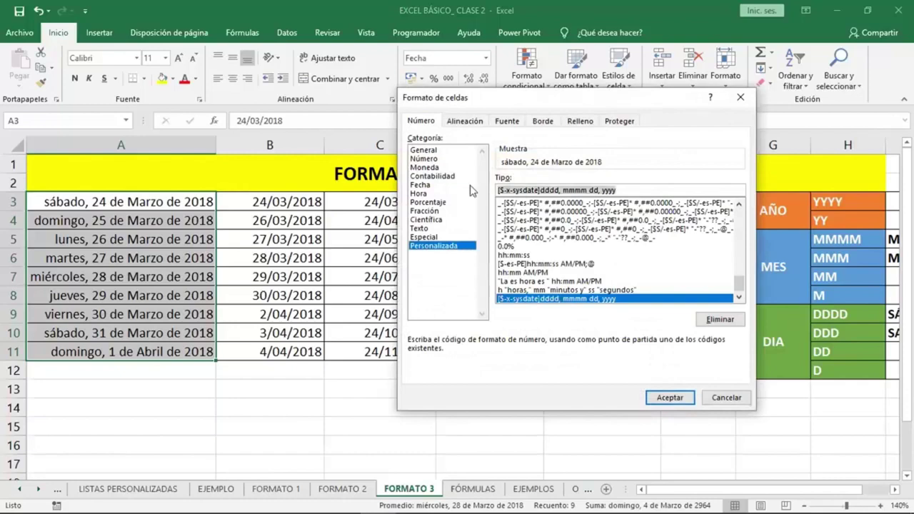
{"action": "key", "text": "BackSpace"}
{"action": "type", "text": "dd"}
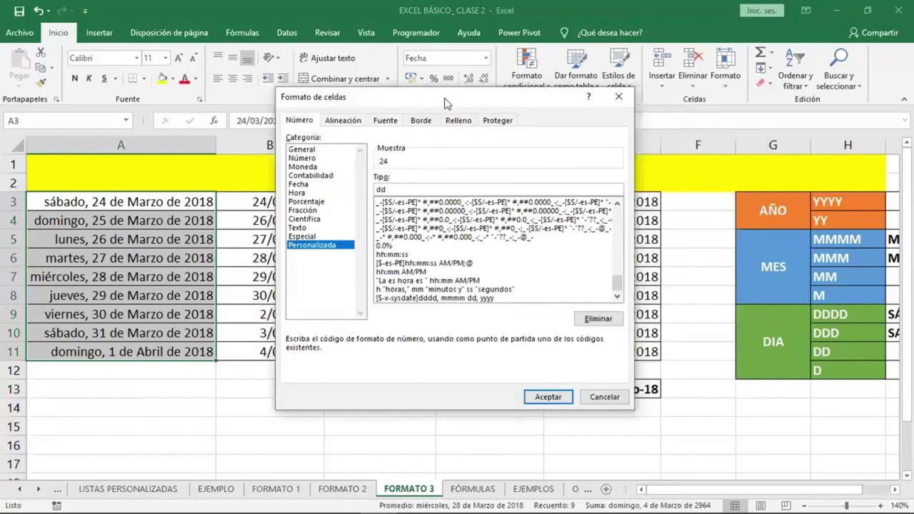
{"action": "type", "text": "-"}
{"action": "type", "text": "mmm"}
{"action": "type", "text": "-"}
{"action": "type", "text": "yy"}
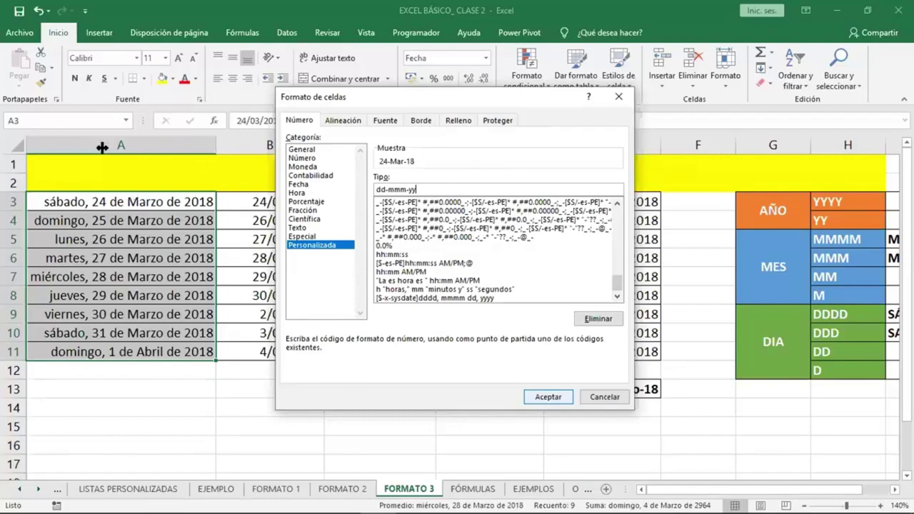
{"action": "key", "text": "Return"}
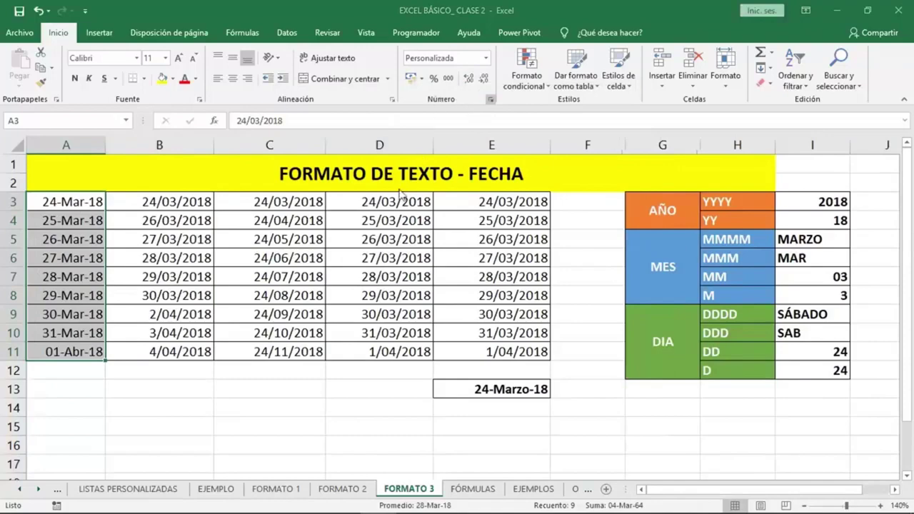
{"action": "key", "text": "ctrl+1"}
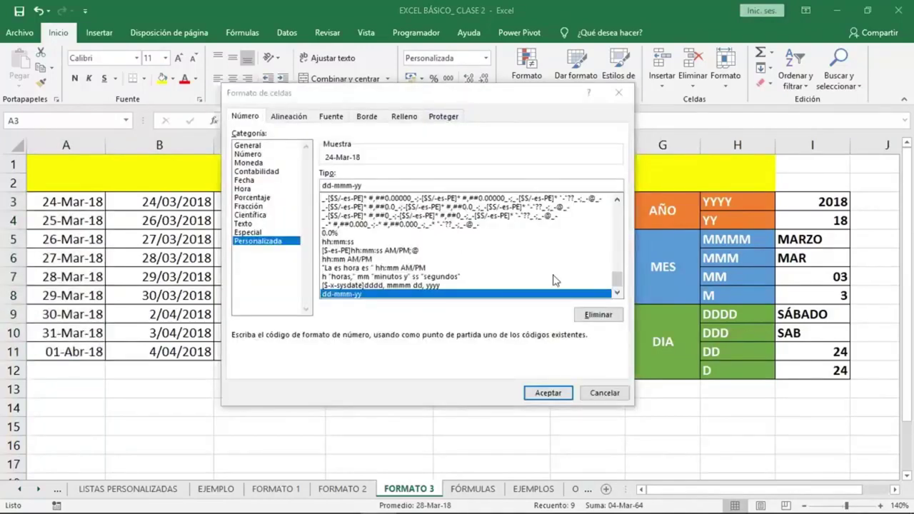
{"action": "key", "text": "Escape"}
{"action": "left_click_drag", "start_coordinate": [179, 202], "coordinate": [194, 351]}
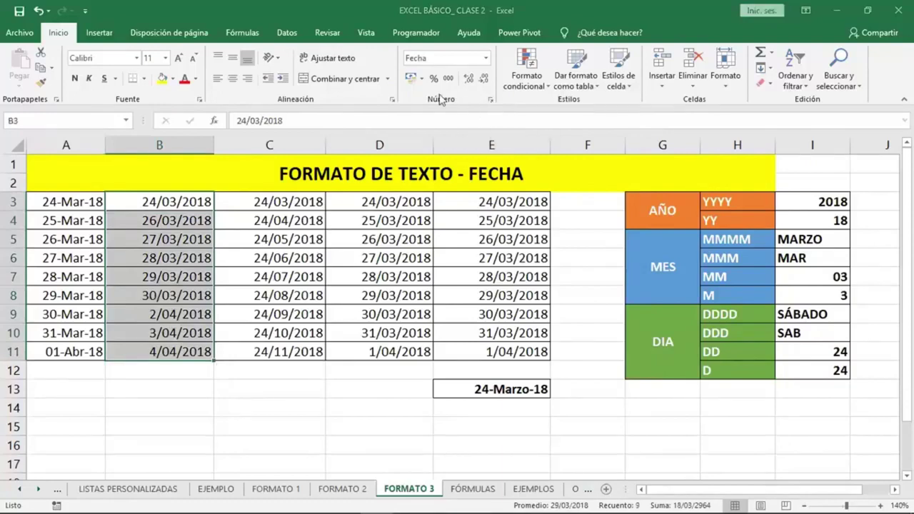
- Enter the custom code ddd, dd "de" mmmm for column B's dates, correcting an invalid-format error
{"action": "key", "text": "ctrl+1"}
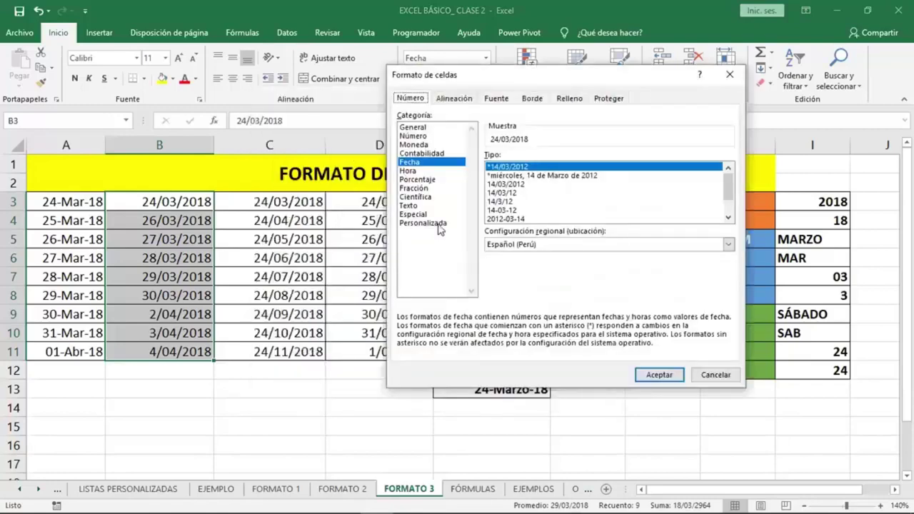
{"action": "left_click", "coordinate": [425, 222]}
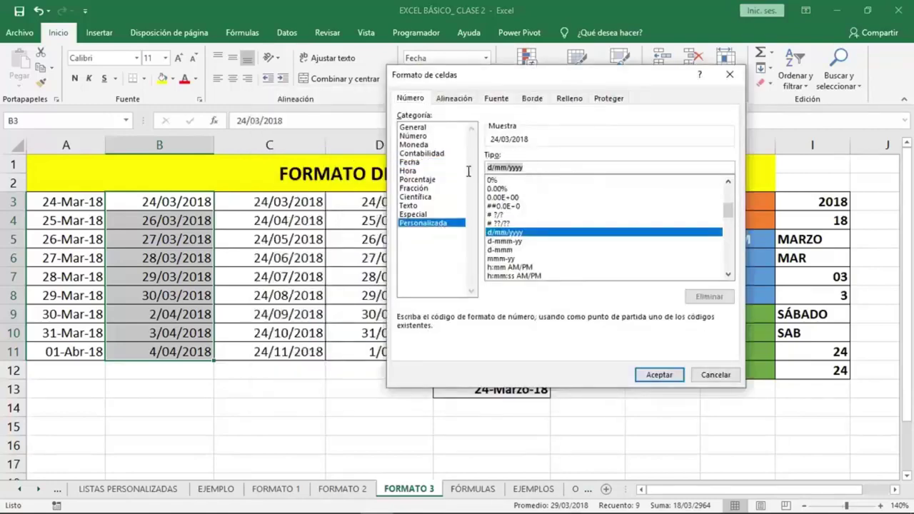
{"action": "key", "text": "BackSpace"}
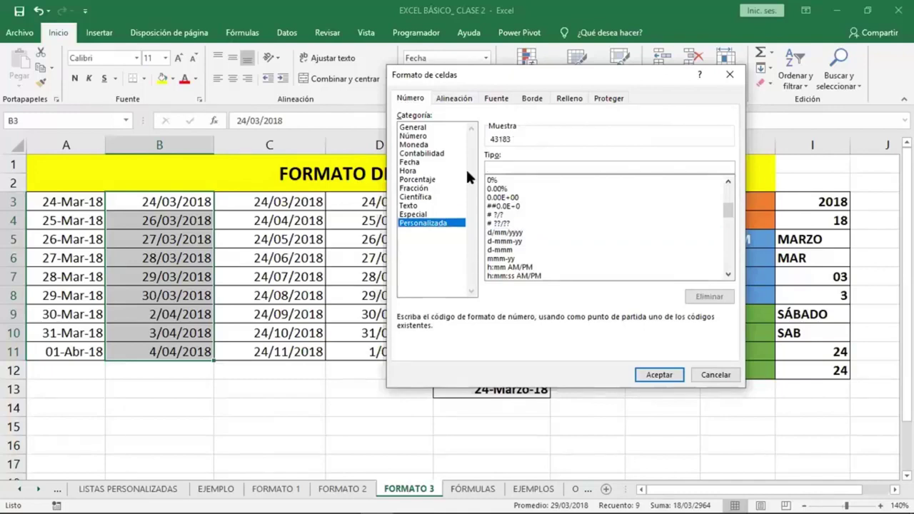
{"action": "type", "text": "dd"}
{"action": "type", "text": "d,"}
{"action": "type", "text": "dd"}
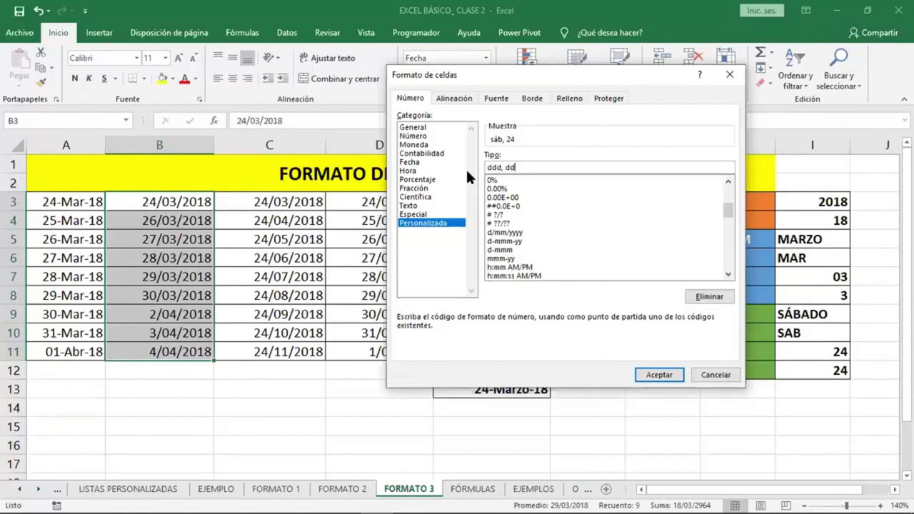
{"action": "type", "text": "-"}
{"action": "type", "text": "mm"}
{"action": "type", "text": "mm"}
{"action": "key", "text": "BackSpace"}
{"action": "key", "text": "BackSpace"}
{"action": "key", "text": "BackSpace"}
{"action": "key", "text": "BackSpace"}
{"action": "type", "text": "2"}
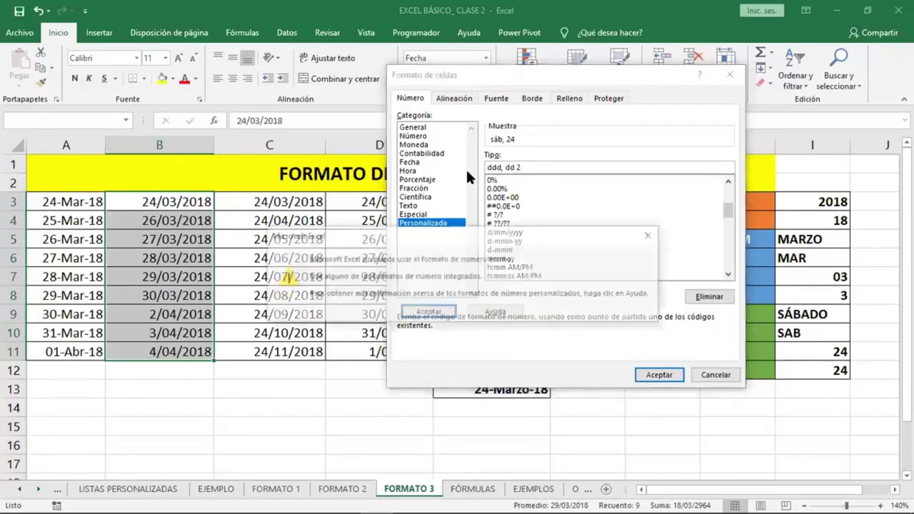
{"action": "key", "text": "Return"}
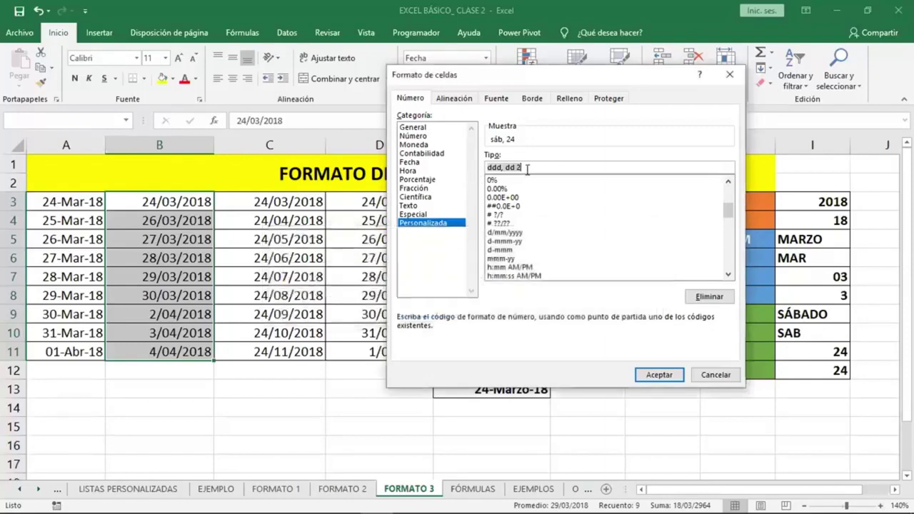
{"action": "left_click", "coordinate": [531, 168]}
{"action": "key", "text": "BackSpace"}
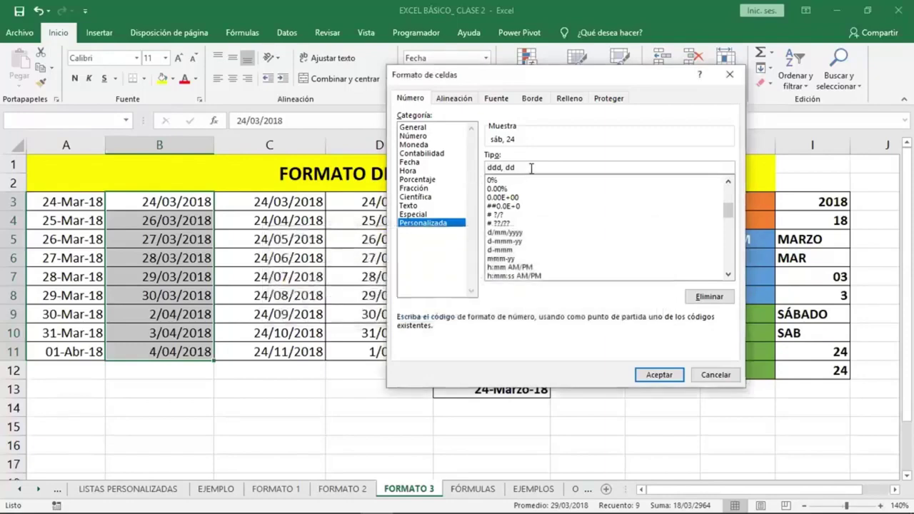
{"action": "type", "text": "\""}
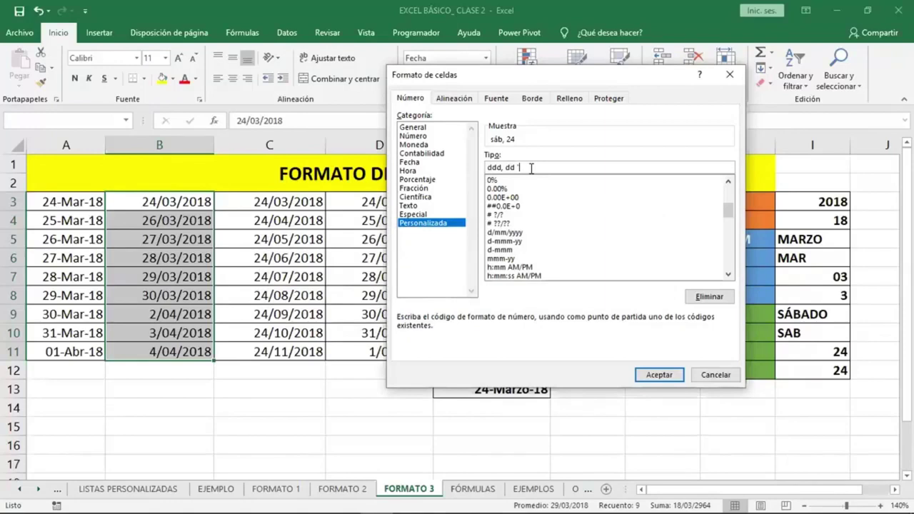
{"action": "type", "text": "de\" mm"}
{"action": "type", "text": "mm"}
{"action": "left_click", "coordinate": [531, 167]}
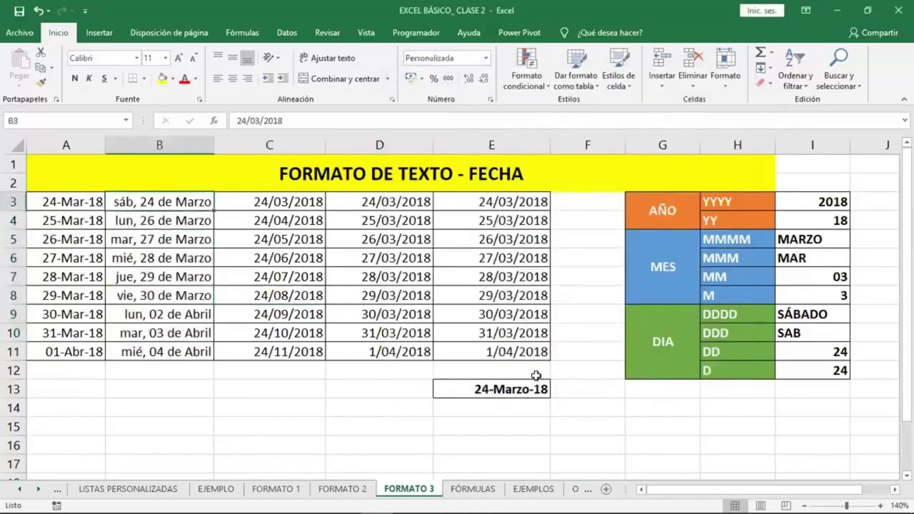
- Change B3 to 28/09 and confirm it displays as sáb, 28 de Setiembre
{"action": "type", "text": "28/0"}
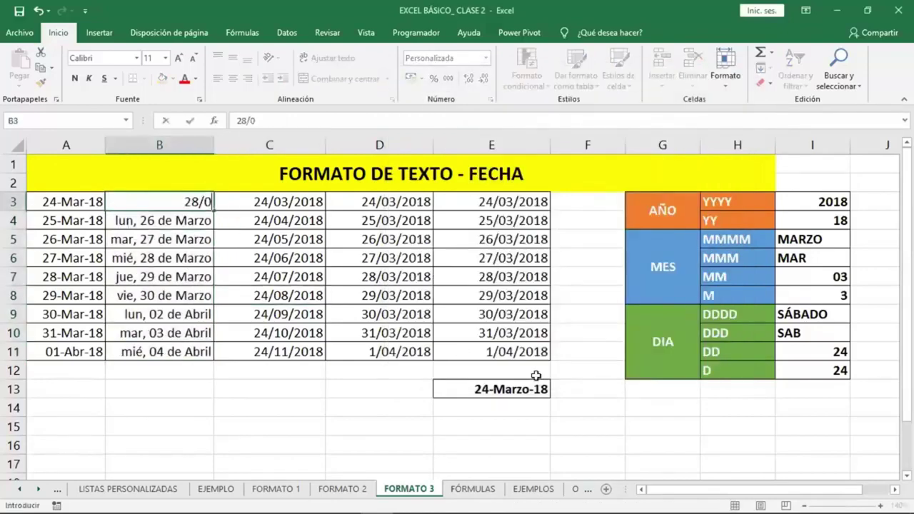
{"action": "type", "text": "9/2018"}
{"action": "key", "text": "Return"}
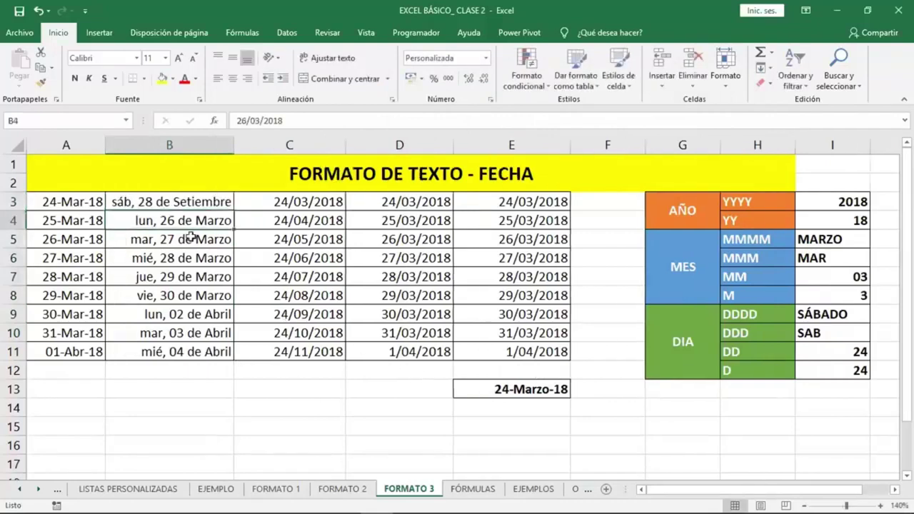
{"action": "left_click", "coordinate": [189, 206]}
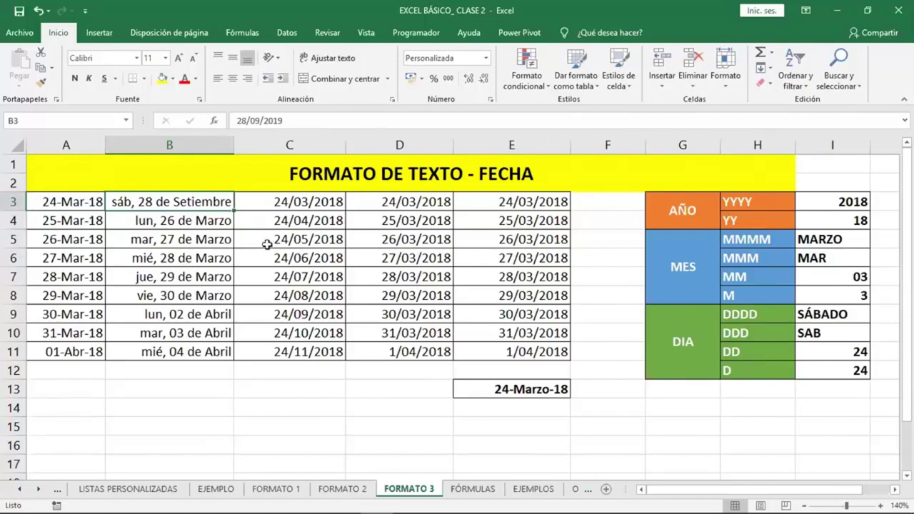
{"action": "left_click_drag", "start_coordinate": [212, 202], "coordinate": [207, 352]}
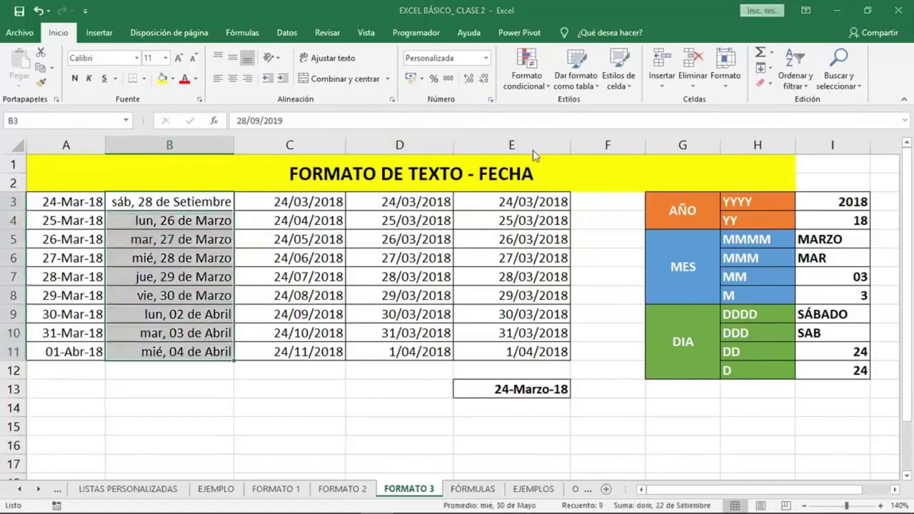
{"action": "key", "text": "ctrl+1"}
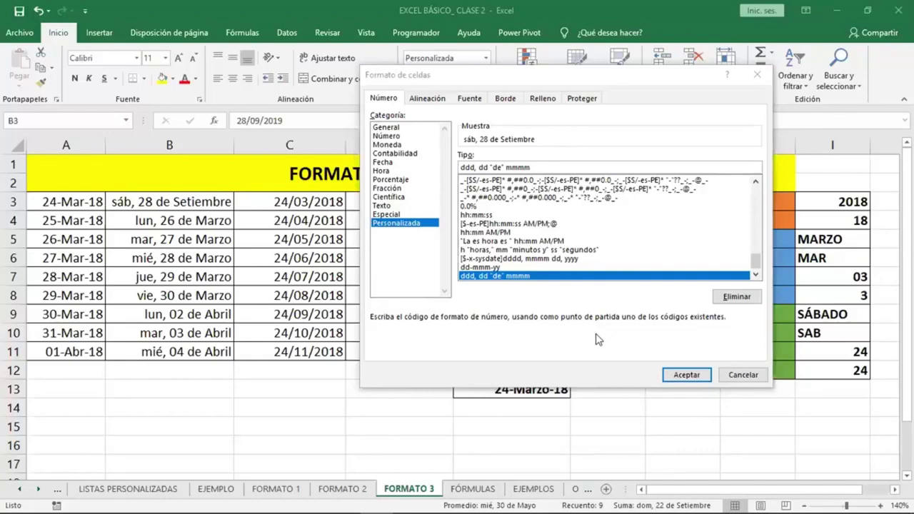
{"action": "key", "text": "Escape"}
{"action": "left_click_drag", "start_coordinate": [329, 213], "coordinate": [314, 351]}
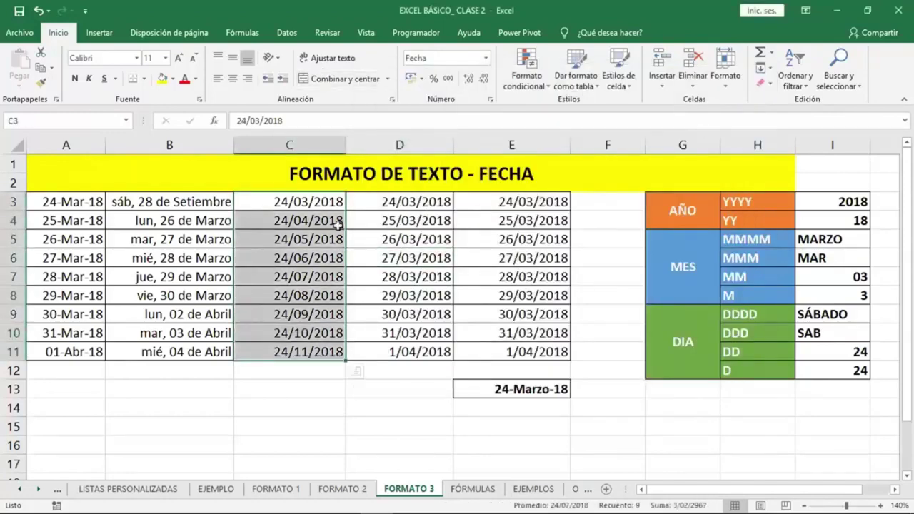
- Apply the custom format mmmm yyyy to C3:C11 so dates read like 'Marzo 2018'
{"action": "left_click", "coordinate": [490, 101]}
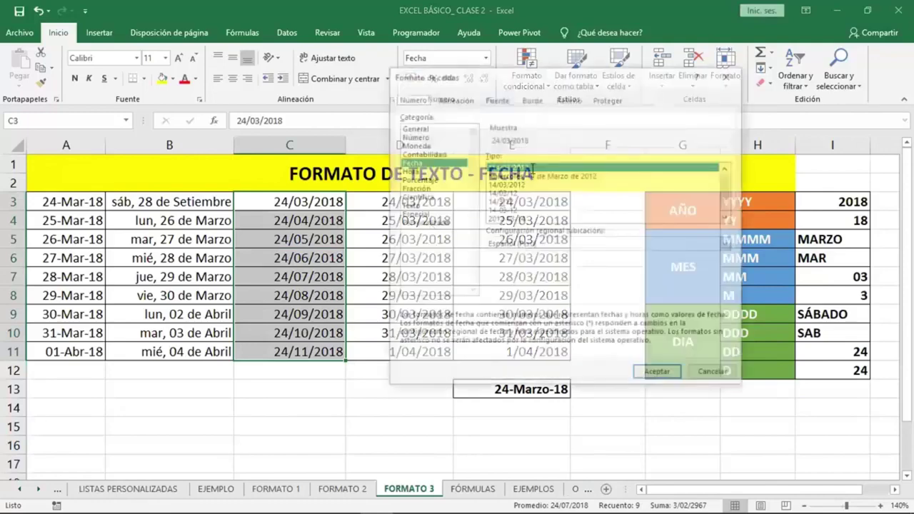
{"action": "key", "text": "Tab"}
{"action": "type", "text": "m"}
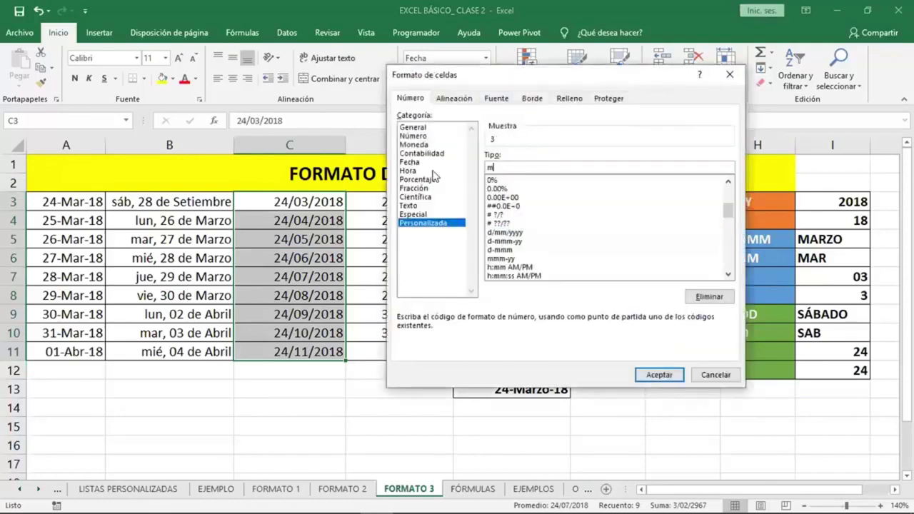
{"action": "type", "text": "mmm yy"}
{"action": "type", "text": "yy"}
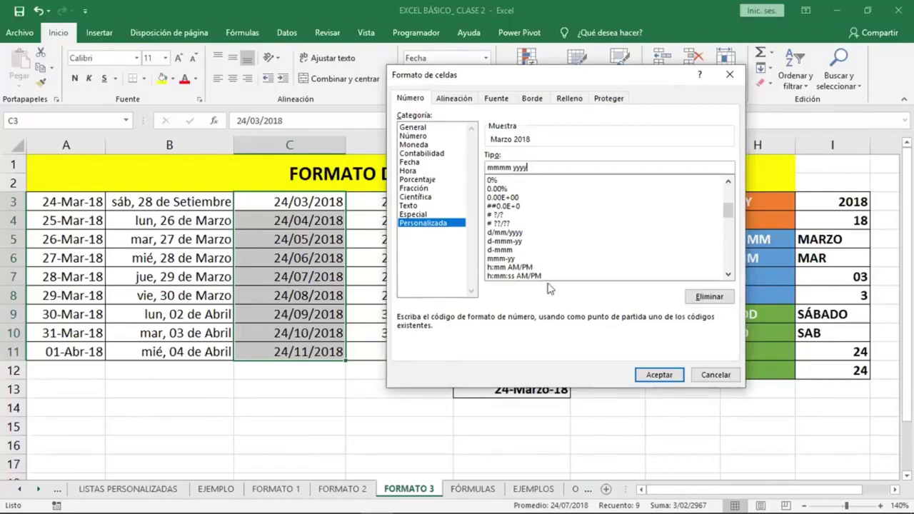
{"action": "left_click", "coordinate": [657, 375]}
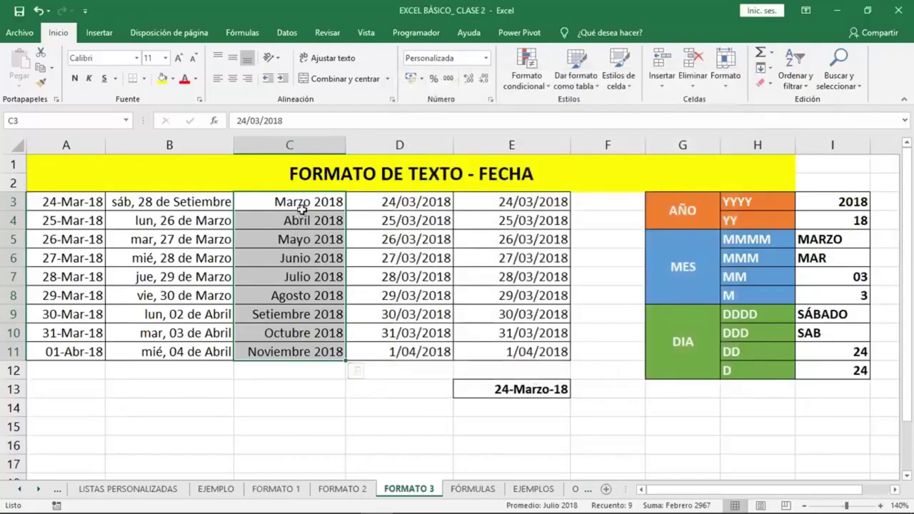
{"action": "left_click_drag", "start_coordinate": [382, 202], "coordinate": [386, 348]}
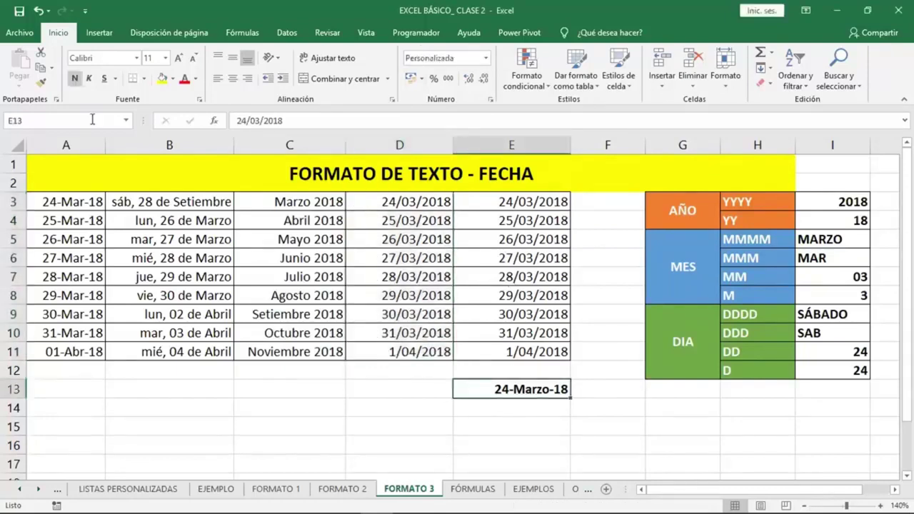
- Copy E13's bold date format onto E3:E11 and C6's month-year format onto D3:D11
{"action": "left_click", "coordinate": [46, 85]}
{"action": "left_click_drag", "start_coordinate": [507, 202], "coordinate": [505, 354]}
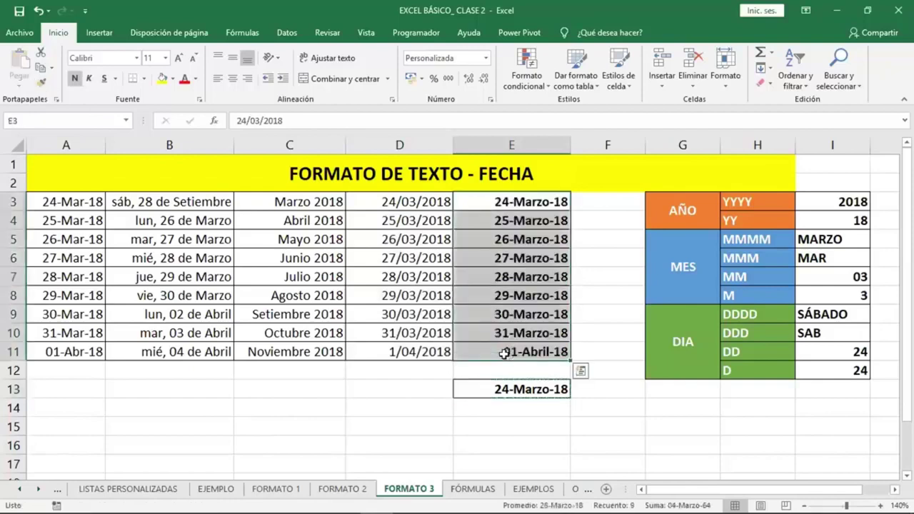
{"action": "left_click", "coordinate": [515, 386]}
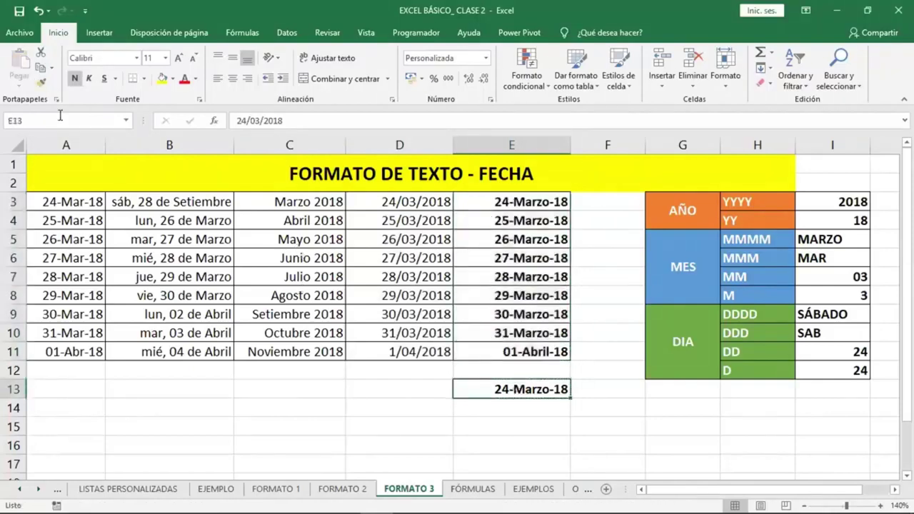
{"action": "left_click", "coordinate": [290, 258]}
{"action": "left_click", "coordinate": [45, 85]}
{"action": "left_click_drag", "start_coordinate": [397, 203], "coordinate": [413, 353]}
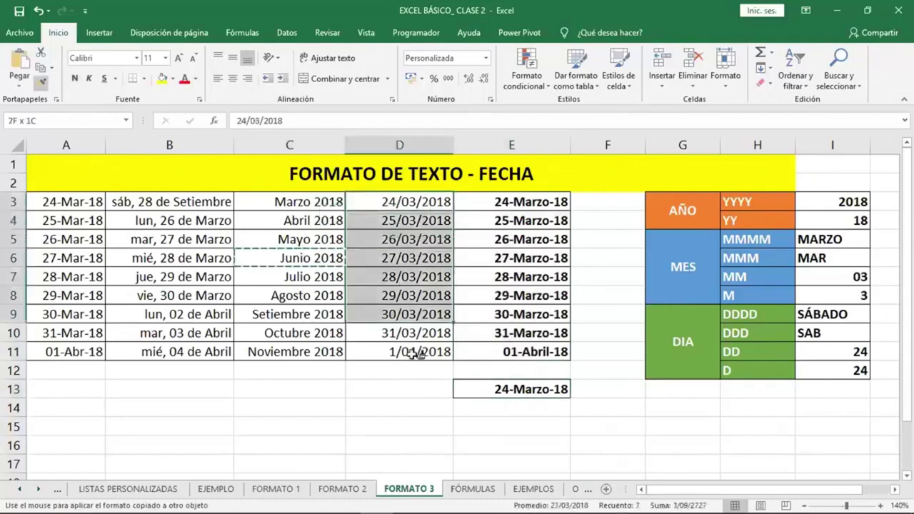
- Give D3:D11 B5's weekday date format, widen column D, and add a new sheet
{"action": "left_click", "coordinate": [182, 239]}
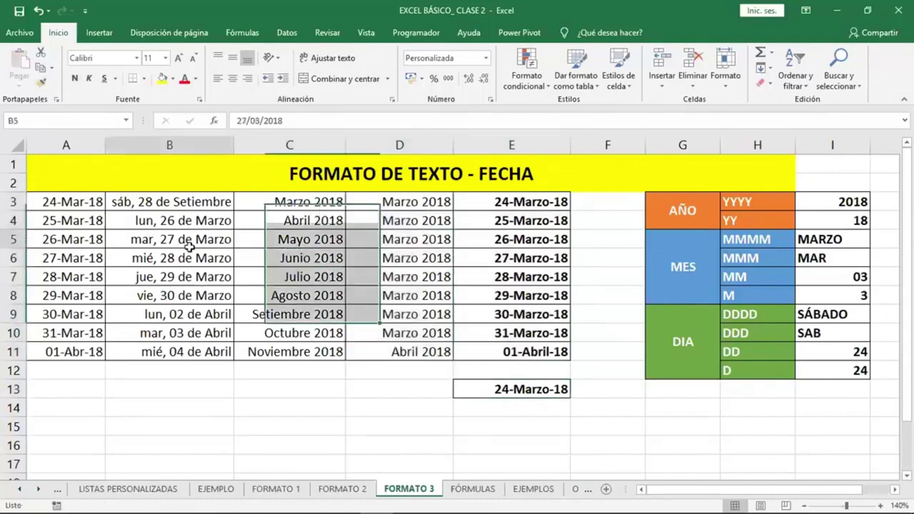
{"action": "left_click", "coordinate": [40, 83]}
{"action": "left_click_drag", "start_coordinate": [397, 203], "coordinate": [409, 351]}
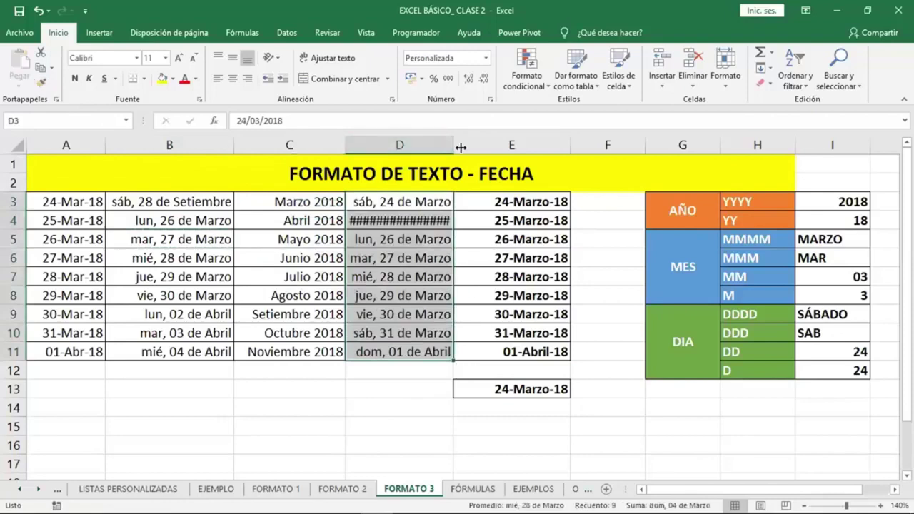
{"action": "left_click_drag", "start_coordinate": [453, 145], "coordinate": [465, 145]}
{"action": "left_click", "coordinate": [525, 258]}
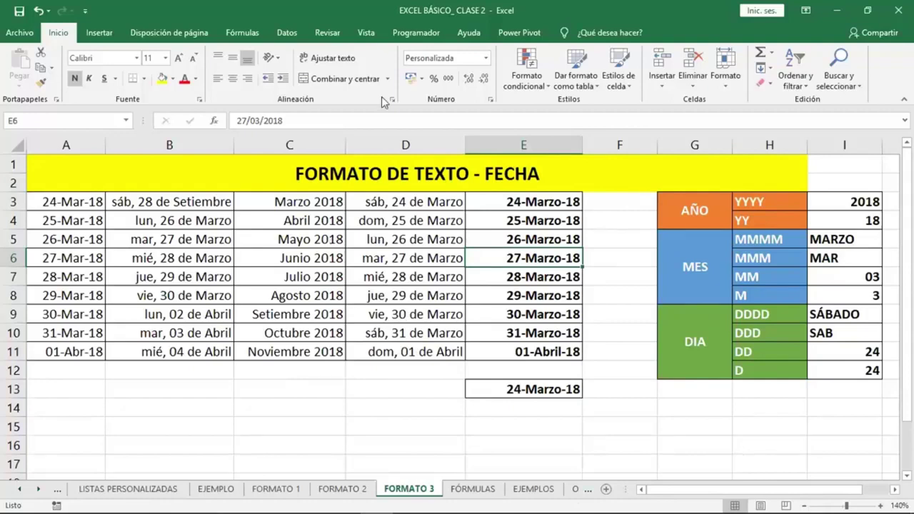
{"action": "left_click", "coordinate": [497, 319]}
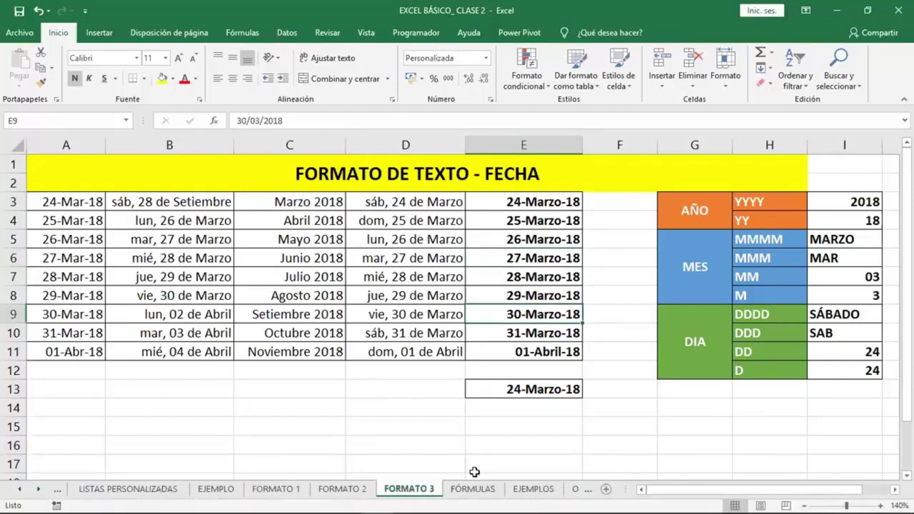
{"action": "left_click", "coordinate": [606, 489]}
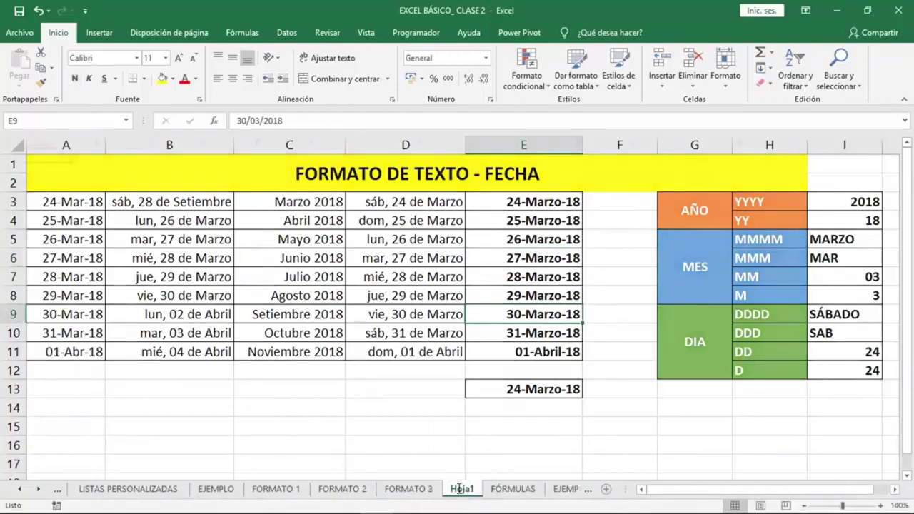
- Rename the new sheet 'FORMATO 4' and enter the heading 'DNI' in A1
{"action": "double_click", "coordinate": [461, 489]}
{"action": "type", "text": "FOR"}
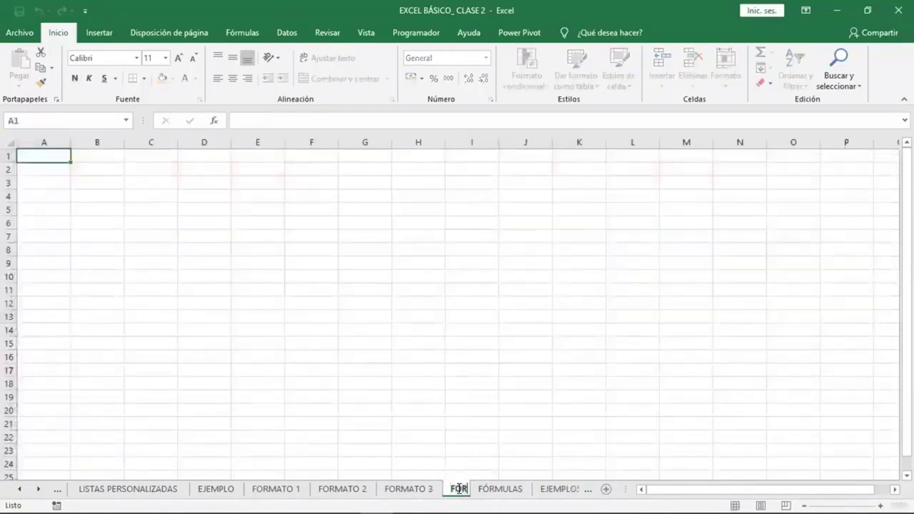
{"action": "type", "text": "MATO 4"}
{"action": "key", "text": "Return"}
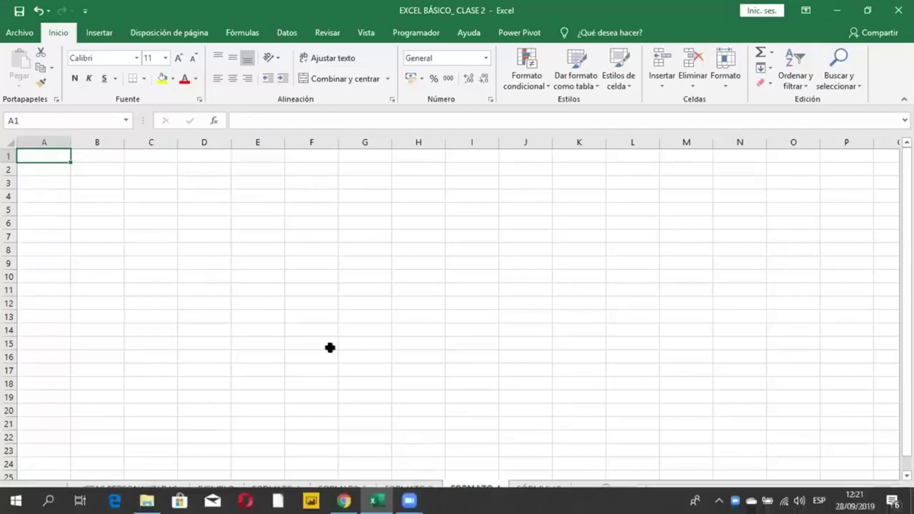
{"action": "scroll", "coordinate": [234, 260], "scroll_direction": "up", "scroll_amount": 1}
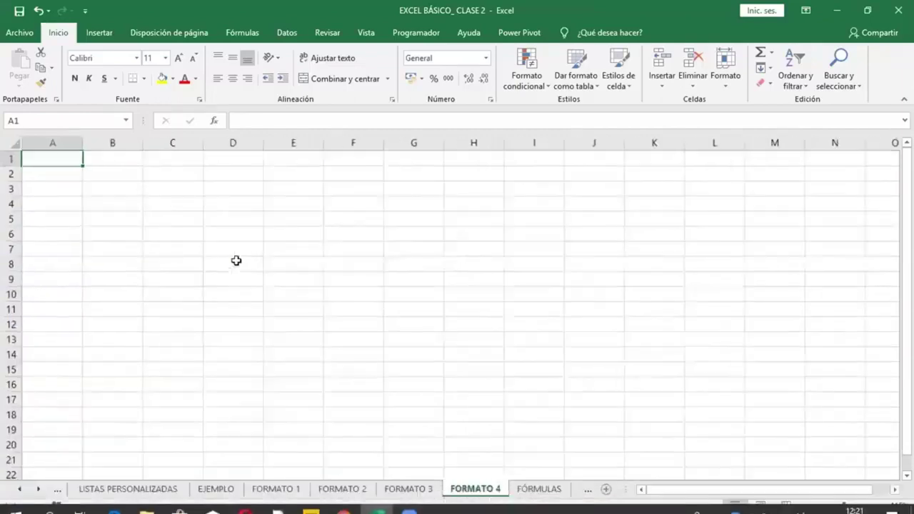
{"action": "scroll", "coordinate": [236, 261], "scroll_direction": "up", "scroll_amount": 2}
{"action": "scroll", "coordinate": [246, 264], "scroll_direction": "up", "scroll_amount": 1}
{"action": "scroll", "coordinate": [161, 235], "scroll_direction": "up", "scroll_amount": 1}
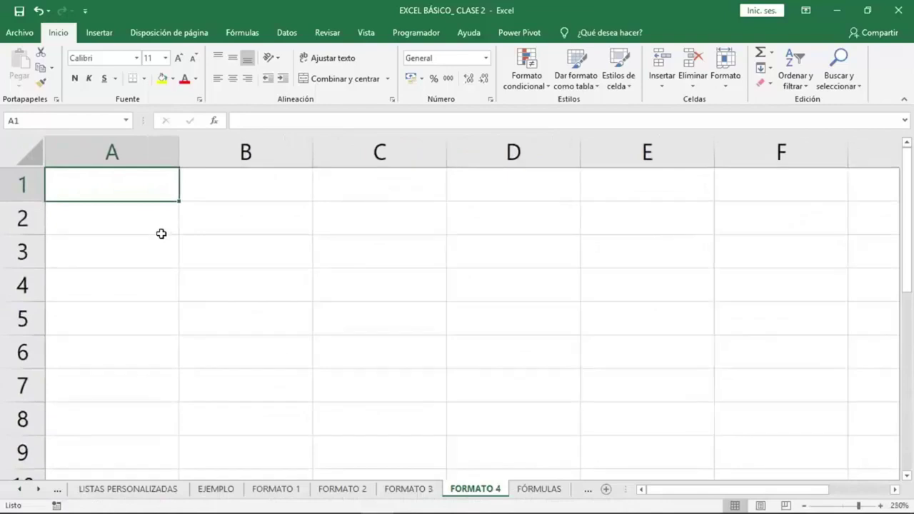
{"action": "type", "text": "DNI"}
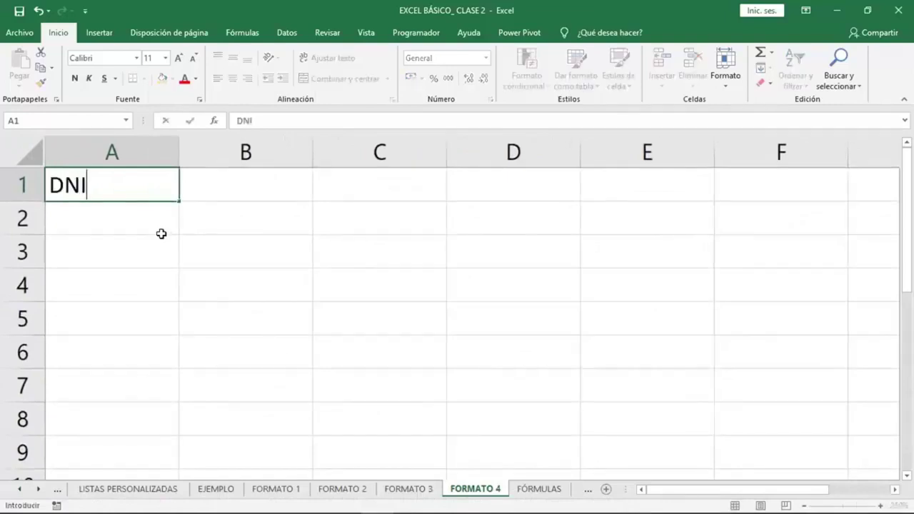
{"action": "key", "text": "Return"}
- Give A1:A9 all borders and make the DNI heading bold with a yellow fill
{"action": "left_click_drag", "start_coordinate": [133, 187], "coordinate": [143, 442]}
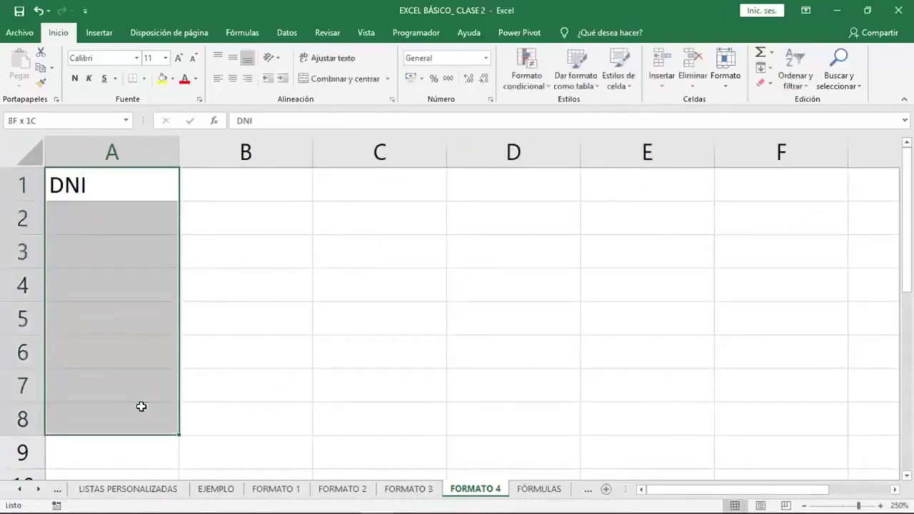
{"action": "left_click", "coordinate": [144, 79]}
{"action": "left_click", "coordinate": [178, 192]}
{"action": "left_click", "coordinate": [74, 79]}
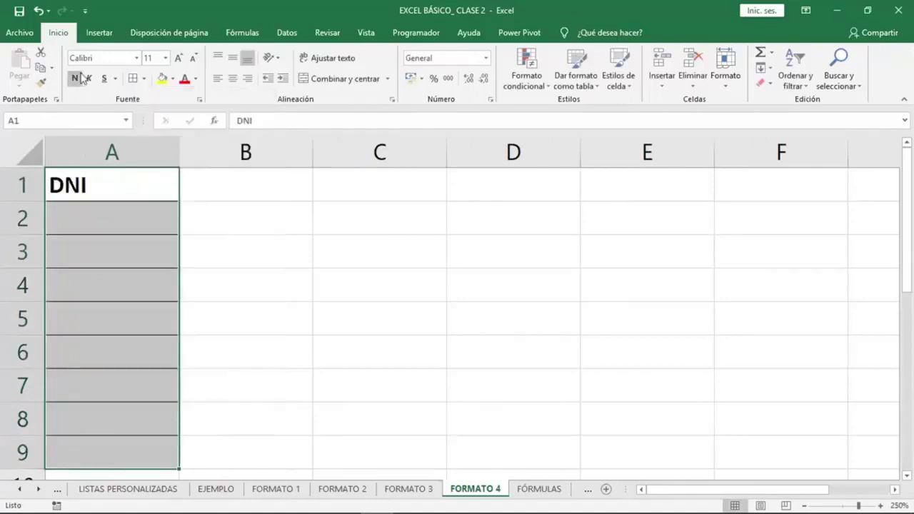
{"action": "left_click", "coordinate": [196, 214]}
{"action": "left_click", "coordinate": [127, 182]}
{"action": "left_click", "coordinate": [162, 78]}
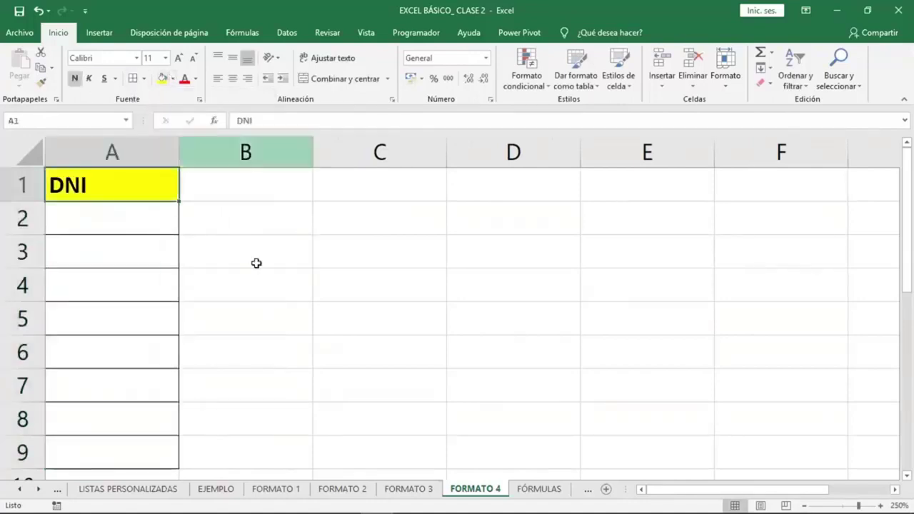
{"action": "left_click", "coordinate": [180, 283]}
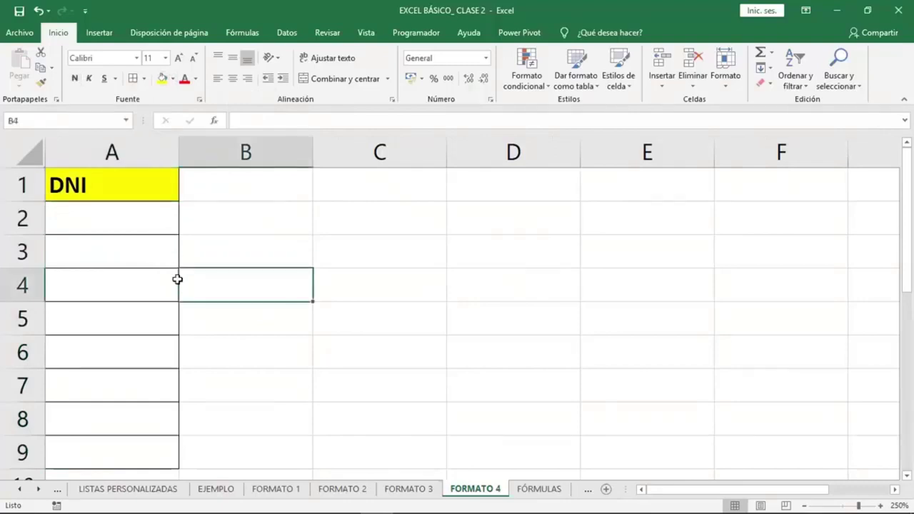
{"action": "scroll", "coordinate": [117, 218], "scroll_direction": "down", "scroll_amount": 1, "text": "ctrl"}
{"action": "left_click", "coordinate": [116, 218]}
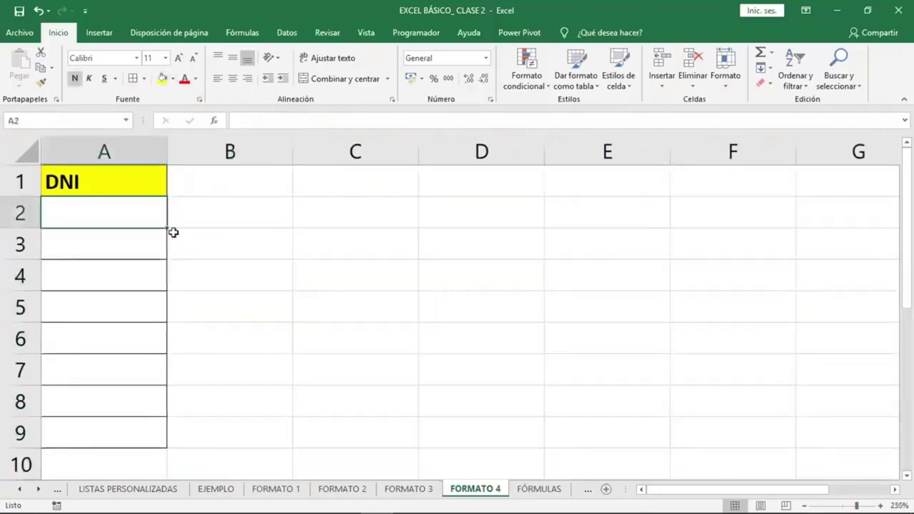
{"action": "type", "text": "426082"}
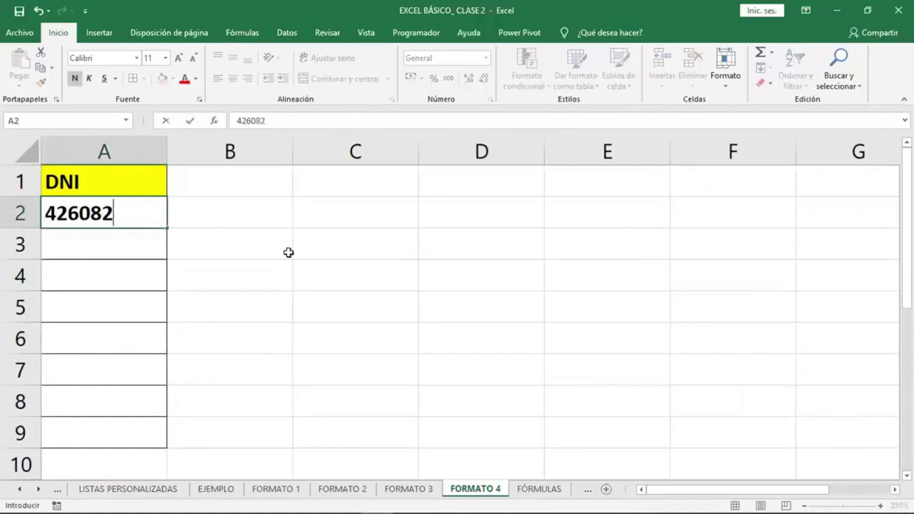
{"action": "type", "text": "11"}
{"action": "key", "text": "Return"}
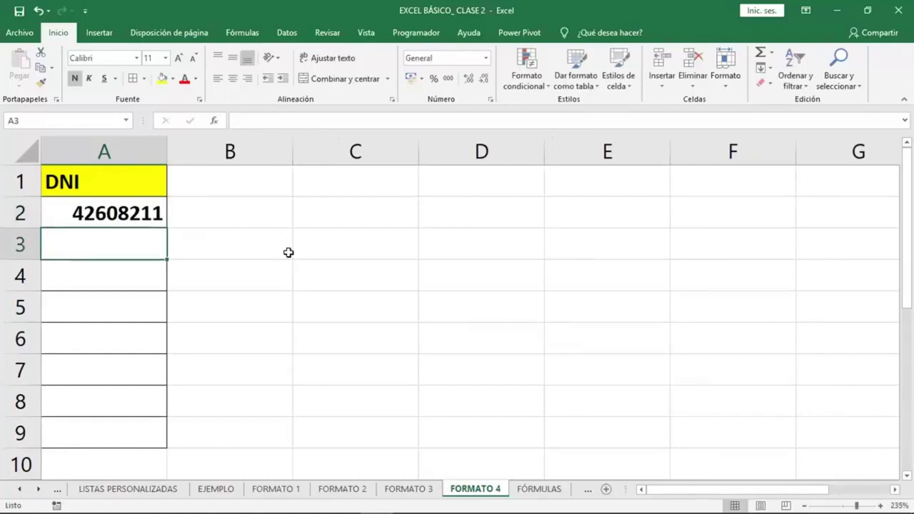
{"action": "type", "text": "741"}
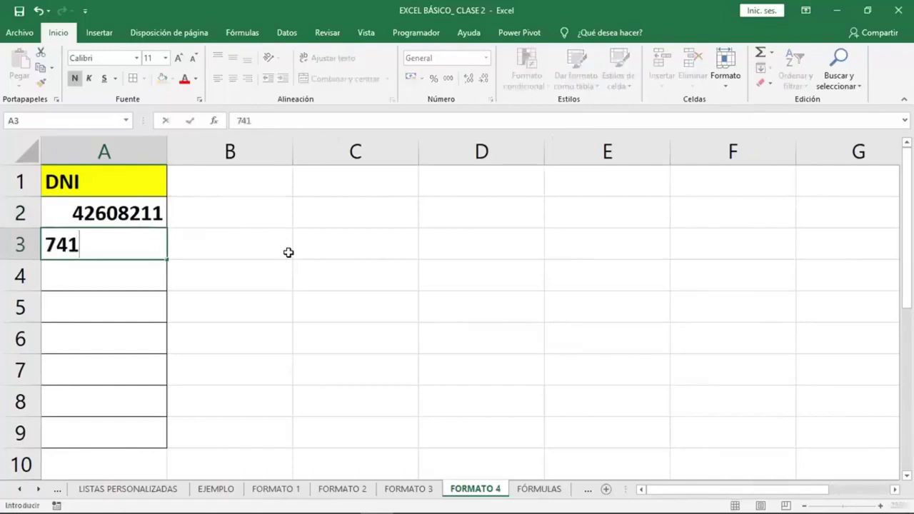
{"action": "type", "text": "1225"}
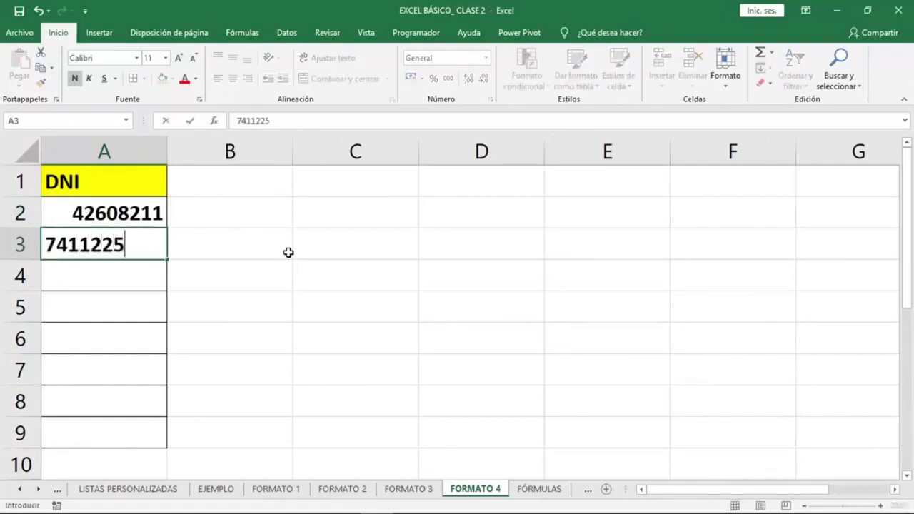
{"action": "type", "text": "6"}
{"action": "key", "text": "Return"}
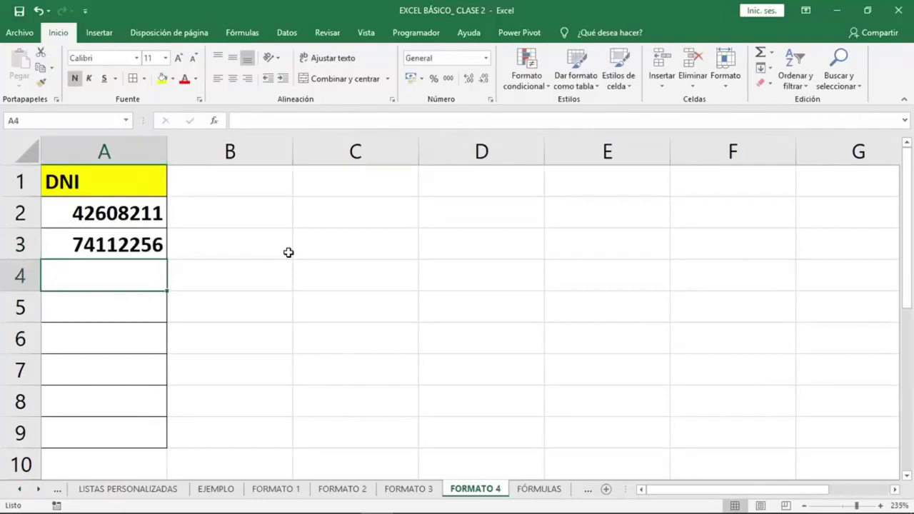
{"action": "type", "text": "08085"}
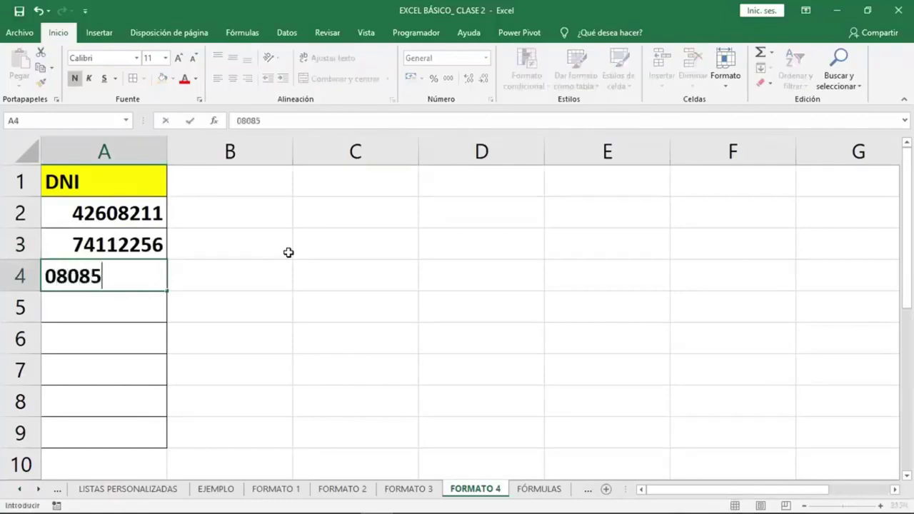
{"action": "type", "text": "544"}
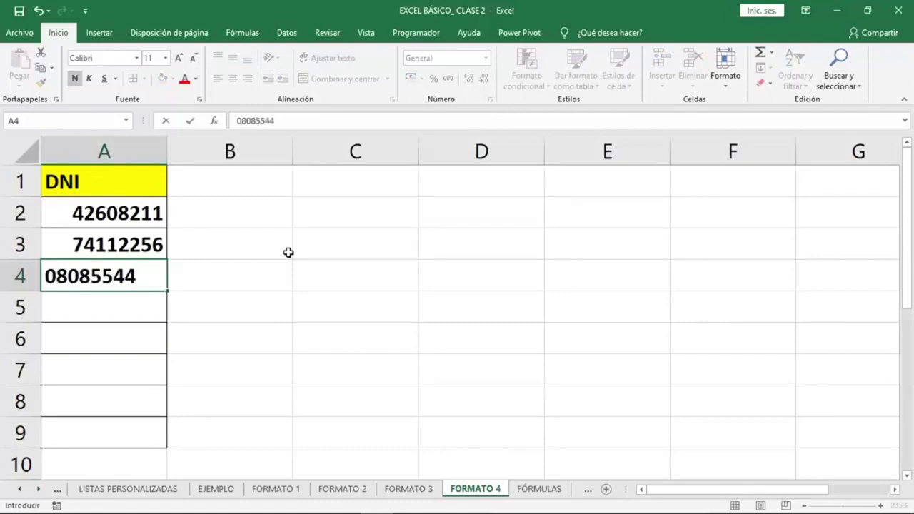
{"action": "key", "text": "Return"}
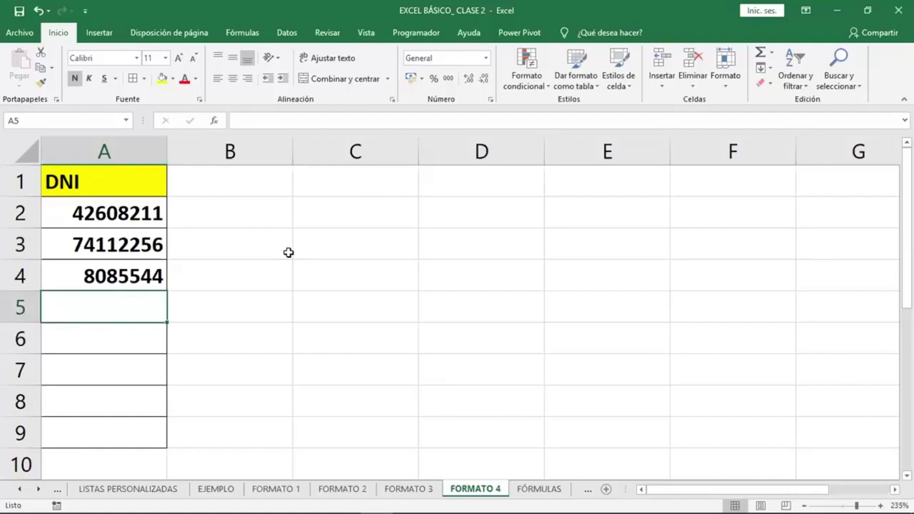
- Enter '08085544 in A5 so it is stored as text and keeps its leading zero
{"action": "type", "text": "'"}
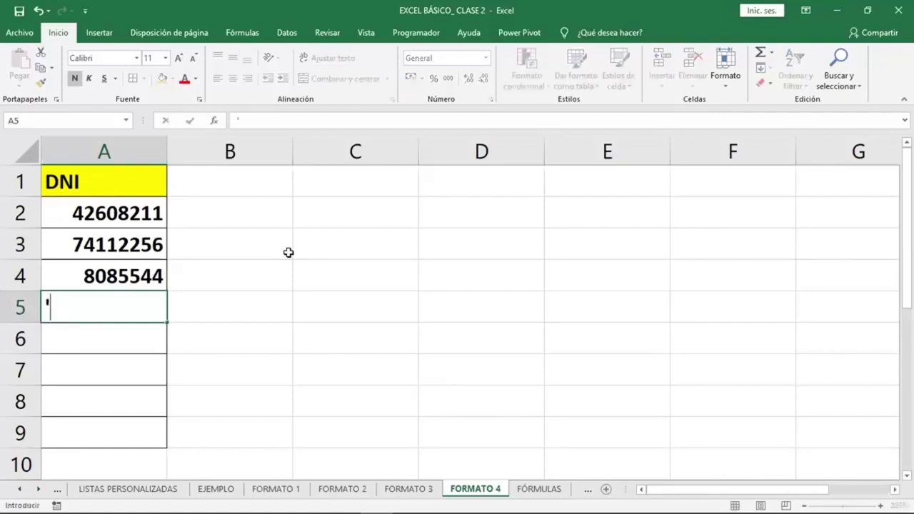
{"action": "type", "text": "0808"}
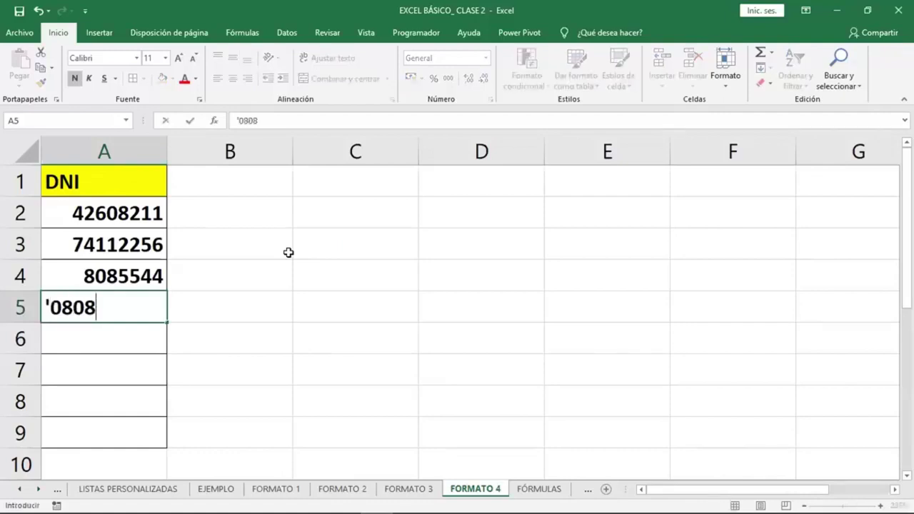
{"action": "type", "text": "5544"}
{"action": "key", "text": "Return"}
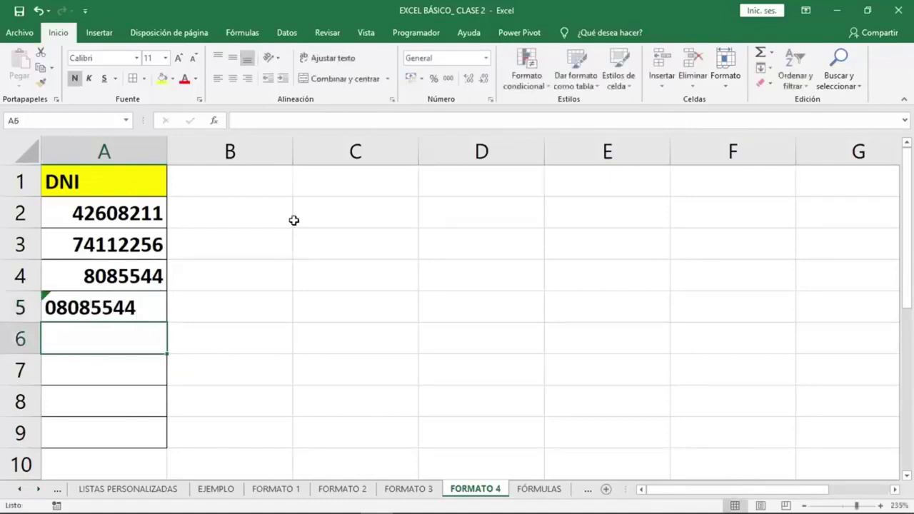
{"action": "left_click", "coordinate": [122, 308]}
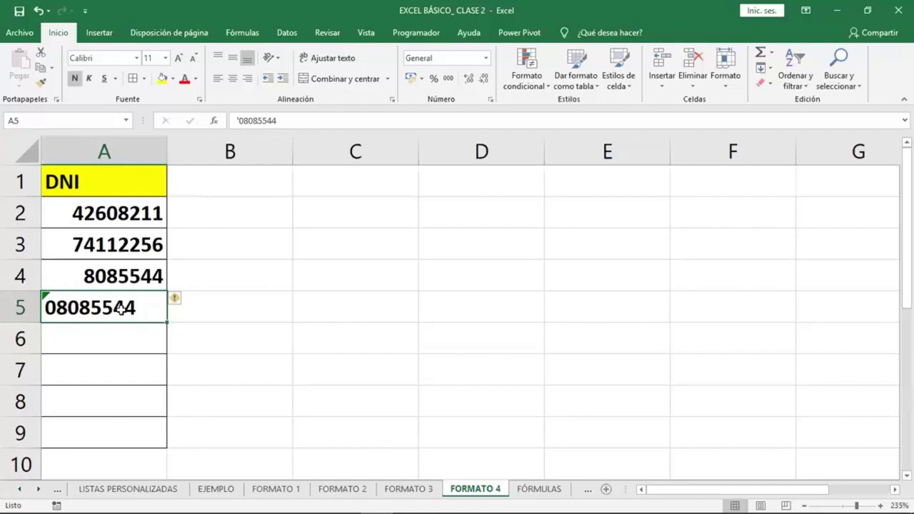
- Replace A5's text-stored value with the number 06068845
{"action": "left_click", "coordinate": [106, 332]}
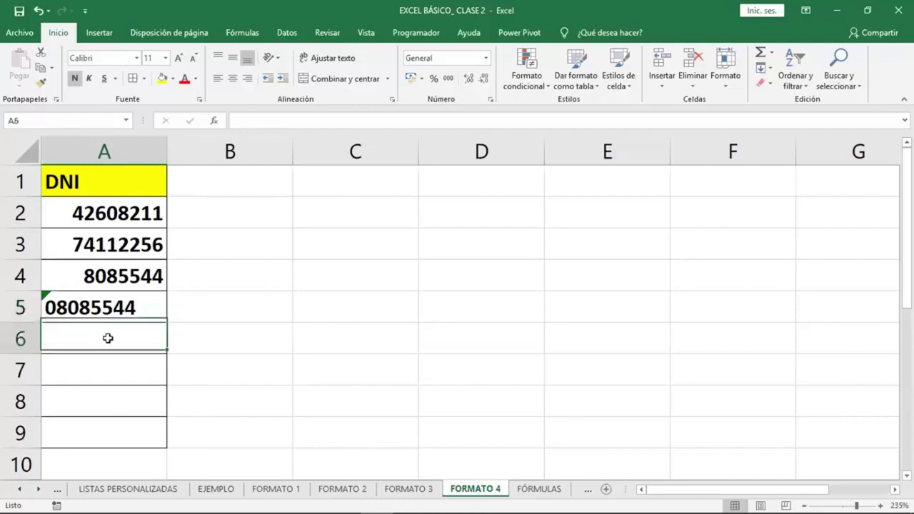
{"action": "left_click", "coordinate": [103, 315]}
{"action": "key", "text": "Delete"}
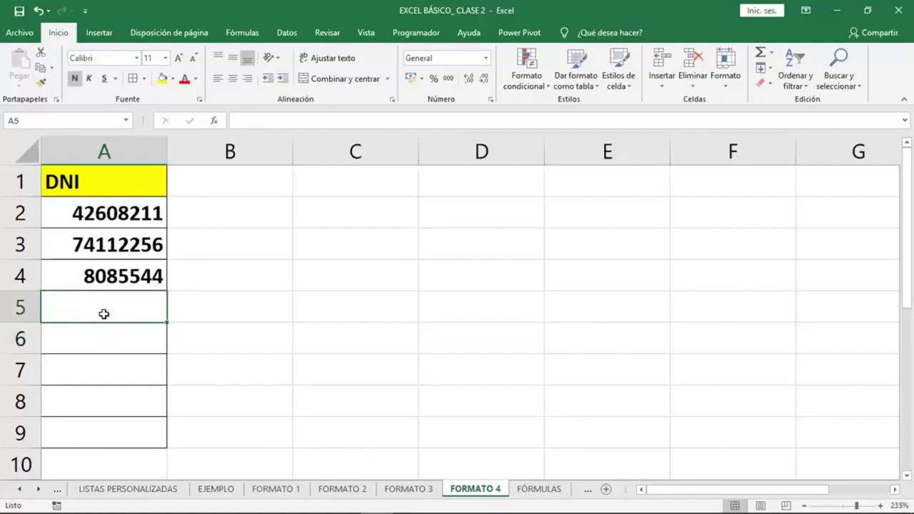
{"action": "type", "text": "0"}
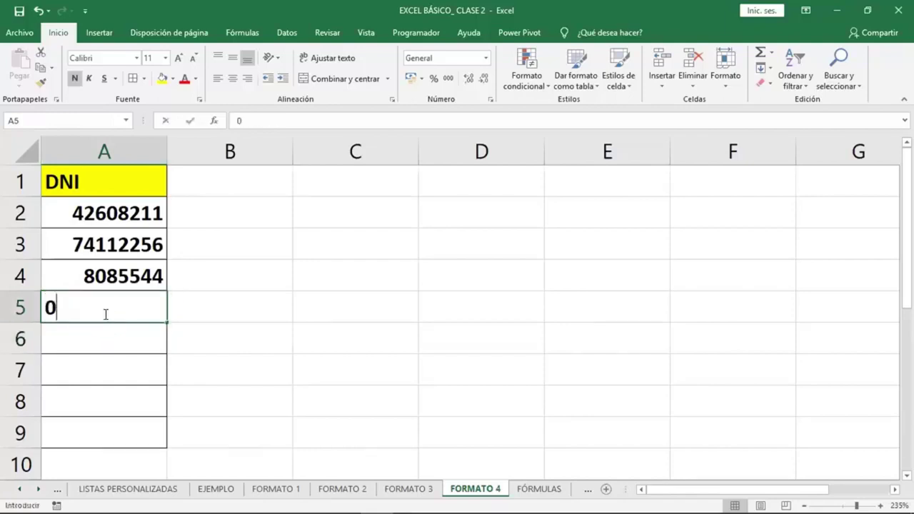
{"action": "type", "text": "606"}
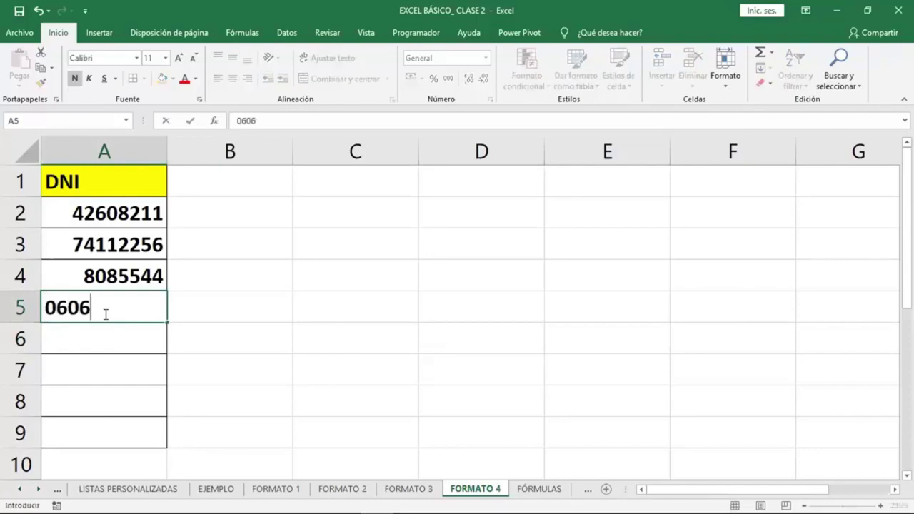
{"action": "type", "text": "88"}
{"action": "type", "text": "45"}
{"action": "key", "text": "ctrl+Return"}
{"action": "key", "text": "Return"}
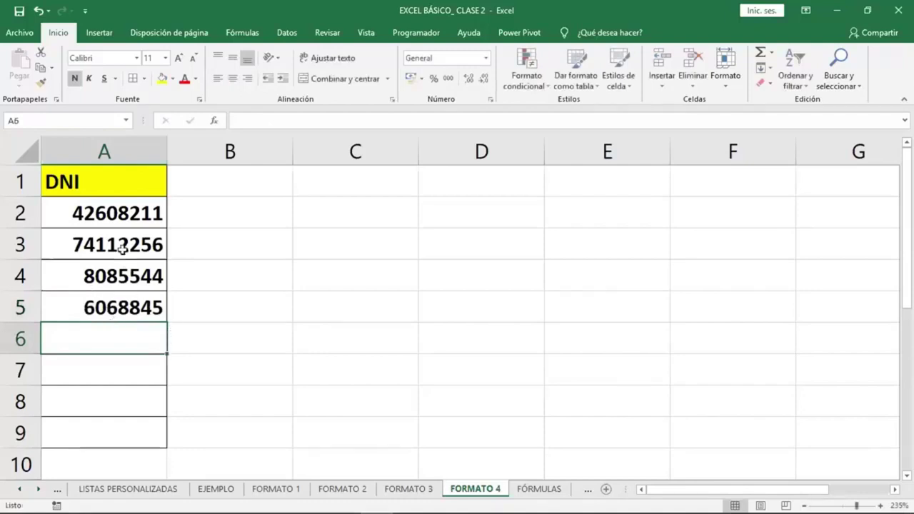
- Apply the custom number format 00000000 to A2:A9 so DNIs show eight digits
{"action": "left_click_drag", "start_coordinate": [129, 213], "coordinate": [126, 431]}
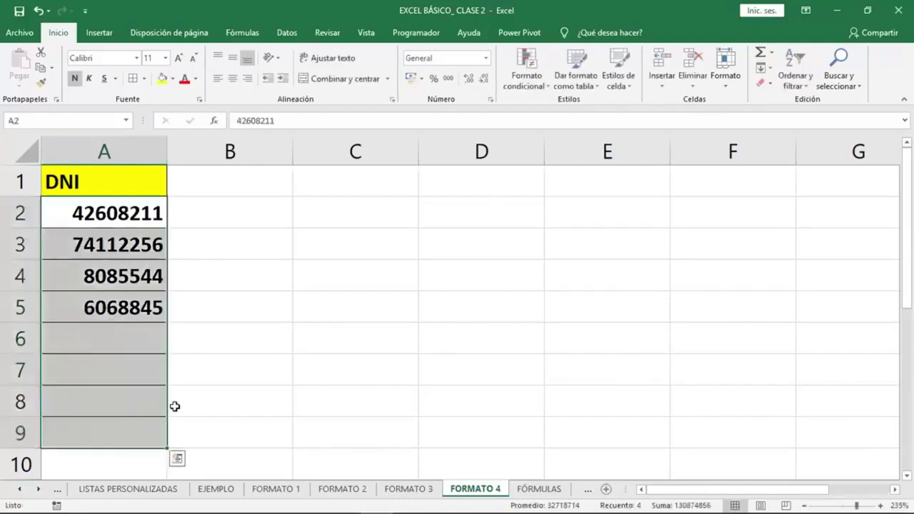
{"action": "left_click", "coordinate": [491, 104]}
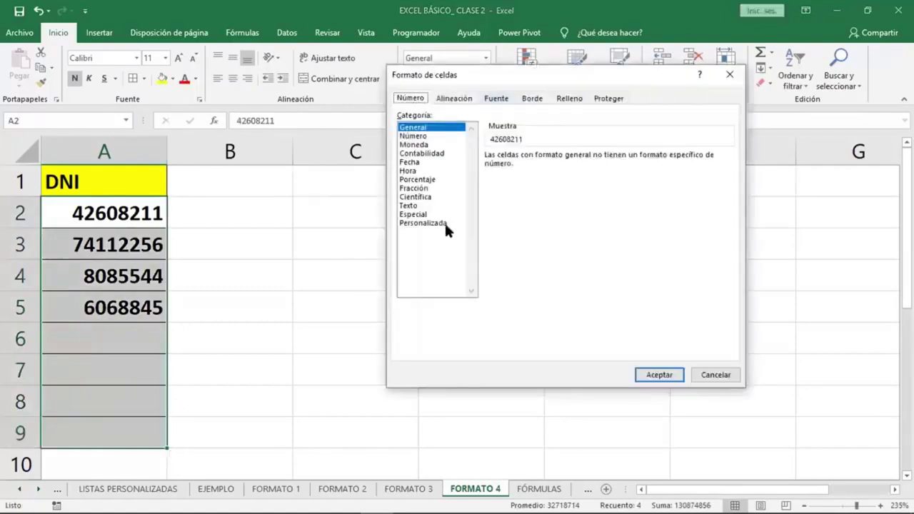
{"action": "left_click", "coordinate": [442, 222]}
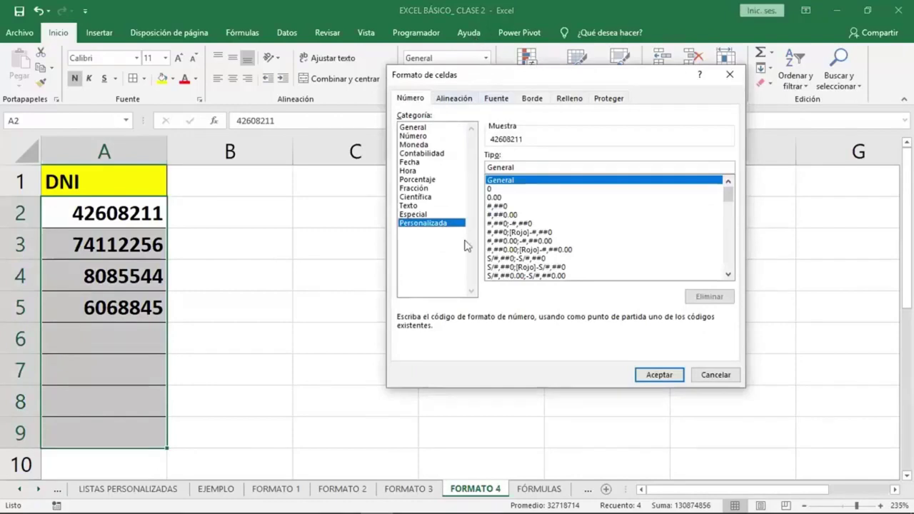
{"action": "left_click_drag", "start_coordinate": [535, 168], "coordinate": [463, 169]}
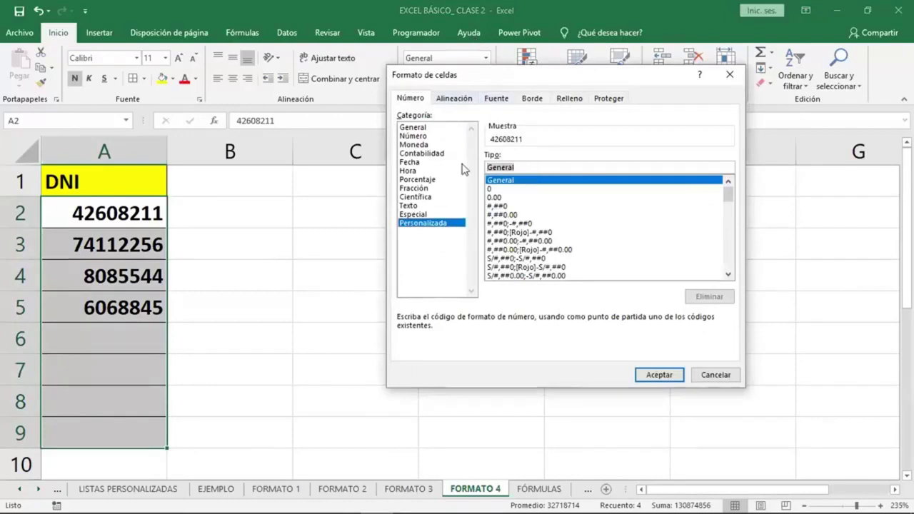
{"action": "key", "text": "Delete"}
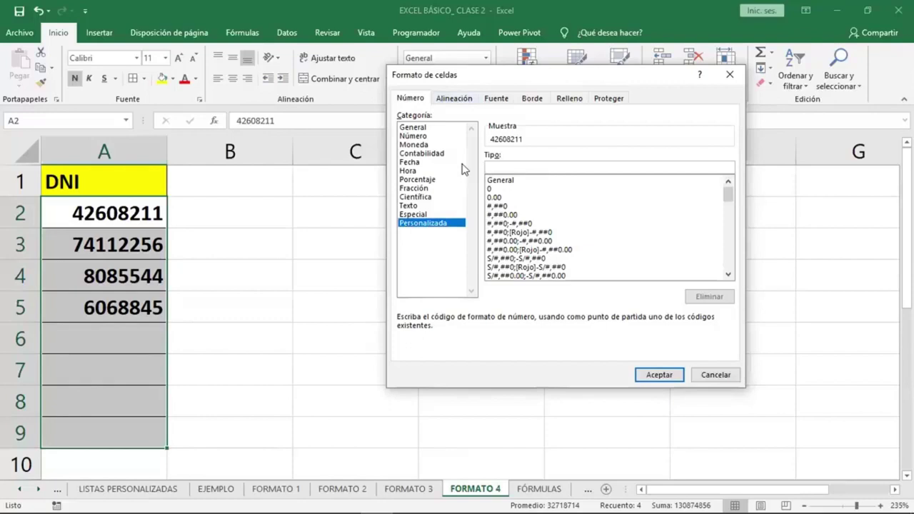
{"action": "type", "text": "000"}
{"action": "type", "text": "000"}
{"action": "type", "text": "00"}
{"action": "left_click", "coordinate": [648, 382]}
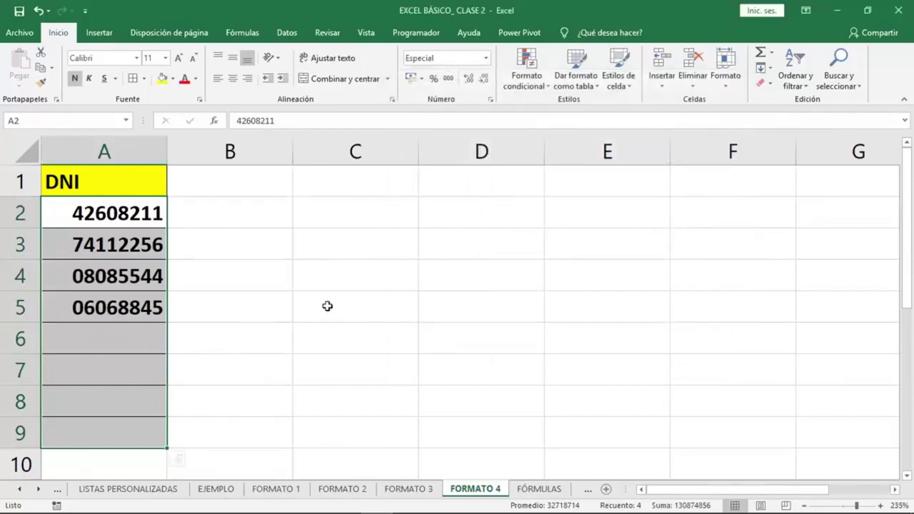
- Give C1:C9 cell borders and fill the C1 heading cell yellow
{"action": "left_click", "coordinate": [362, 187]}
{"action": "left_click_drag", "start_coordinate": [350, 408], "coordinate": [350, 434]}
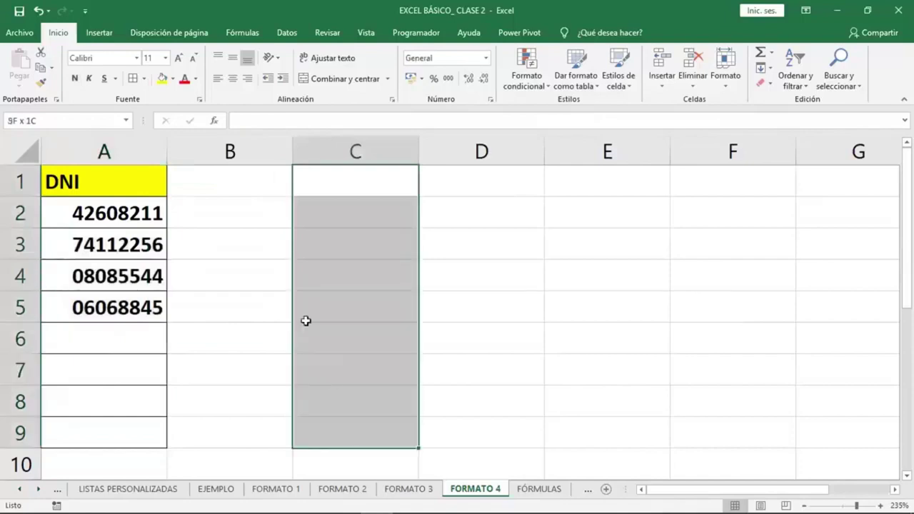
{"action": "left_click", "coordinate": [133, 78]}
{"action": "left_click", "coordinate": [339, 181]}
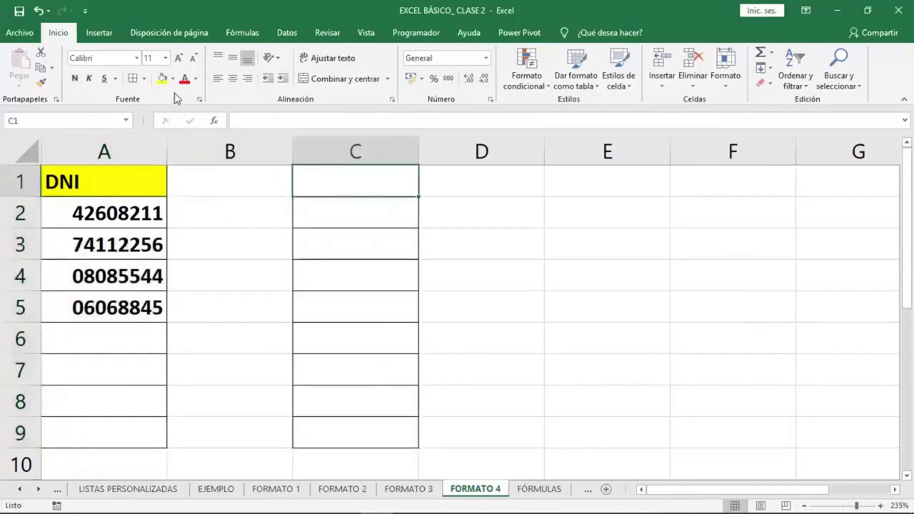
{"action": "left_click", "coordinate": [168, 81]}
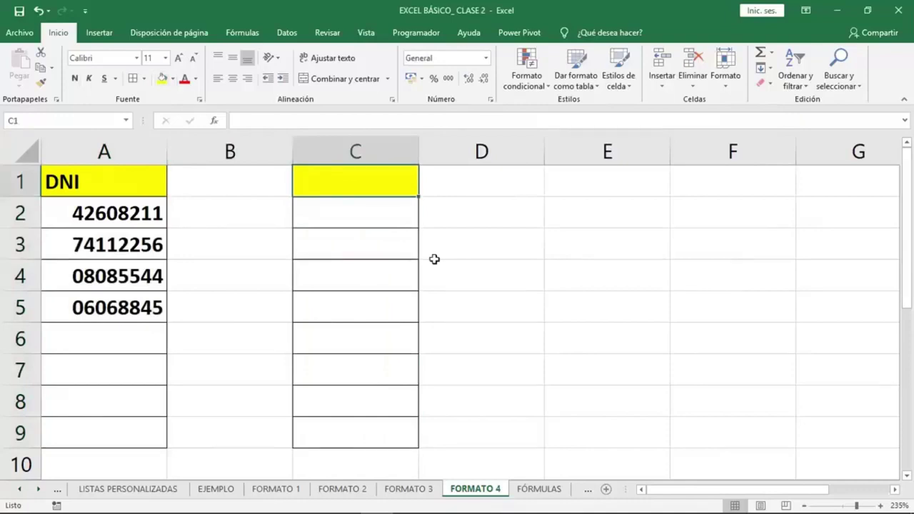
- Enter the heading 'M²' in C1 and center it
{"action": "type", "text": "M"}
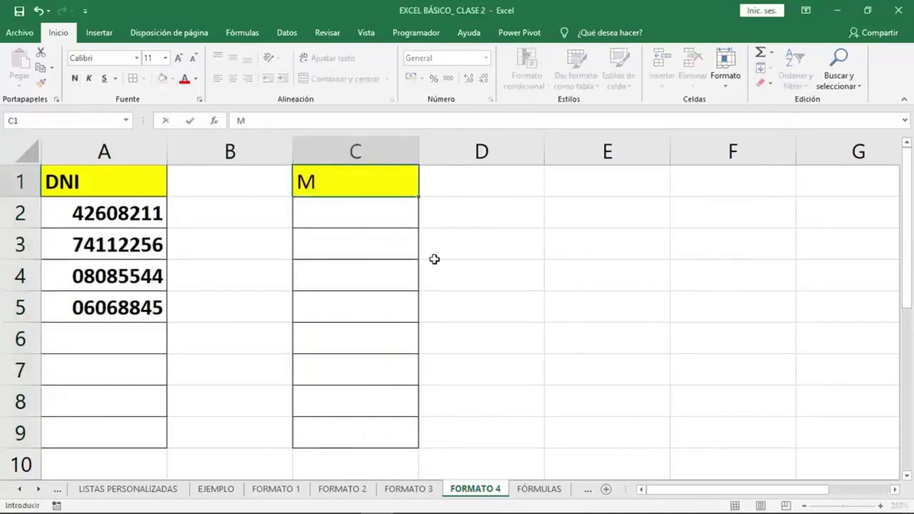
{"action": "type", "text": "³"}
{"action": "key", "text": "BackSpace"}
{"action": "type", "text": "²"}
{"action": "key", "text": "Return"}
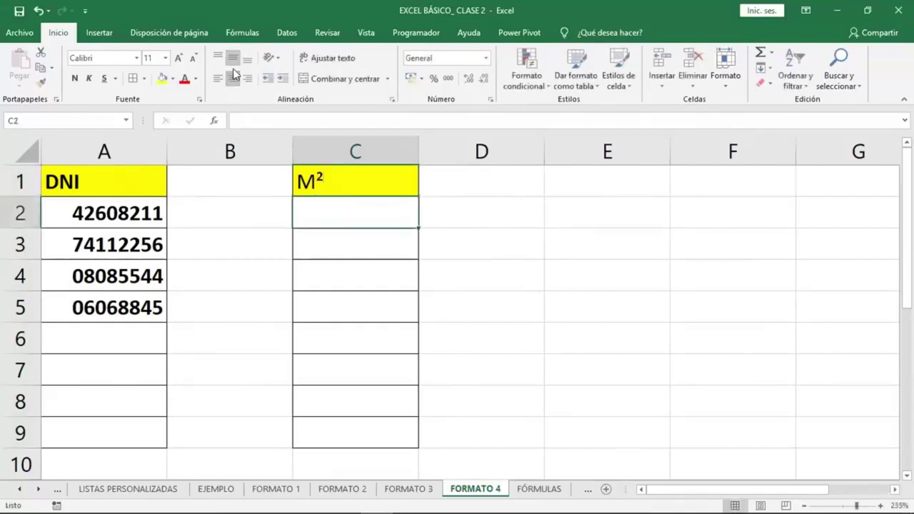
{"action": "key", "text": "Up"}
{"action": "left_click", "coordinate": [233, 79]}
{"action": "left_click", "coordinate": [585, 215]}
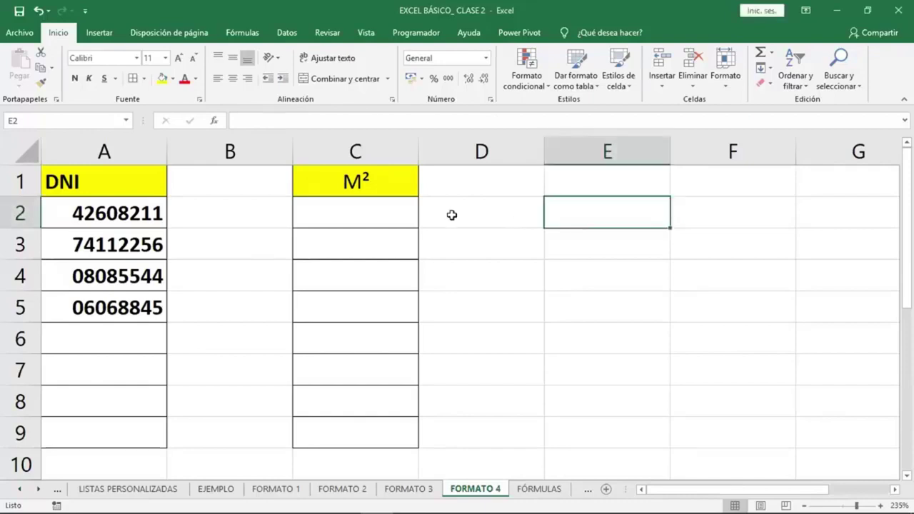
{"action": "left_click", "coordinate": [200, 100]}
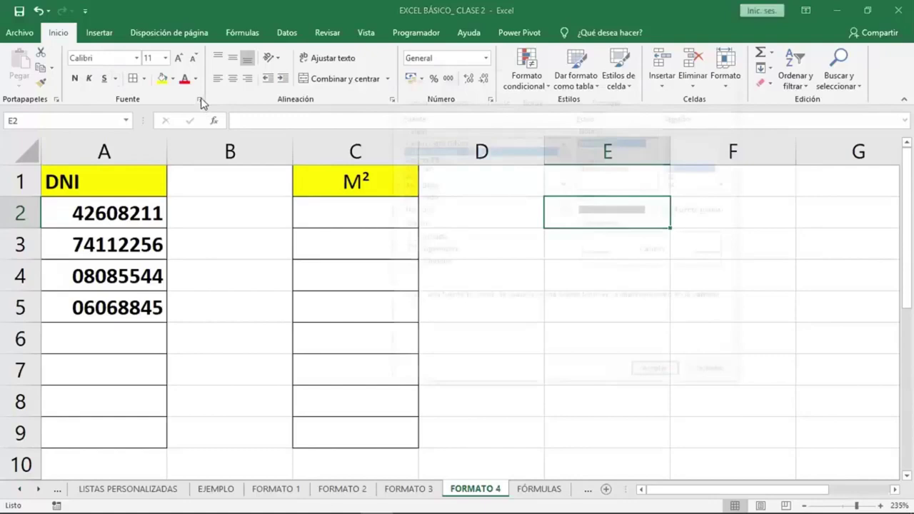
{"action": "left_click", "coordinate": [407, 250]}
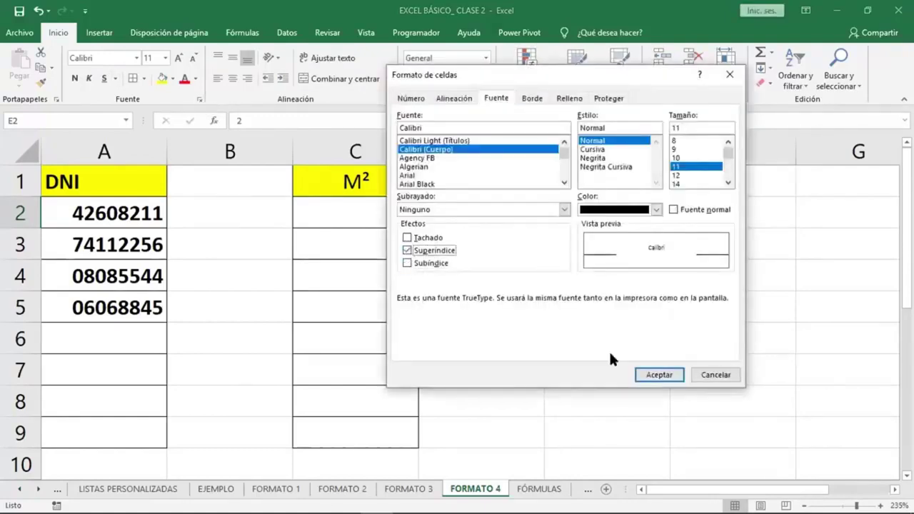
{"action": "left_click", "coordinate": [655, 374]}
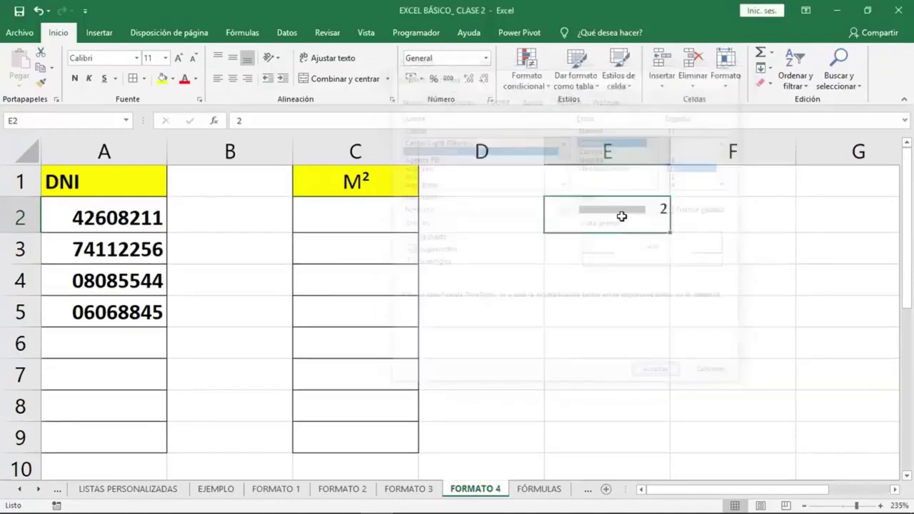
{"action": "left_click", "coordinate": [618, 285]}
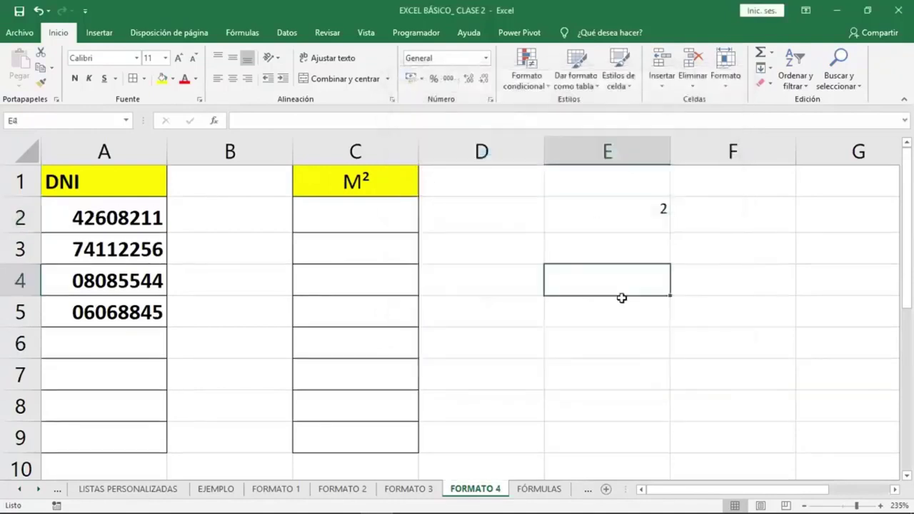
{"action": "type", "text": "M"}
{"action": "left_click", "coordinate": [665, 213]}
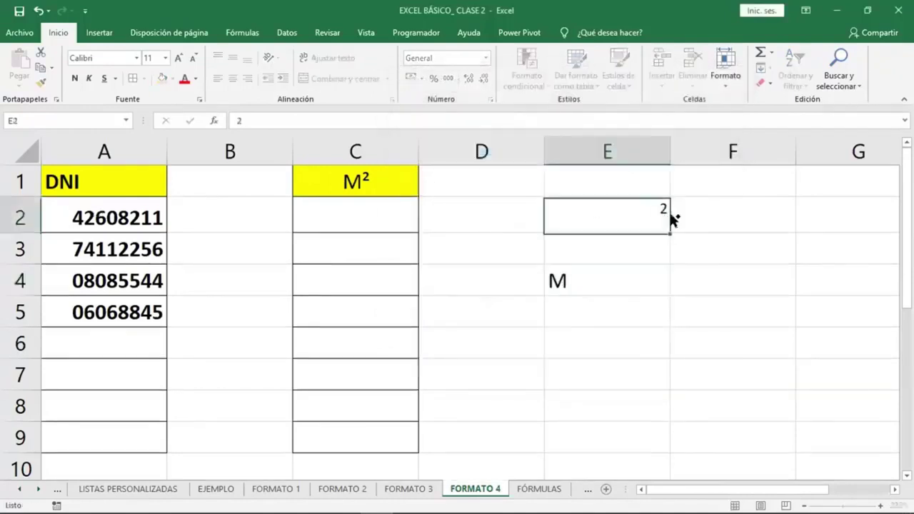
{"action": "left_click_drag", "start_coordinate": [671, 220], "coordinate": [618, 294]}
{"action": "double_click", "coordinate": [602, 283]}
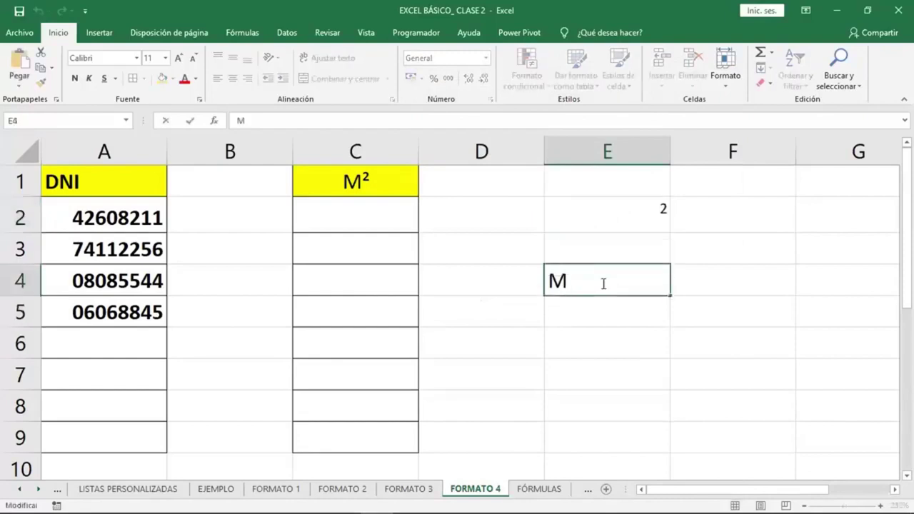
{"action": "type", "text": "2"}
{"action": "key", "text": "BackSpace"}
{"action": "type", "text": "2"}
{"action": "key", "text": "shift+Left"}
{"action": "left_click", "coordinate": [607, 344]}
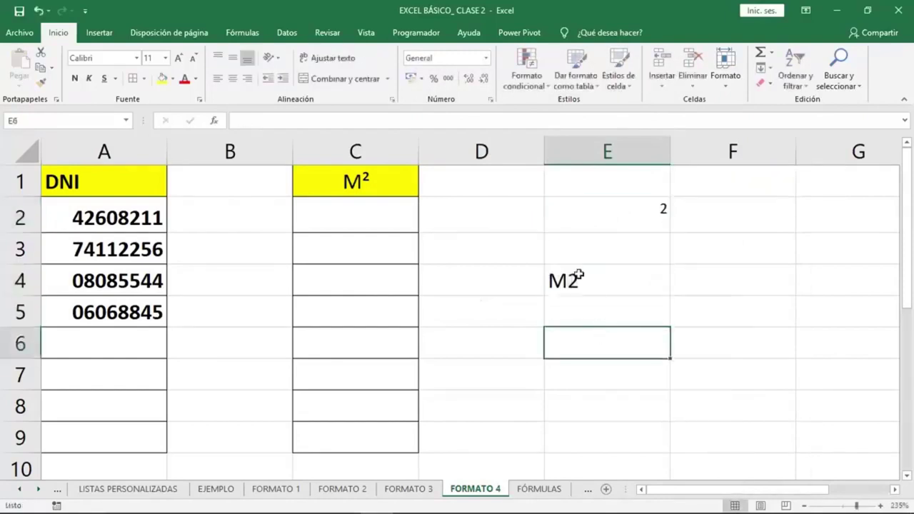
{"action": "key", "text": "ctrl+z"}
{"action": "left_click_drag", "start_coordinate": [657, 207], "coordinate": [647, 286]}
{"action": "key", "text": "Delete"}
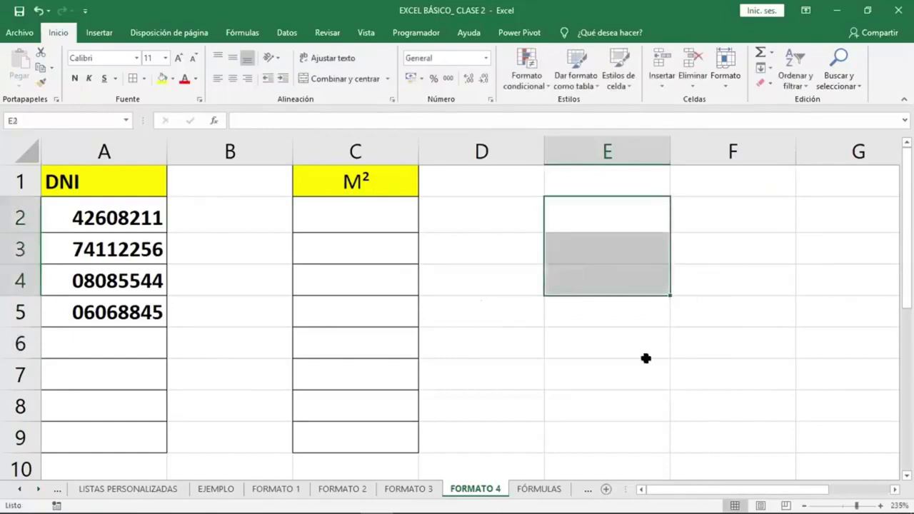
{"action": "left_click", "coordinate": [632, 368]}
{"action": "left_click", "coordinate": [606, 249]}
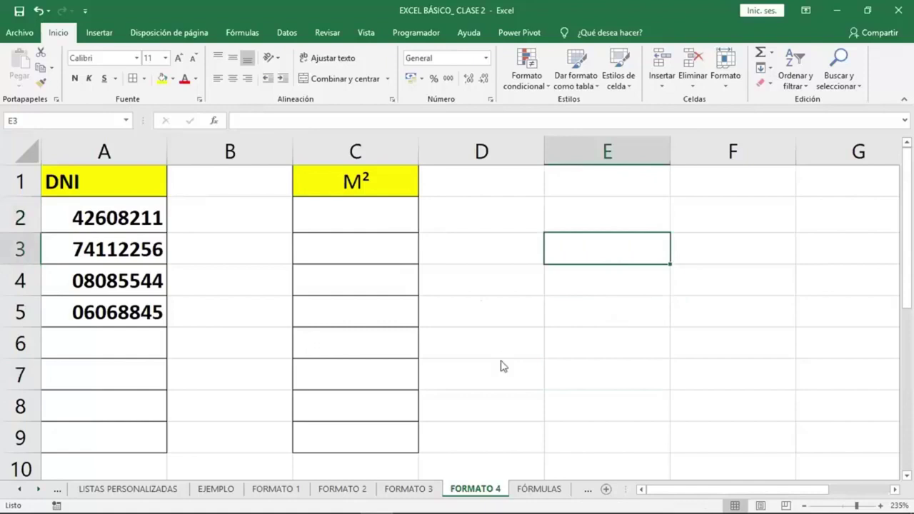
- Launch the Teclado en pantalla with Activar teclado numérico ticked, then close it and select D6
{"action": "key", "text": "super"}
{"action": "type", "text": "TECL"}
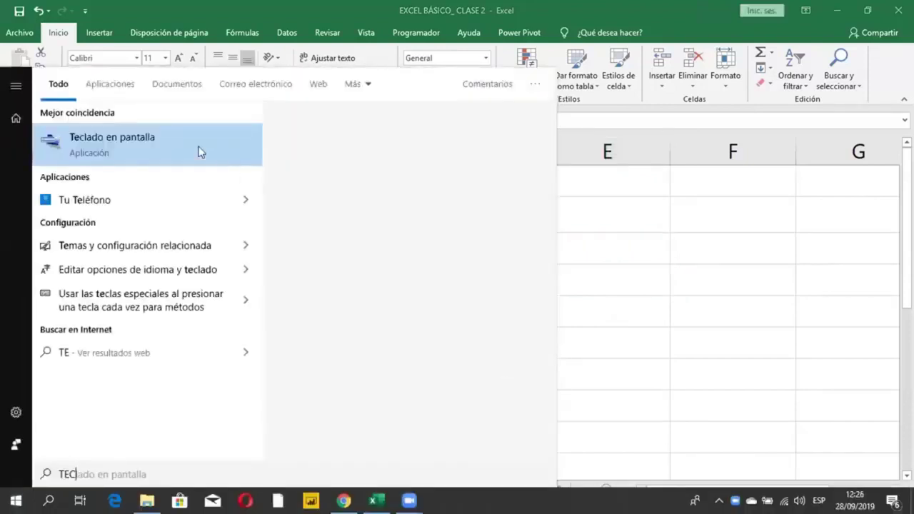
{"action": "left_click", "coordinate": [374, 248]}
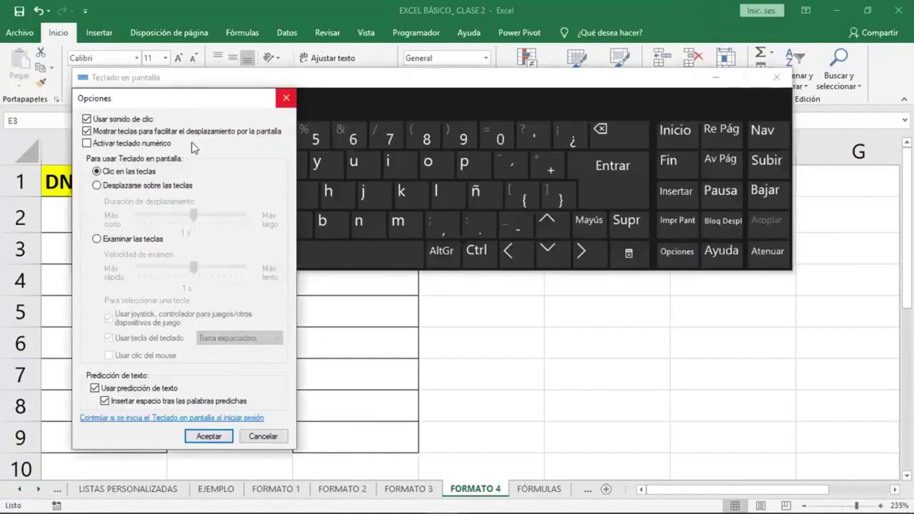
{"action": "left_click", "coordinate": [152, 144]}
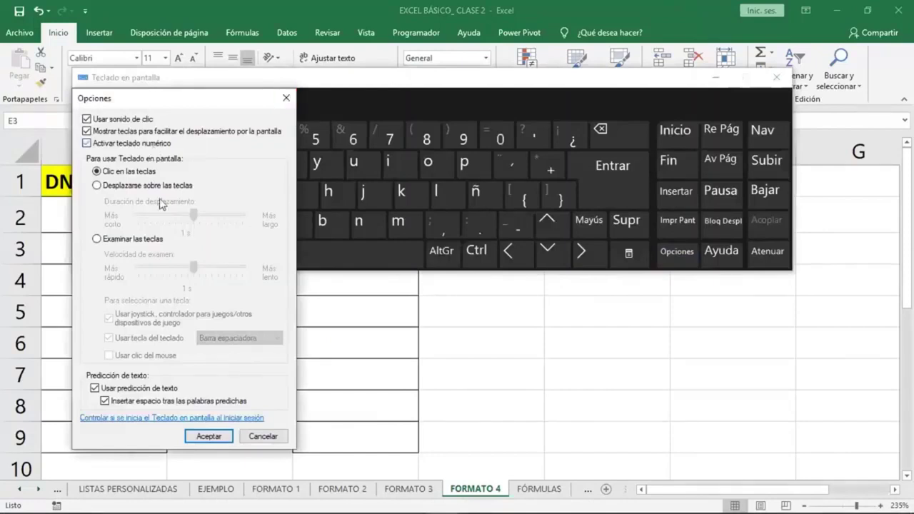
{"action": "left_click", "coordinate": [208, 436]}
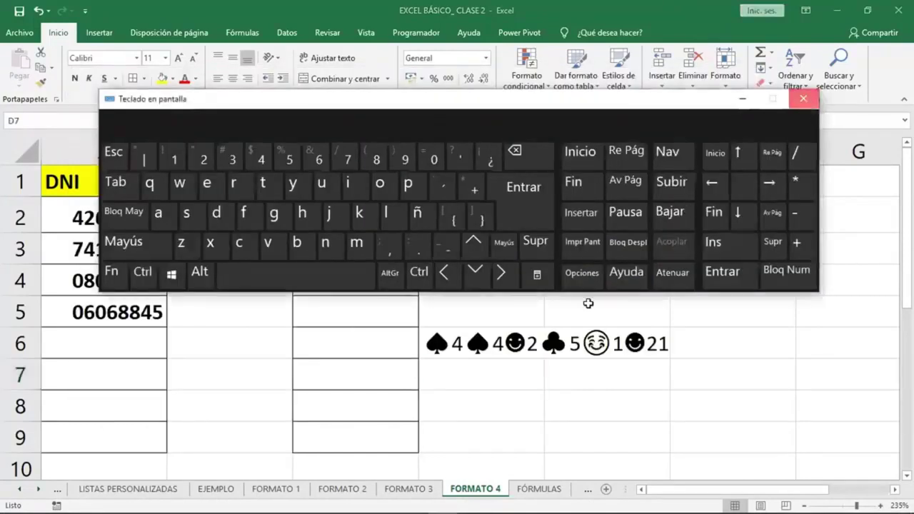
{"action": "left_click", "coordinate": [803, 99]}
{"action": "left_click", "coordinate": [607, 312]}
{"action": "left_click", "coordinate": [426, 346]}
- Clear the stray emoji from D6 and write the note 'alt 64 @' in E3
{"action": "key", "text": "Delete"}
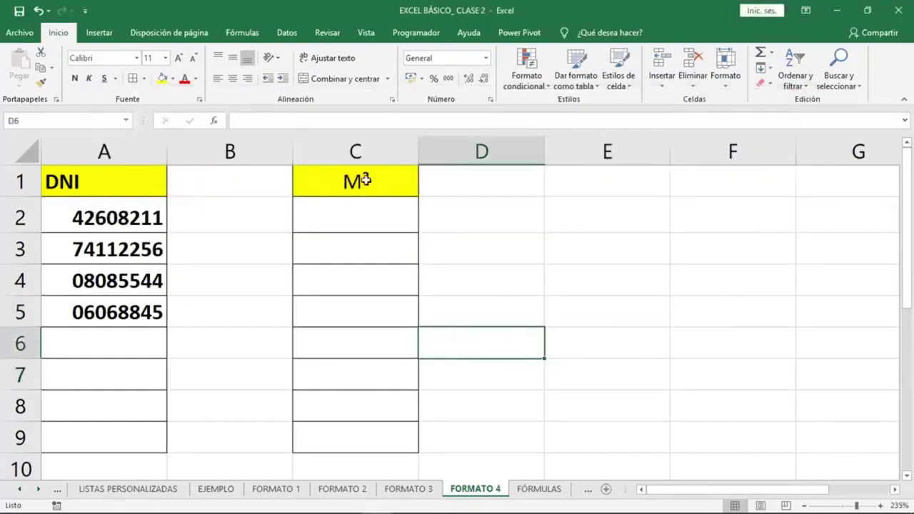
{"action": "left_click", "coordinate": [605, 252]}
{"action": "type", "text": "alt"}
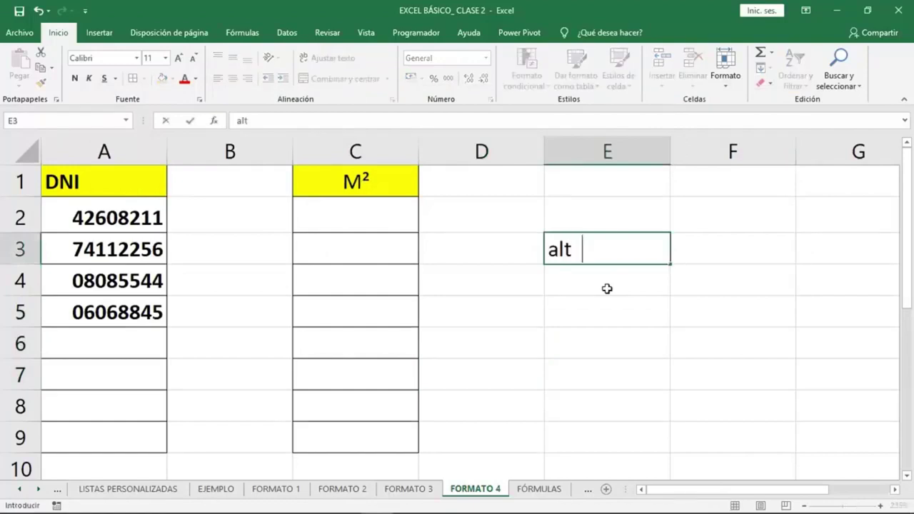
{"action": "key", "text": "ctrl+Return"}
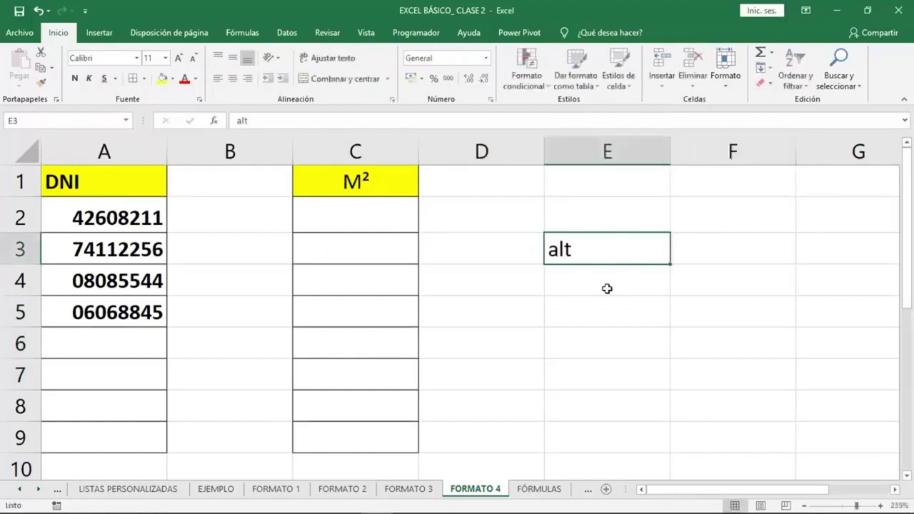
{"action": "key", "text": "F2"}
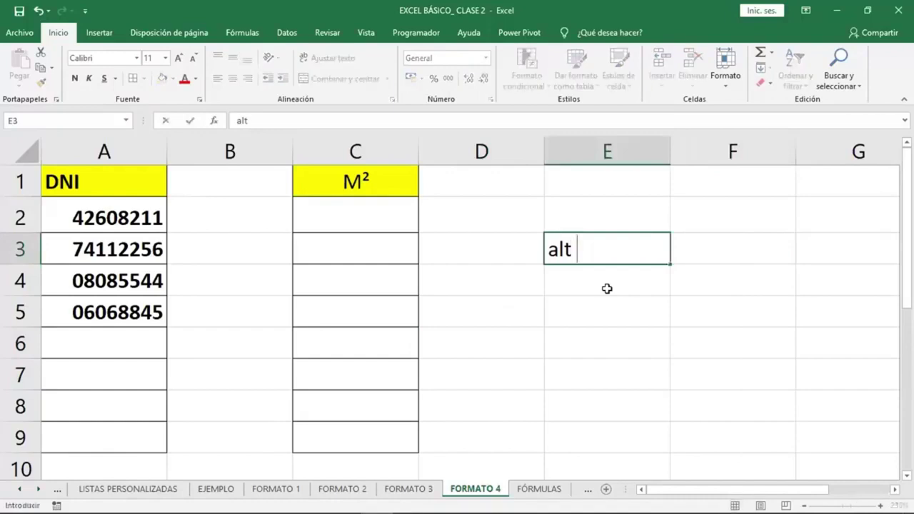
{"action": "type", "text": "64"}
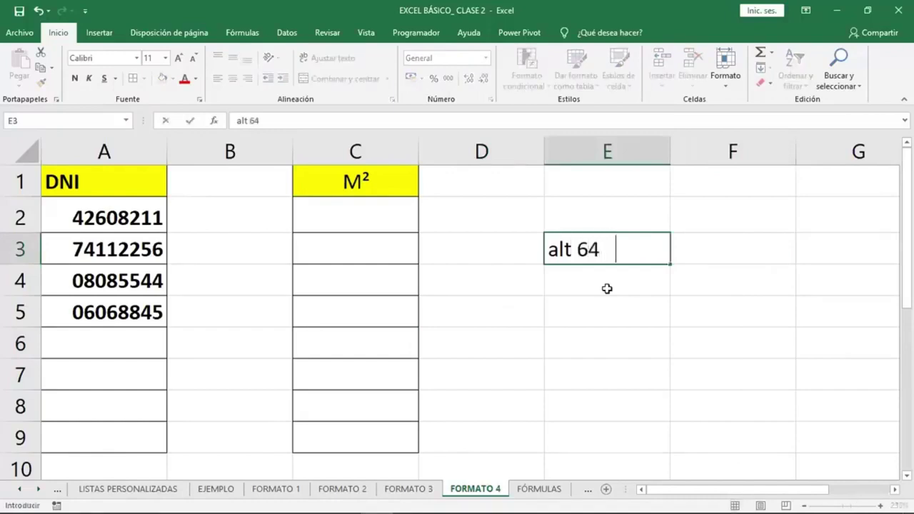
{"action": "type", "text": "   @"}
{"action": "key", "text": "Return"}
- Add the notes 'alt 252 ³' in E4 and 'alt 253 ²' in E5
{"action": "type", "text": "alt 64  @"}
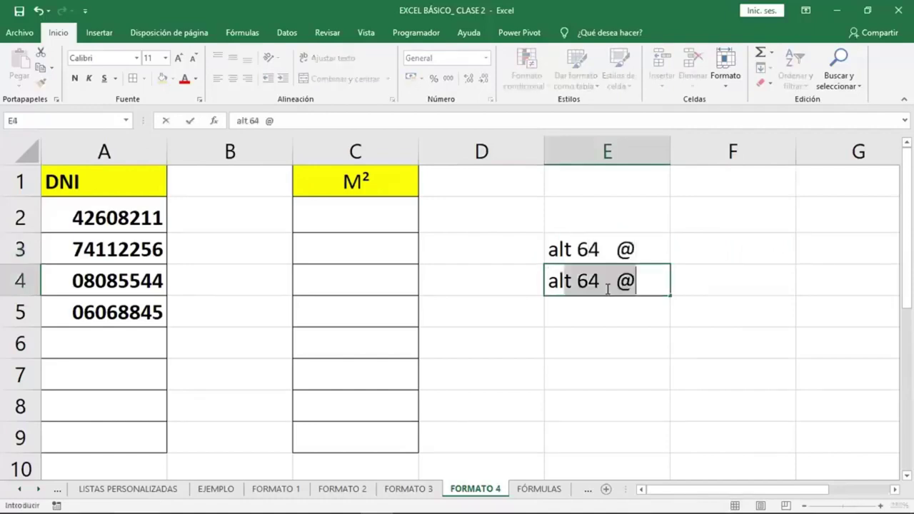
{"action": "key", "text": "BackSpace"}
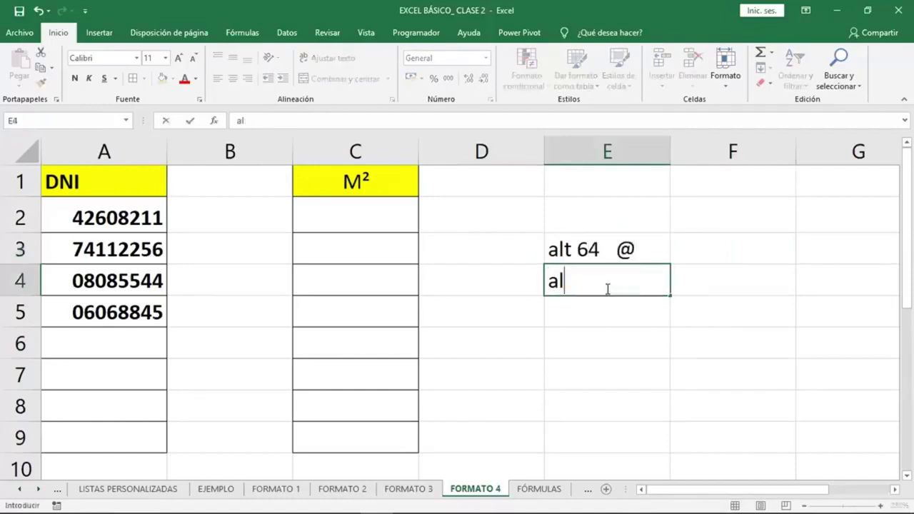
{"action": "type", "text": "t "}
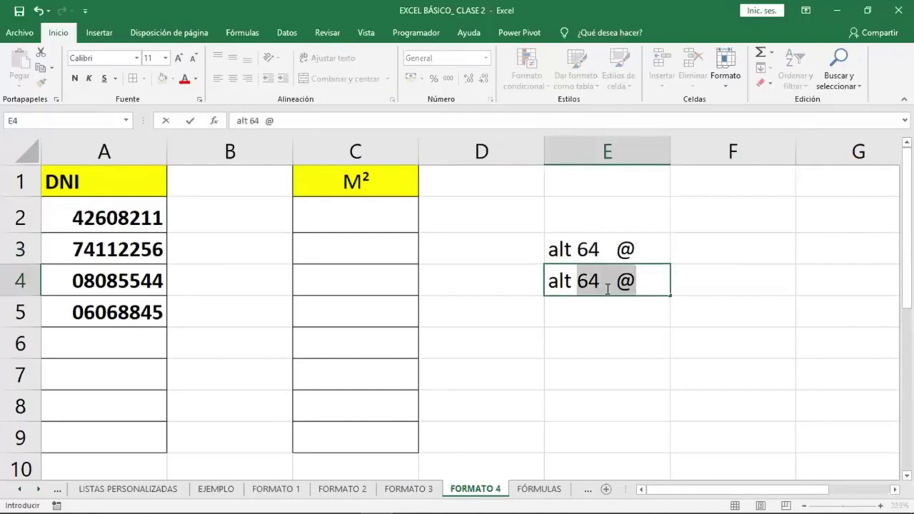
{"action": "type", "text": "252  "}
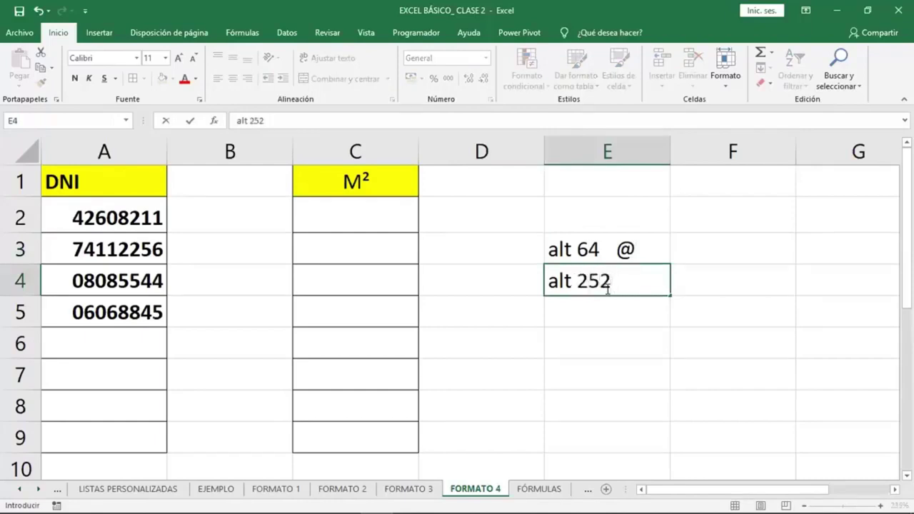
{"action": "type", "text": "³"}
{"action": "key", "text": "Return"}
{"action": "type", "text": "alt "}
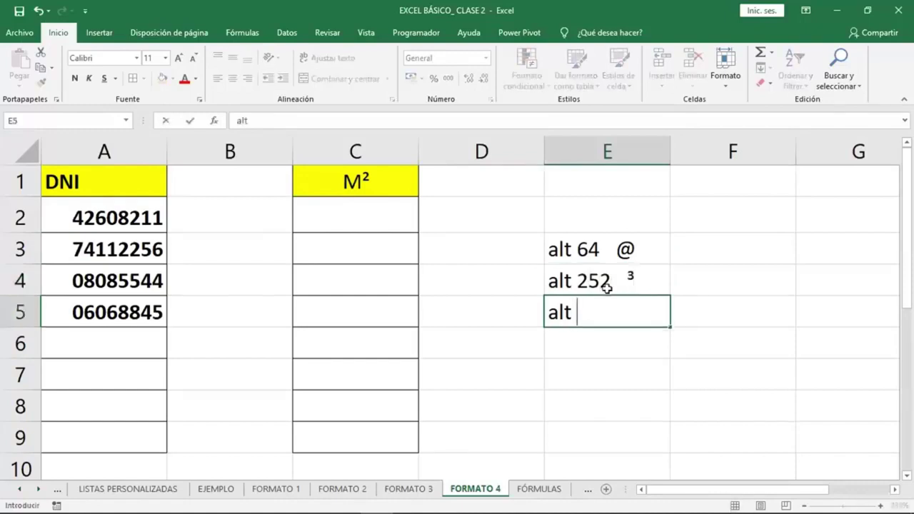
{"action": "type", "text": "253"}
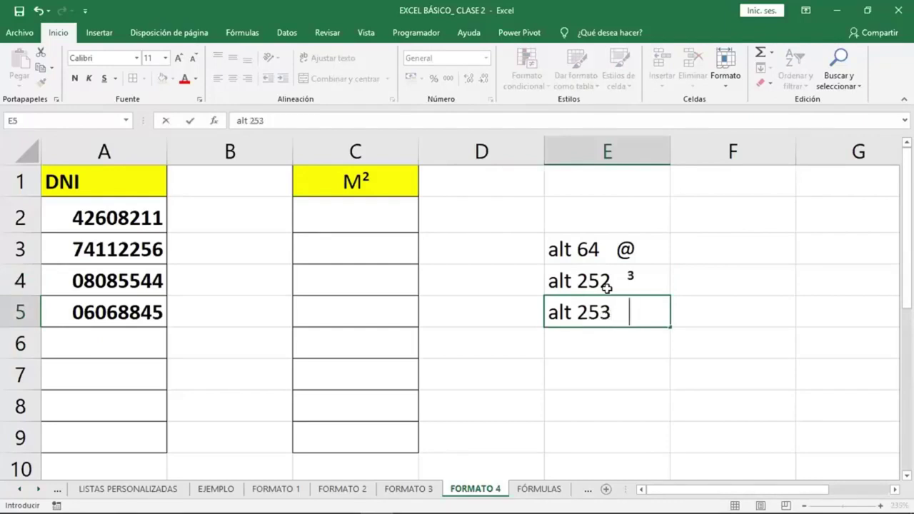
{"action": "type", "text": " ²"}
{"action": "key", "text": "Return"}
- Insert a blank column at E, shifting the alt-code notes to F, and select C1:C9
{"action": "left_click", "coordinate": [355, 214]}
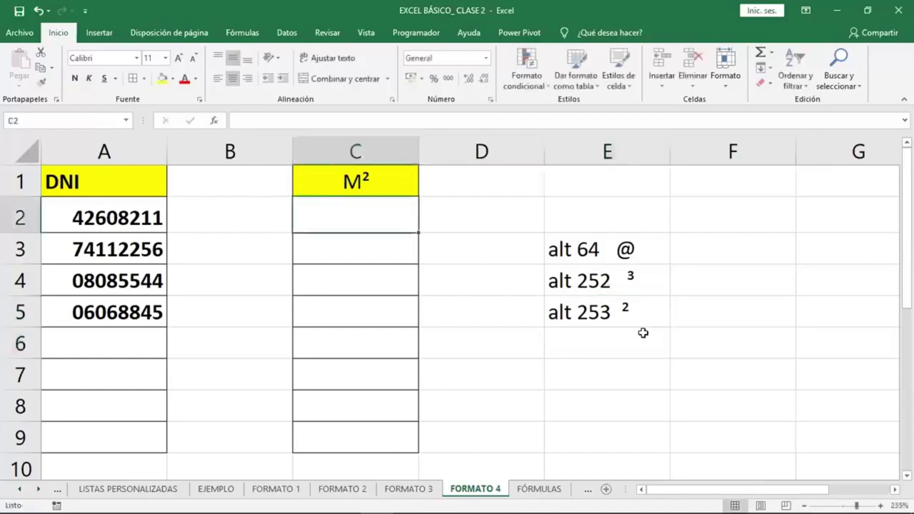
{"action": "left_click", "coordinate": [643, 313]}
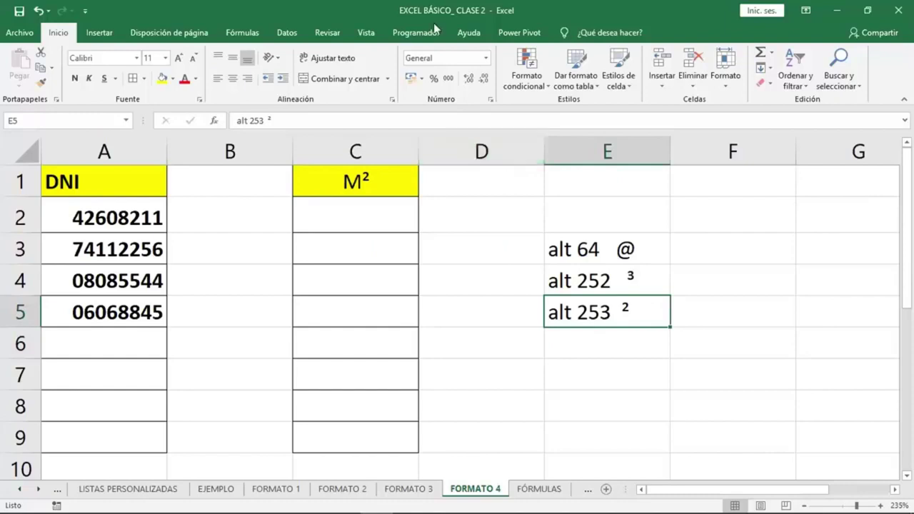
{"action": "left_click", "coordinate": [471, 223]}
{"action": "left_click_drag", "start_coordinate": [384, 210], "coordinate": [385, 437]}
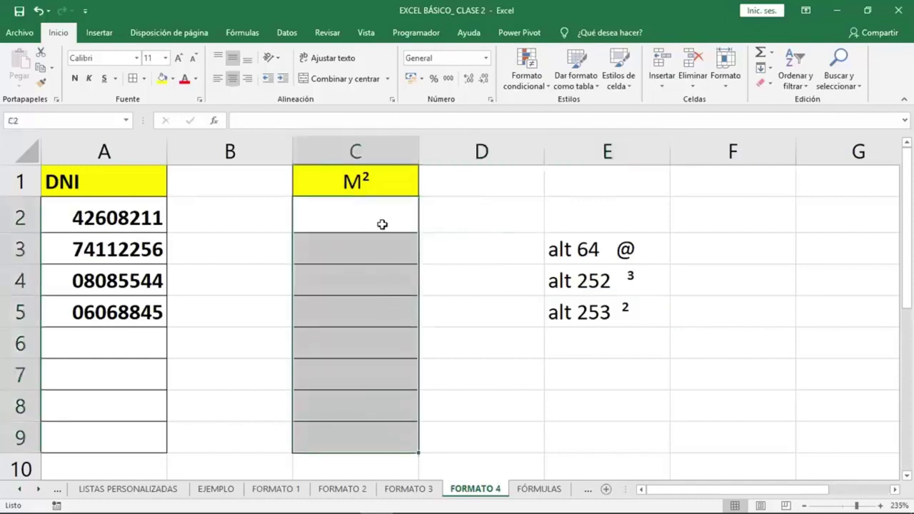
{"action": "left_click_drag", "start_coordinate": [382, 225], "coordinate": [380, 426]}
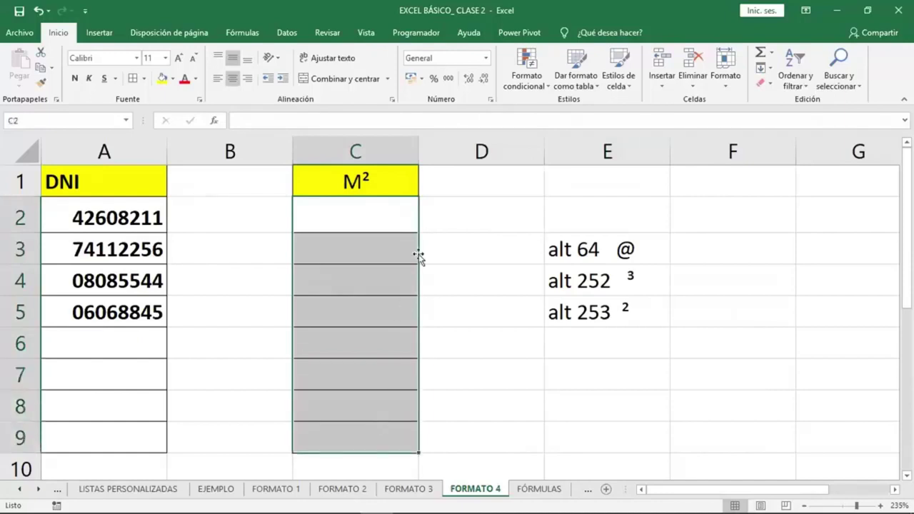
{"action": "left_click", "coordinate": [572, 152]}
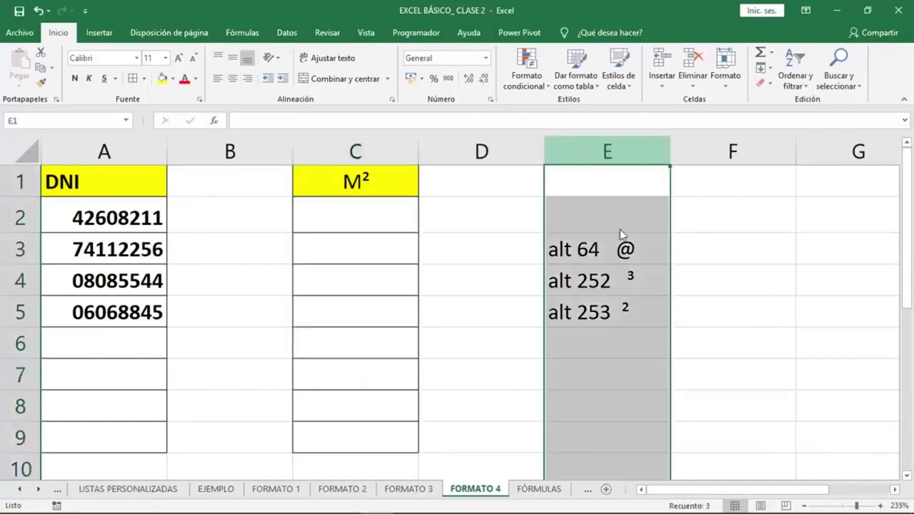
{"action": "right_click", "coordinate": [582, 147]}
{"action": "left_click", "coordinate": [637, 244]}
{"action": "left_click_drag", "start_coordinate": [364, 188], "coordinate": [379, 435]}
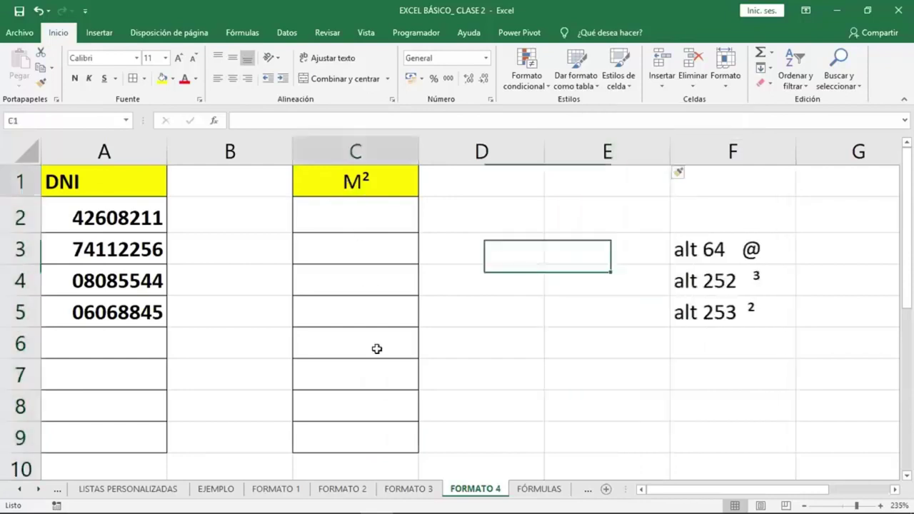
- Copy the bordered M² column C1:C9 into column D starting at D1
{"action": "key", "text": "ctrl+c"}
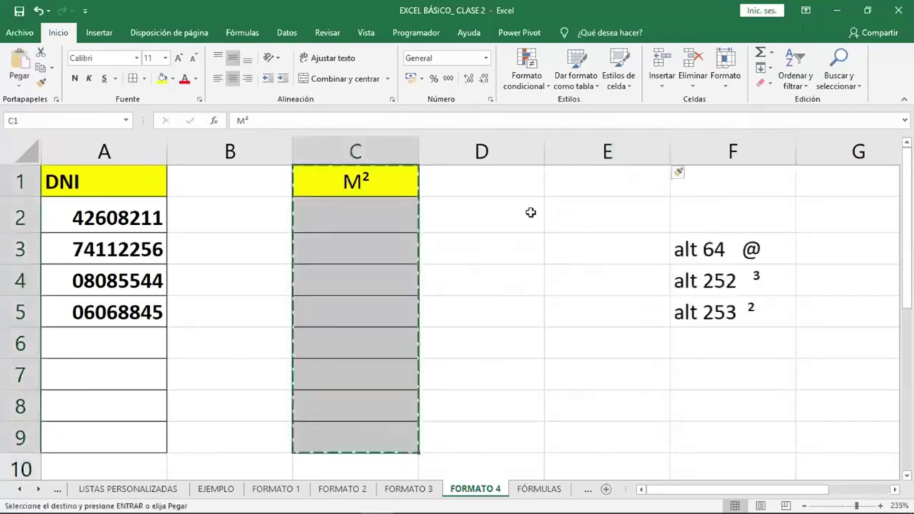
{"action": "left_click", "coordinate": [515, 178]}
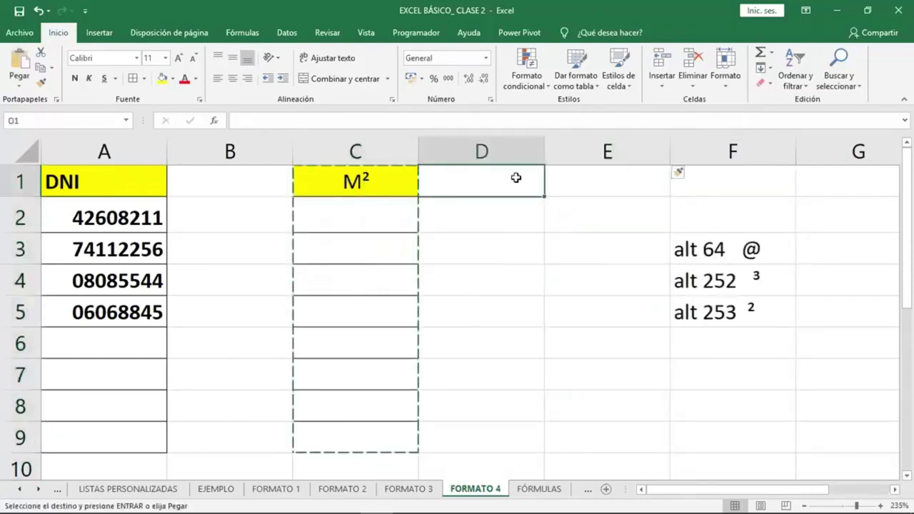
{"action": "key", "text": "ctrl+v"}
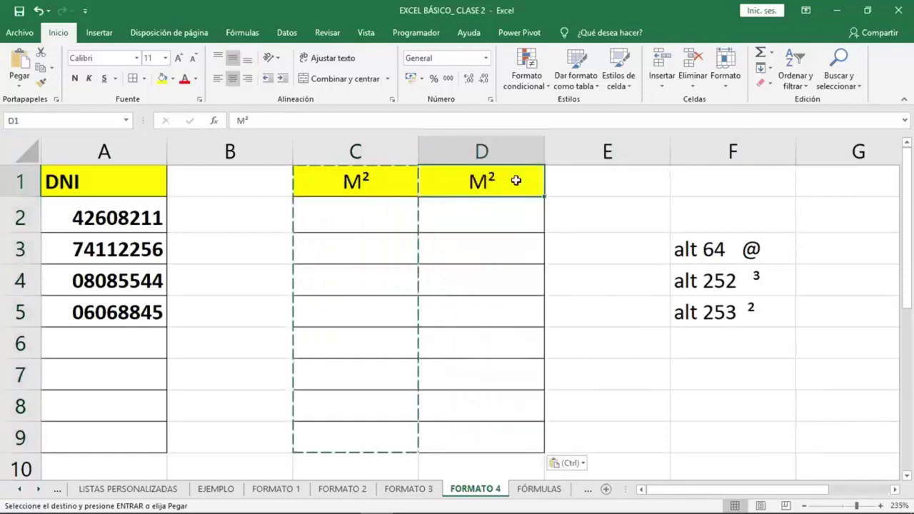
- Change the C1 heading from 'M²' to 'Lt'
{"action": "left_click", "coordinate": [391, 183]}
{"action": "double_click", "coordinate": [391, 183]}
{"action": "key", "text": "BackSpace"}
{"action": "key", "text": "BackSpace"}
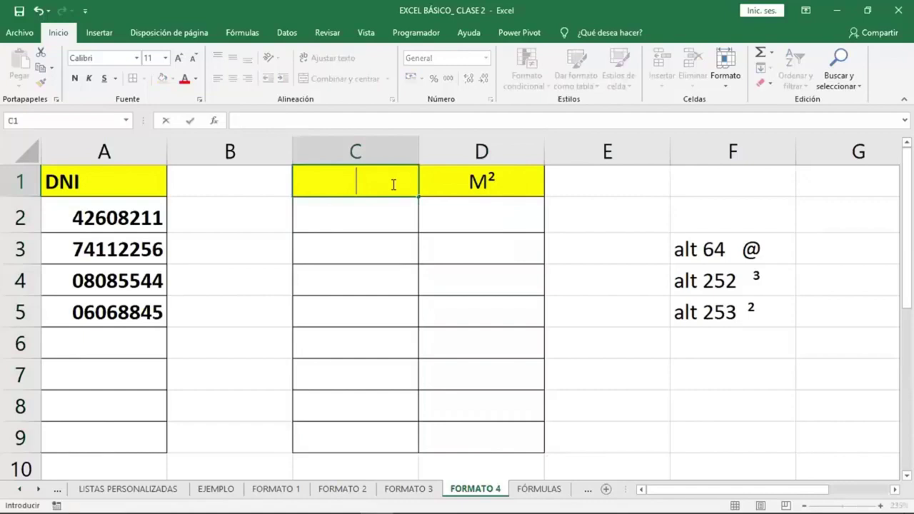
{"action": "type", "text": "LT"}
{"action": "key", "text": "BackSpace"}
{"action": "type", "text": "t"}
{"action": "key", "text": "Return"}
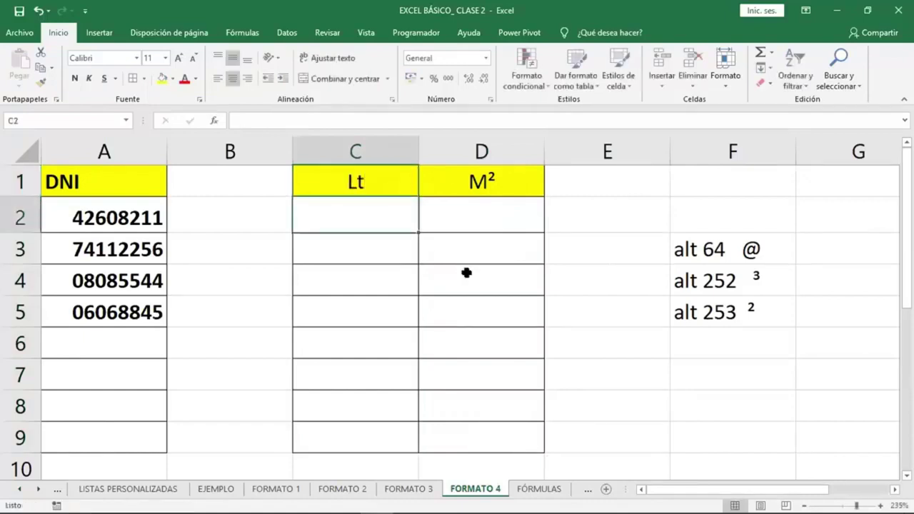
{"action": "left_click", "coordinate": [422, 193]}
{"action": "left_click", "coordinate": [378, 181]}
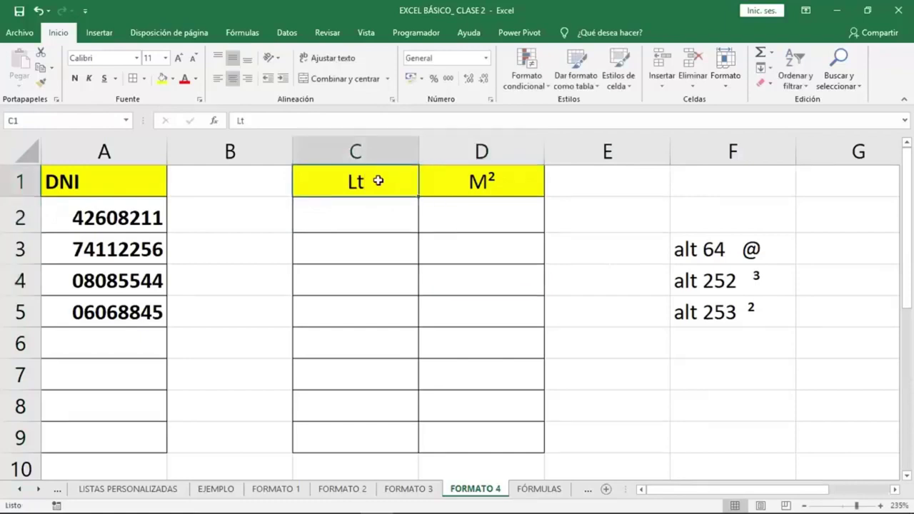
- Apply the custom number format General "Lt" to C2:C9, fixing a stray 2 in the code
{"action": "left_click_drag", "start_coordinate": [379, 215], "coordinate": [392, 428]}
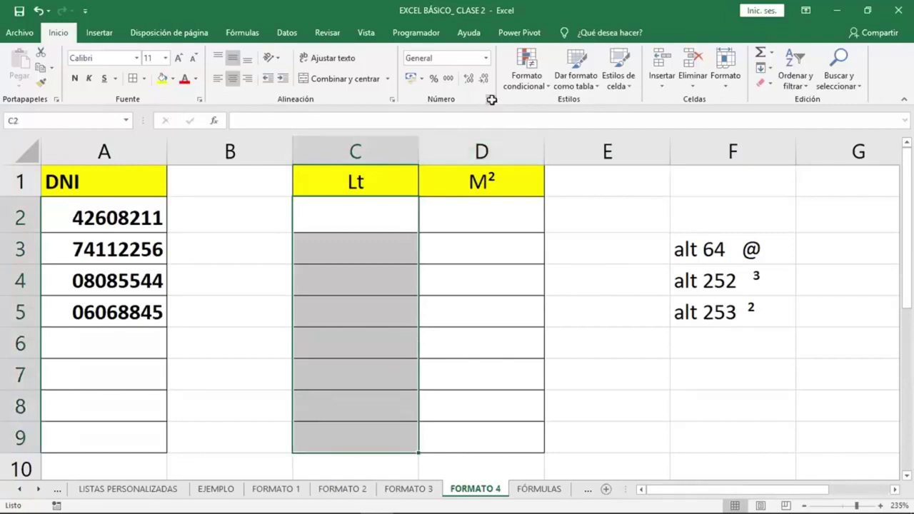
{"action": "key", "text": "ctrl+1"}
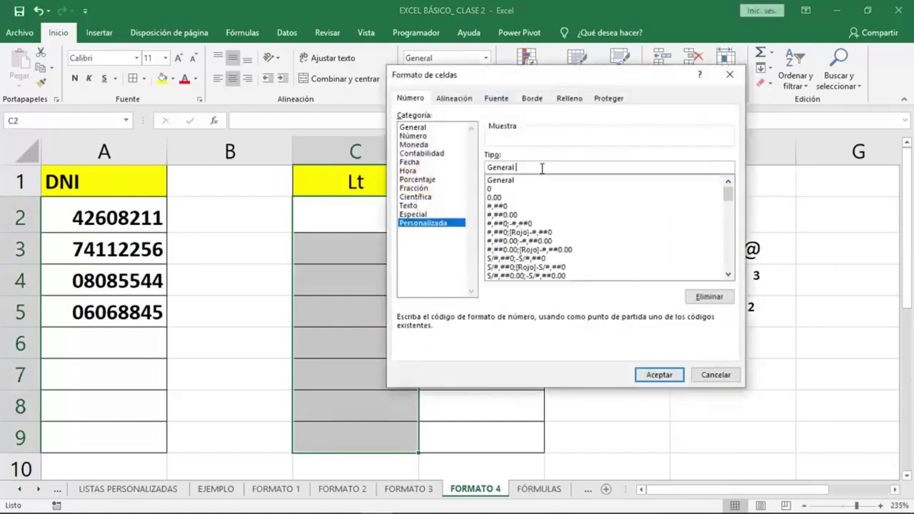
{"action": "type", "text": "2"}
{"action": "key", "text": "Return"}
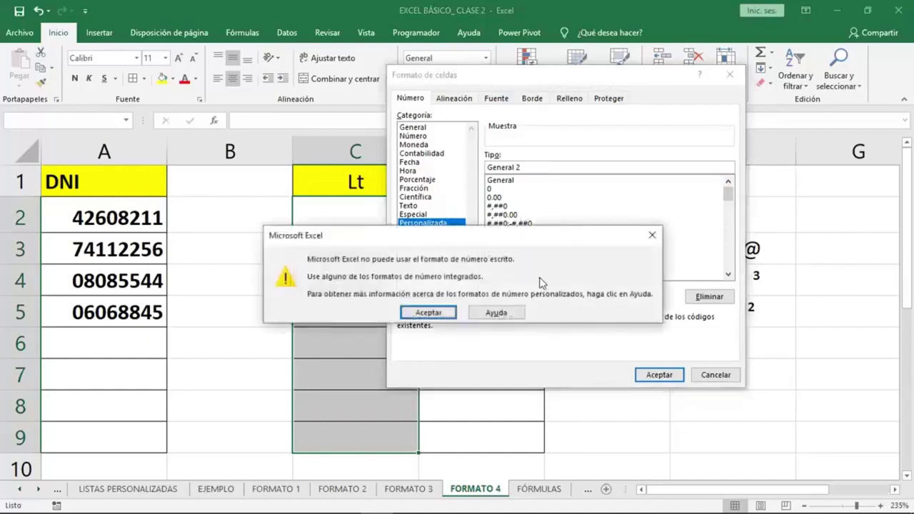
{"action": "key", "text": "Return"}
{"action": "left_click", "coordinate": [539, 169]}
{"action": "key", "text": "BackSpace"}
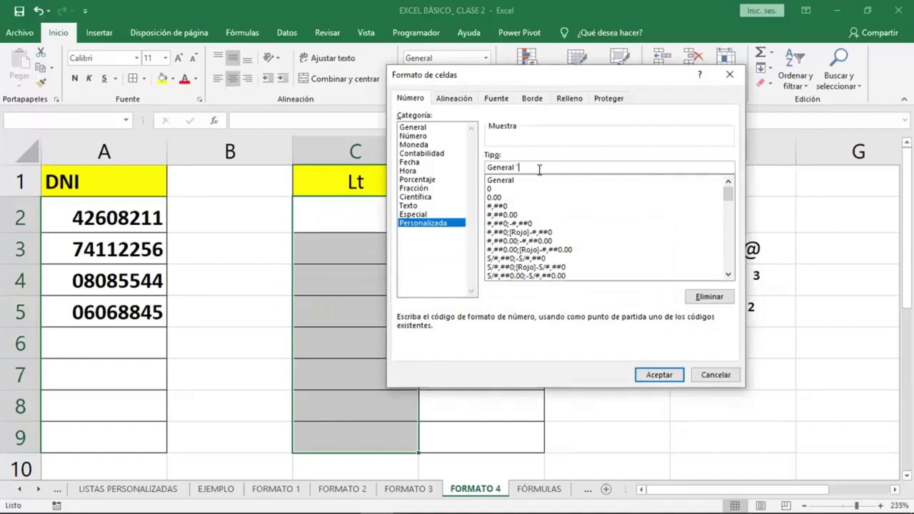
{"action": "type", "text": "Lt\""}
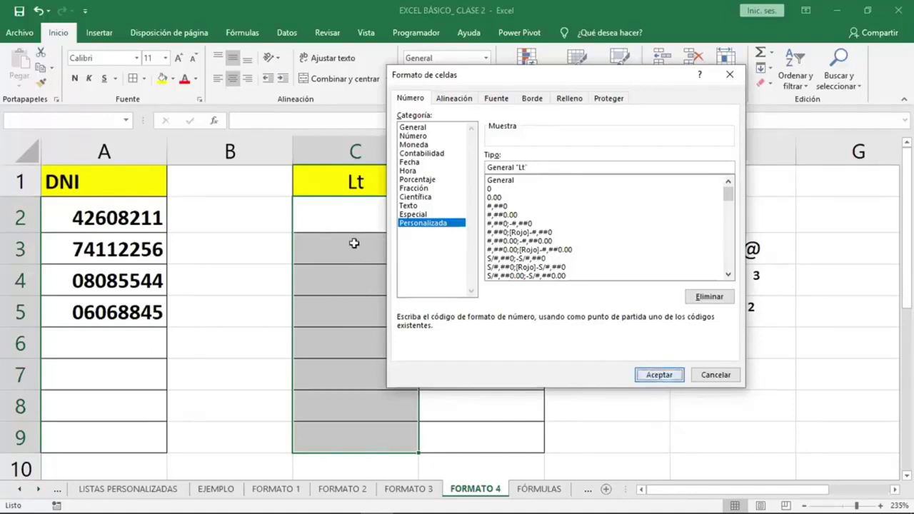
{"action": "key", "text": "Return"}
- Enter 5, 10, 700, 4 and 32 down C2:C6 so they show with Lt
{"action": "type", "text": "5"}
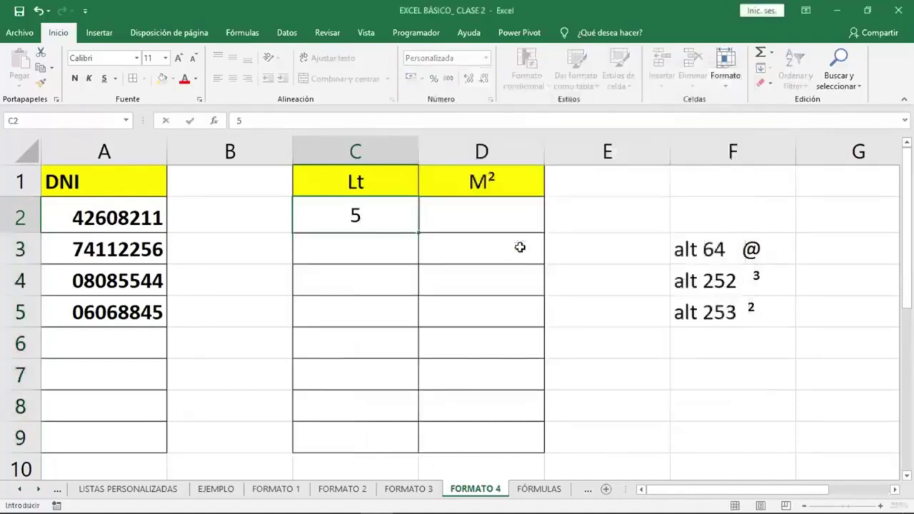
{"action": "key", "text": "Return"}
{"action": "type", "text": "10"}
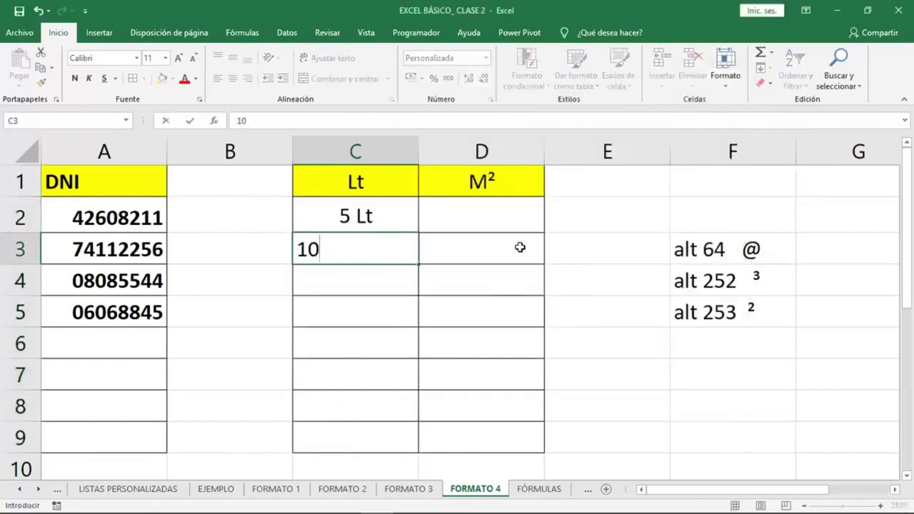
{"action": "key", "text": "Return"}
{"action": "type", "text": "700"}
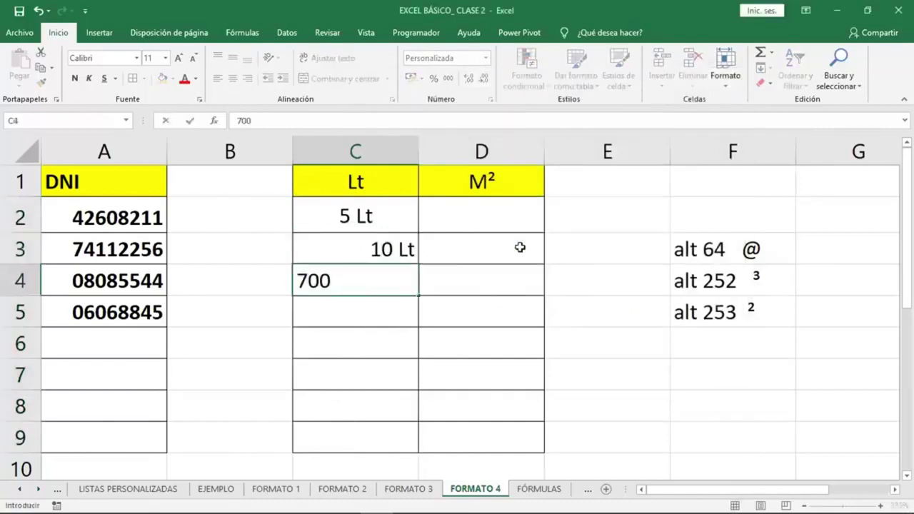
{"action": "key", "text": "Return"}
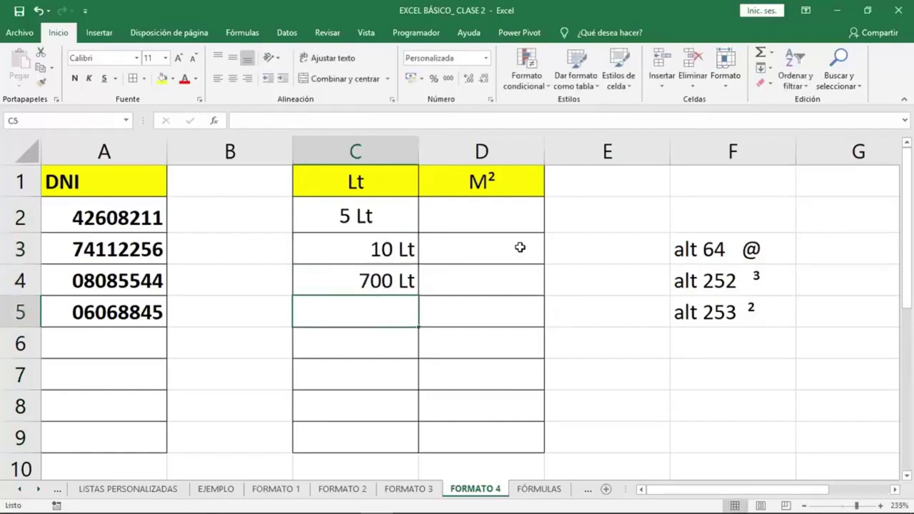
{"action": "type", "text": "4"}
{"action": "key", "text": "Return"}
{"action": "type", "text": "32 Lt"}
{"action": "key", "text": "Return"}
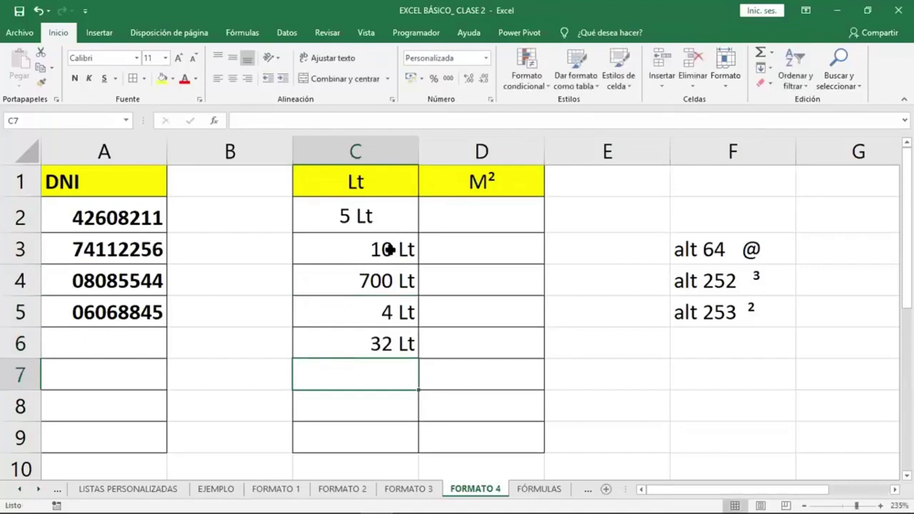
- Check that C3, C5 and C6 store plain numbers behind the Lt display
{"action": "left_click", "coordinate": [390, 248]}
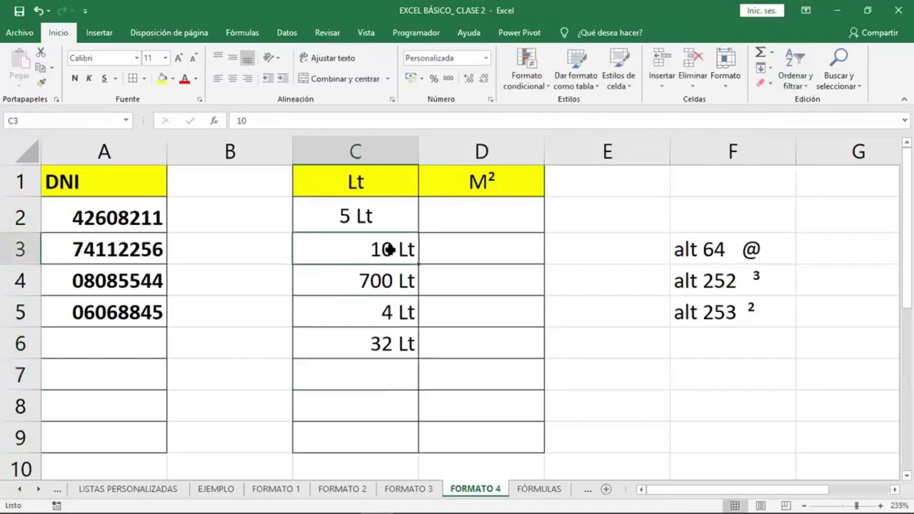
{"action": "left_click", "coordinate": [391, 316]}
{"action": "left_click", "coordinate": [396, 348]}
{"action": "left_click", "coordinate": [399, 372]}
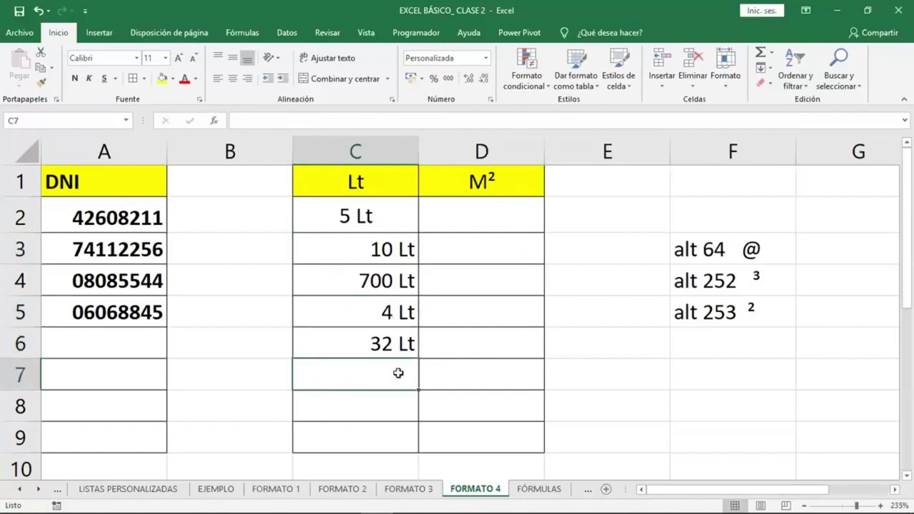
{"action": "left_click", "coordinate": [389, 311]}
{"action": "left_click", "coordinate": [375, 347]}
{"action": "left_click", "coordinate": [386, 372]}
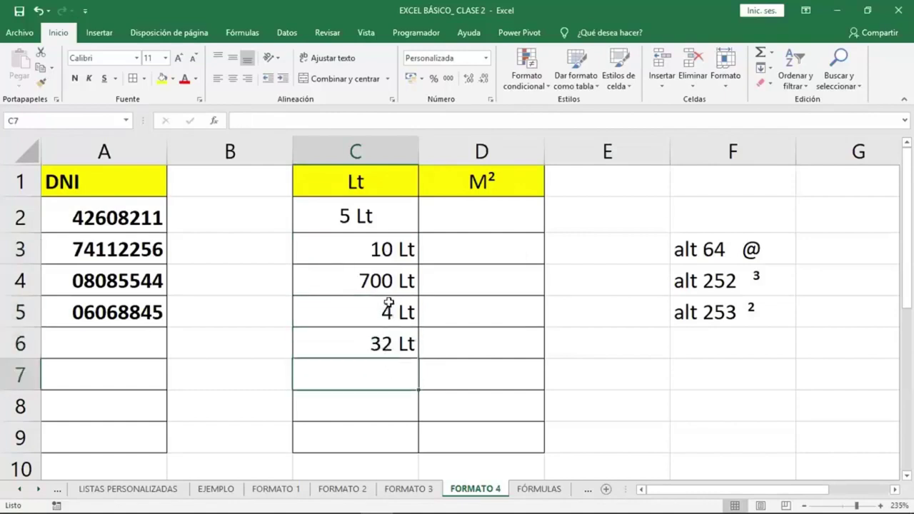
{"action": "left_click", "coordinate": [394, 250]}
{"action": "left_click", "coordinate": [392, 303]}
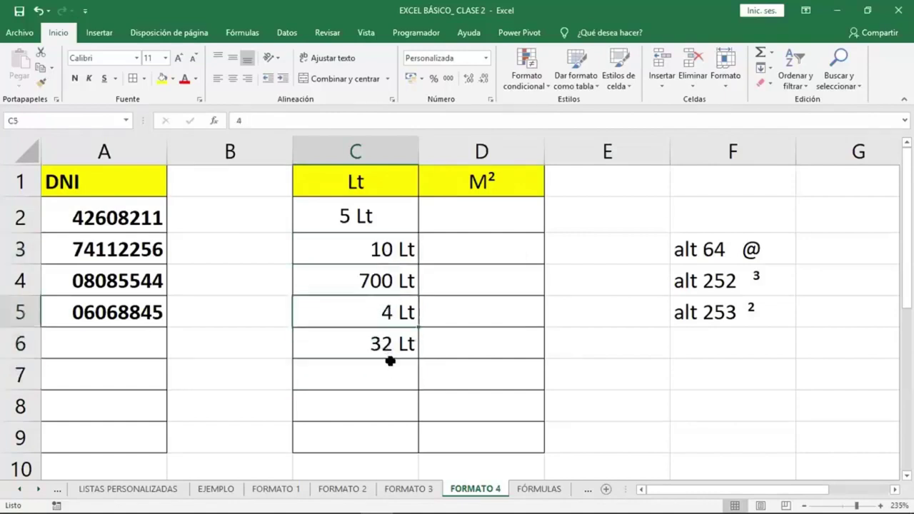
{"action": "left_click", "coordinate": [389, 362]}
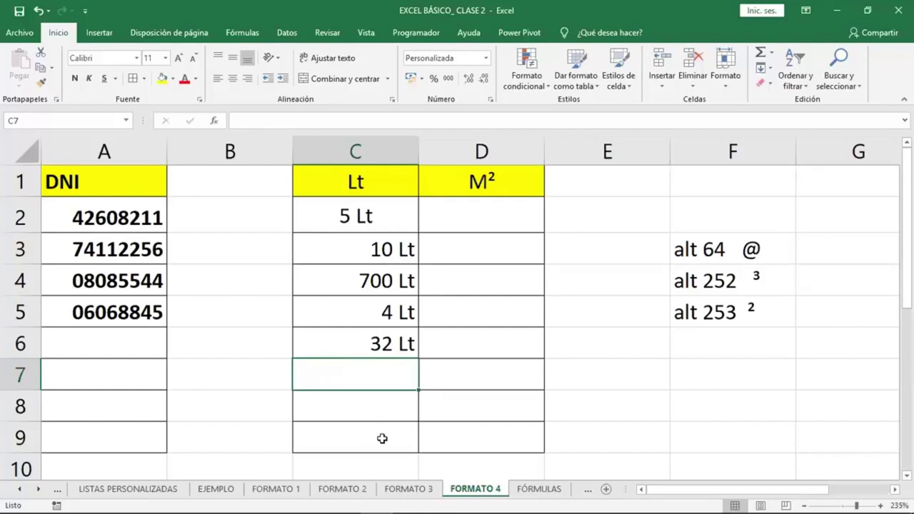
{"action": "left_click_drag", "start_coordinate": [411, 215], "coordinate": [411, 437]}
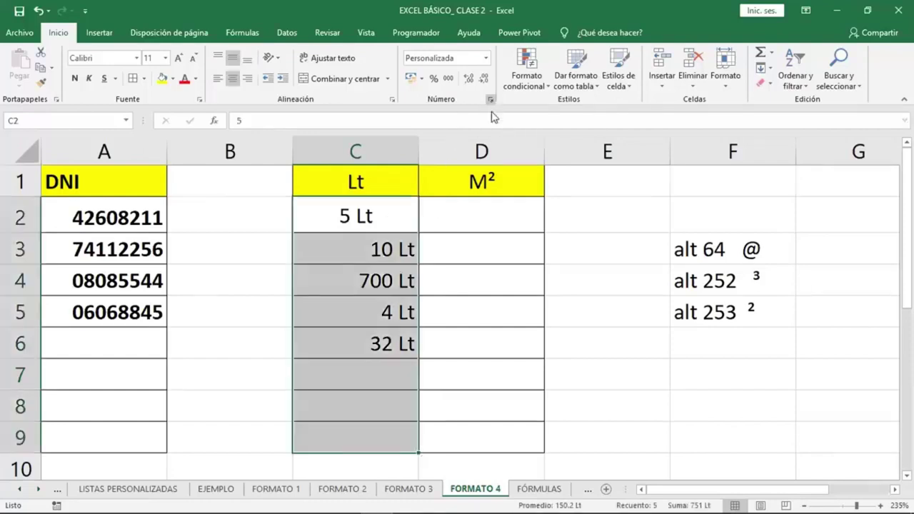
{"action": "left_click", "coordinate": [490, 99]}
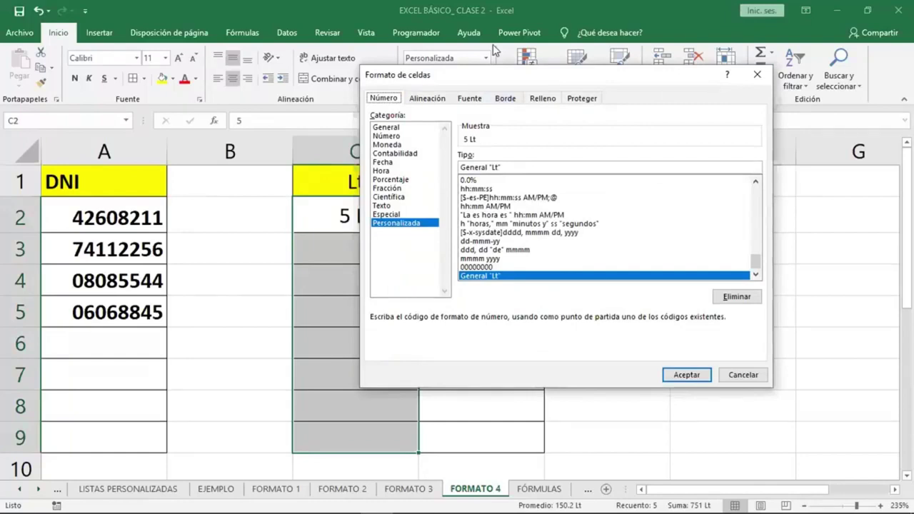
{"action": "left_click", "coordinate": [758, 75]}
{"action": "left_click", "coordinate": [529, 211]}
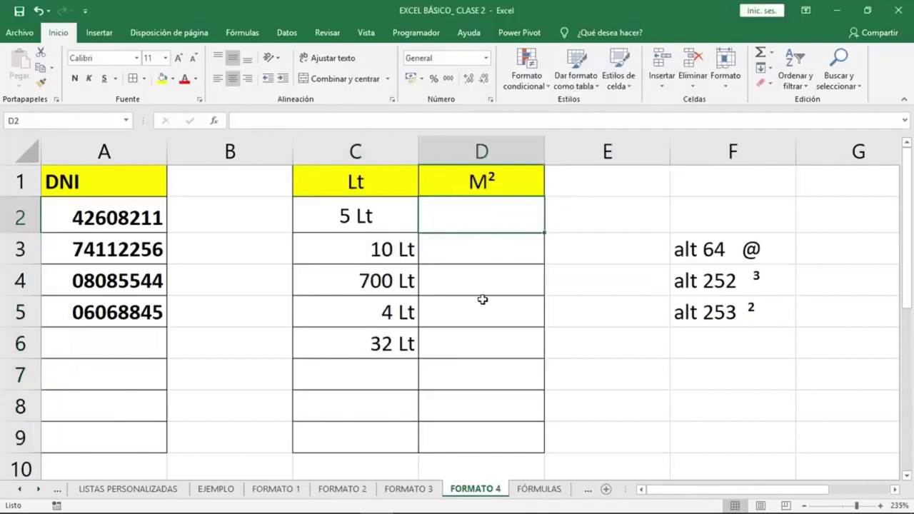
- Give D2:D9 the custom General "m²" format and enter 10 in D2
{"action": "left_click_drag", "start_coordinate": [484, 221], "coordinate": [482, 430]}
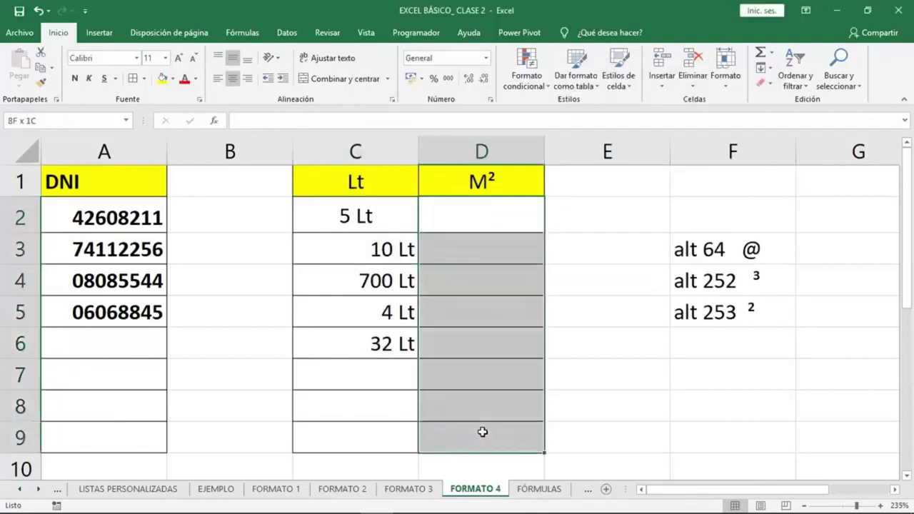
{"action": "left_click", "coordinate": [490, 99]}
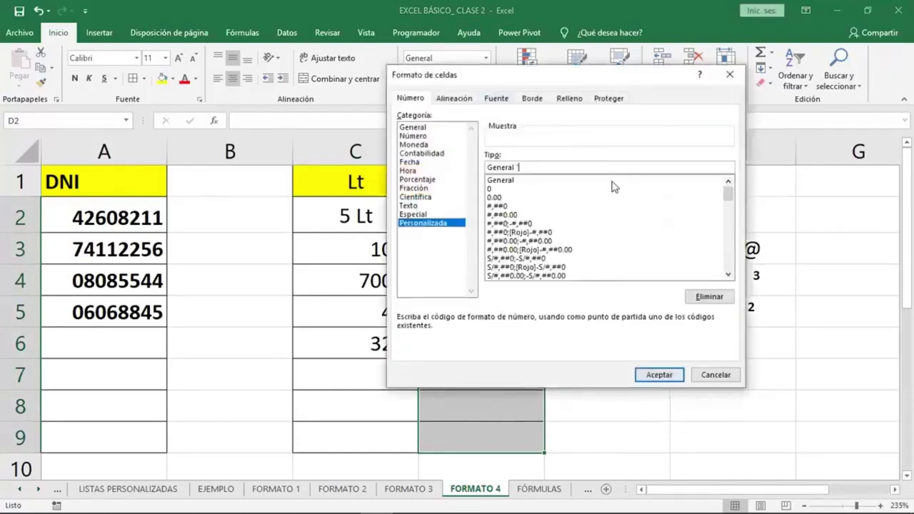
{"action": "type", "text": "m"}
{"action": "type", "text": "²"}
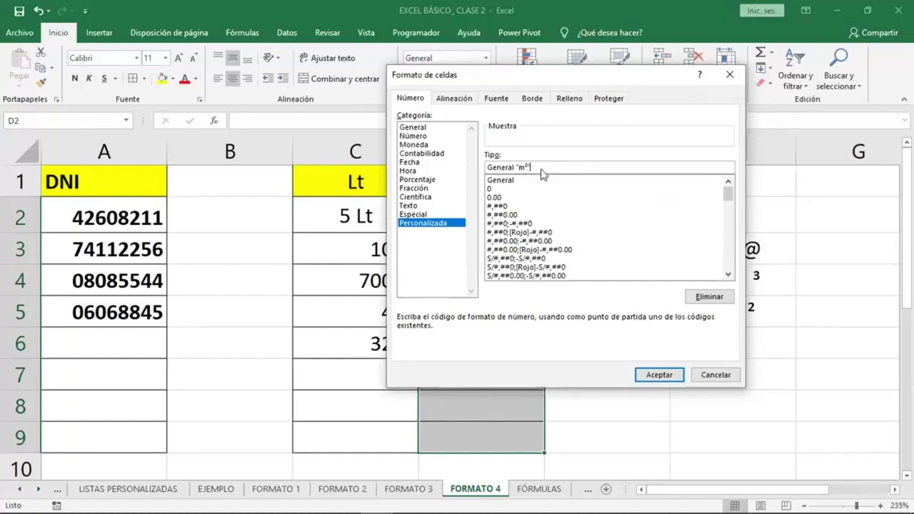
{"action": "key", "text": "Return"}
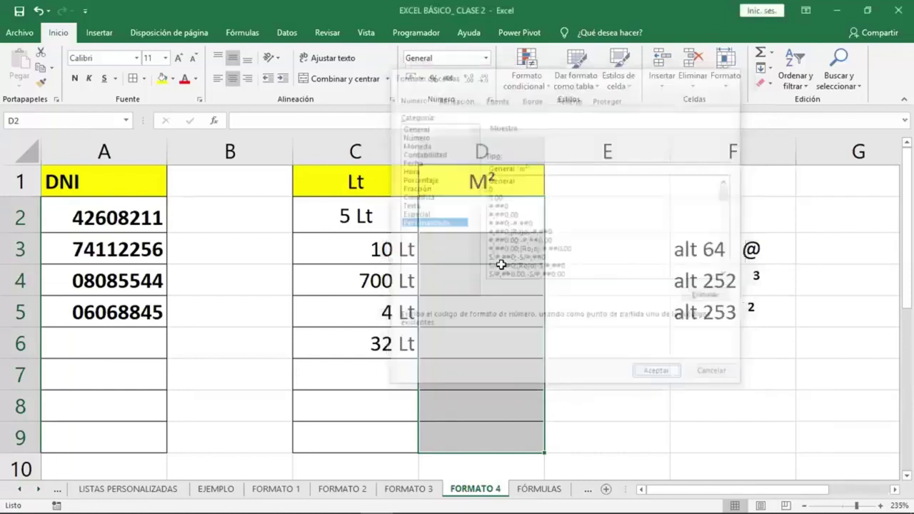
{"action": "type", "text": "10"}
{"action": "key", "text": "Return"}
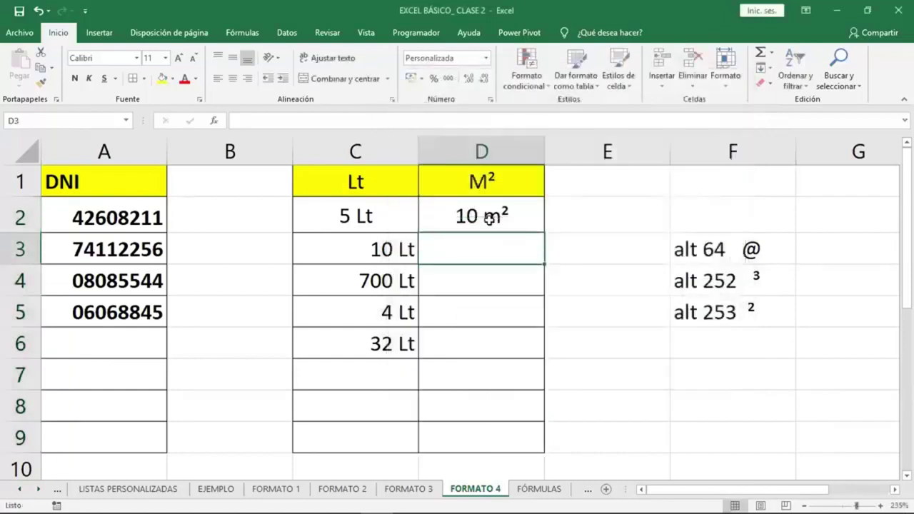
- Enter 100, 200 and 350 into D3, D4 and D5
{"action": "type", "text": "100"}
{"action": "key", "text": "Return"}
{"action": "type", "text": "200"}
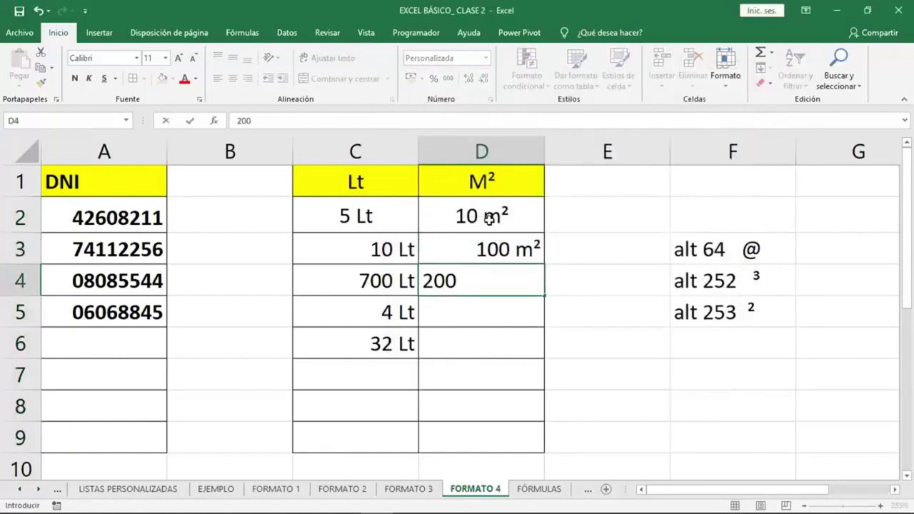
{"action": "key", "text": "Return"}
{"action": "type", "text": "350"}
{"action": "key", "text": "Return"}
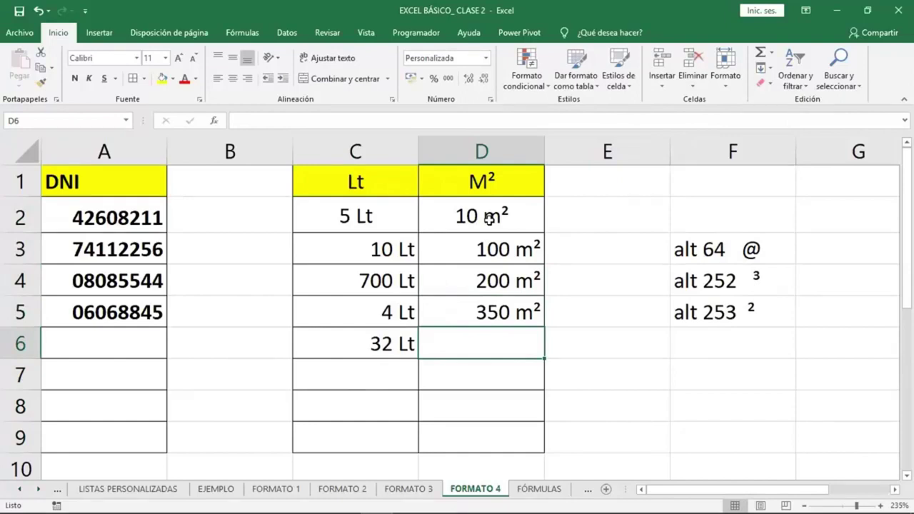
- Check the plain numbers stored in D4, D5 and D2 behind the m² display
{"action": "left_click", "coordinate": [503, 280]}
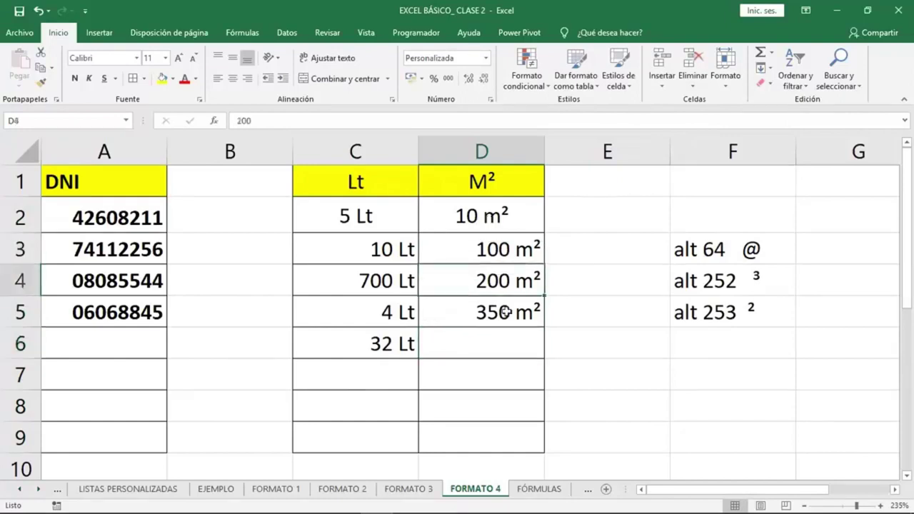
{"action": "left_click", "coordinate": [505, 312]}
{"action": "key", "text": "Up"}
{"action": "key", "text": "Up"}
{"action": "key", "text": "Up"}
{"action": "key", "text": "ctrl+Down"}
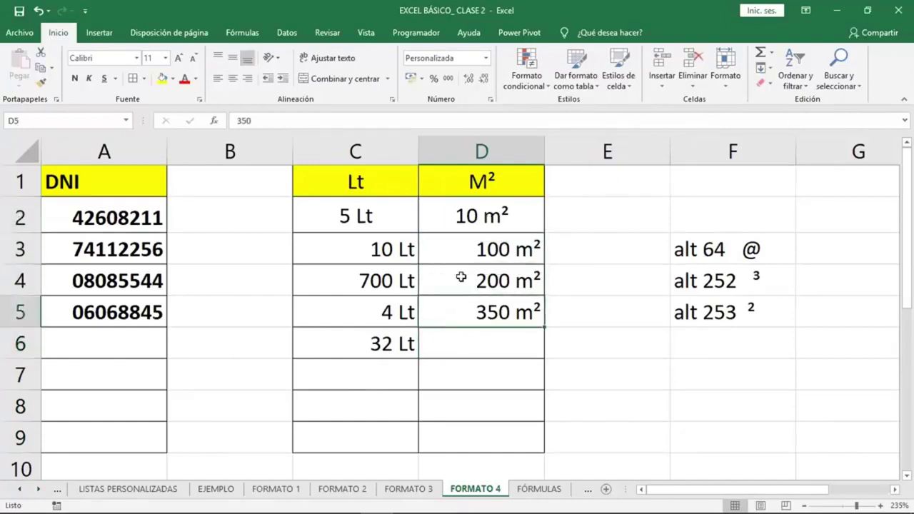